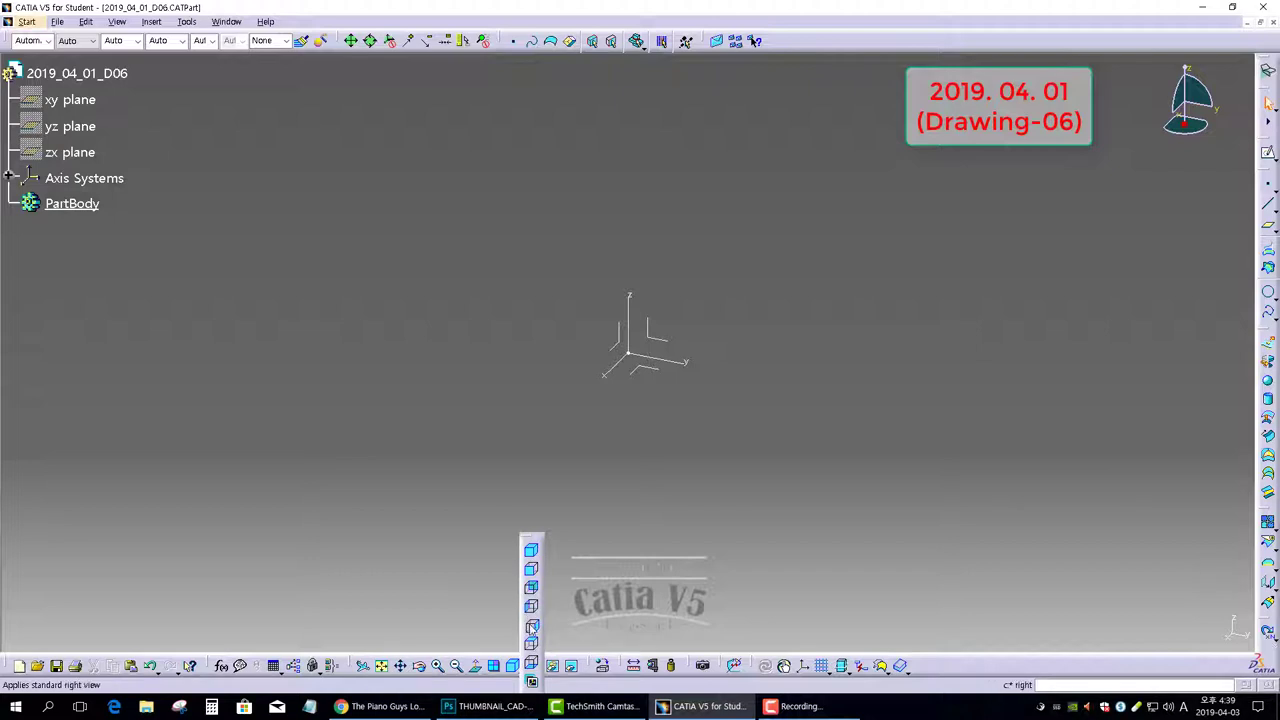
# Create a positioned sketch on the xy plane, with its axes swapped and the V direction reversed
pyautogui.click(533, 644)
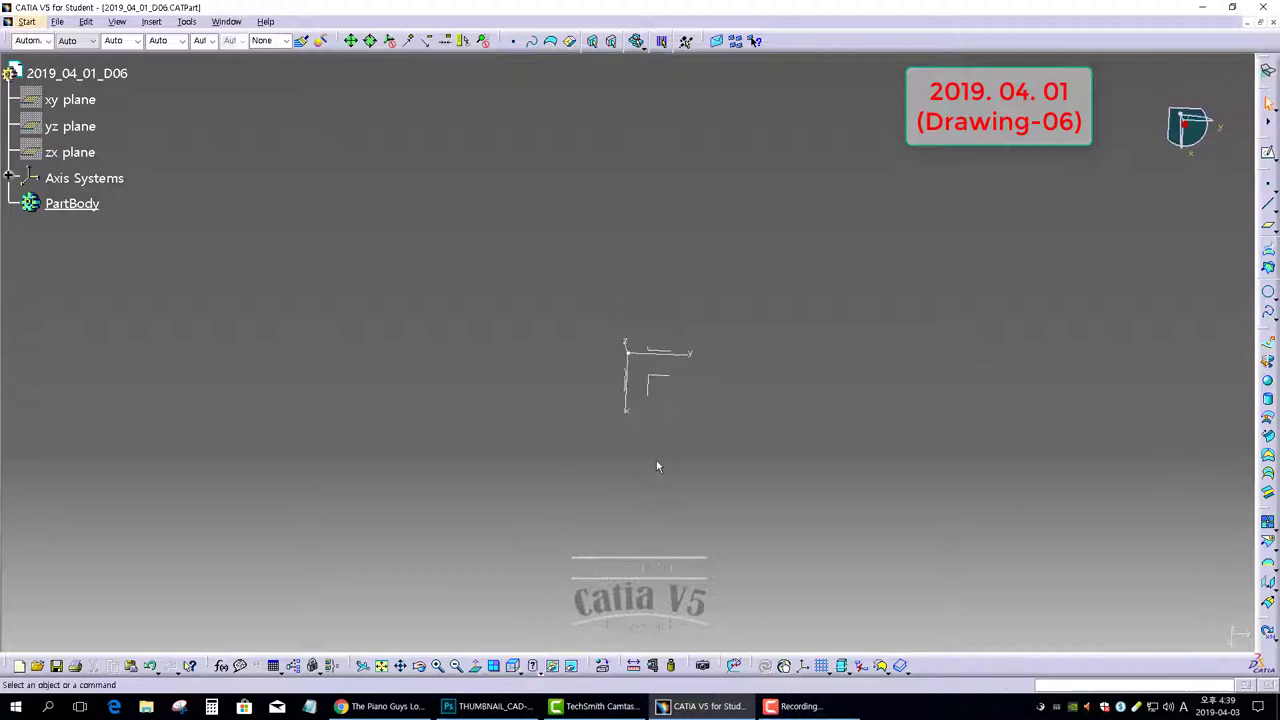
pyautogui.moveTo(740, 397); pyautogui.dragTo(629, 368, button='middle')
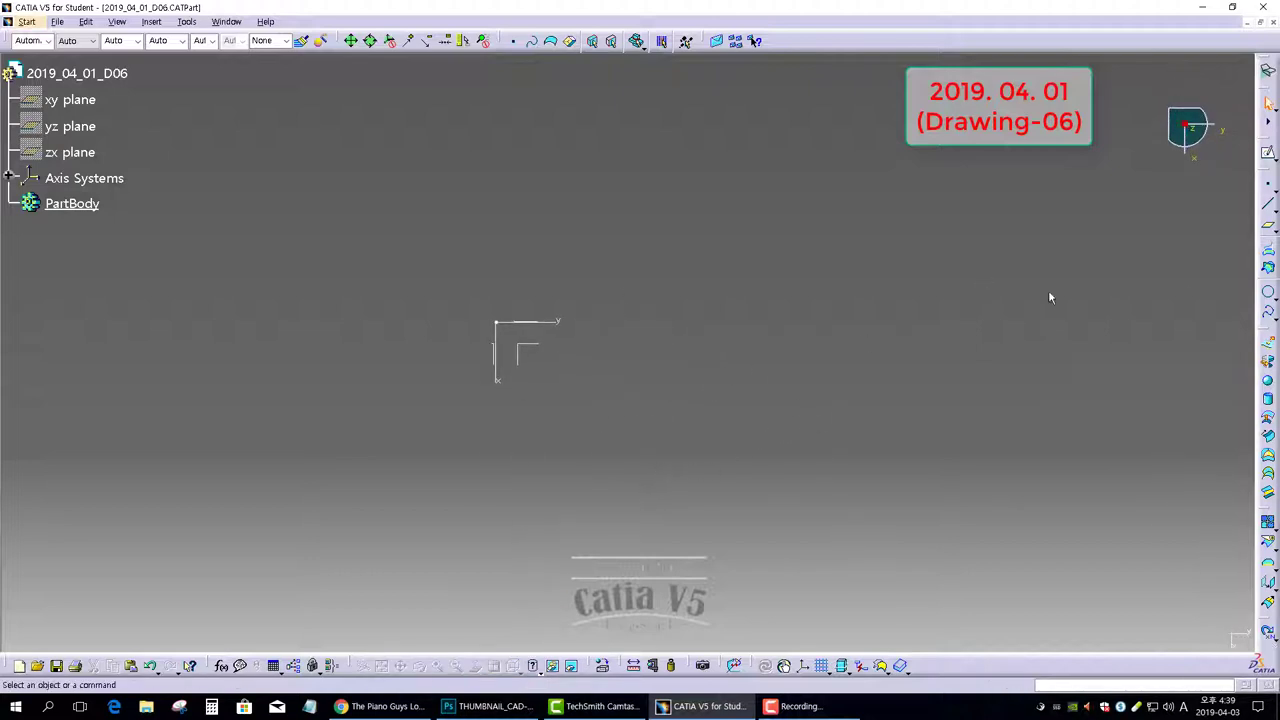
pyautogui.click(1269, 155)
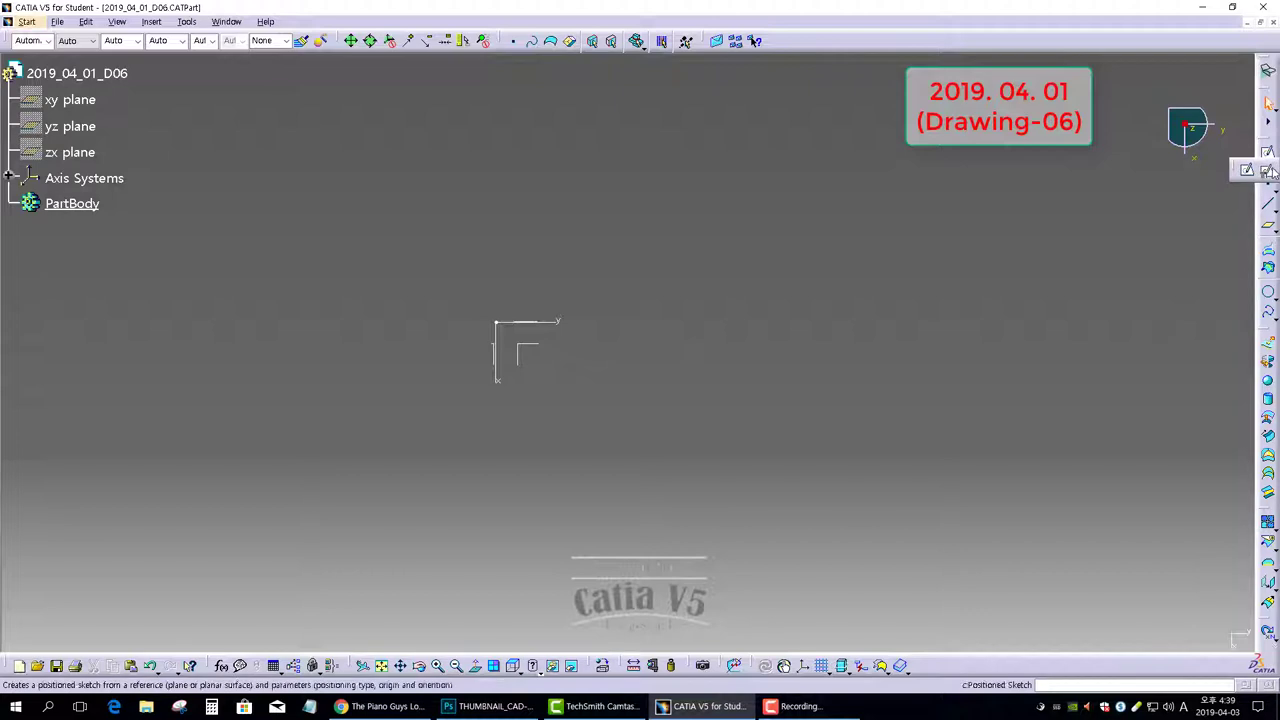
pyautogui.click(536, 349)
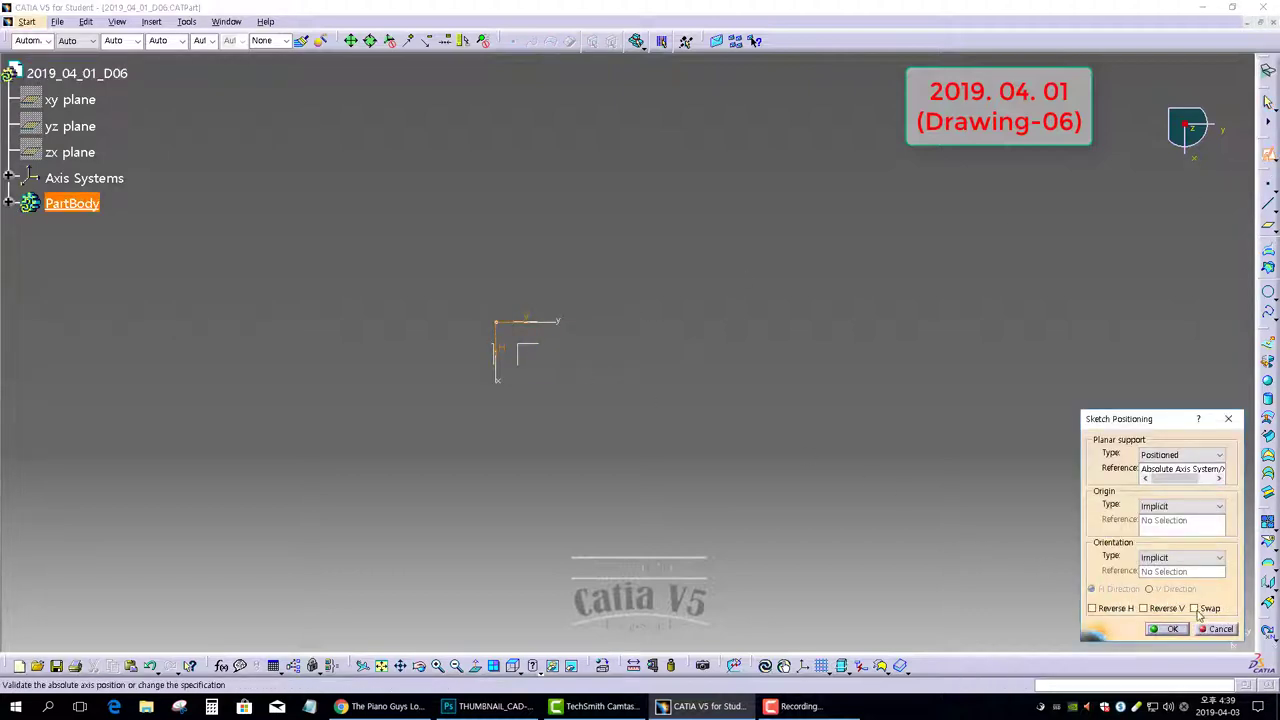
pyautogui.click(1196, 609)
pyautogui.click(1143, 609)
pyautogui.click(1166, 628)
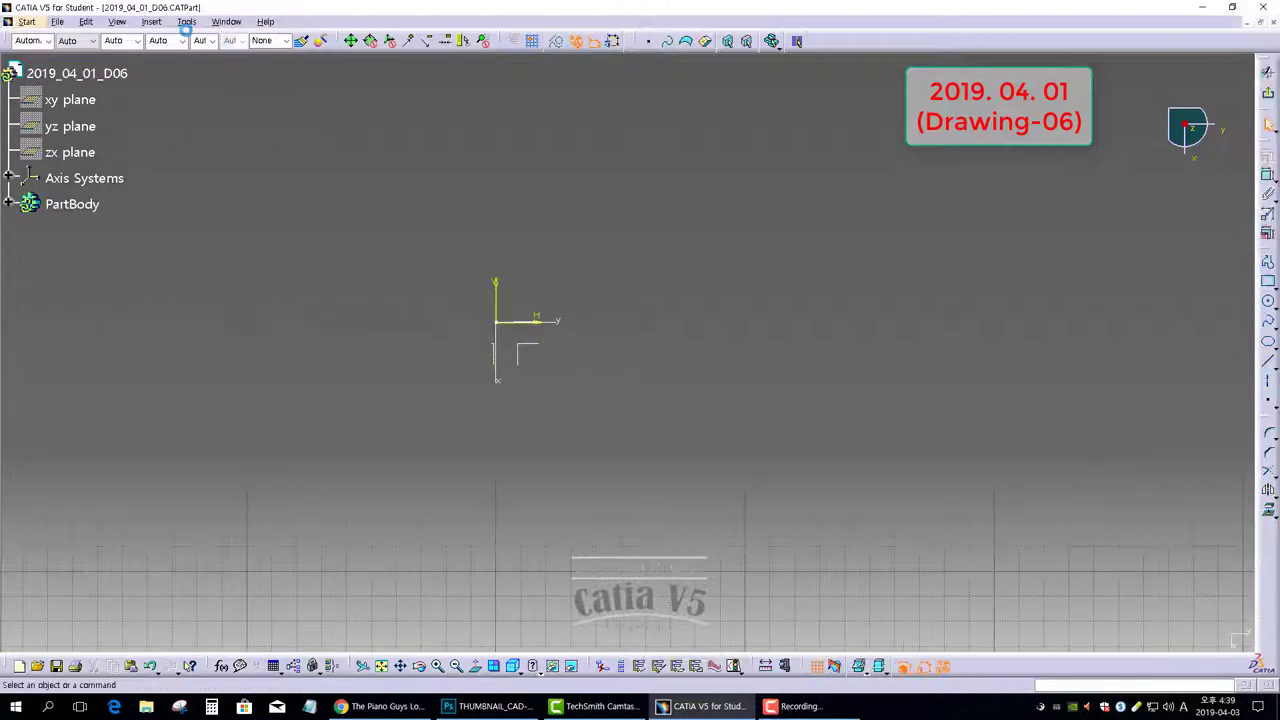
# Switch the view's render style to parallel projection
pyautogui.click(118, 22)
pyautogui.moveTo(200, 339)
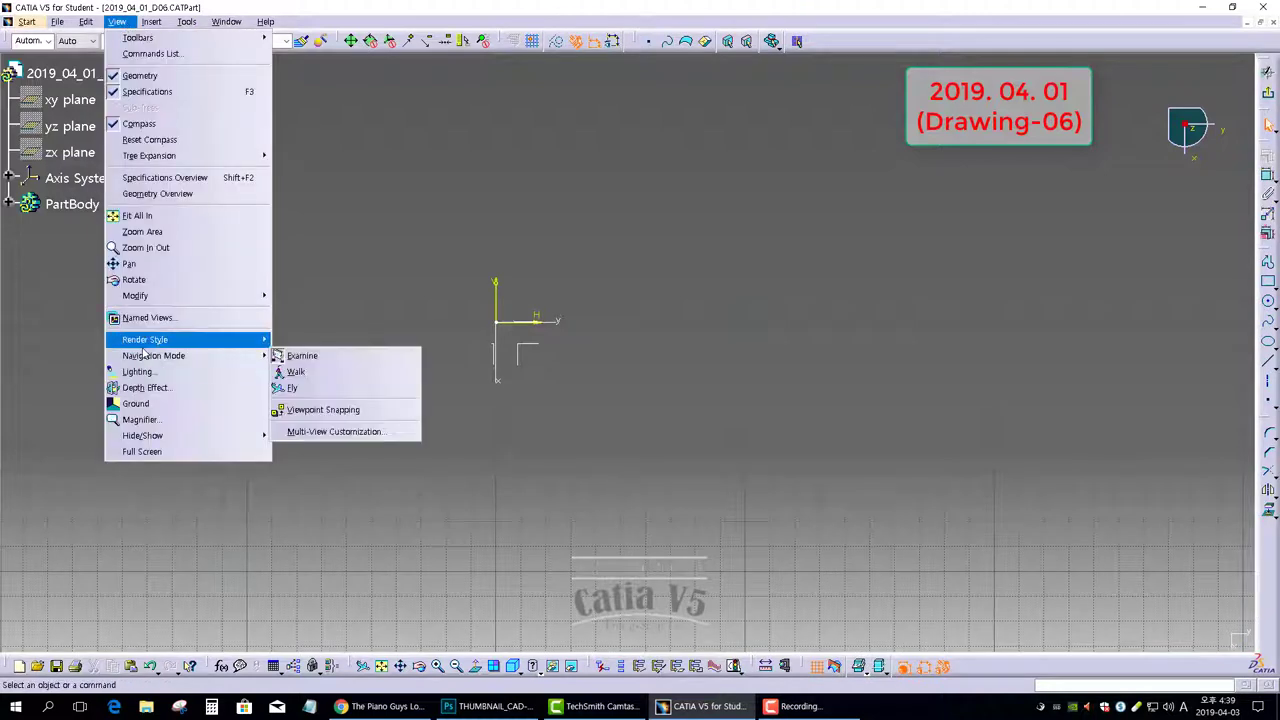
pyautogui.click(302, 495)
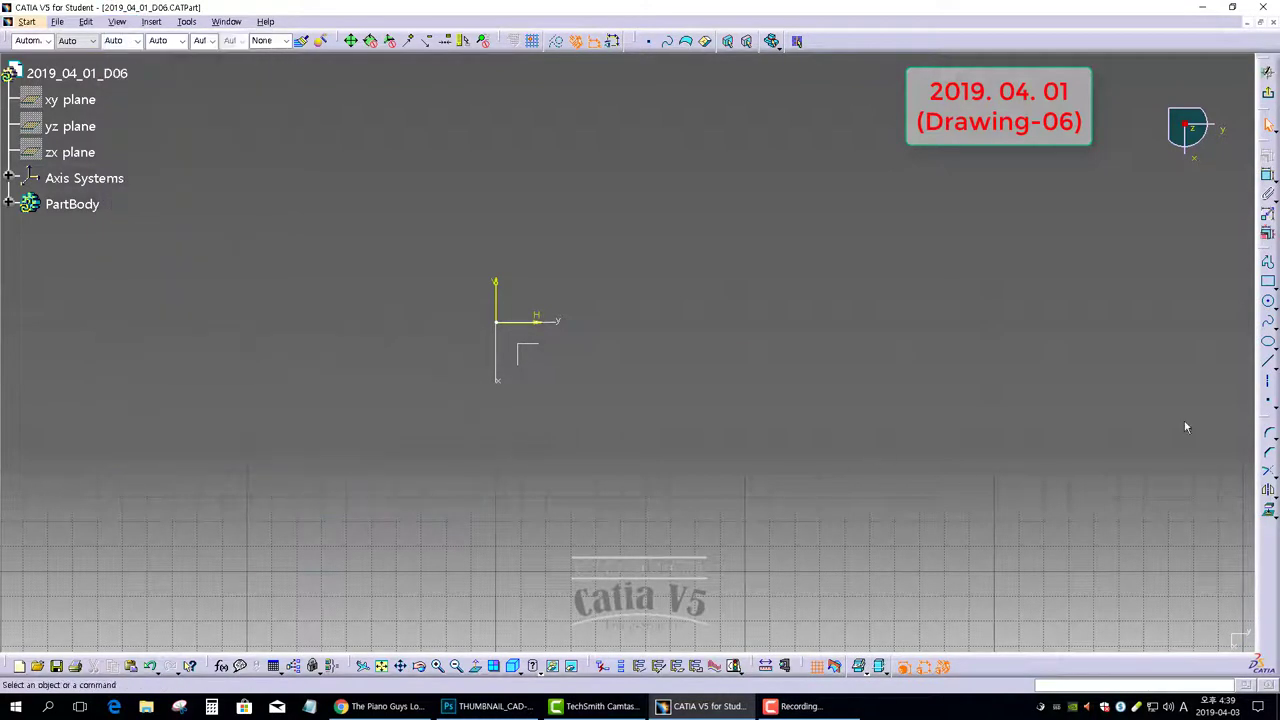
# Sketch a rectangle about 199 mm wide and 88 mm high, with one vertical side on the V axis across the origin
pyautogui.click(1268, 281)
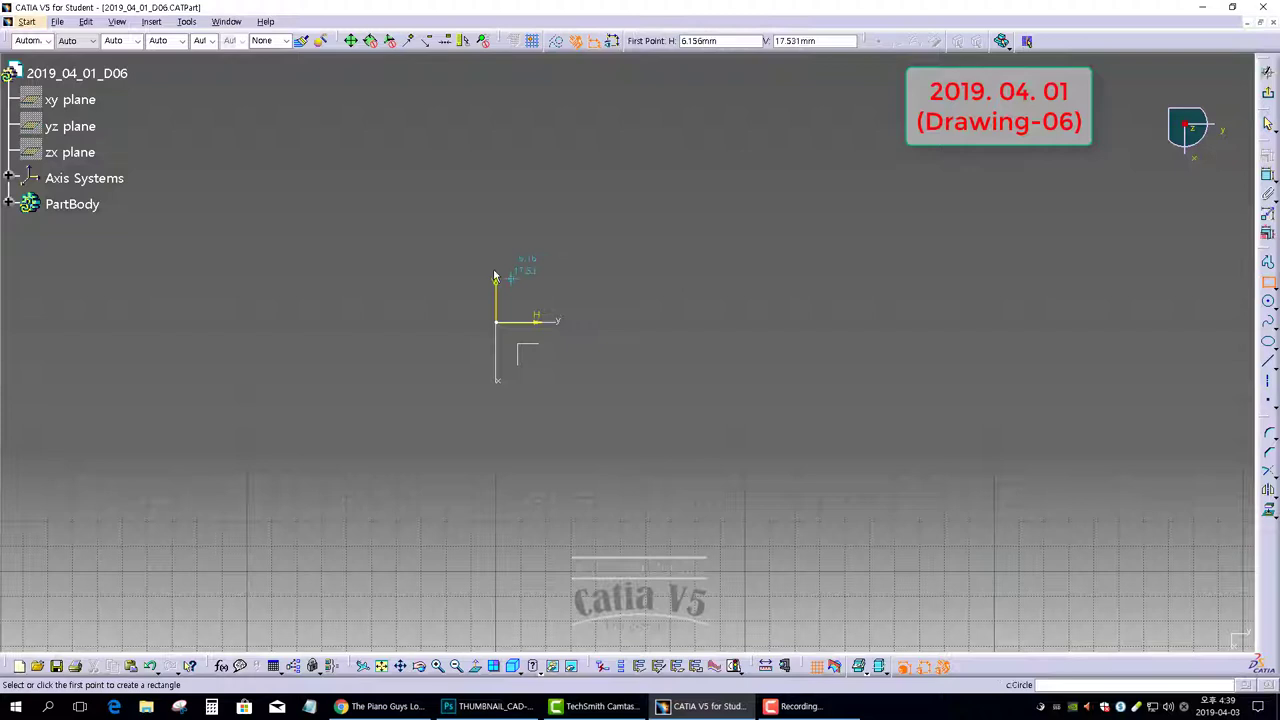
pyautogui.click(496, 216)
pyautogui.click(992, 435)
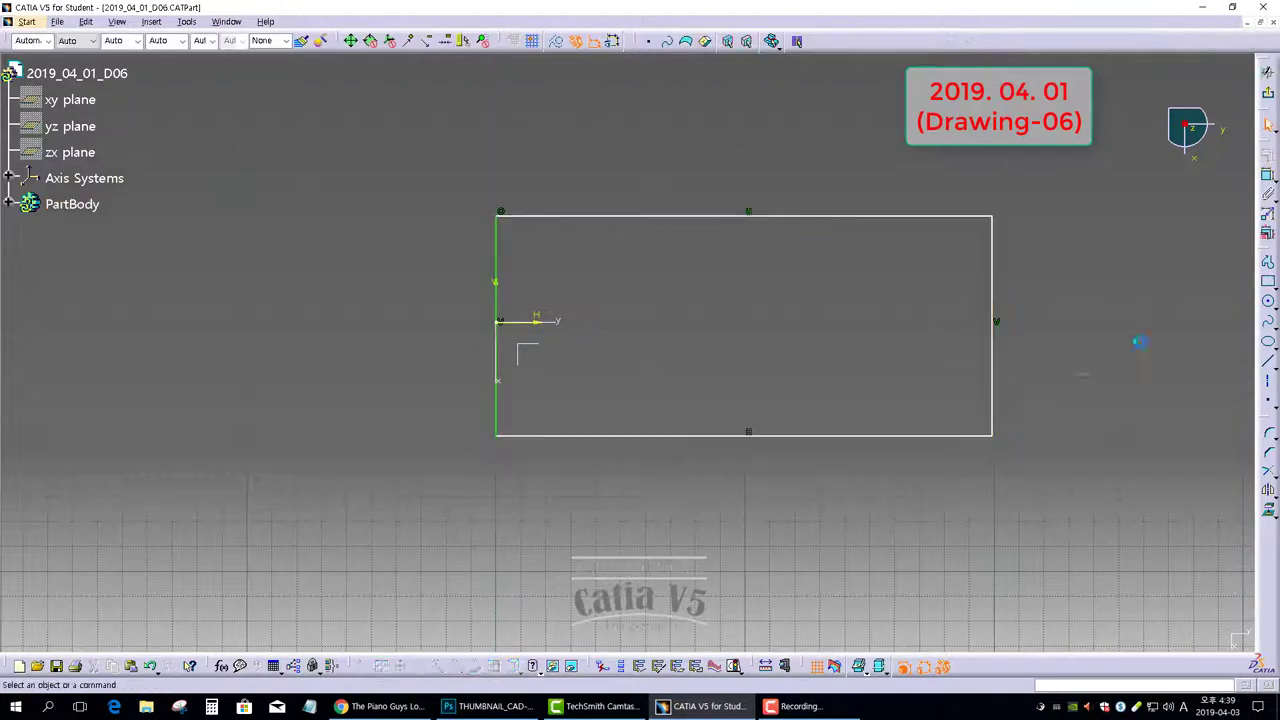
# Constrain the rectangle's two horizontal sides to be symmetric about the H axis
pyautogui.click(1268, 176)
pyautogui.click(652, 216)
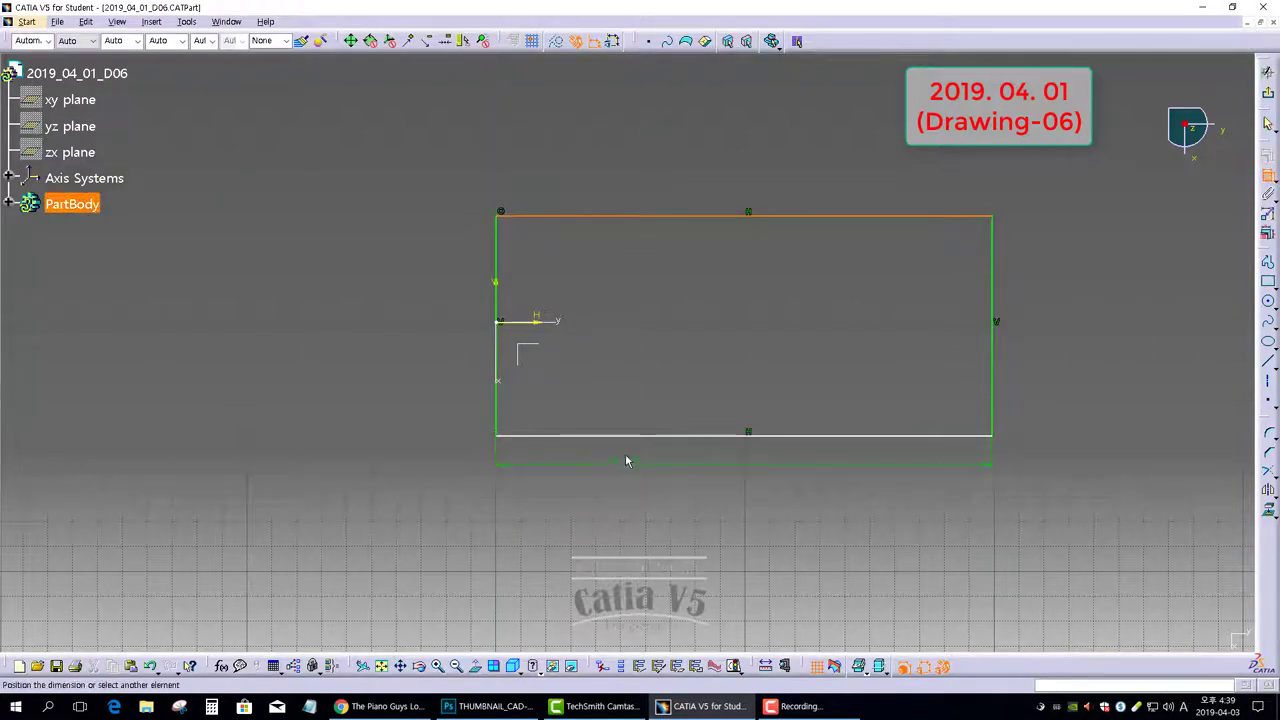
pyautogui.click(642, 436)
pyautogui.rightClick(632, 358)
pyautogui.click(675, 503)
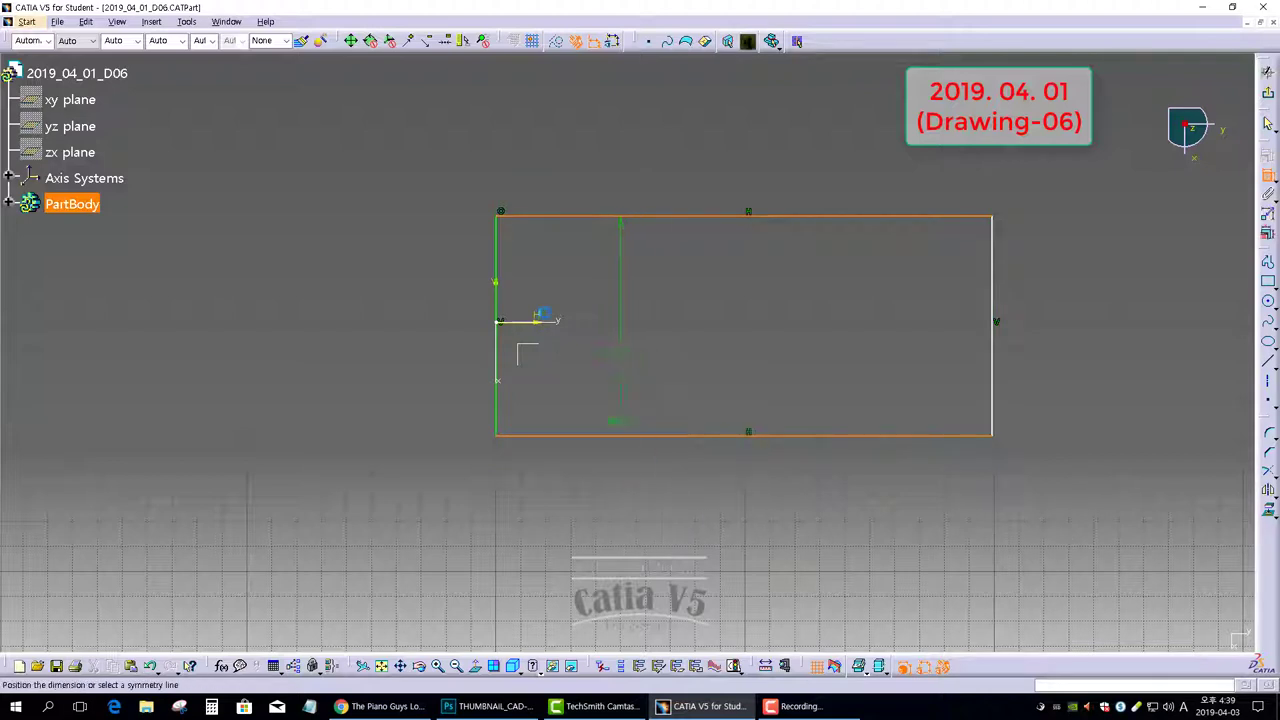
pyautogui.click(547, 320)
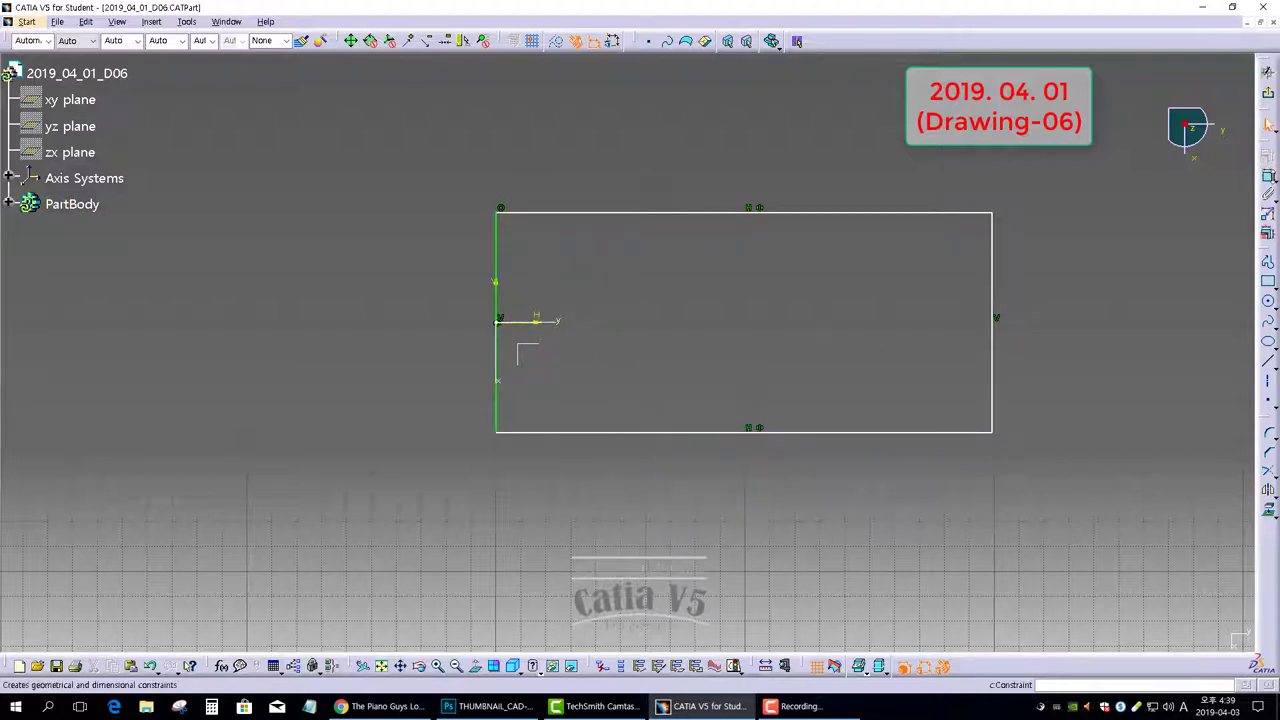
# Dimension the rectangle's horizontal length and set it to 47.5 mm
pyautogui.click(1268, 176)
pyautogui.click(648, 433)
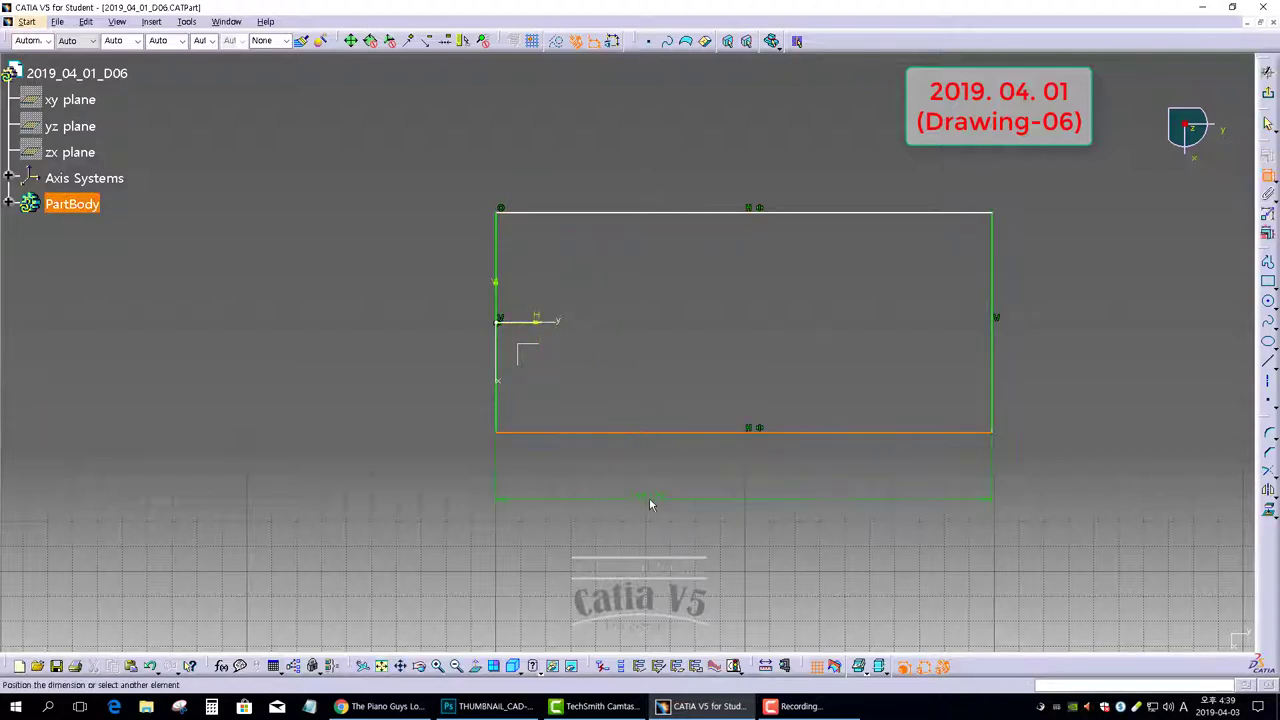
pyautogui.click(655, 503)
pyautogui.doubleClick(650, 494)
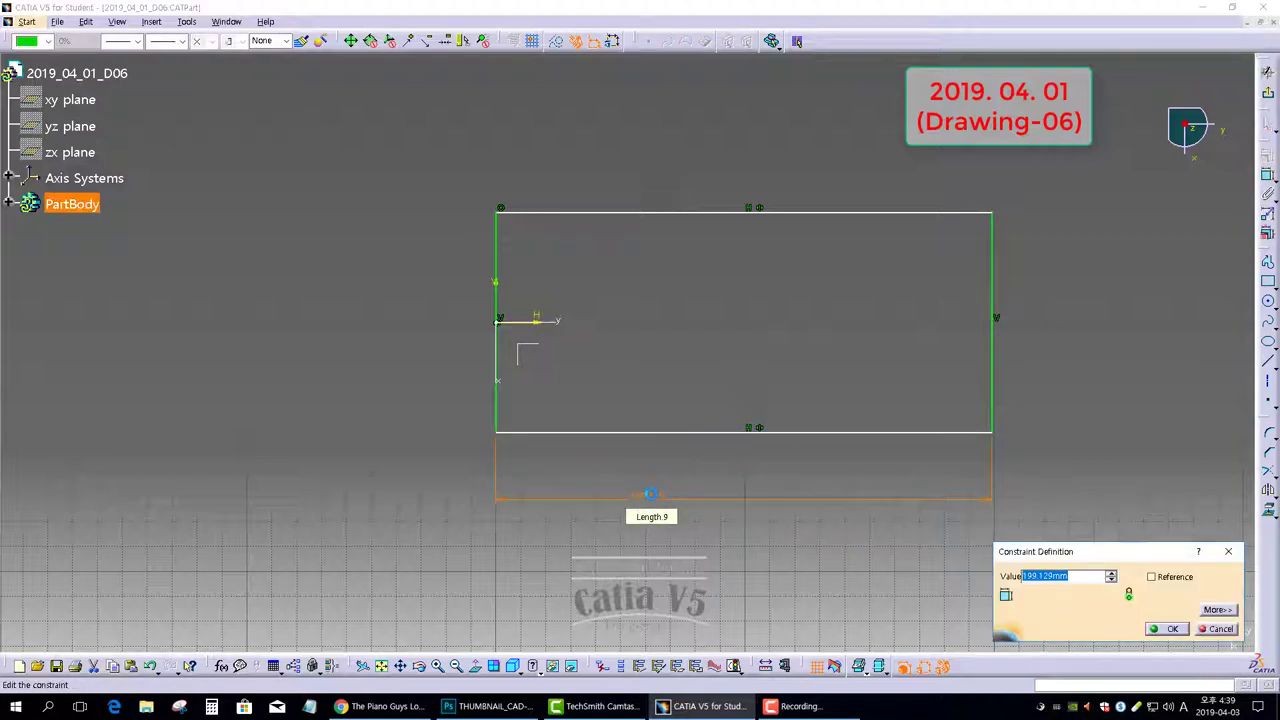
pyautogui.press('Return')
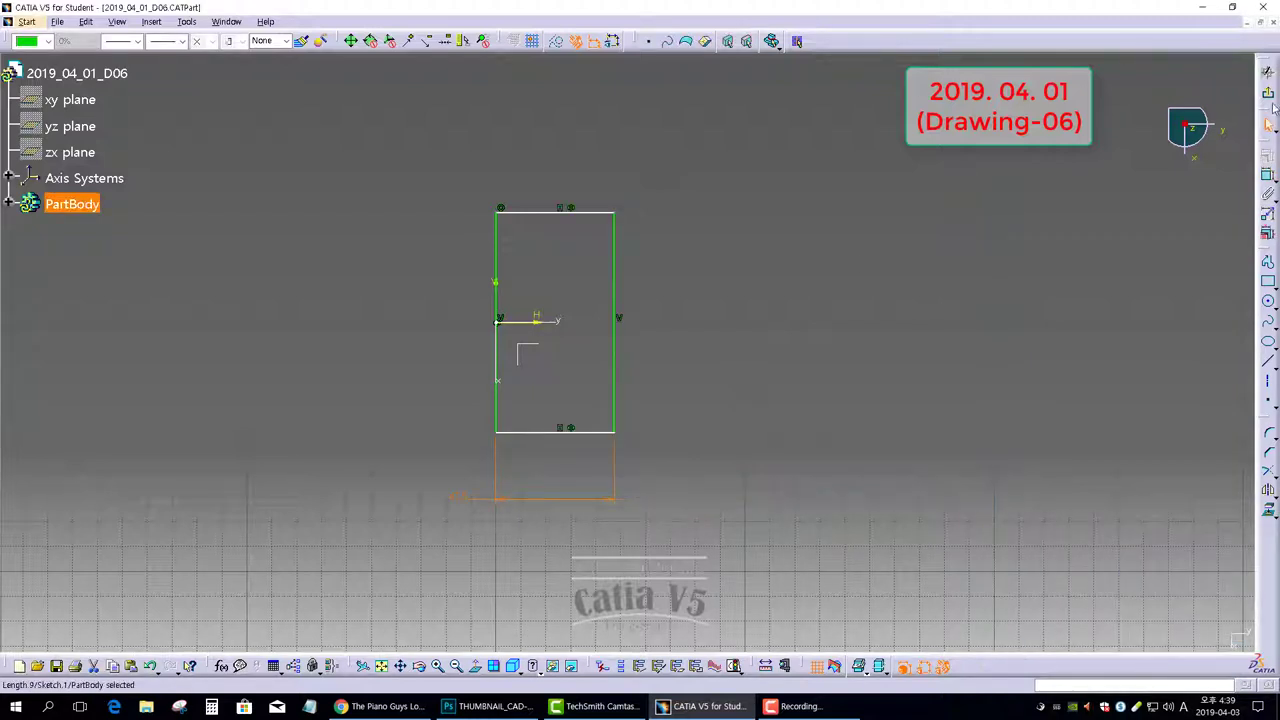
# Dimension the rectangle's vertical side and set it to 17.5 mm
pyautogui.click(496, 246)
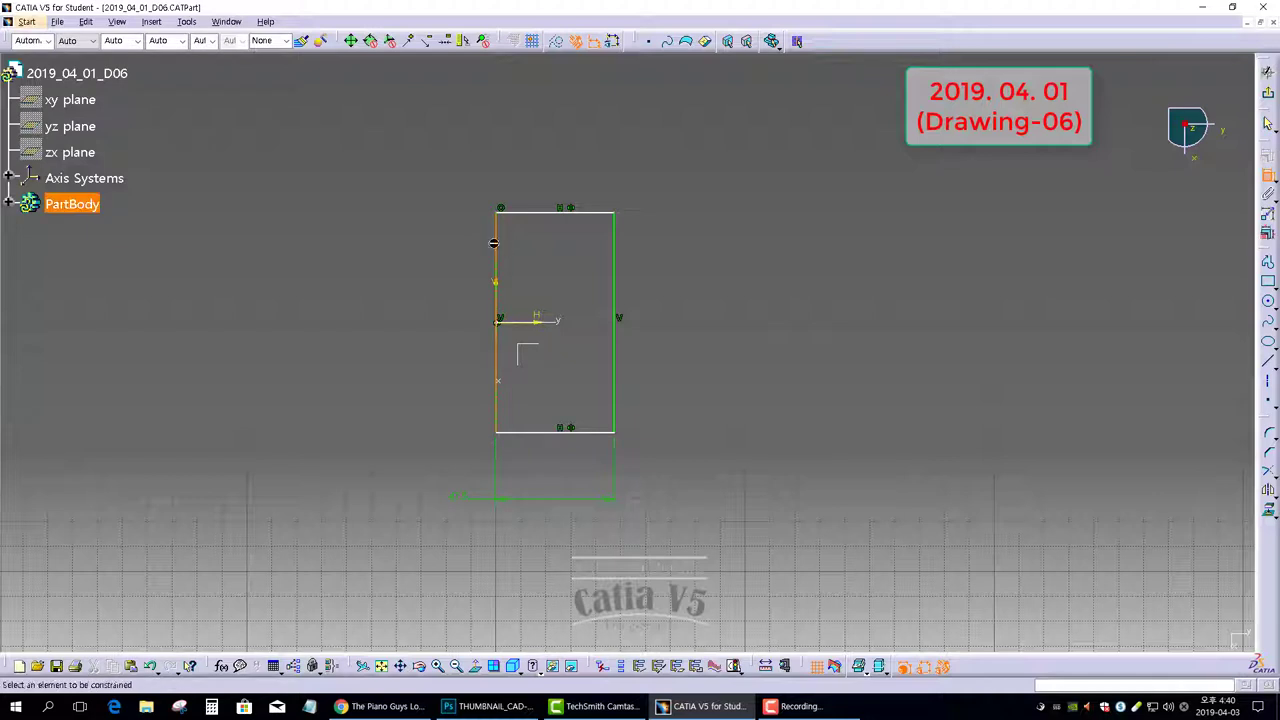
pyautogui.click(443, 287)
pyautogui.doubleClick(441, 284)
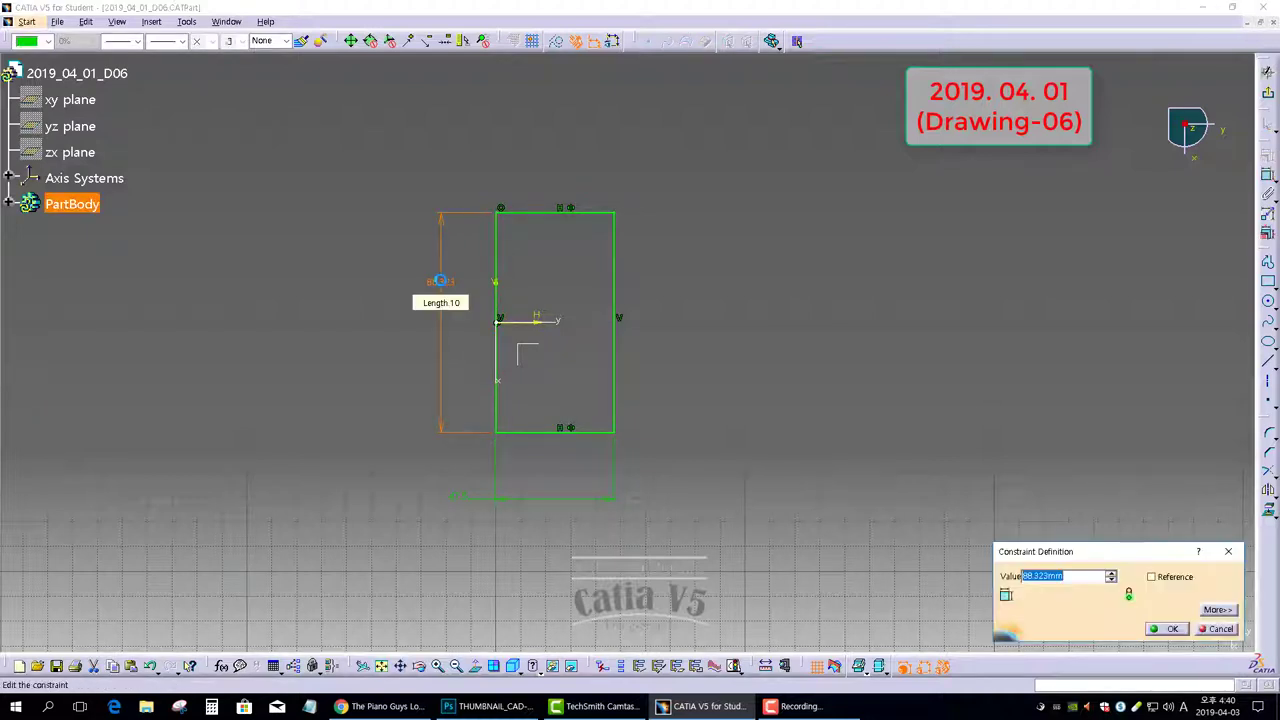
pyautogui.write('17')
pyautogui.press('Return')
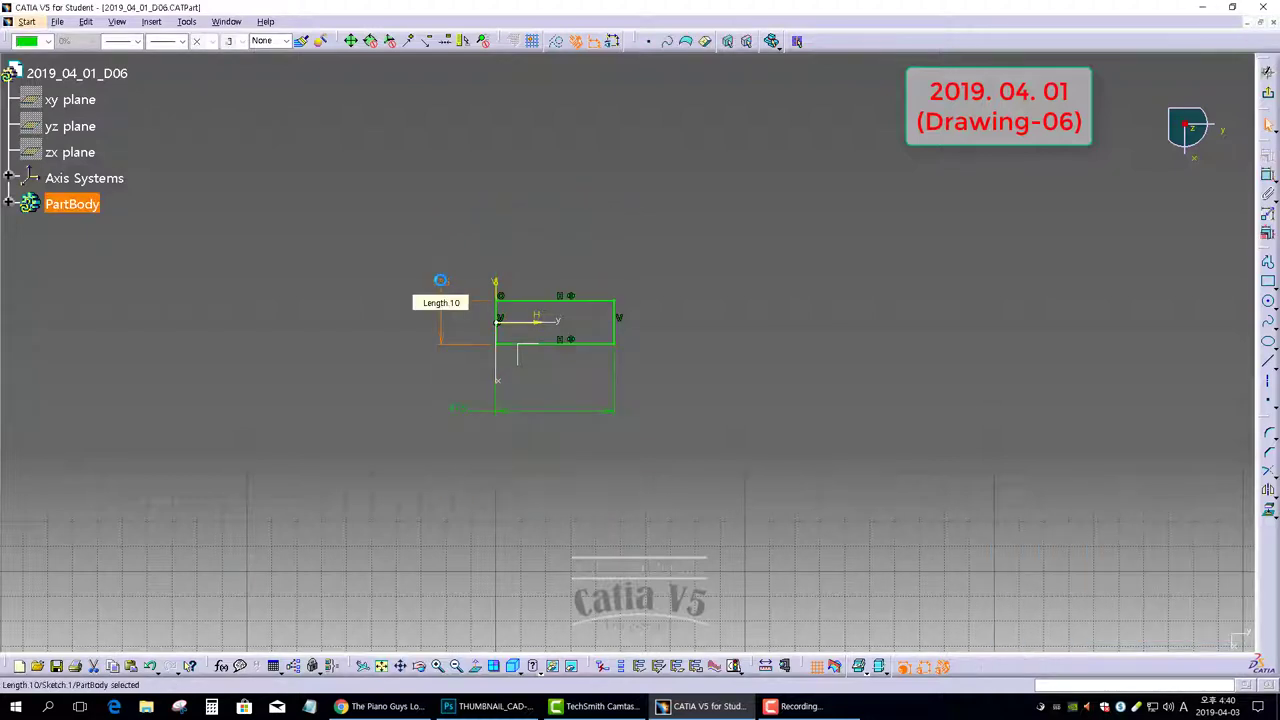
# Tidy the positions of the rectangle's two dimensions and exit the sketch
pyautogui.click(551, 416)
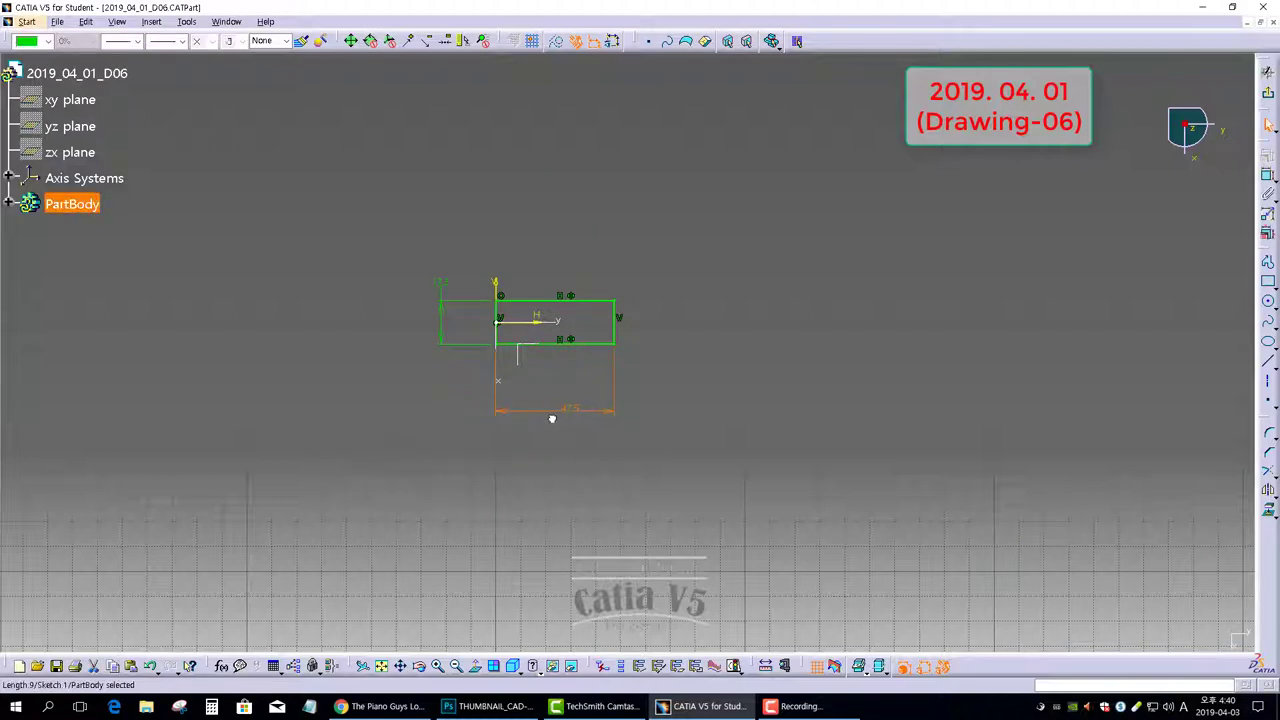
pyautogui.click(443, 328)
pyautogui.click(556, 376)
pyautogui.click(1268, 94)
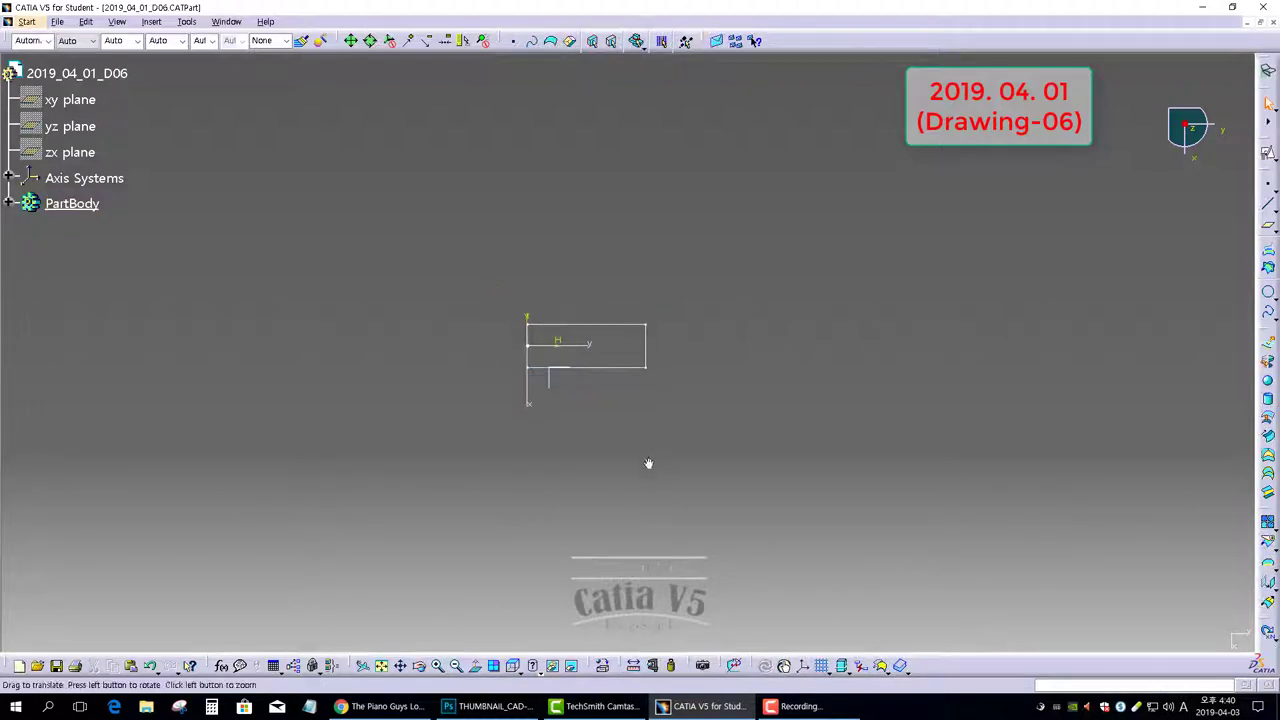
# Start a line-profile sweep with draft direction, using the rectangle sketch as guide curve and the Z component as draft direction
pyautogui.moveTo(649, 463)
pyautogui.mouseDown(button='middle')
pyautogui.moveTo(614, 297)
pyautogui.moveTo(542, 223)
pyautogui.moveTo(488, 268)
pyautogui.moveTo(649, 386)
pyautogui.moveTo(720, 400)
pyautogui.moveTo(703, 431)
pyautogui.moveTo(688, 397)
pyautogui.moveTo(837, 486)
pyautogui.moveTo(1060, 343)
pyautogui.mouseUp(button='middle')
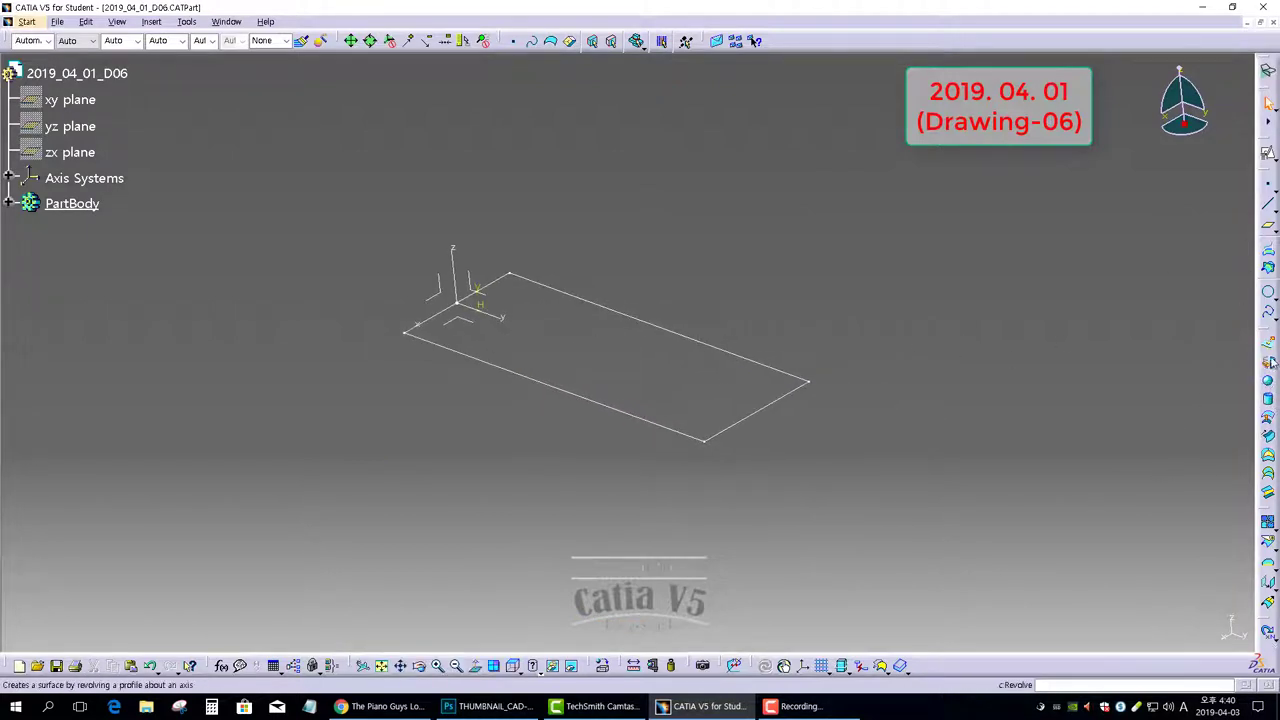
pyautogui.click(1268, 437)
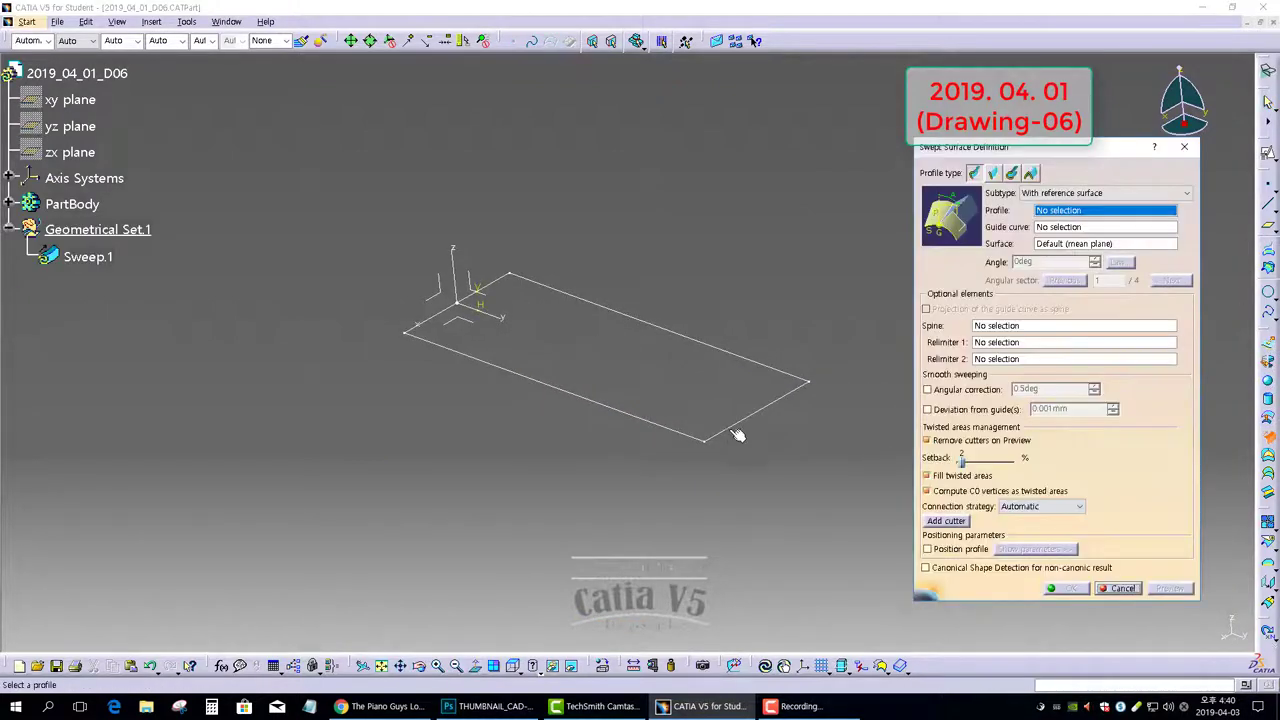
pyautogui.click(714, 432)
pyautogui.moveTo(631, 397)
pyautogui.mouseDown(button='middle')
pyautogui.moveTo(600, 380)
pyautogui.moveTo(583, 346)
pyautogui.moveTo(620, 330)
pyautogui.moveTo(577, 307)
pyautogui.moveTo(739, 323)
pyautogui.mouseUp(button='middle')
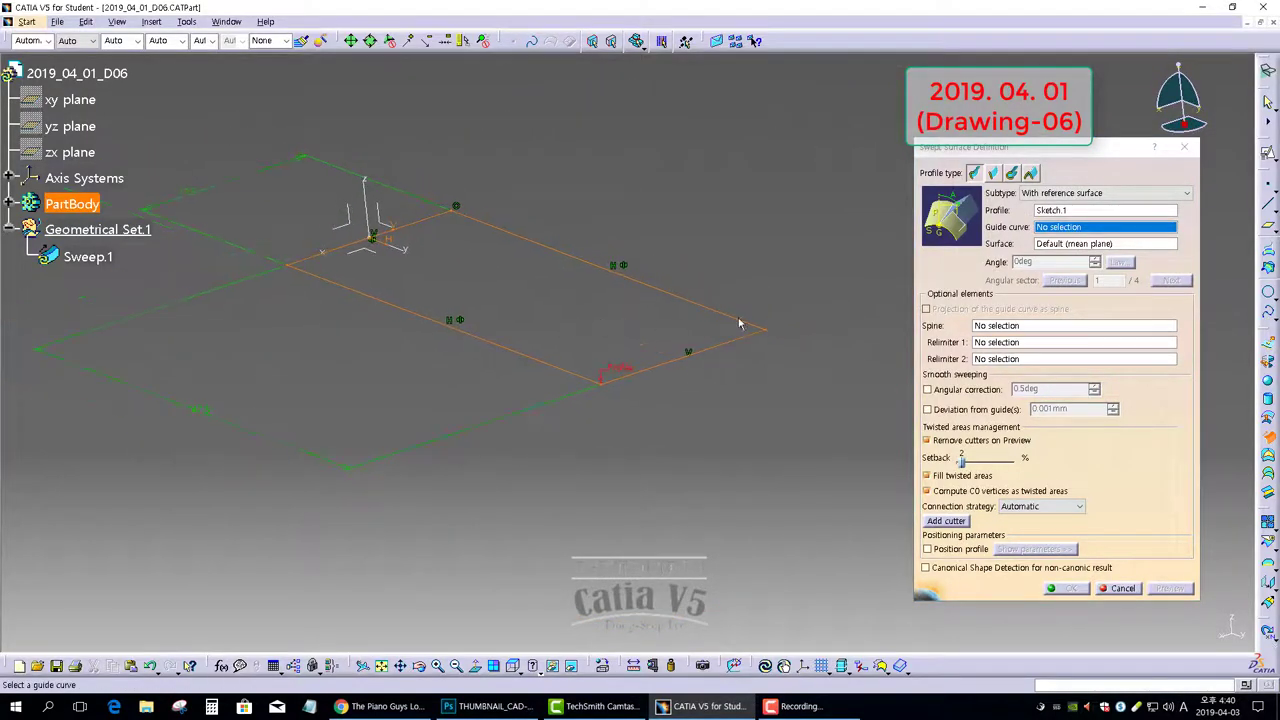
pyautogui.click(993, 173)
pyautogui.click(1060, 193)
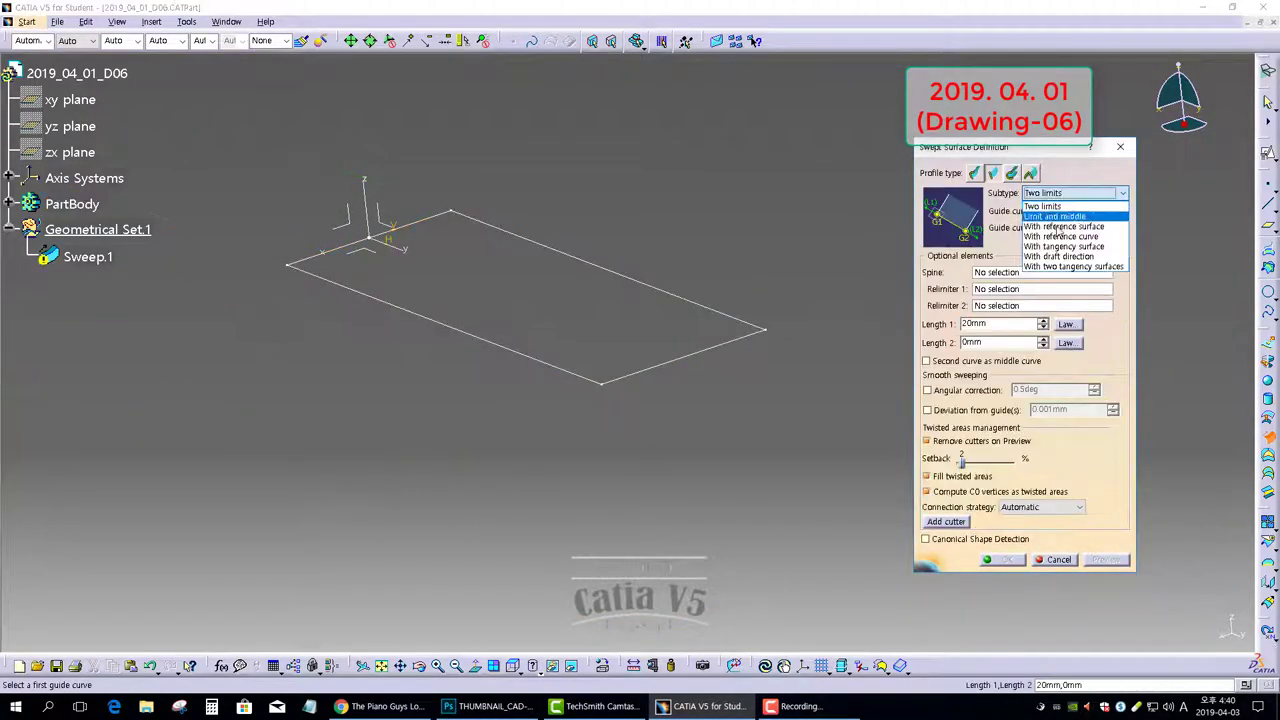
pyautogui.click(1063, 258)
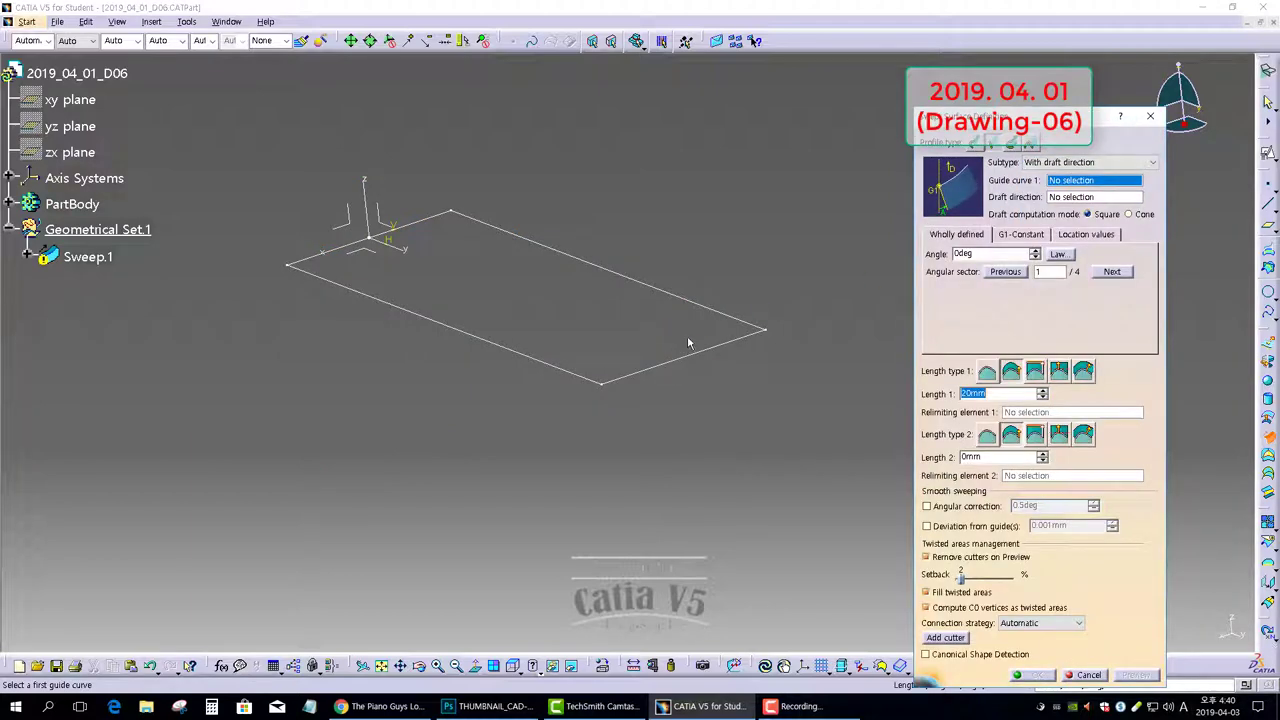
pyautogui.click(720, 313)
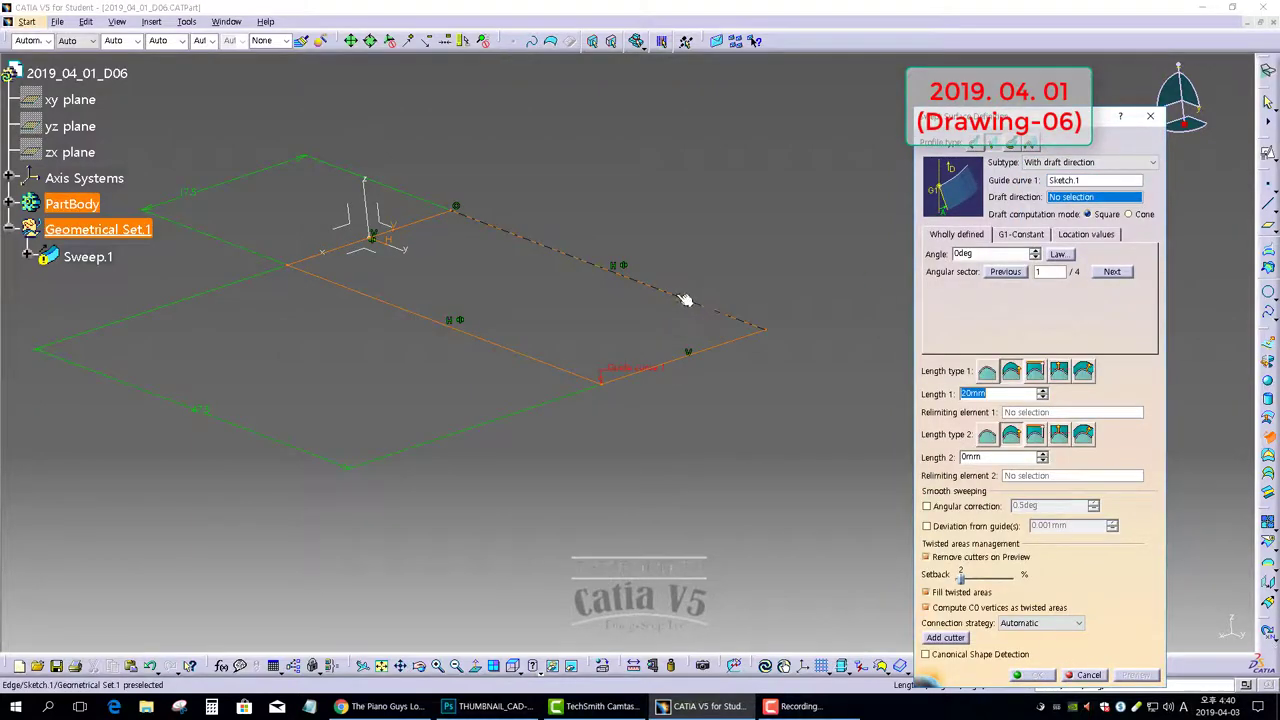
pyautogui.rightClick(1077, 199)
pyautogui.click(1120, 247)
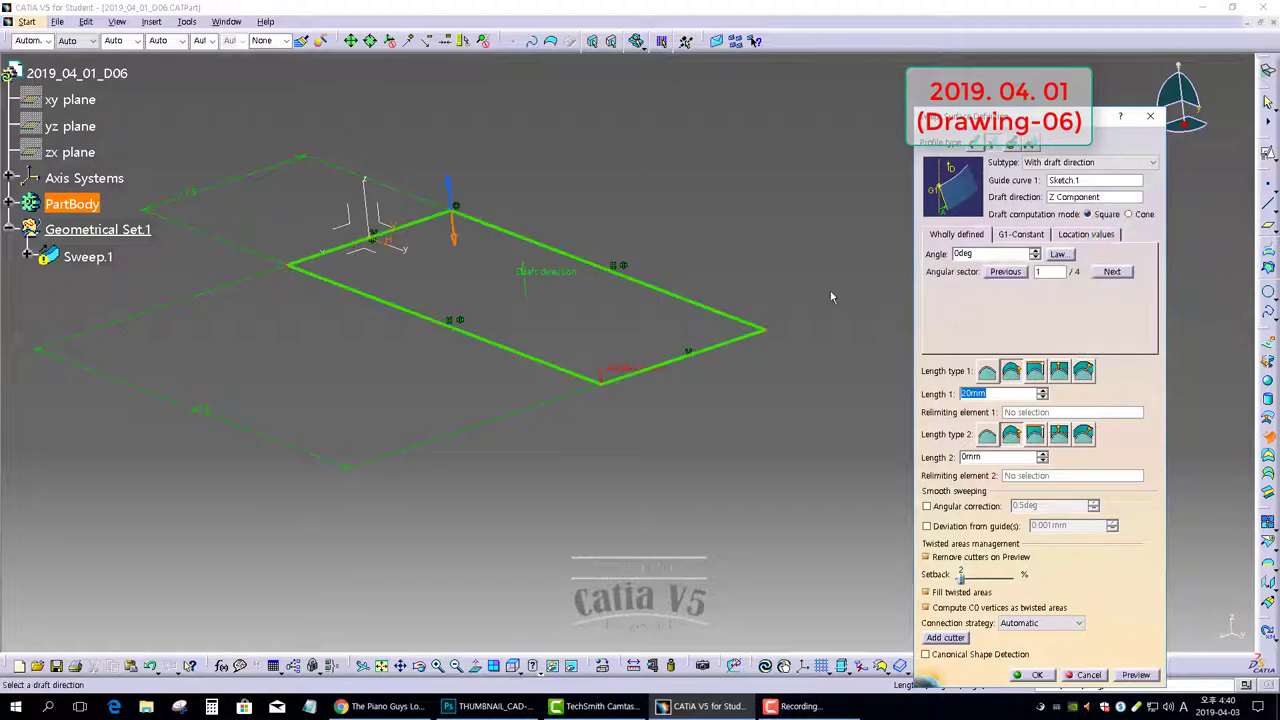
# Set the sweep's draft angle to 10 degrees, choose angular sector 2 of 4 and preview the surface
pyautogui.moveTo(1003, 255); pyautogui.dragTo(836, 261)
pyautogui.write('10')
pyautogui.click(703, 484)
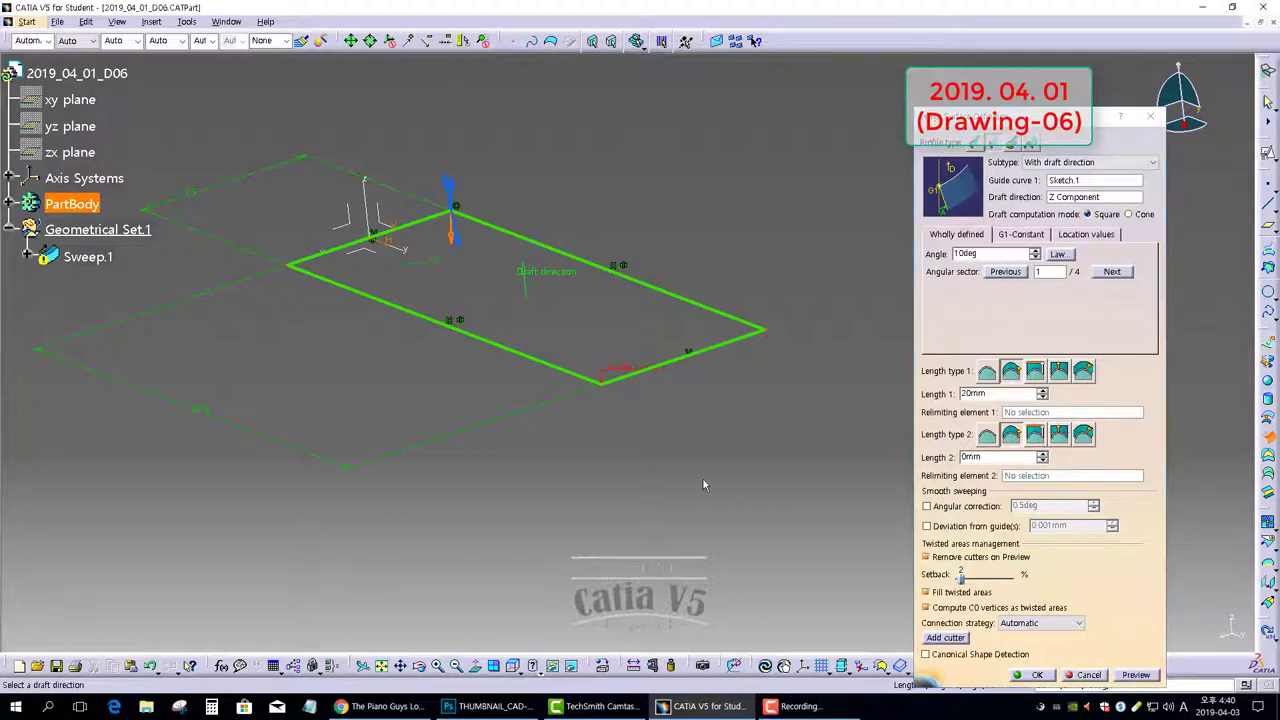
pyautogui.moveTo(460, 261)
pyautogui.mouseDown(button='middle')
pyautogui.moveTo(589, 310)
pyautogui.moveTo(594, 286)
pyautogui.moveTo(625, 272)
pyautogui.mouseUp(button='middle')
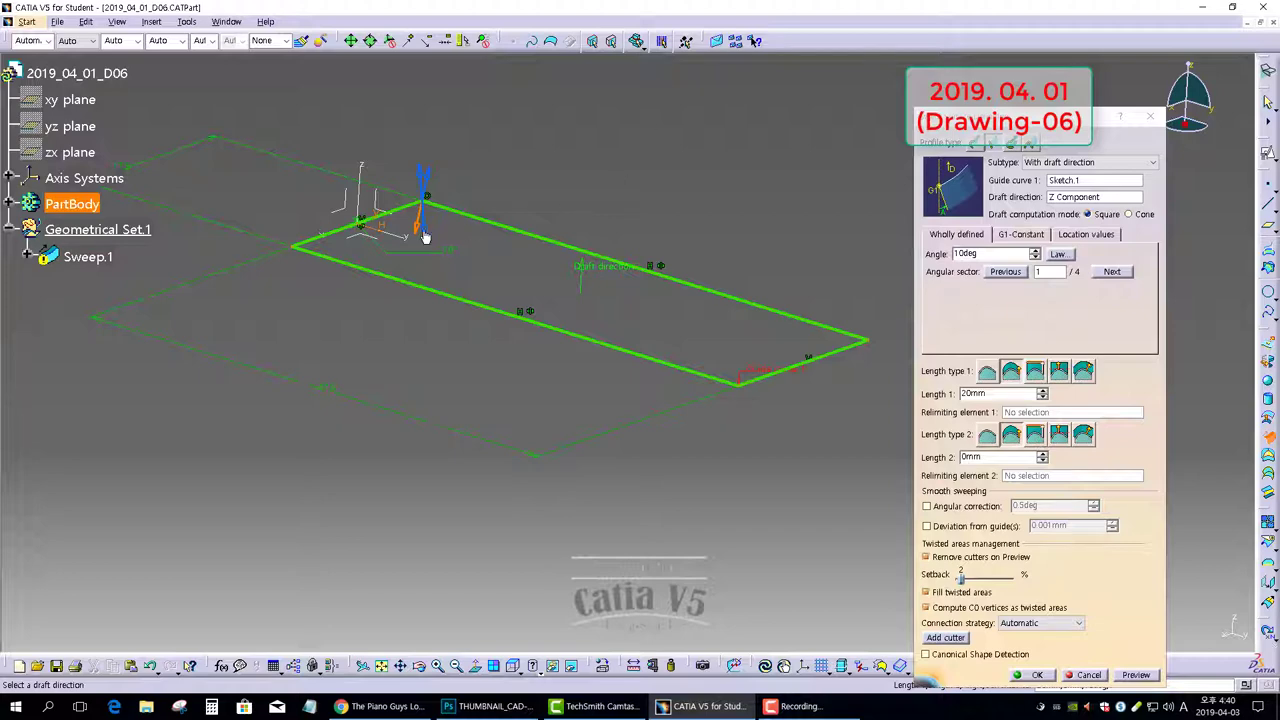
pyautogui.moveTo(630, 305)
pyautogui.mouseDown(button='middle')
pyautogui.moveTo(414, 343)
pyautogui.moveTo(614, 320)
pyautogui.moveTo(586, 329)
pyautogui.moveTo(570, 300)
pyautogui.mouseUp(button='middle')
pyautogui.click(1135, 675)
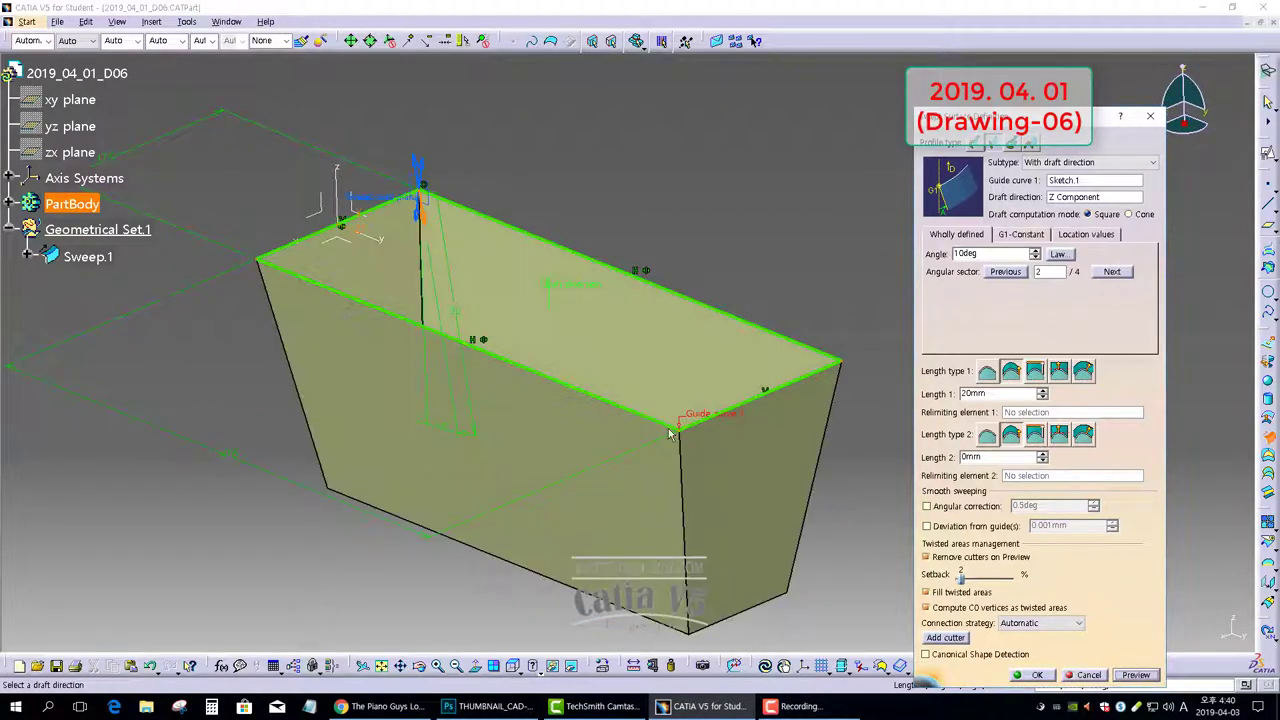
# Set Length 1 of the sweep to 7 mm and create the drafted wall surface
pyautogui.keyDown('ctrl'); pyautogui.moveTo(605, 383); pyautogui.dragTo(602, 398, button='middle'); pyautogui.keyUp('ctrl')
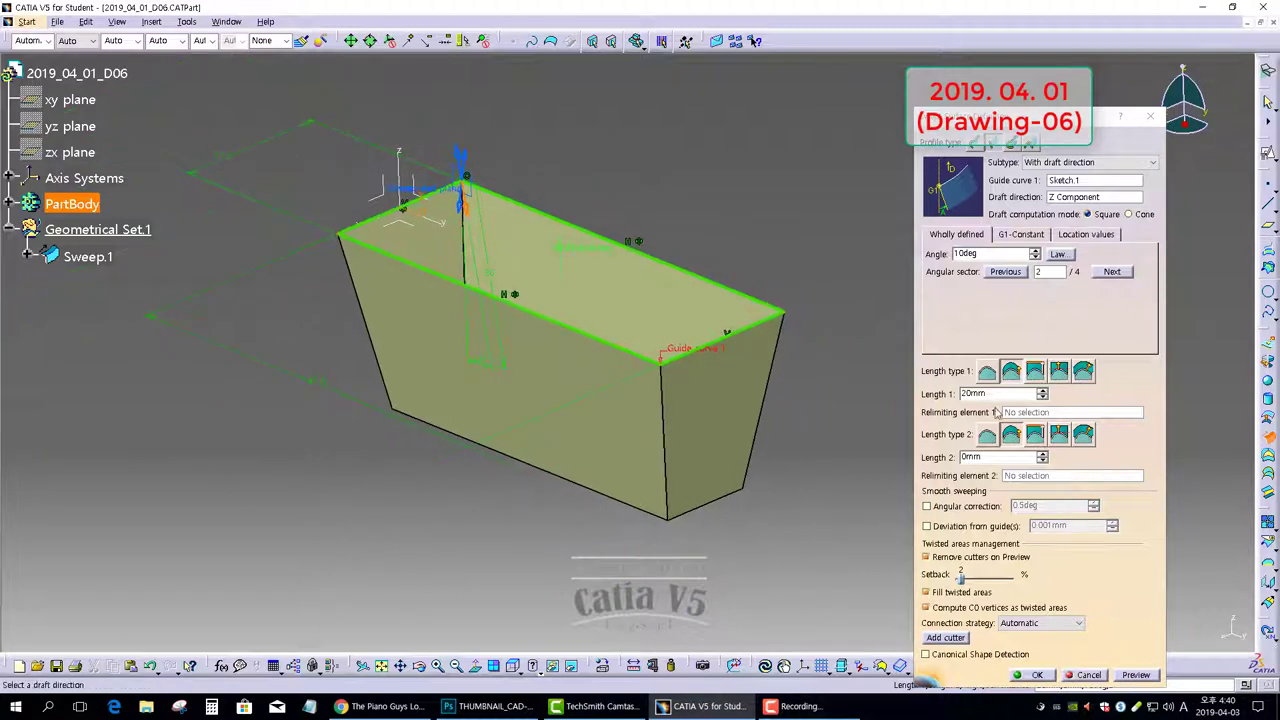
pyautogui.doubleClick(975, 393)
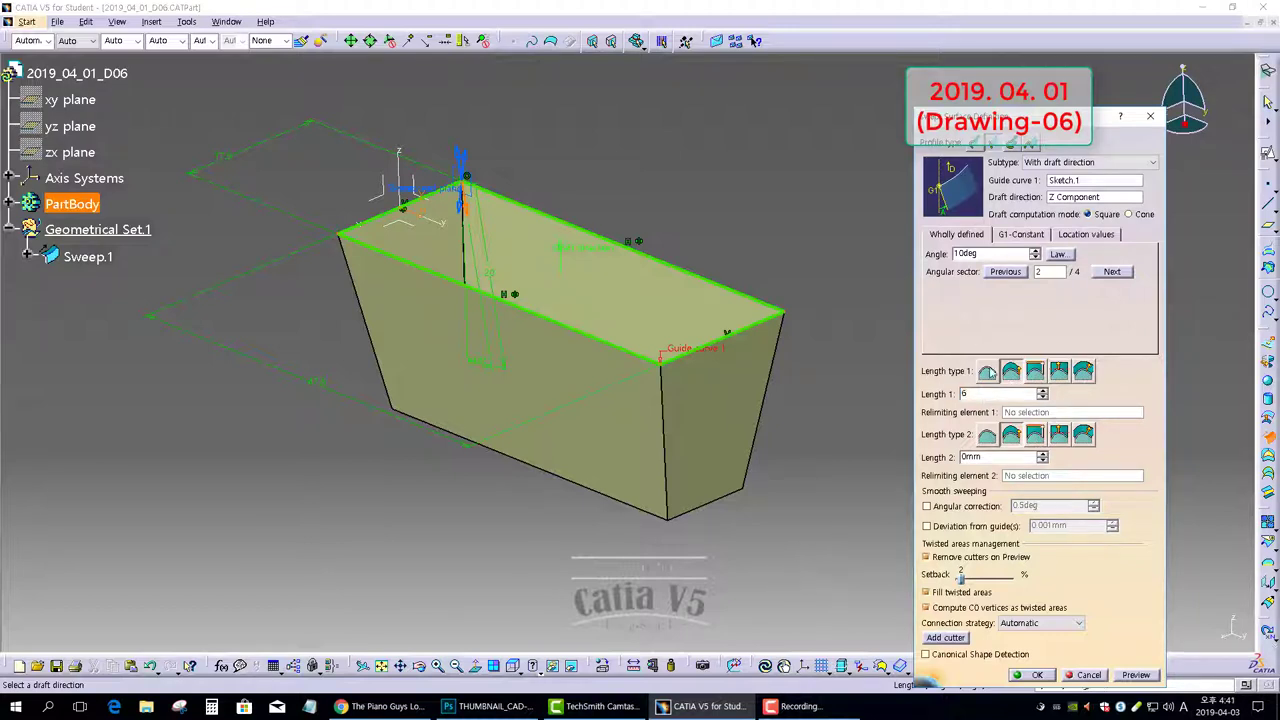
pyautogui.press('Return')
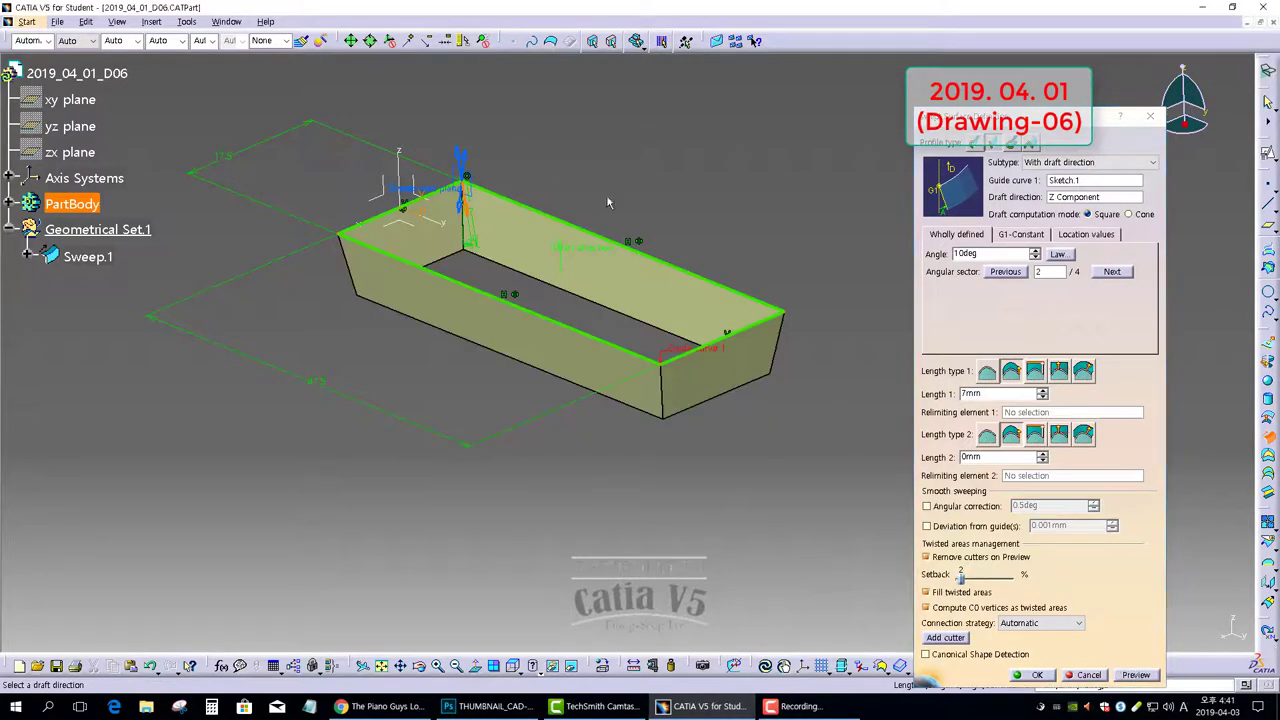
pyautogui.moveTo(515, 302)
pyautogui.mouseDown(button='middle')
pyautogui.moveTo(509, 322)
pyautogui.moveTo(527, 307)
pyautogui.mouseUp(button='middle')
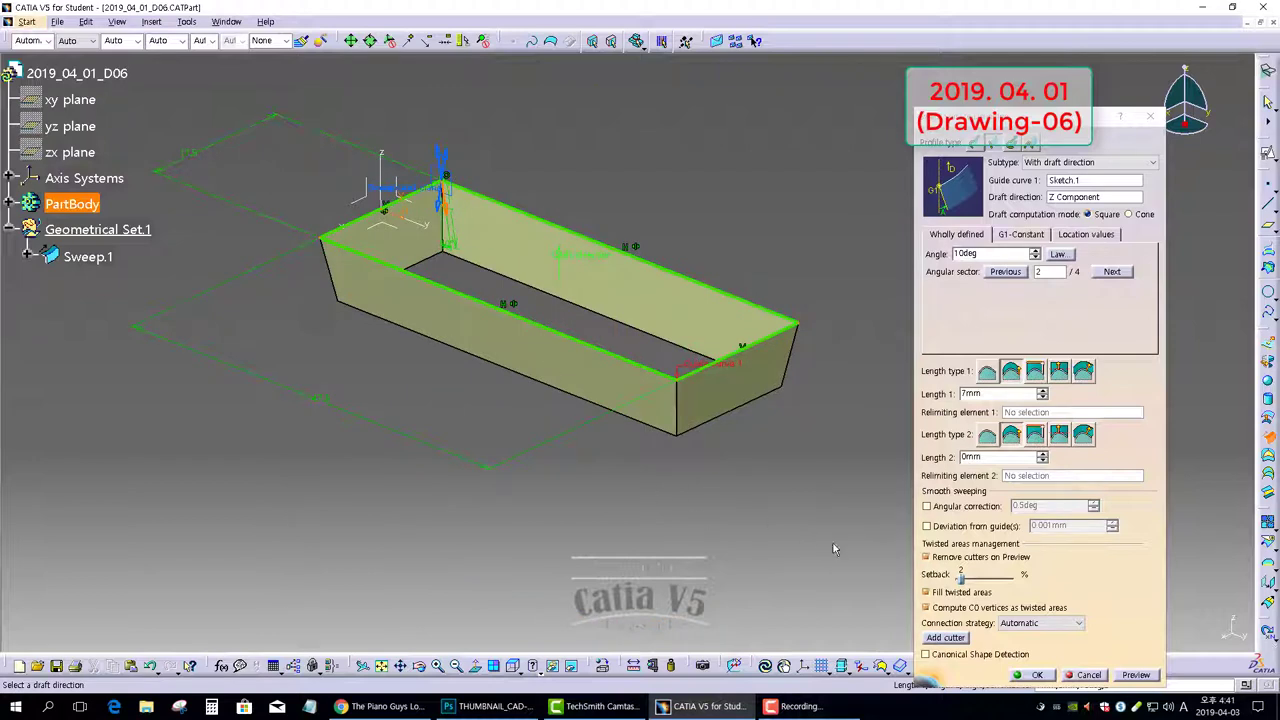
pyautogui.click(1033, 675)
pyautogui.moveTo(643, 351); pyautogui.dragTo(562, 183, button='middle')
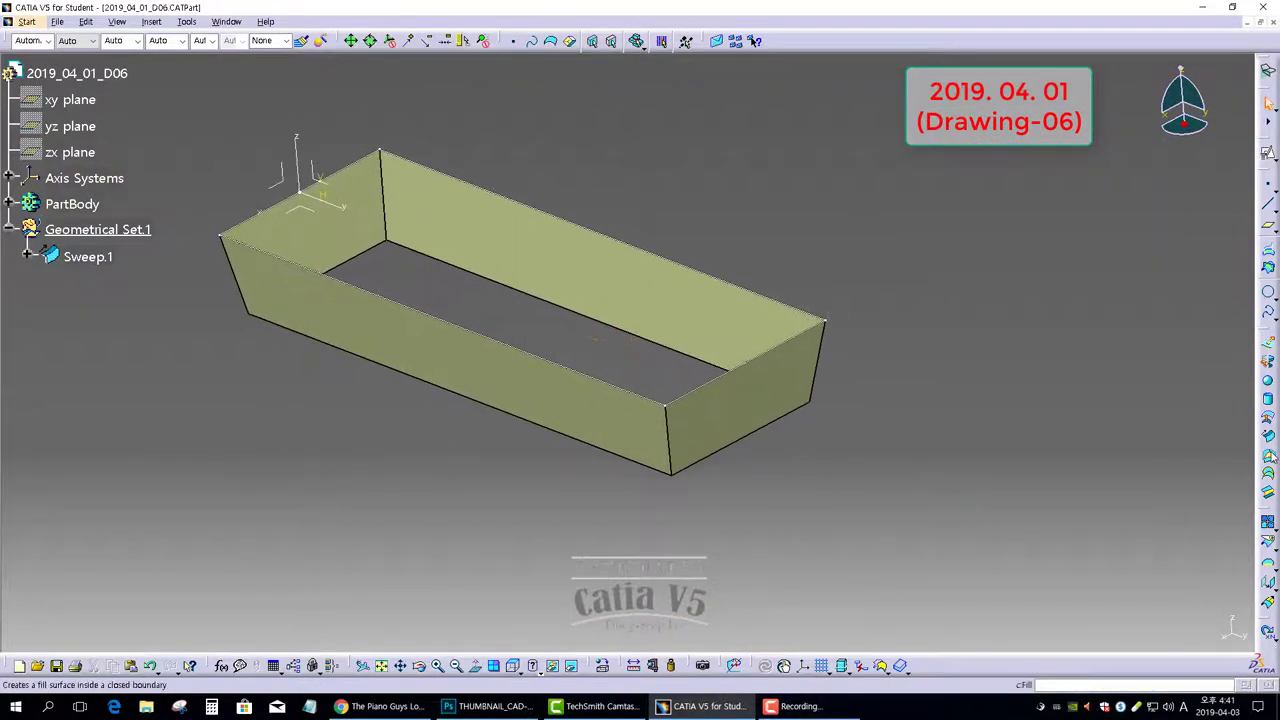
# Switch to the surface design workbench and apply a 7.5 mm edge fillet to the two wall corner edges nearest the origin
pyautogui.click(1268, 72)
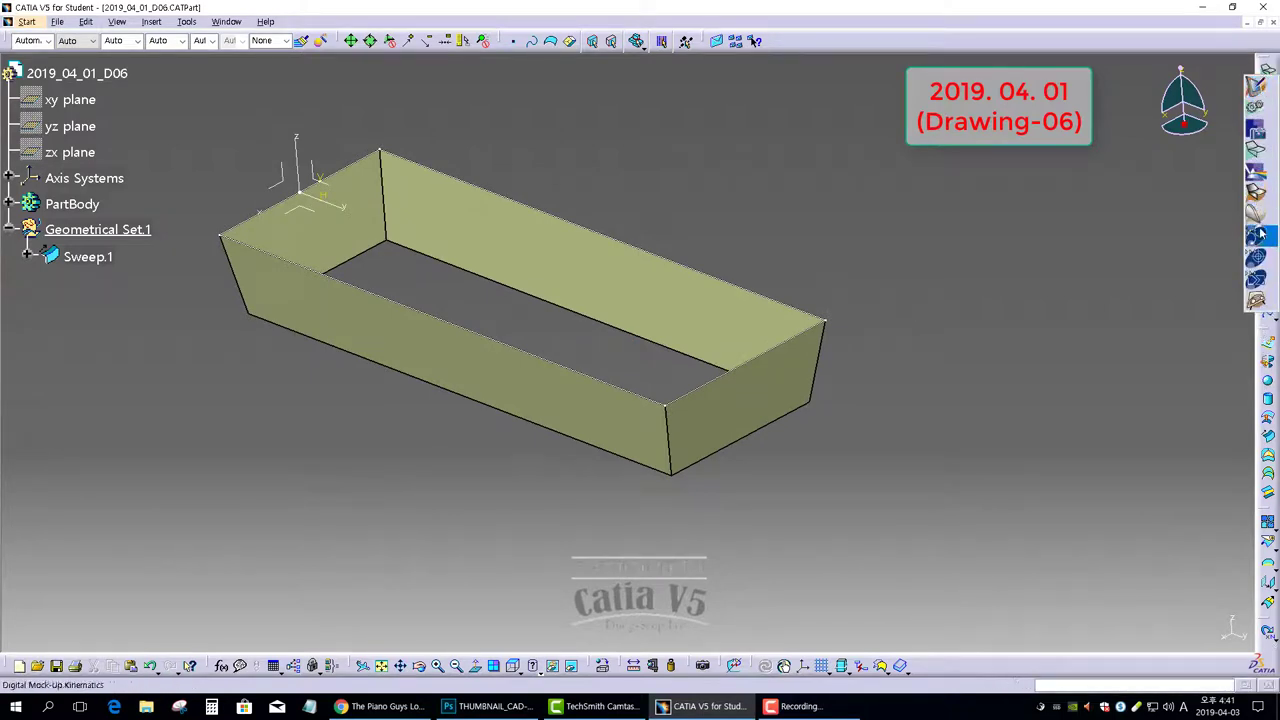
pyautogui.click(1257, 192)
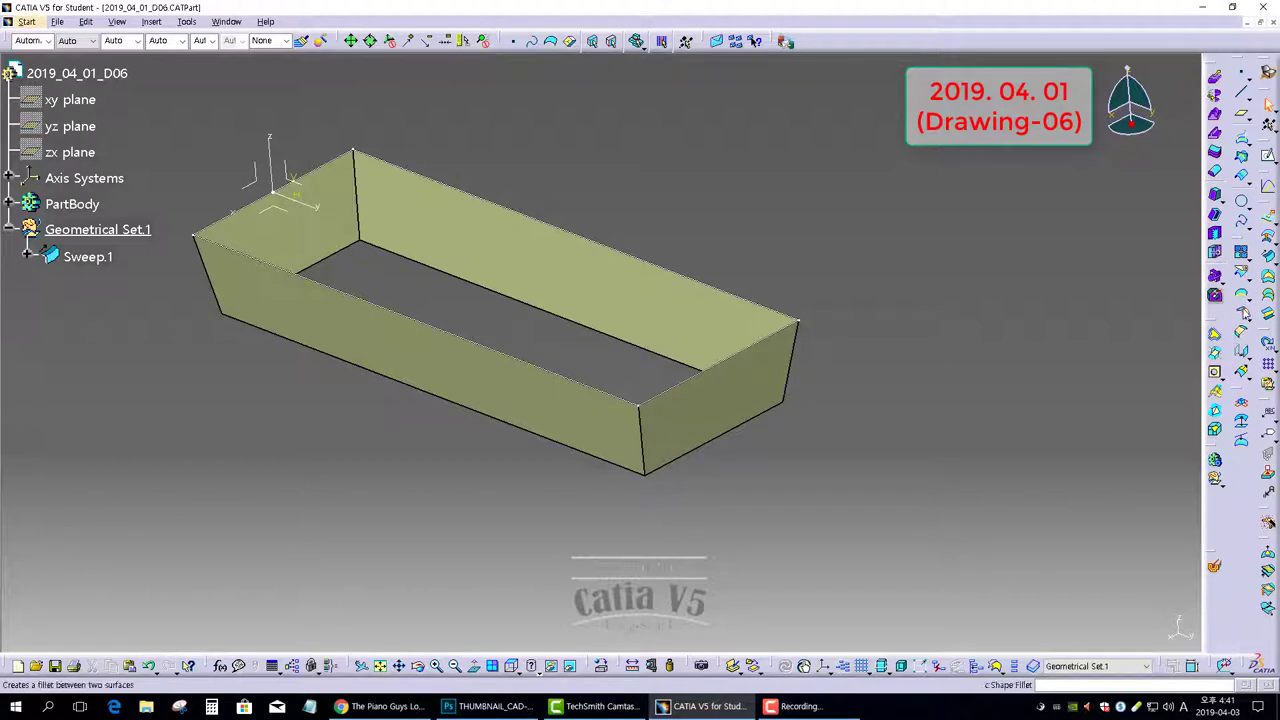
pyautogui.click(1242, 334)
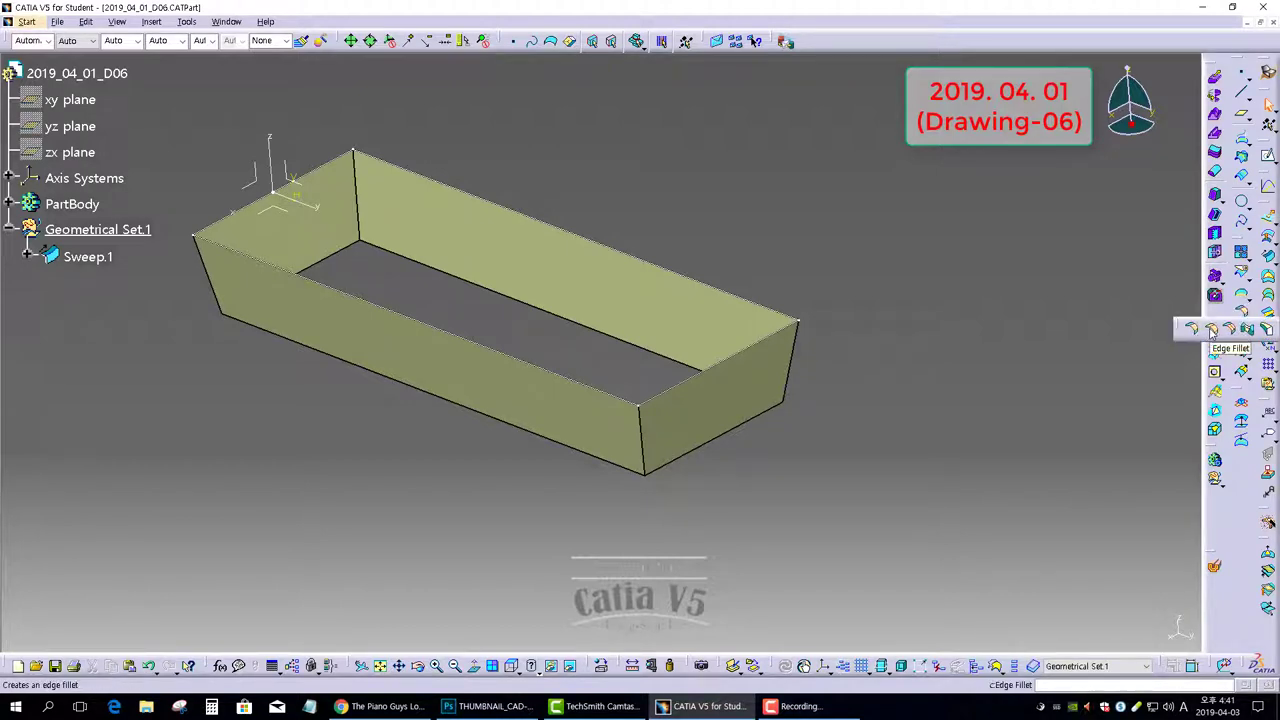
pyautogui.click(1209, 330)
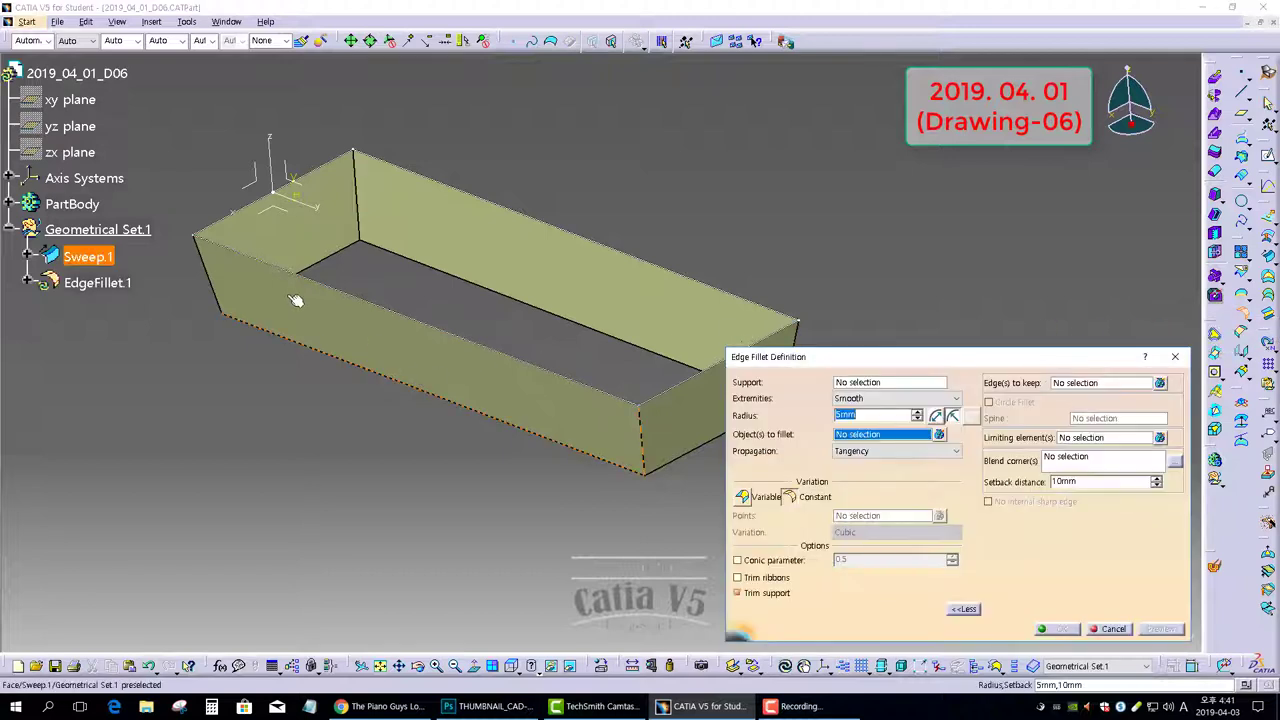
pyautogui.click(212, 276)
pyautogui.click(357, 200)
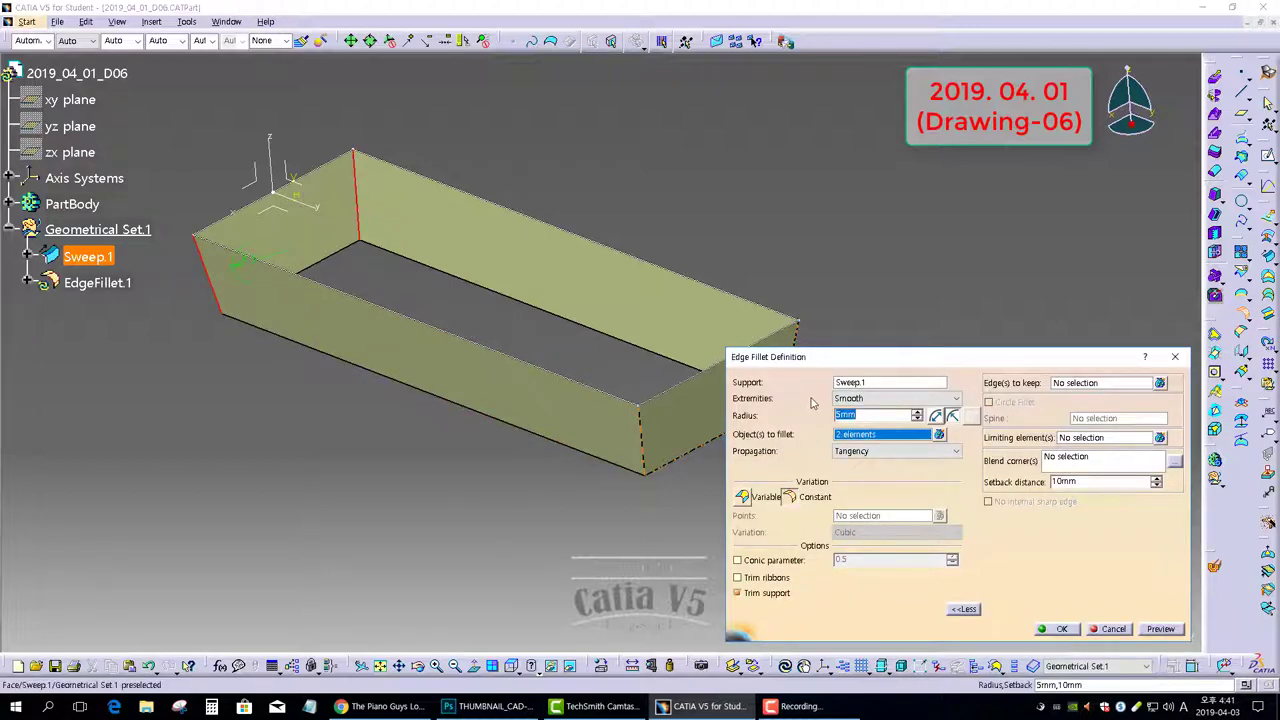
pyautogui.write('7.5')
pyautogui.press('Return')
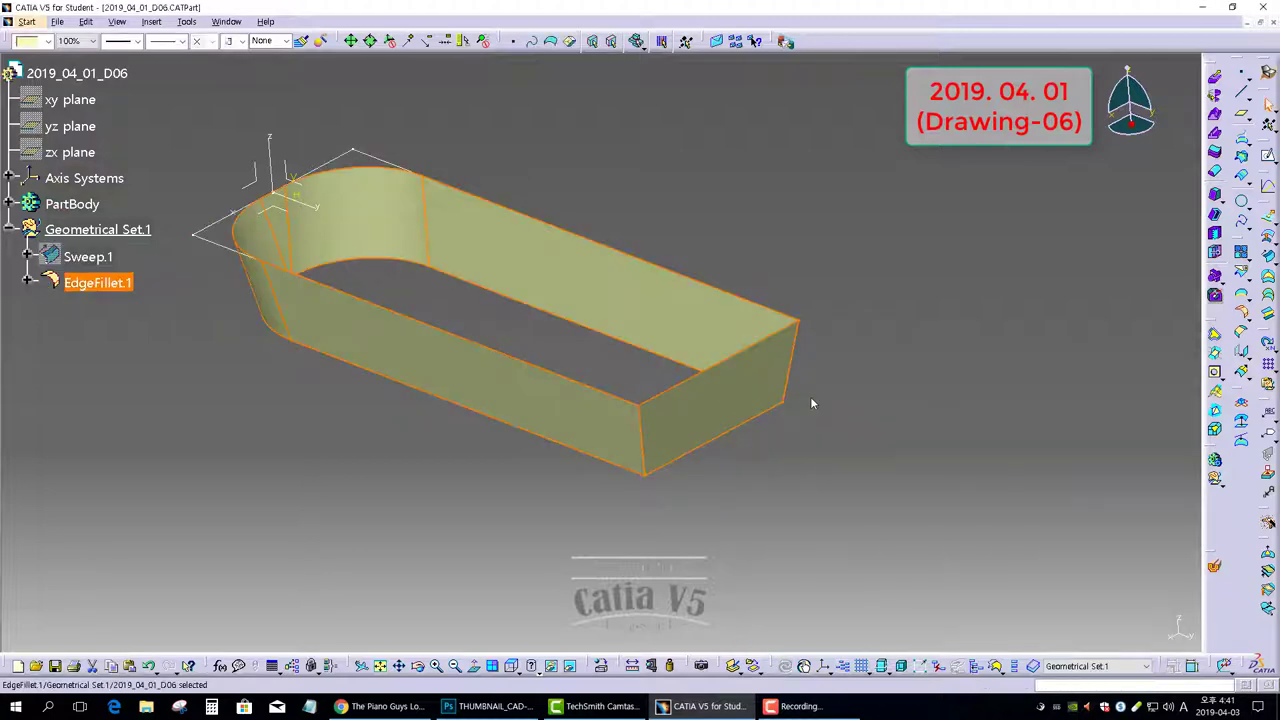
# Apply a 5 mm edge fillet to the two remaining corner edges at the far end of the wall surface
pyautogui.moveTo(686, 400); pyautogui.dragTo(697, 376, button='middle')
pyautogui.click(890, 370)
pyautogui.click(1249, 317)
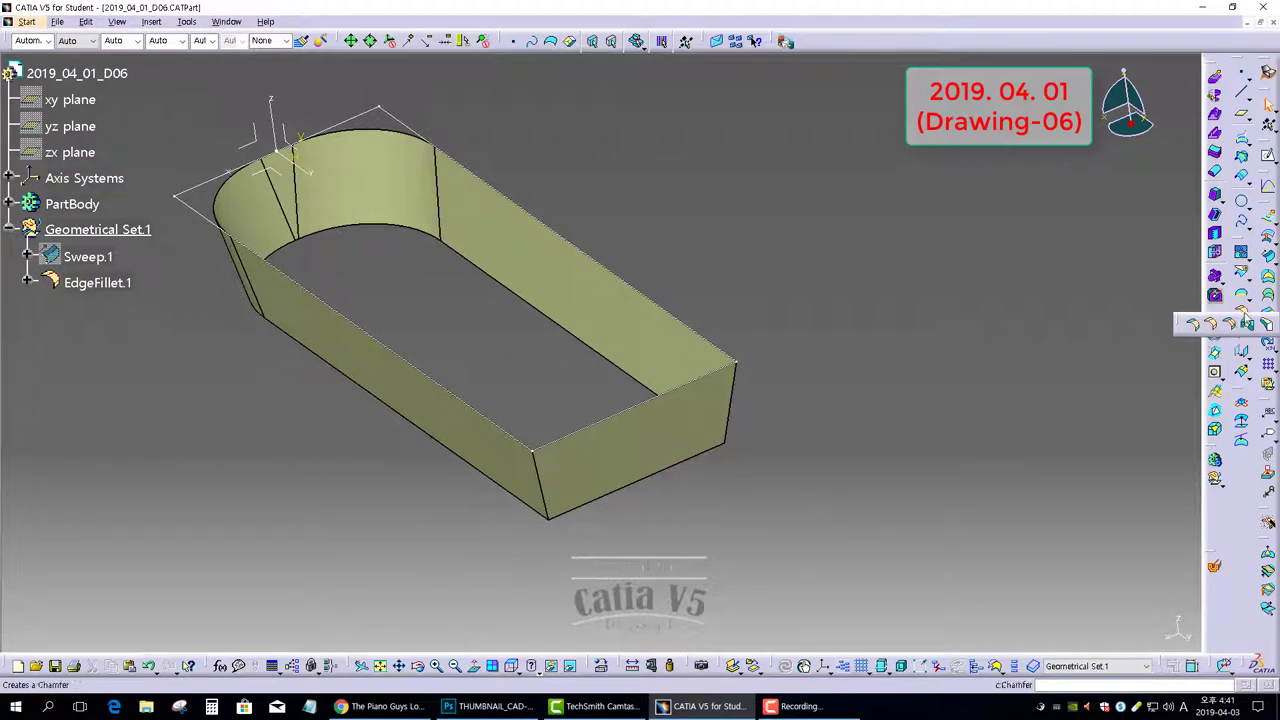
pyautogui.click(1213, 325)
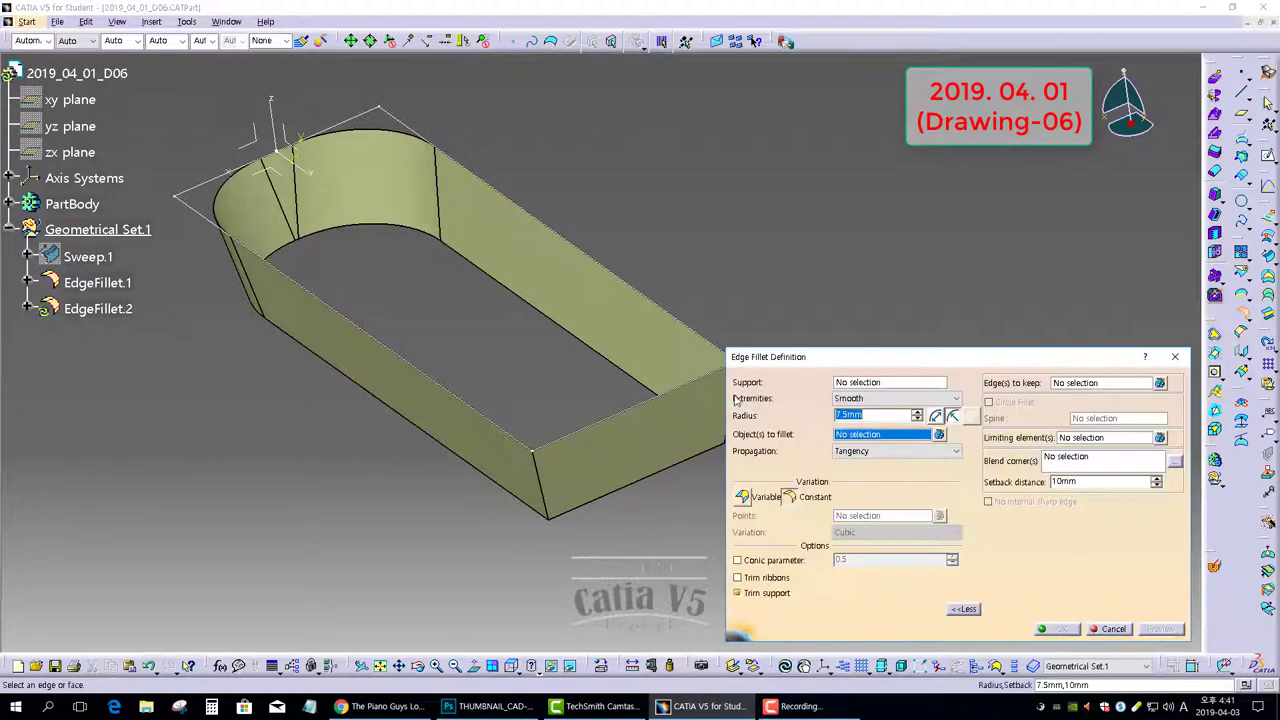
pyautogui.click(548, 489)
pyautogui.moveTo(548, 489); pyautogui.dragTo(668, 405, button='middle')
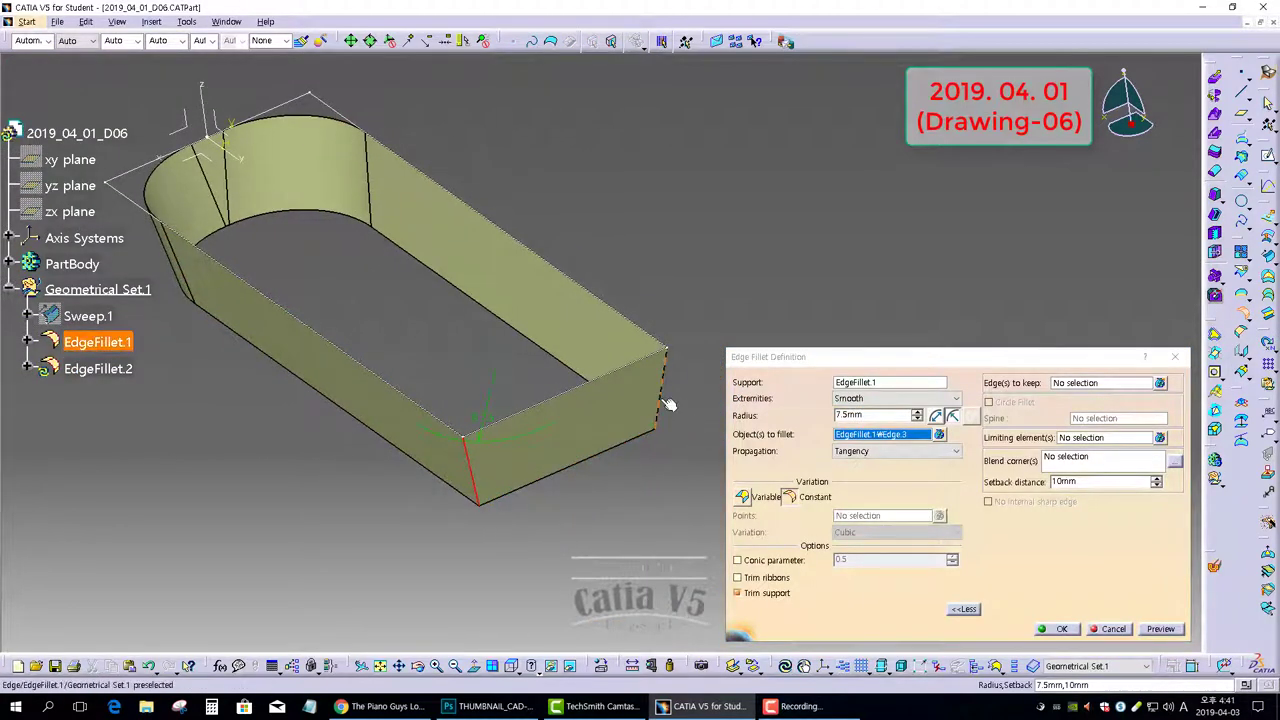
pyautogui.click(668, 404)
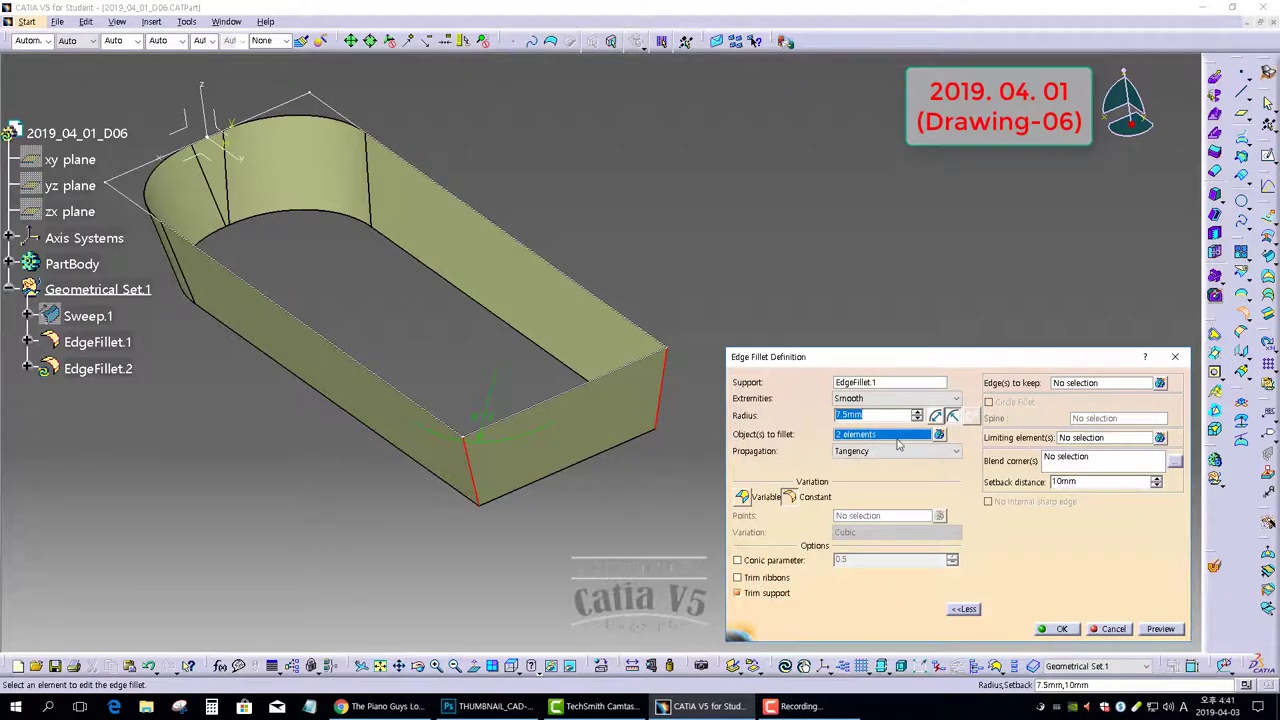
pyautogui.write('5')
pyautogui.press('Return')
pyautogui.click(806, 420)
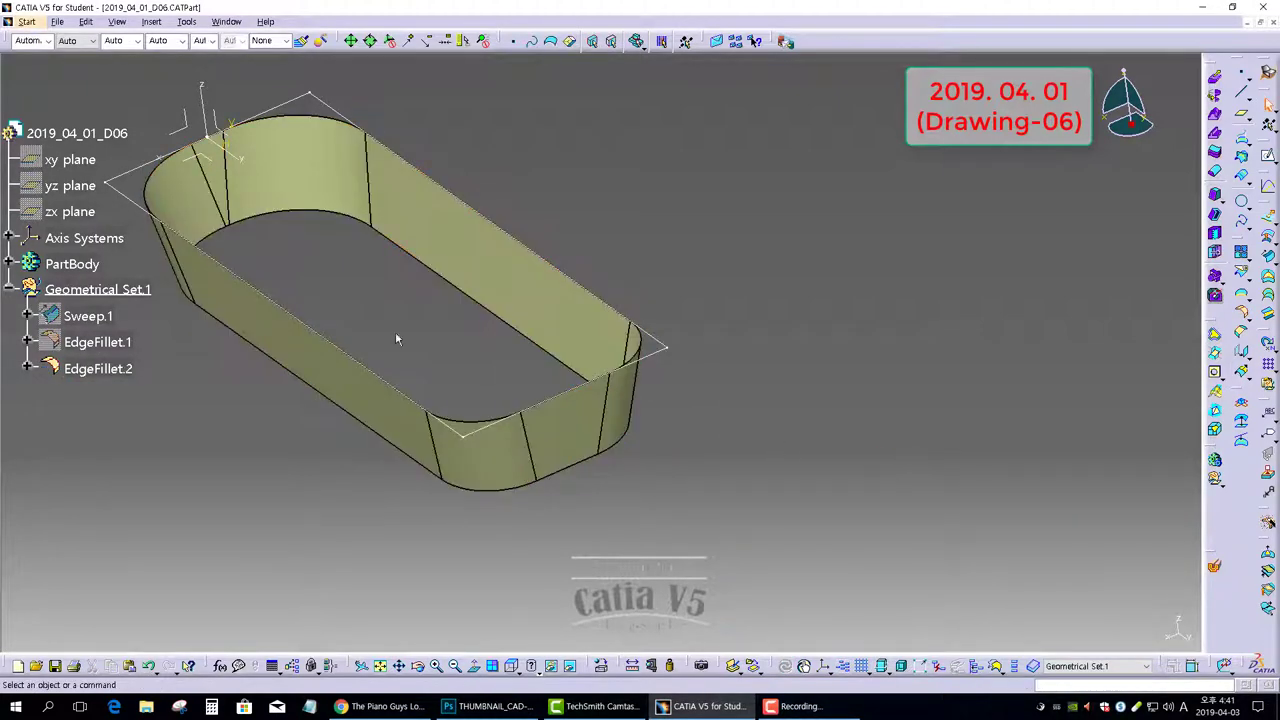
# Create a positioned sketch on the yz plane of the absolute axis system, facing the wall's long side
pyautogui.moveTo(396, 340); pyautogui.dragTo(428, 344, button='middle')
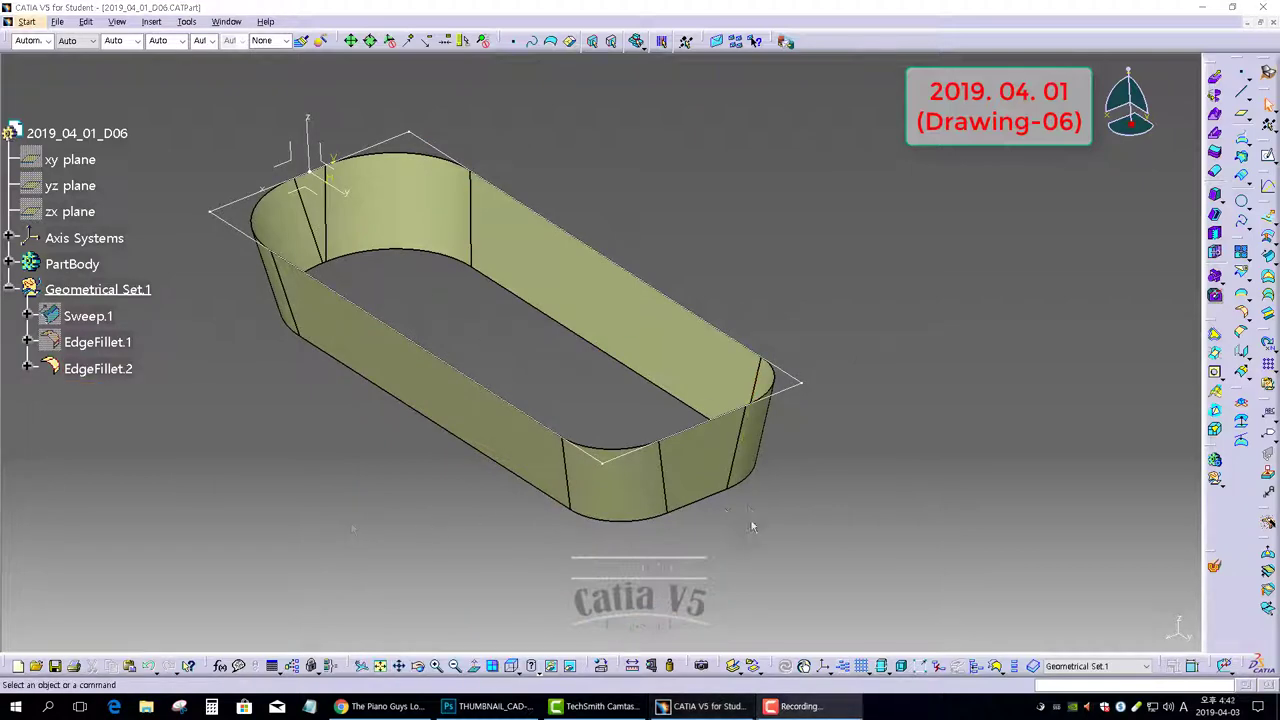
pyautogui.moveTo(539, 435); pyautogui.dragTo(517, 590, button='middle')
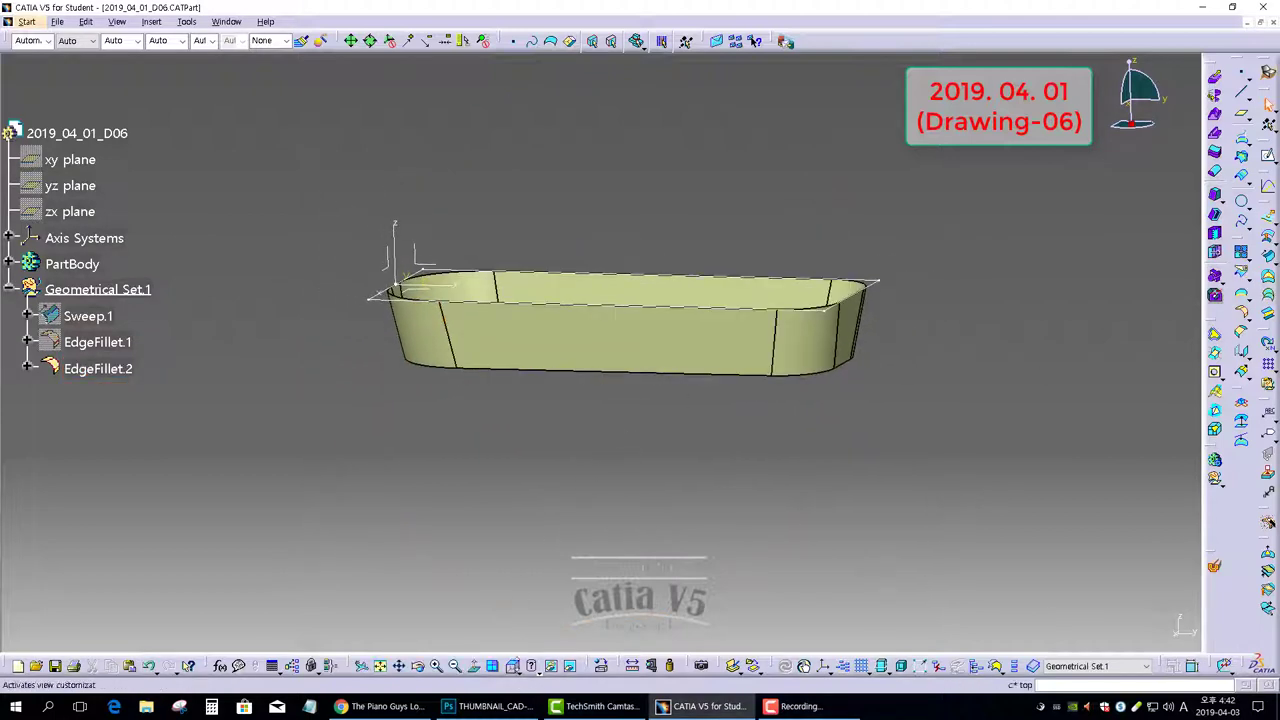
pyautogui.click(530, 665)
pyautogui.click(530, 570)
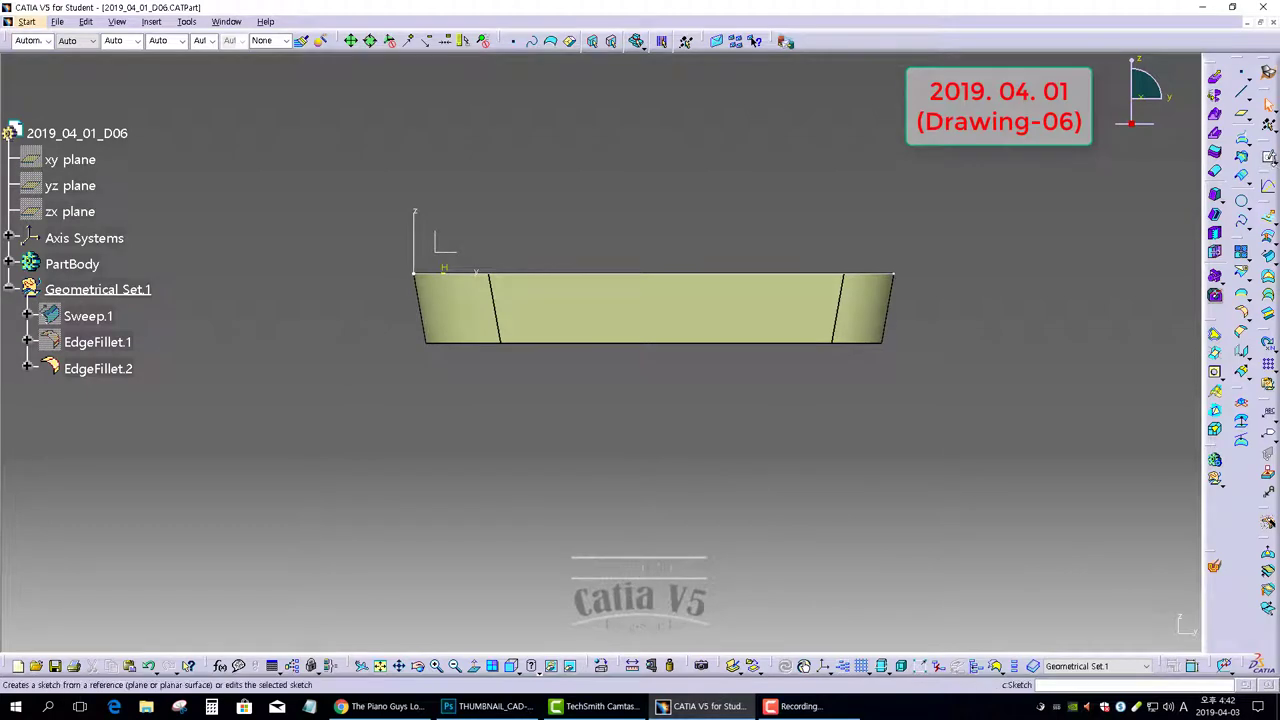
pyautogui.click(1268, 158)
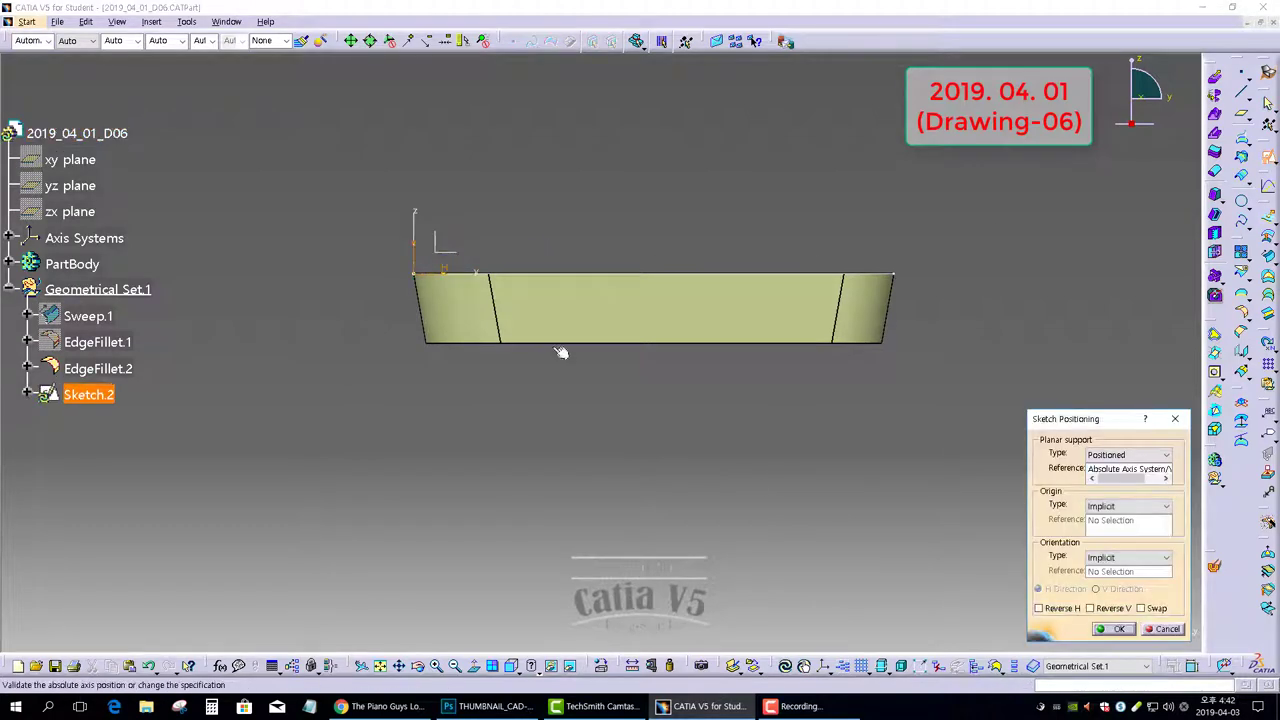
pyautogui.click(1113, 629)
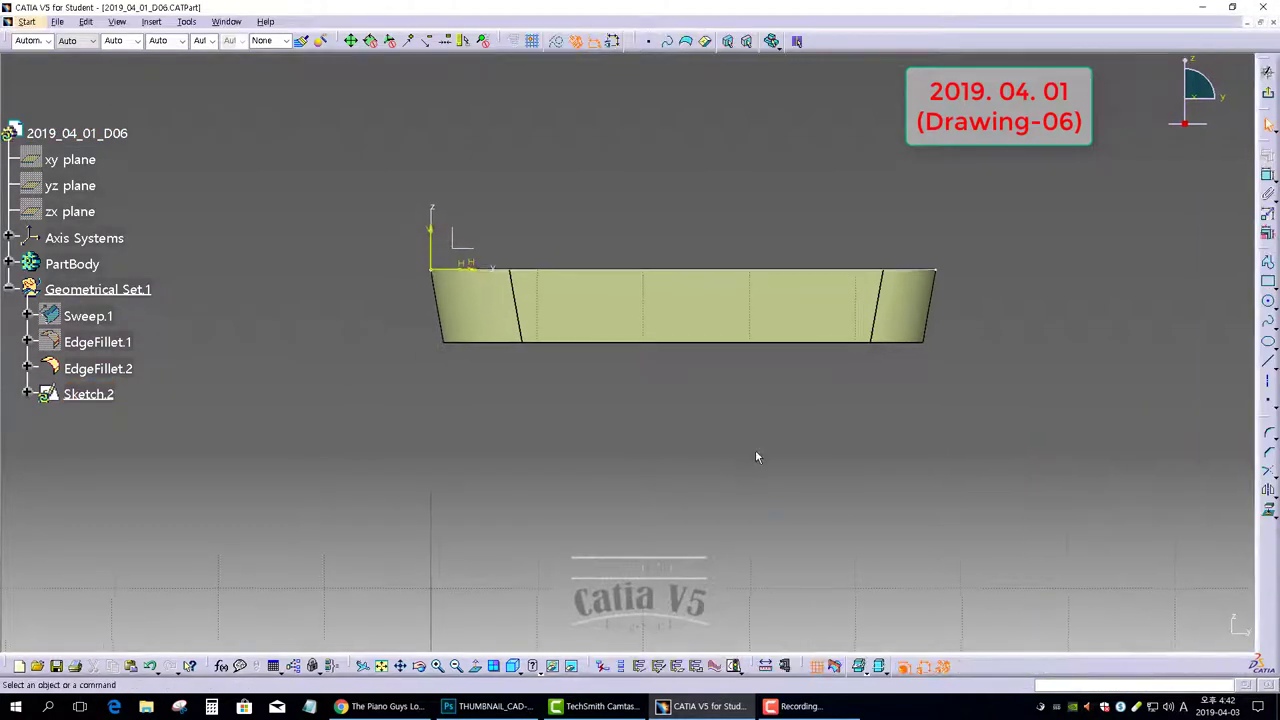
pyautogui.moveTo(658, 448); pyautogui.dragTo(592, 428, button='middle')
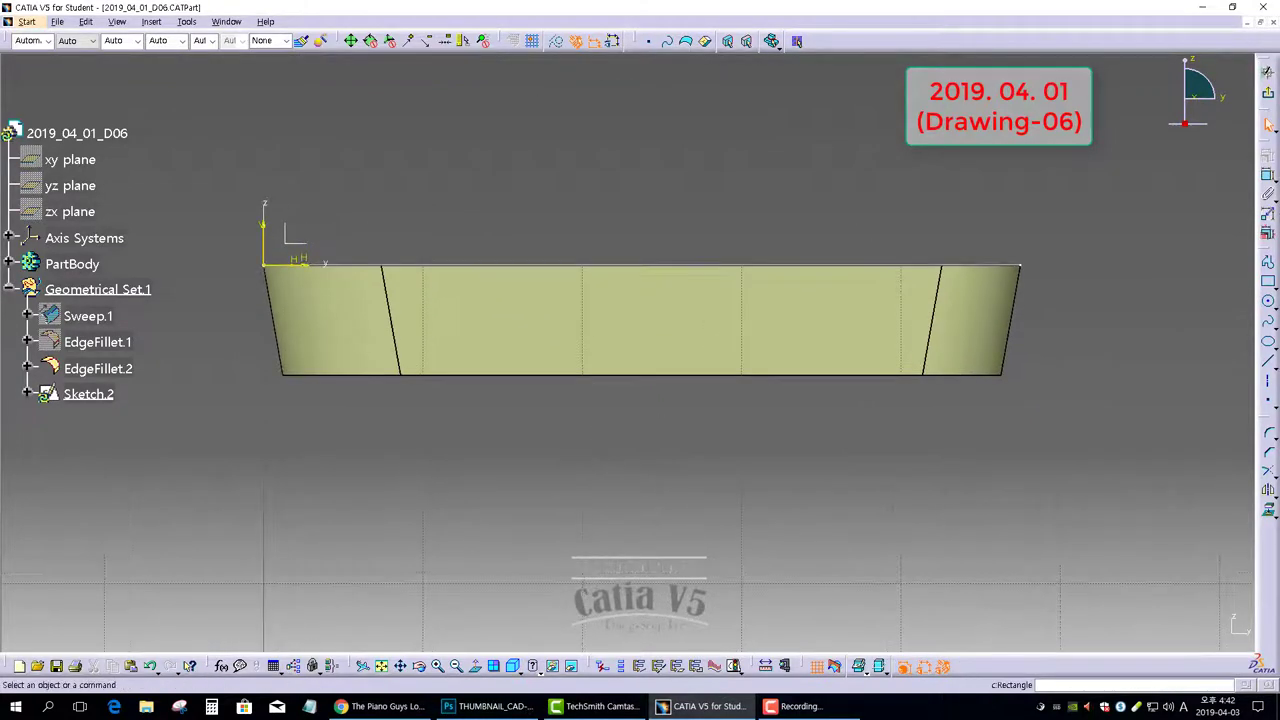
# Sketch an open profile with a horizontal line from beyond the far wall and a line sloping up past the origin-side wall
pyautogui.click(1268, 262)
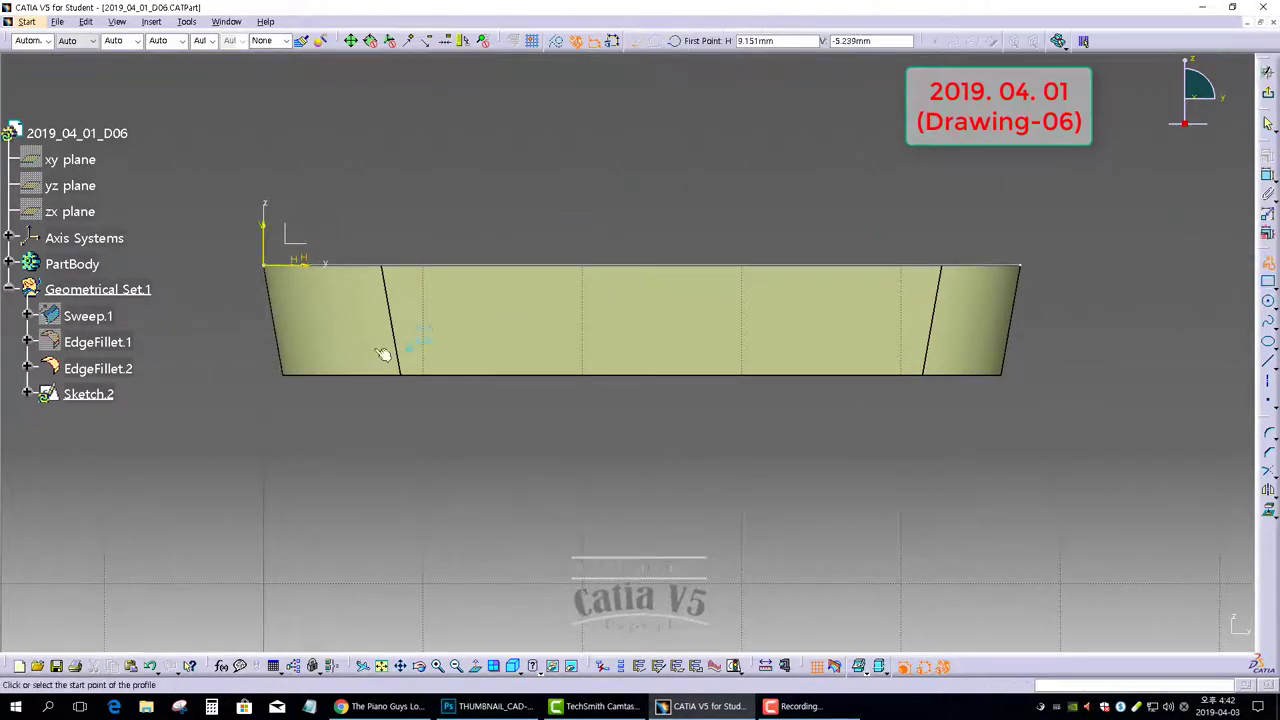
pyautogui.click(1060, 339)
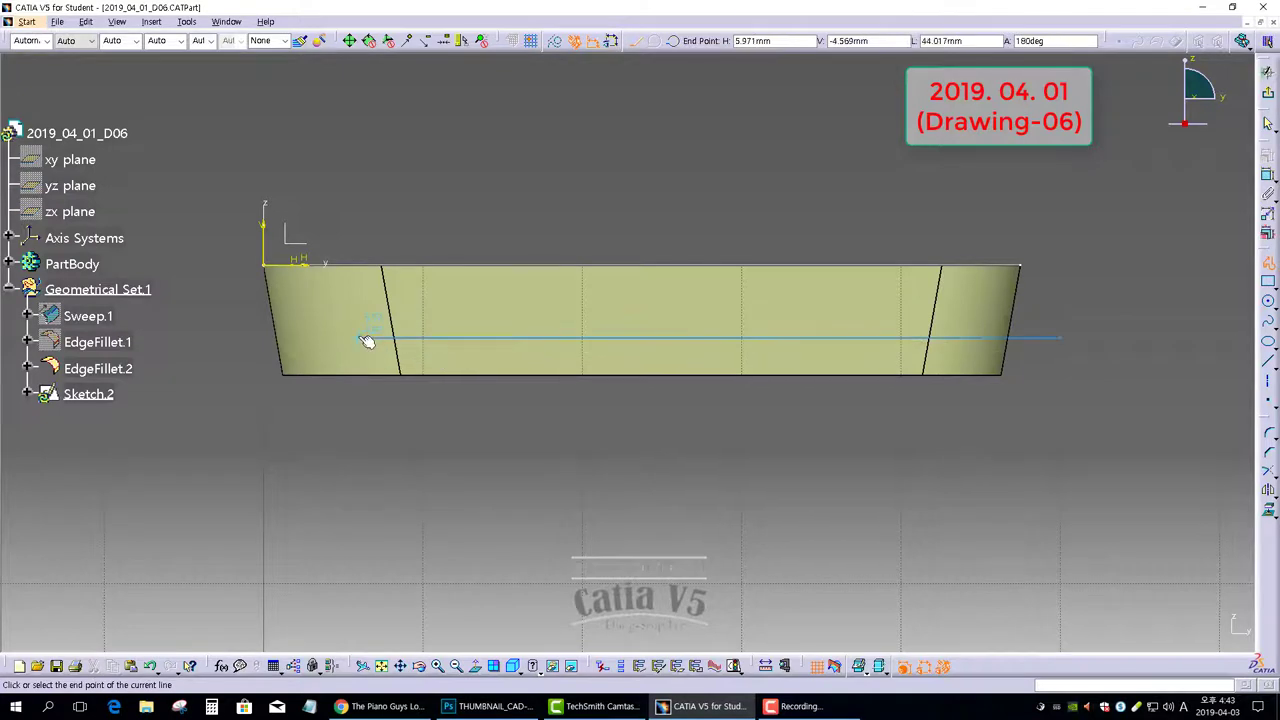
pyautogui.click(422, 340)
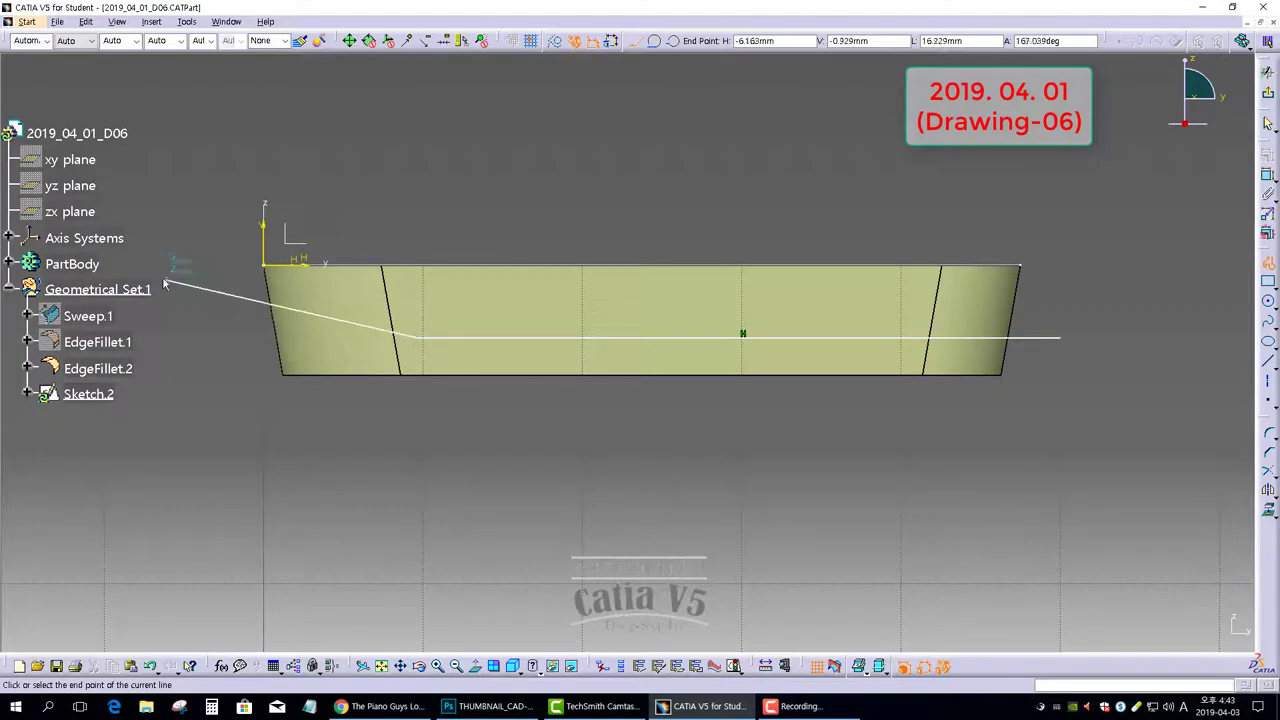
pyautogui.doubleClick(220, 305)
pyautogui.click(394, 446)
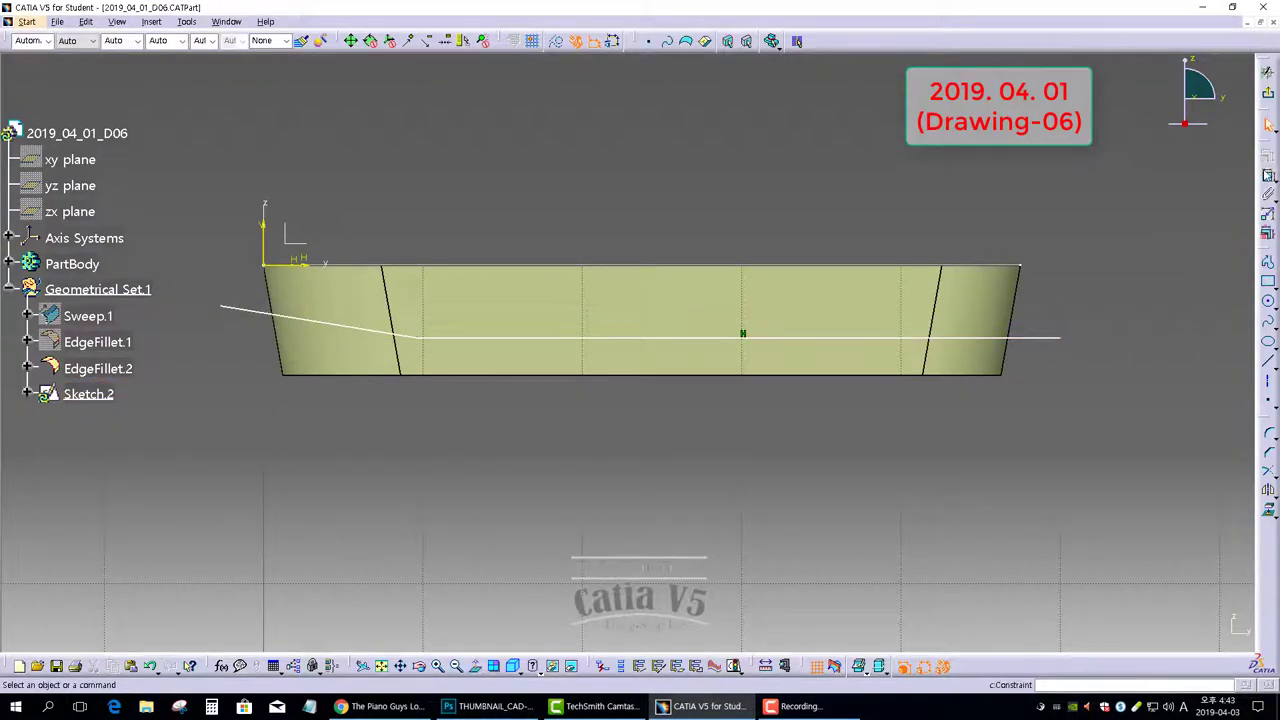
# Constrain the horizontal line to lie 5 mm below the wall's upper edge
pyautogui.click(1268, 175)
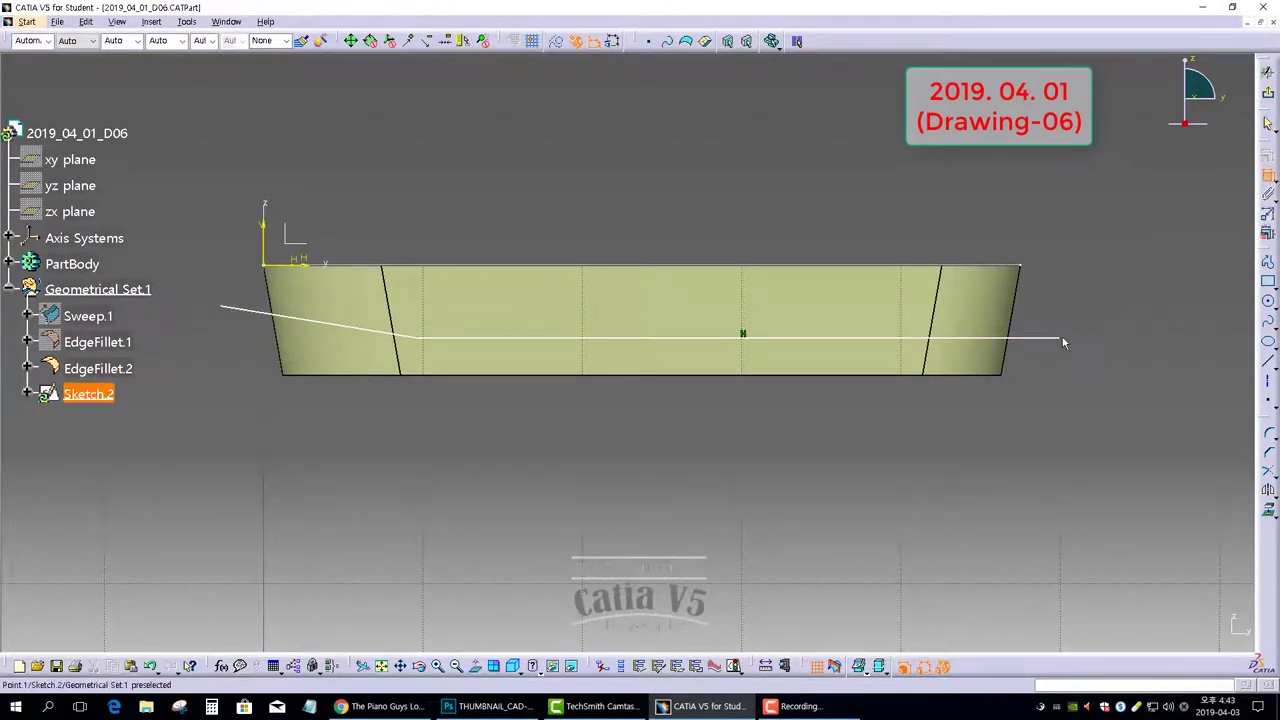
pyautogui.click(655, 269)
pyautogui.click(738, 337)
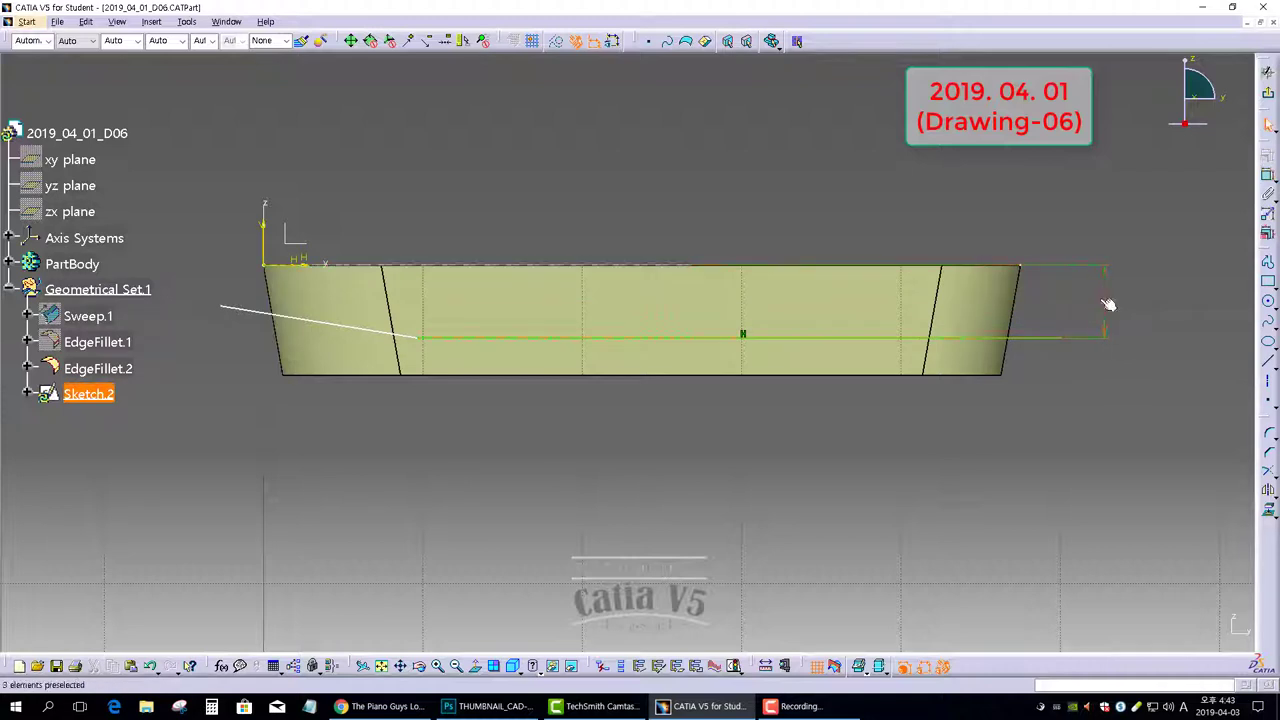
pyautogui.click(1108, 304)
pyautogui.doubleClick(1100, 297)
pyautogui.write('5')
pyautogui.press('Return')
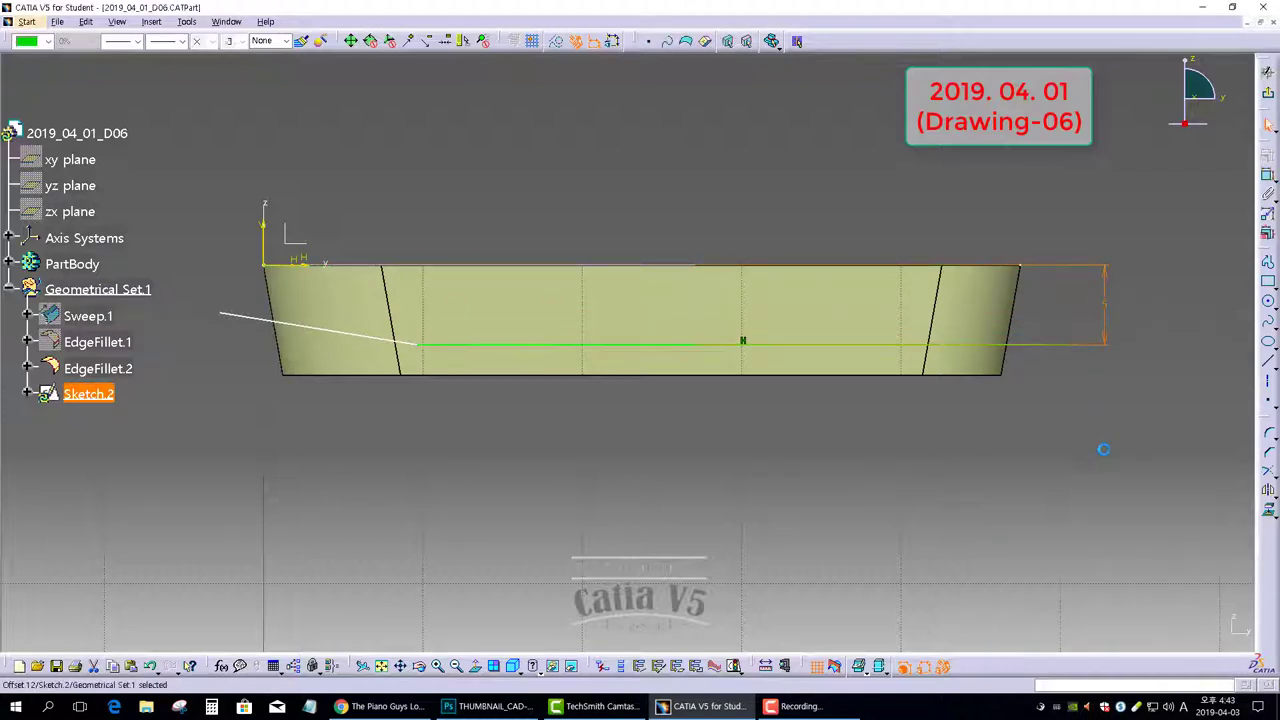
# Constrain the angle between the horizontal and sloped lines to 9 degrees
pyautogui.click(1265, 175)
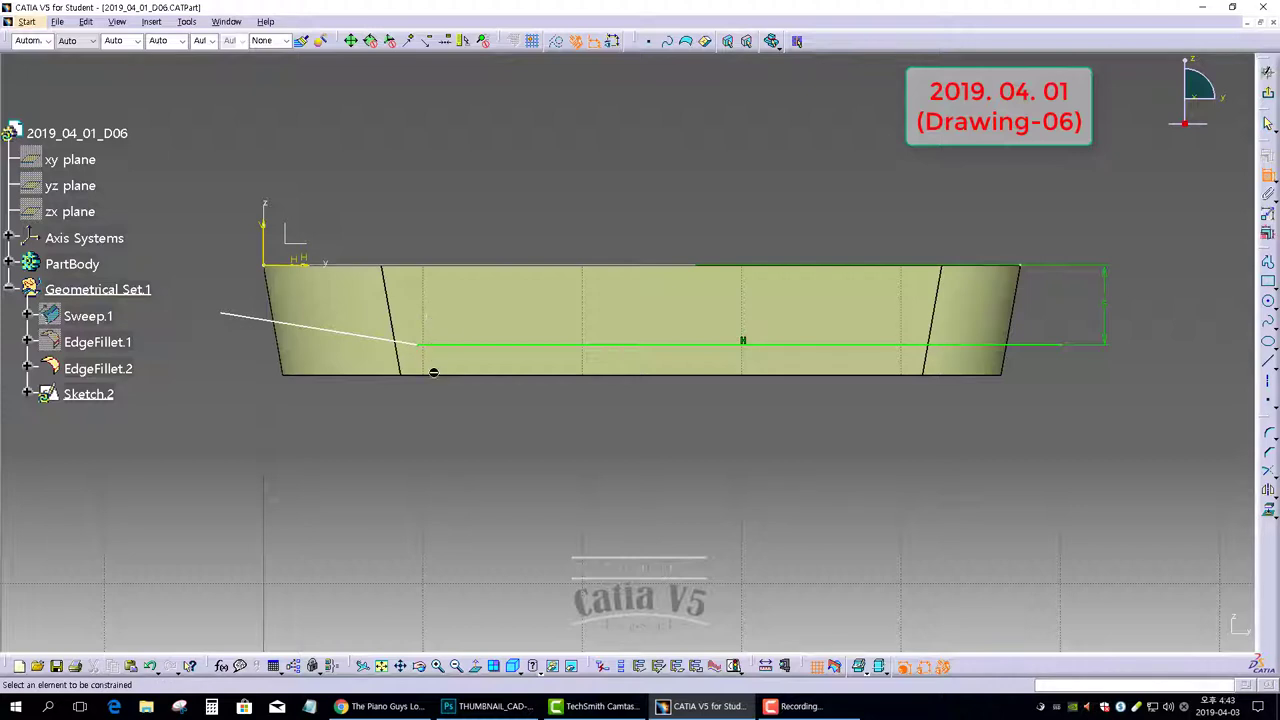
pyautogui.click(452, 346)
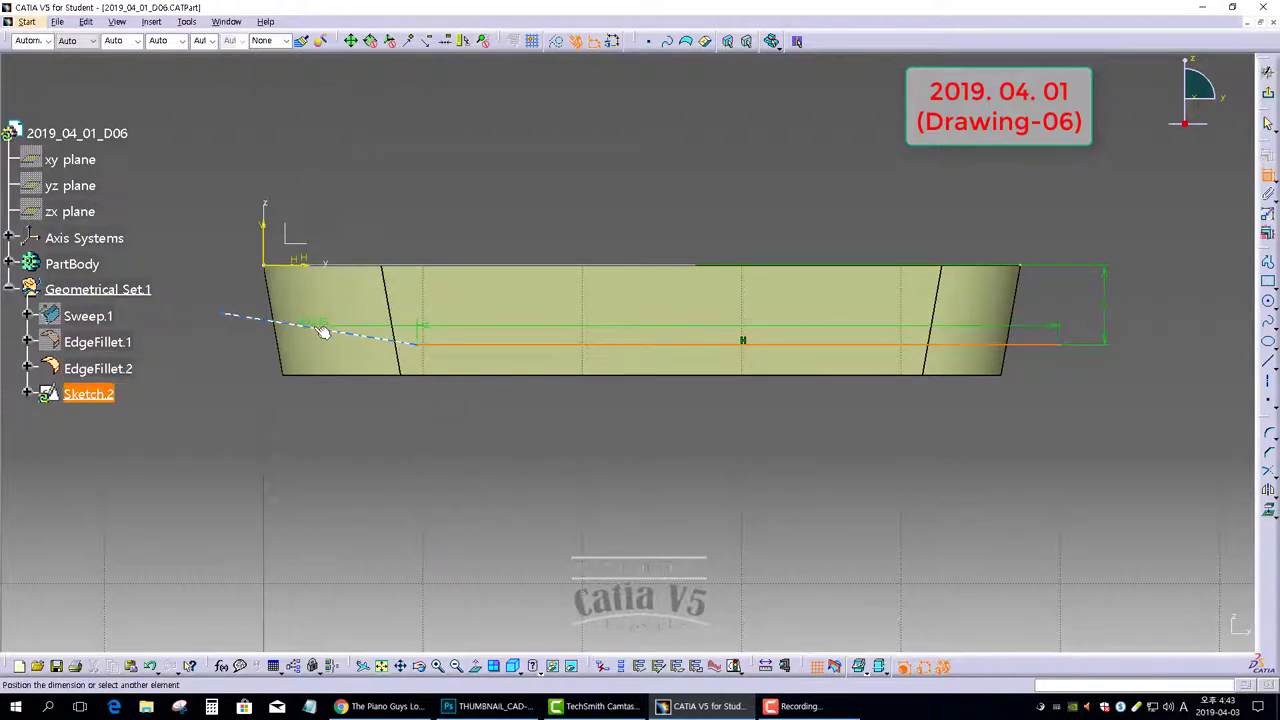
pyautogui.click(209, 331)
pyautogui.doubleClick(208, 327)
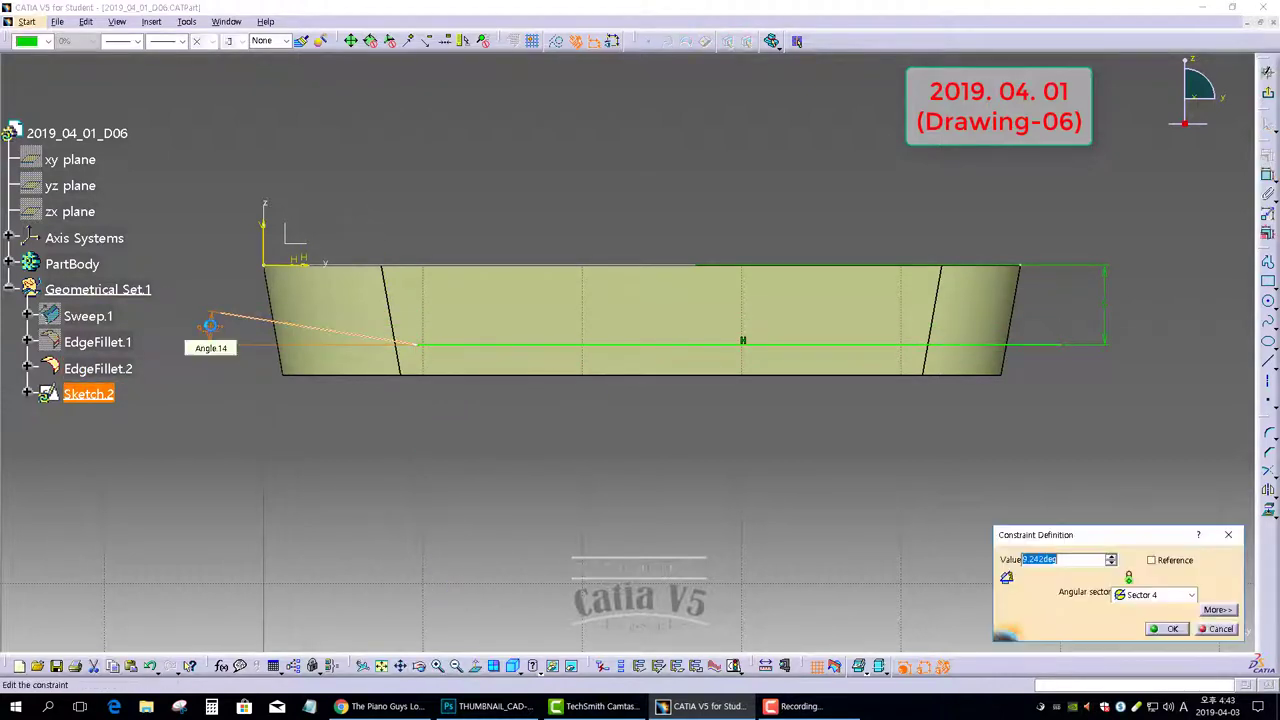
pyautogui.write('9')
pyautogui.press('Return')
pyautogui.click(617, 469)
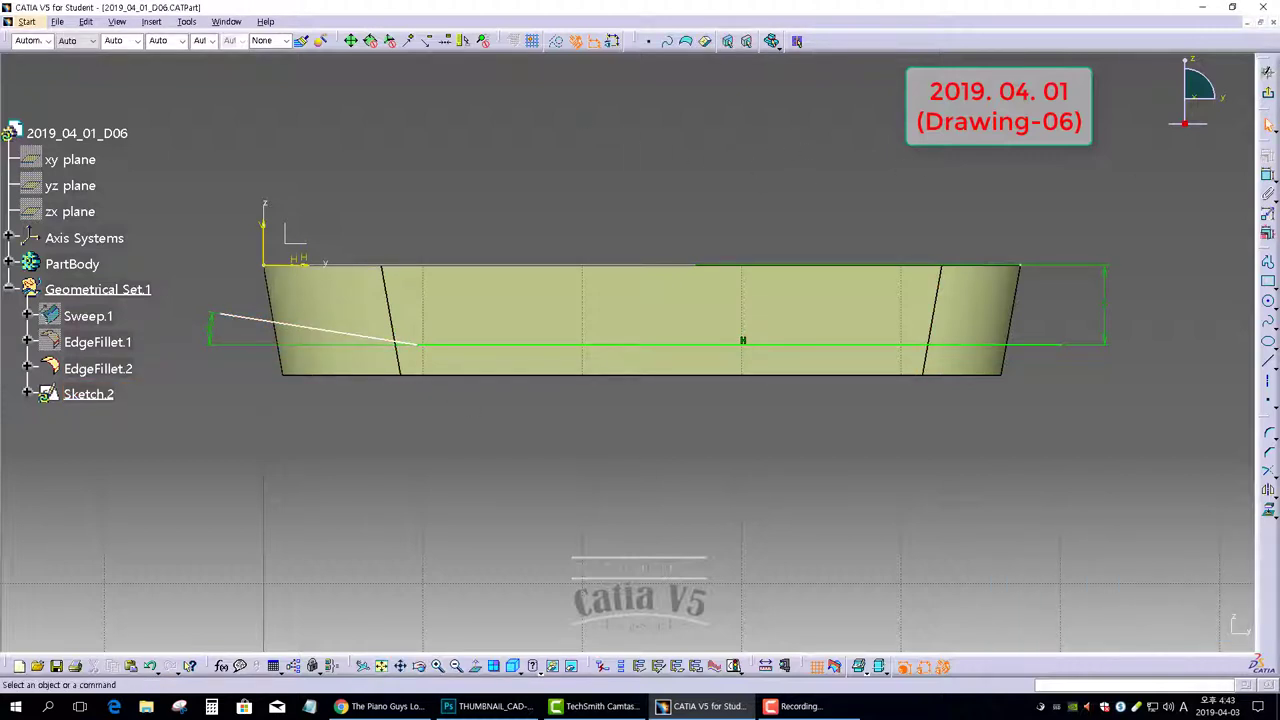
# Make the free end of the sloped line coincident with the slanted outline of the origin-side wall
pyautogui.click(252, 314)
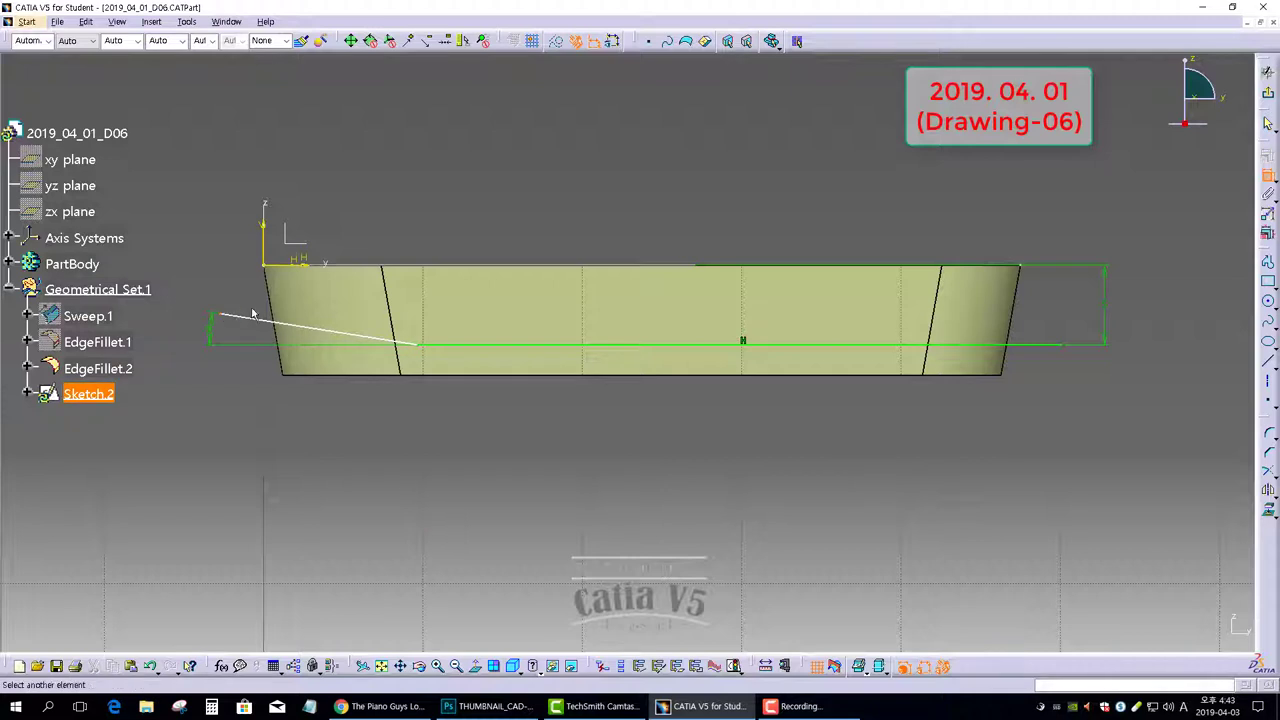
pyautogui.click(269, 300)
pyautogui.rightClick(224, 276)
pyautogui.click(262, 340)
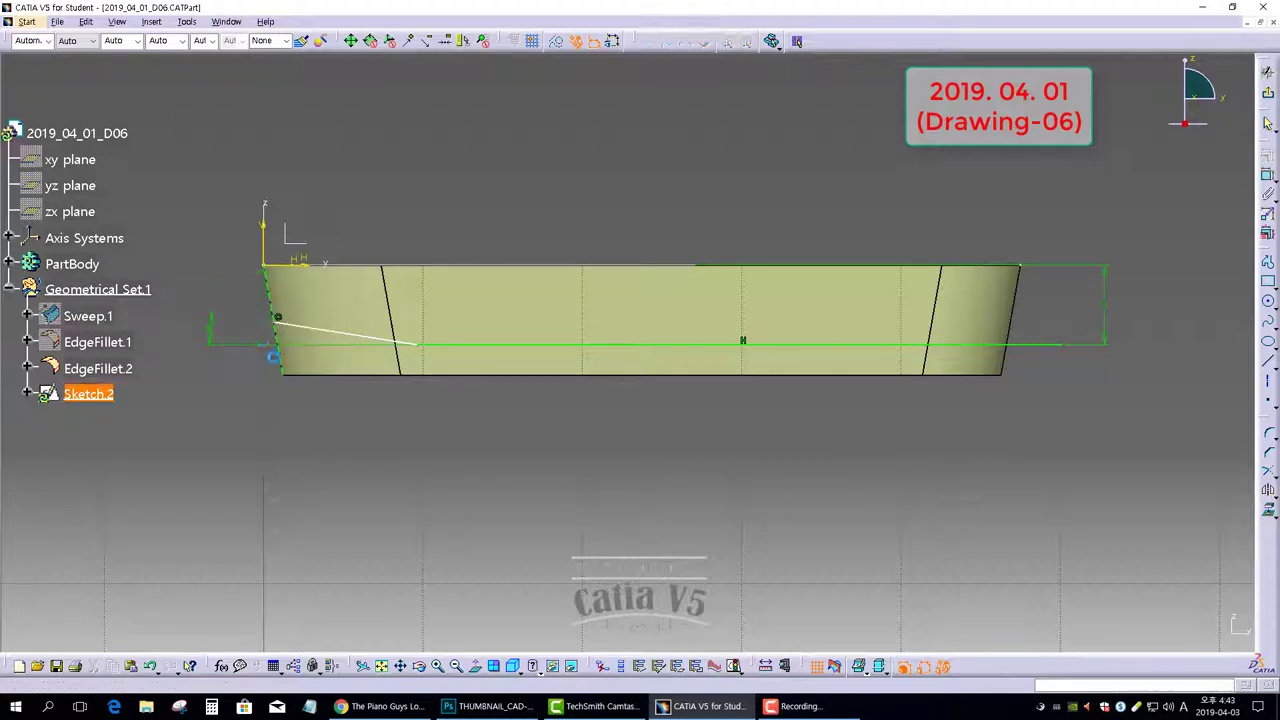
# Dimension the sloped line's endpoint on the wall outline to 2.5 mm below the horizontal sketch axis
pyautogui.click(1268, 176)
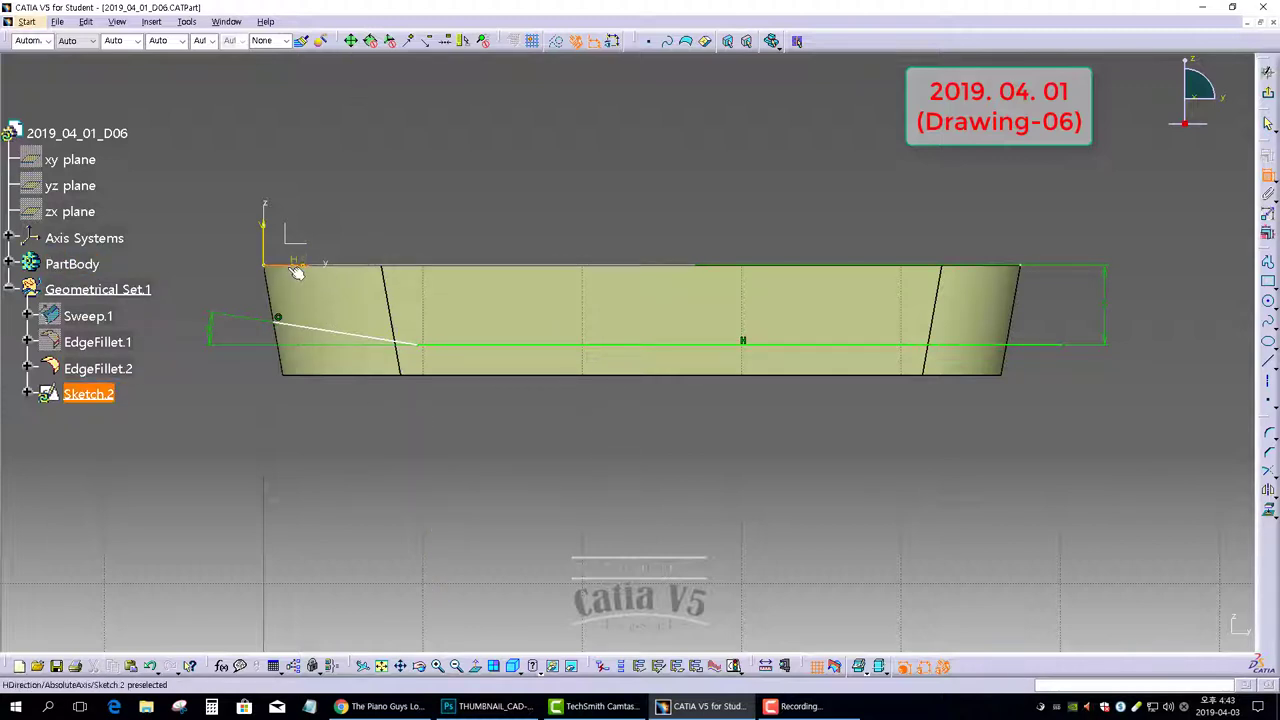
pyautogui.click(276, 324)
pyautogui.click(198, 285)
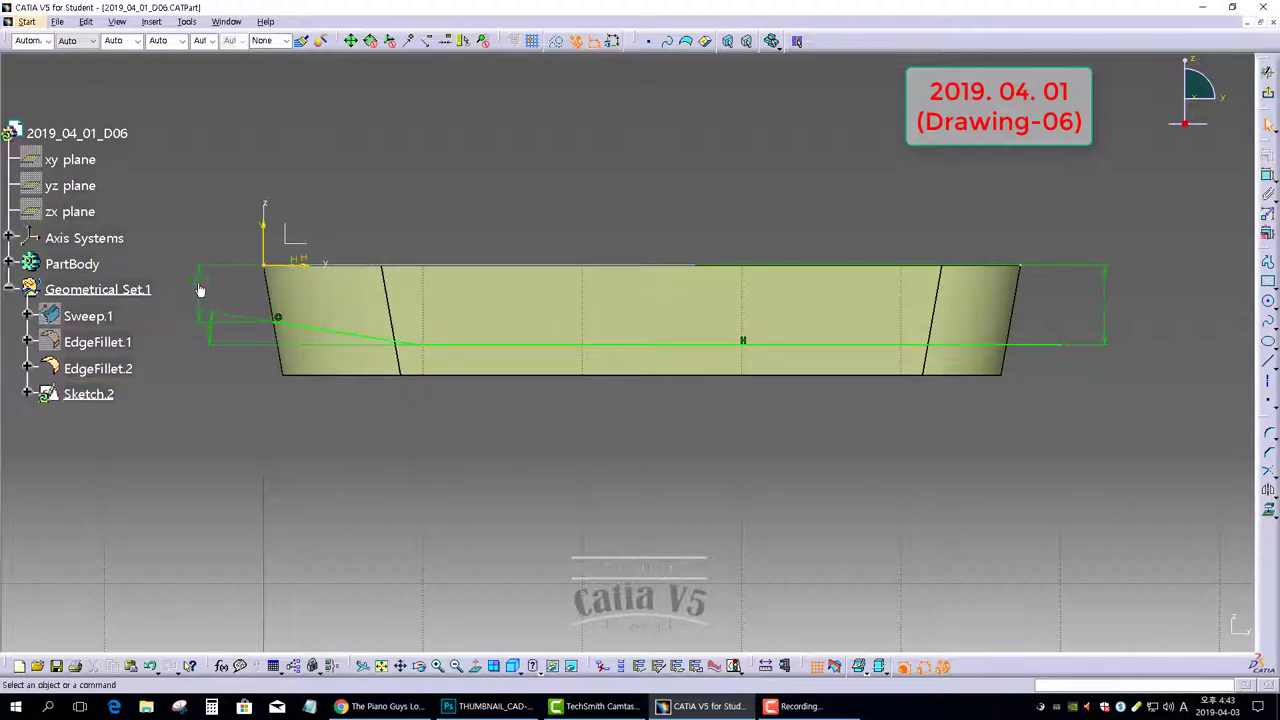
pyautogui.doubleClick(198, 283)
pyautogui.write('2.5')
pyautogui.press('Return')
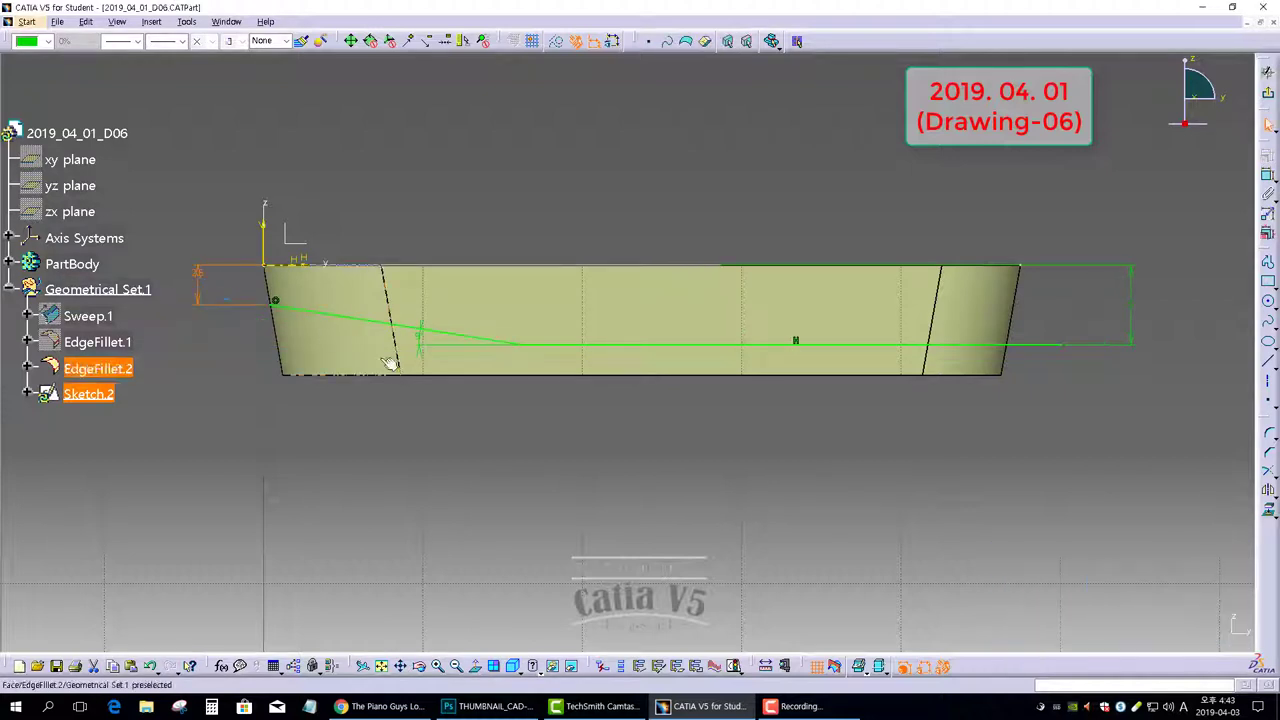
pyautogui.click(620, 462)
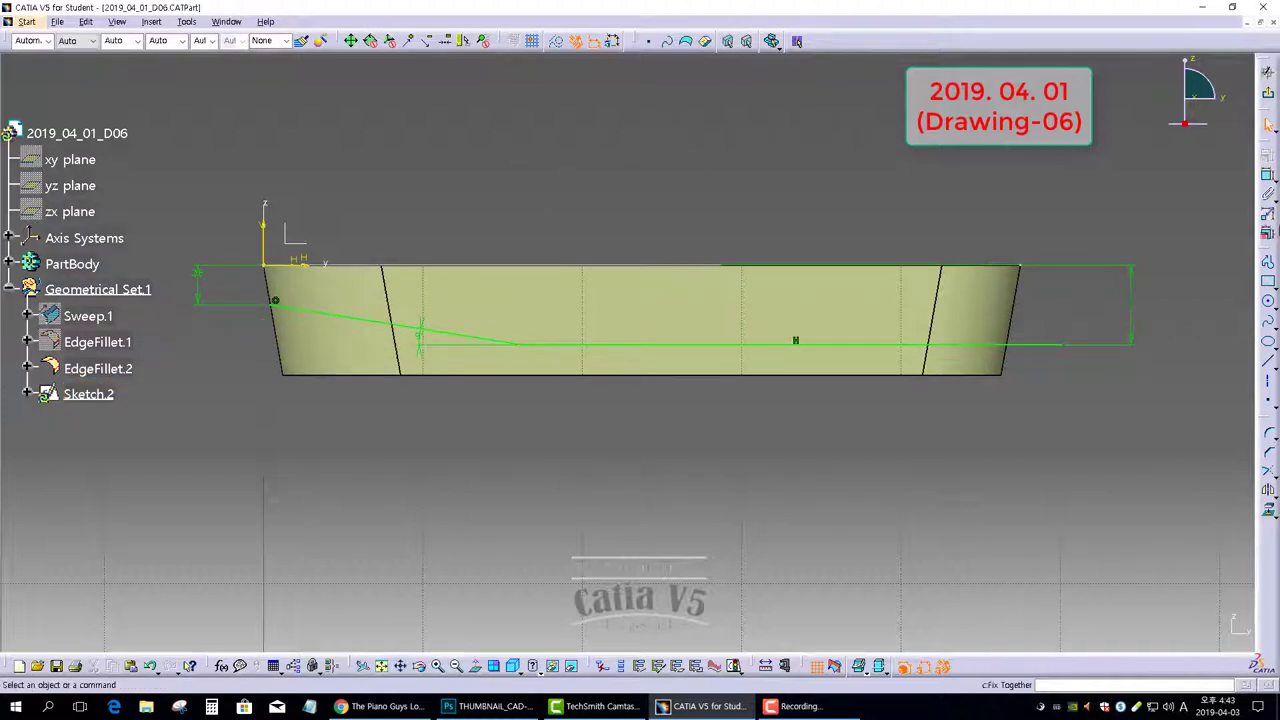
# Extend the sloped line outward beyond the origin-side wall outline and finish the sketch
pyautogui.click(1268, 470)
pyautogui.click(296, 304)
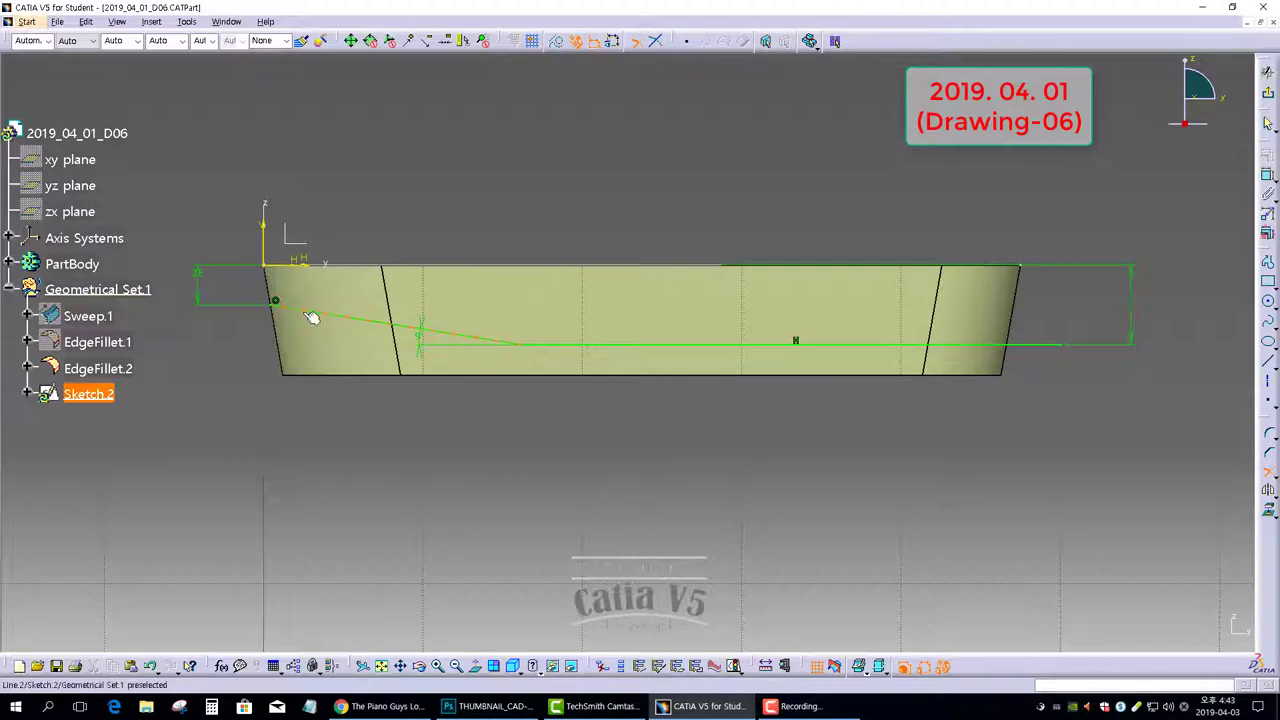
pyautogui.click(160, 289)
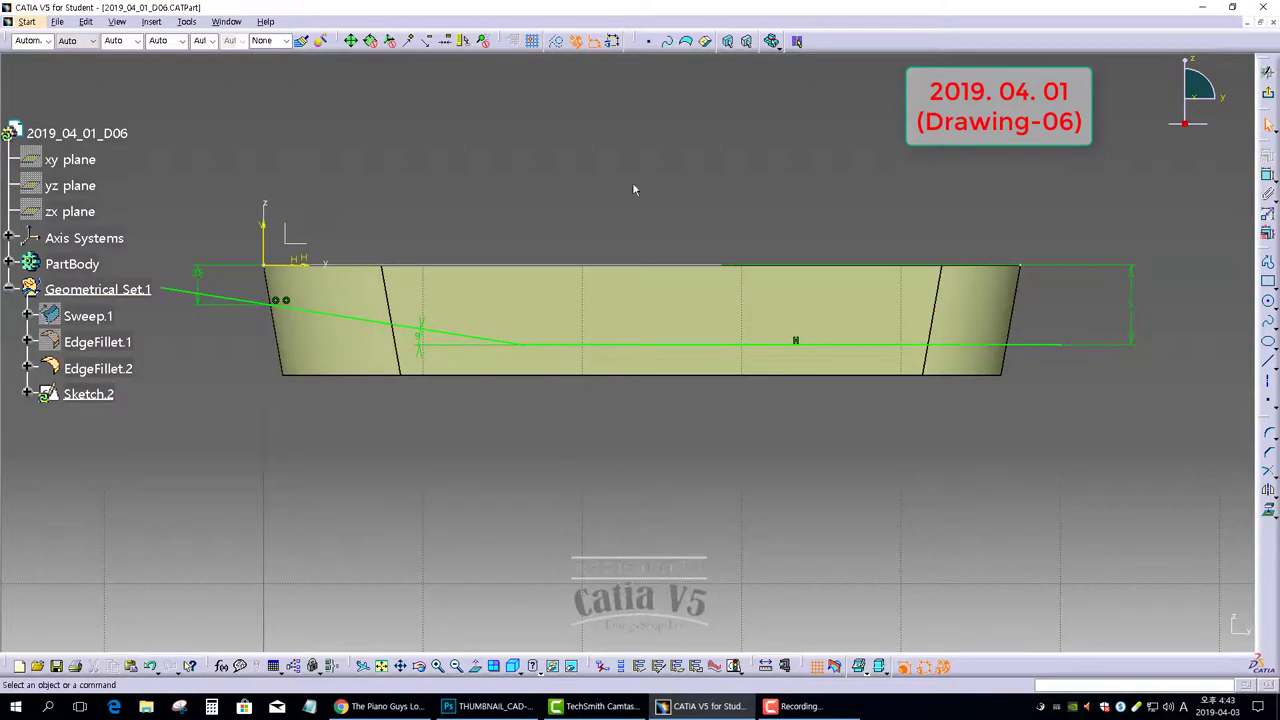
pyautogui.click(1268, 95)
# Extrude the side-profile sketch as a surface with mirrored extent, setting the limit to 13 mm
pyautogui.middleClick(485, 346)
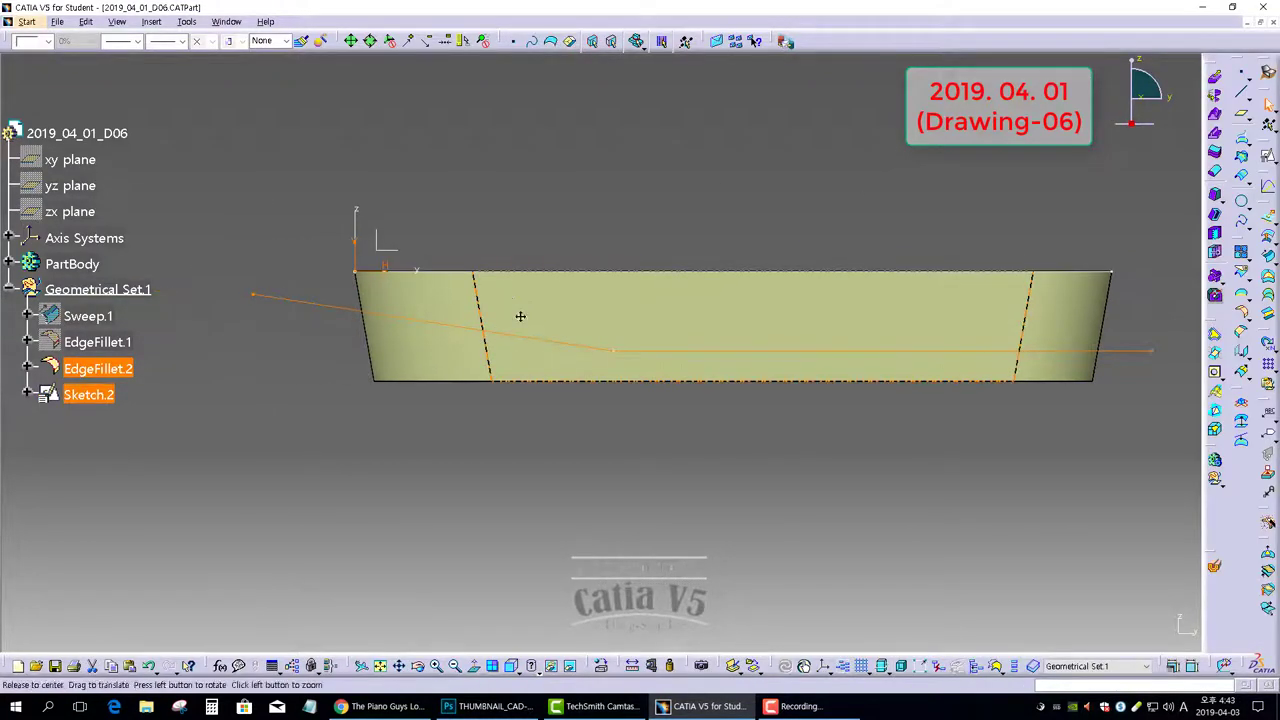
pyautogui.moveTo(520, 316); pyautogui.dragTo(719, 443, button='middle')
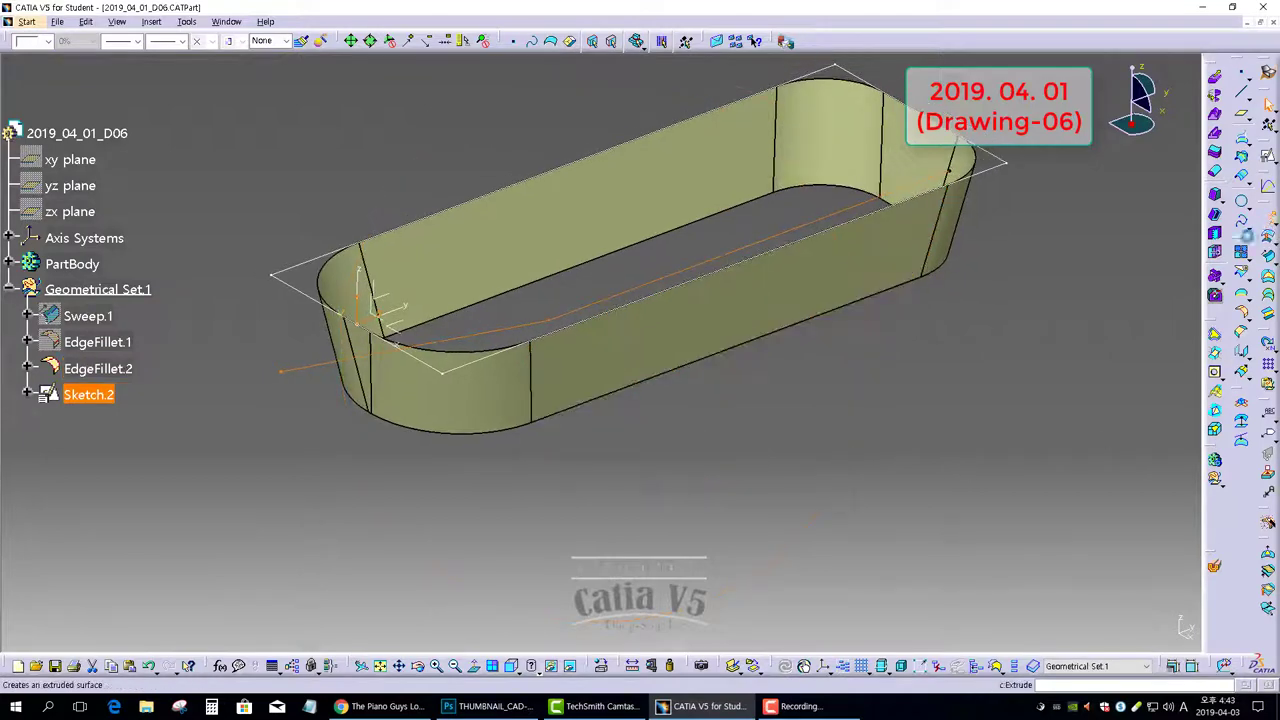
pyautogui.click(1247, 234)
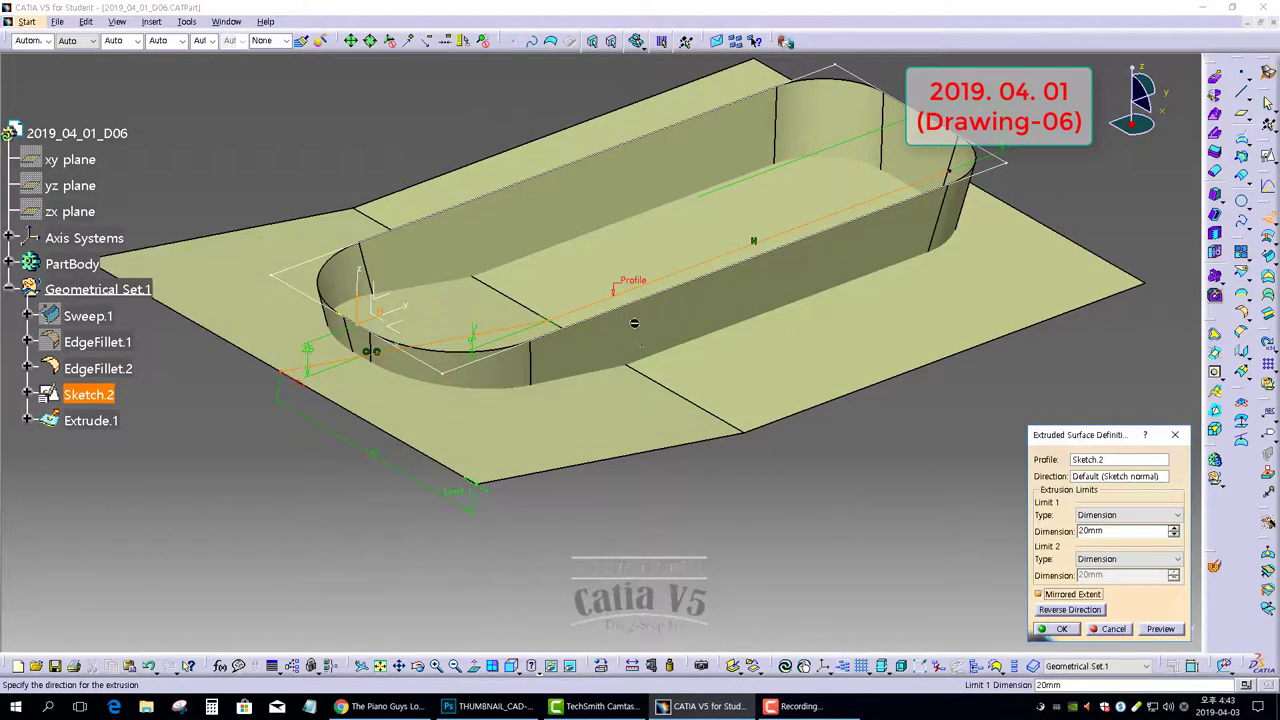
pyautogui.moveTo(634, 323); pyautogui.dragTo(633, 477, button='middle')
pyautogui.moveTo(555, 478); pyautogui.dragTo(515, 452)
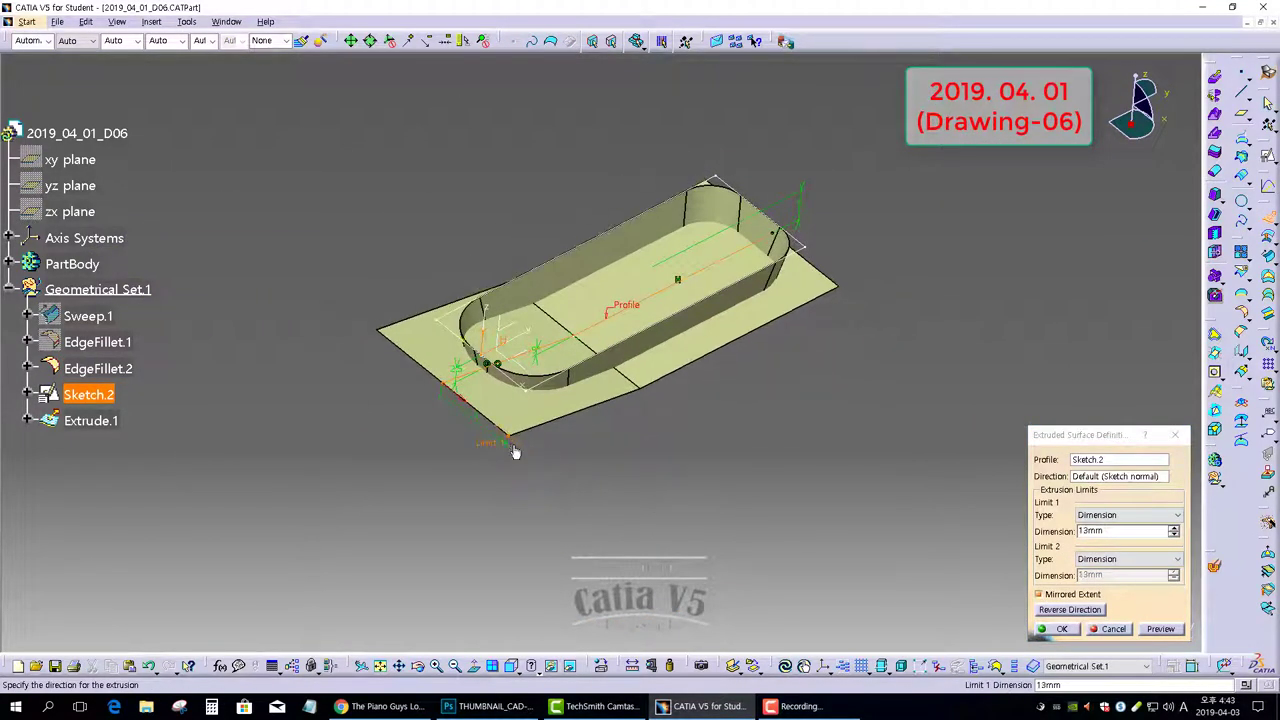
pyautogui.click(1060, 629)
# Fillet the bend edge between the sloped and flat faces of the extruded surface with a 40 mm radius
pyautogui.moveTo(620, 374); pyautogui.dragTo(800, 329, button='middle')
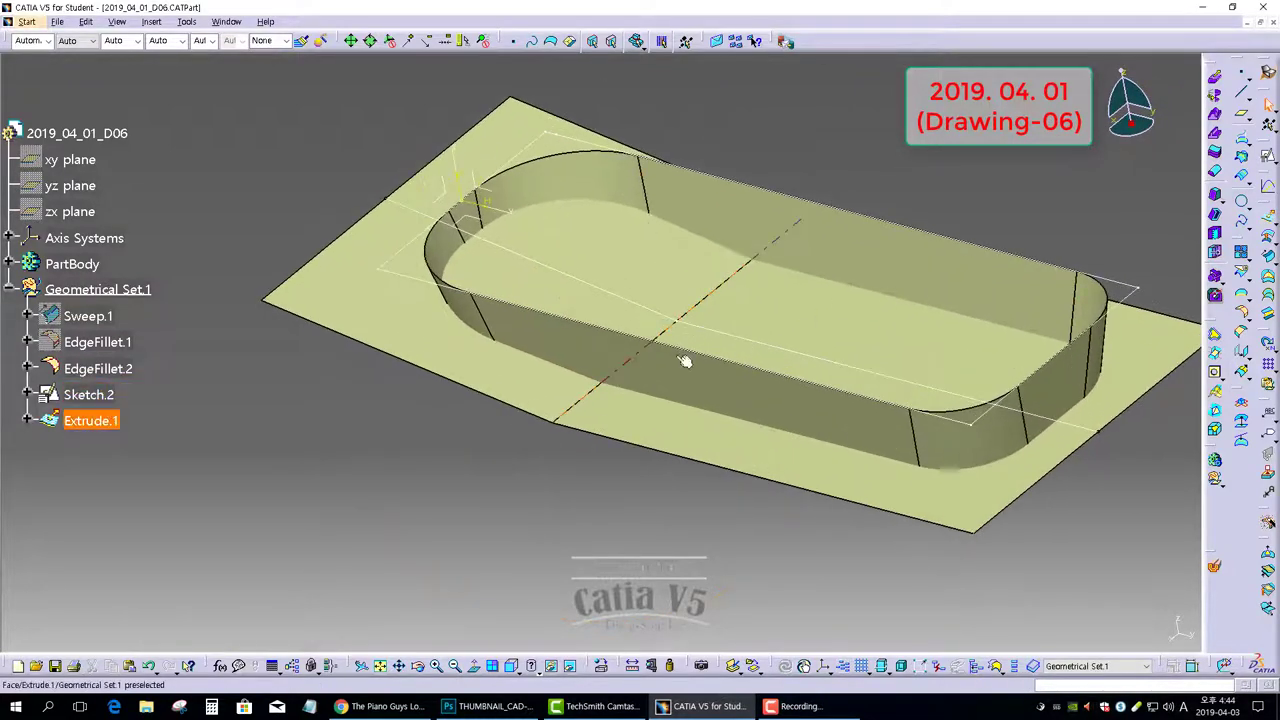
pyautogui.middleClick(602, 377)
pyautogui.moveTo(461, 457); pyautogui.dragTo(574, 360, button='middle')
pyautogui.scroll(1, 574, 360)
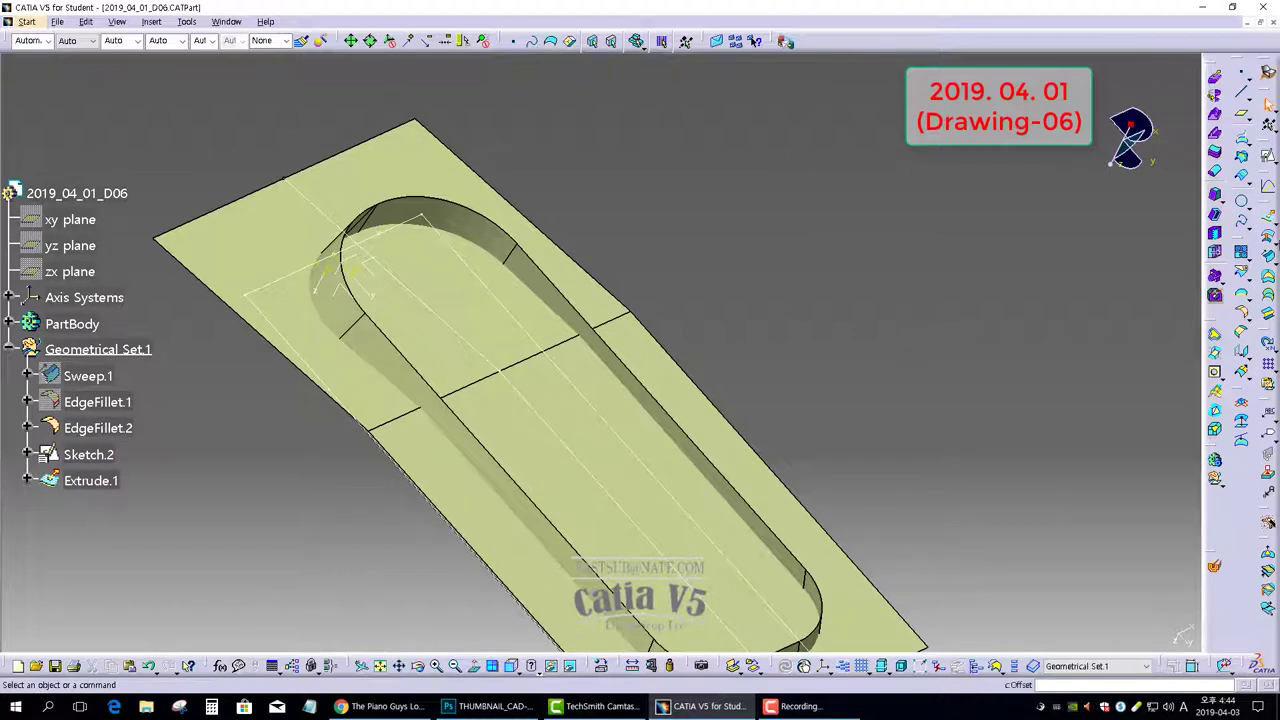
pyautogui.click(1243, 313)
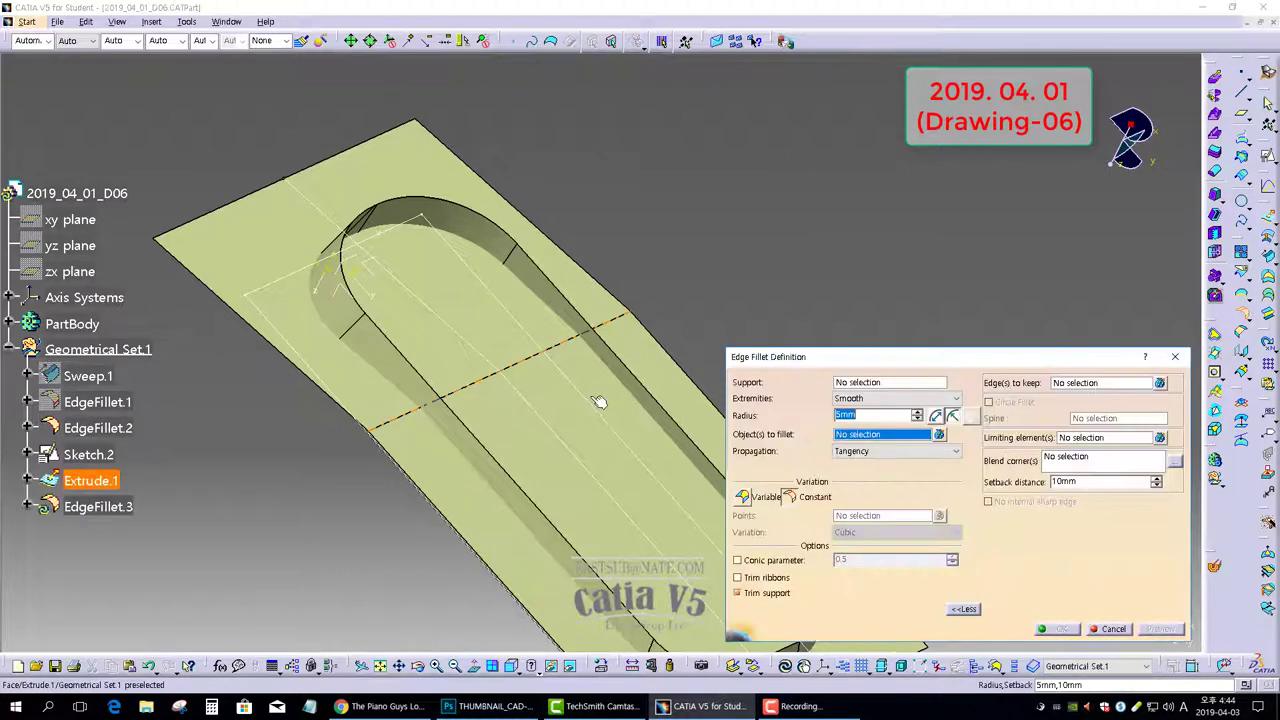
pyautogui.click(512, 368)
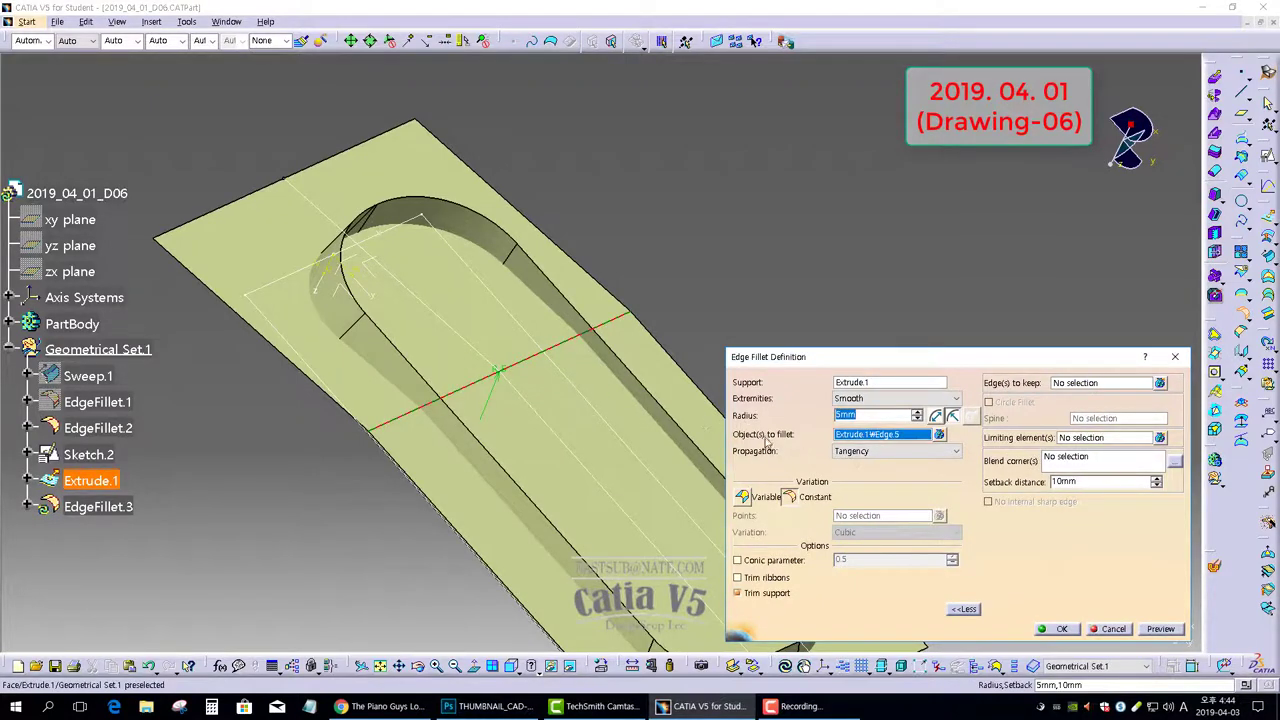
pyautogui.write('40')
pyautogui.press('Return')
pyautogui.click(859, 312)
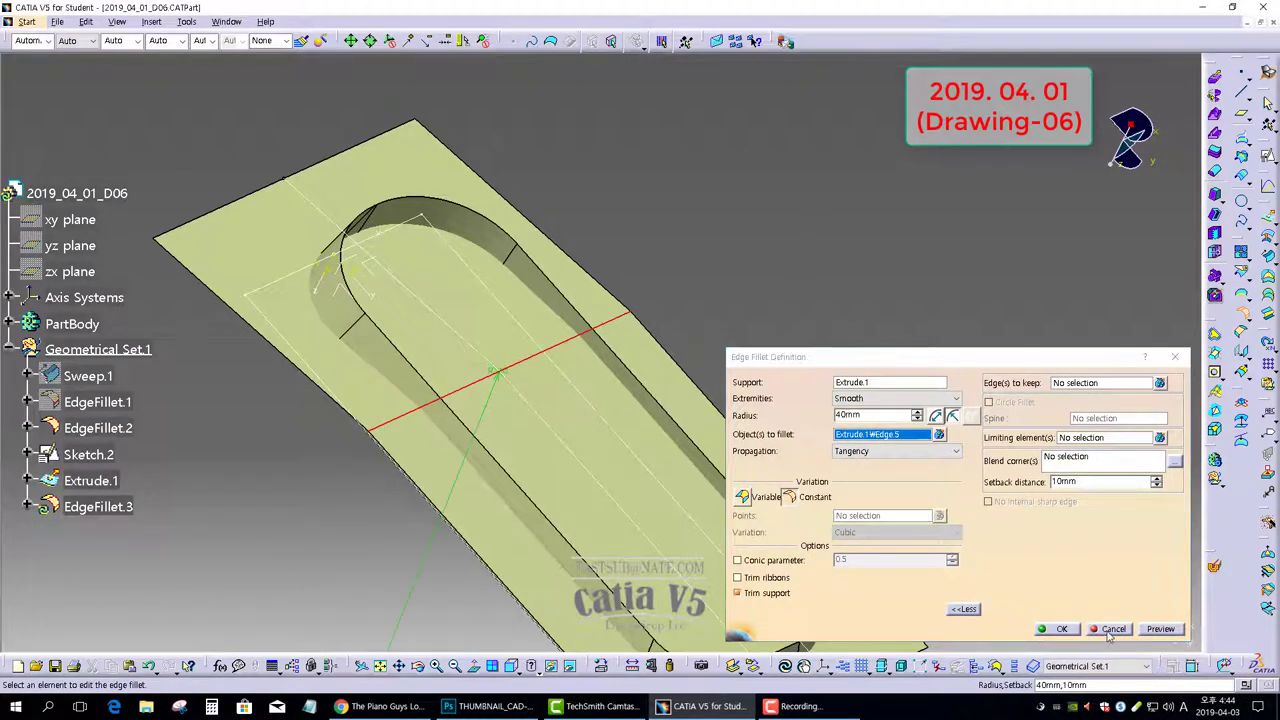
pyautogui.click(1159, 632)
pyautogui.click(1065, 631)
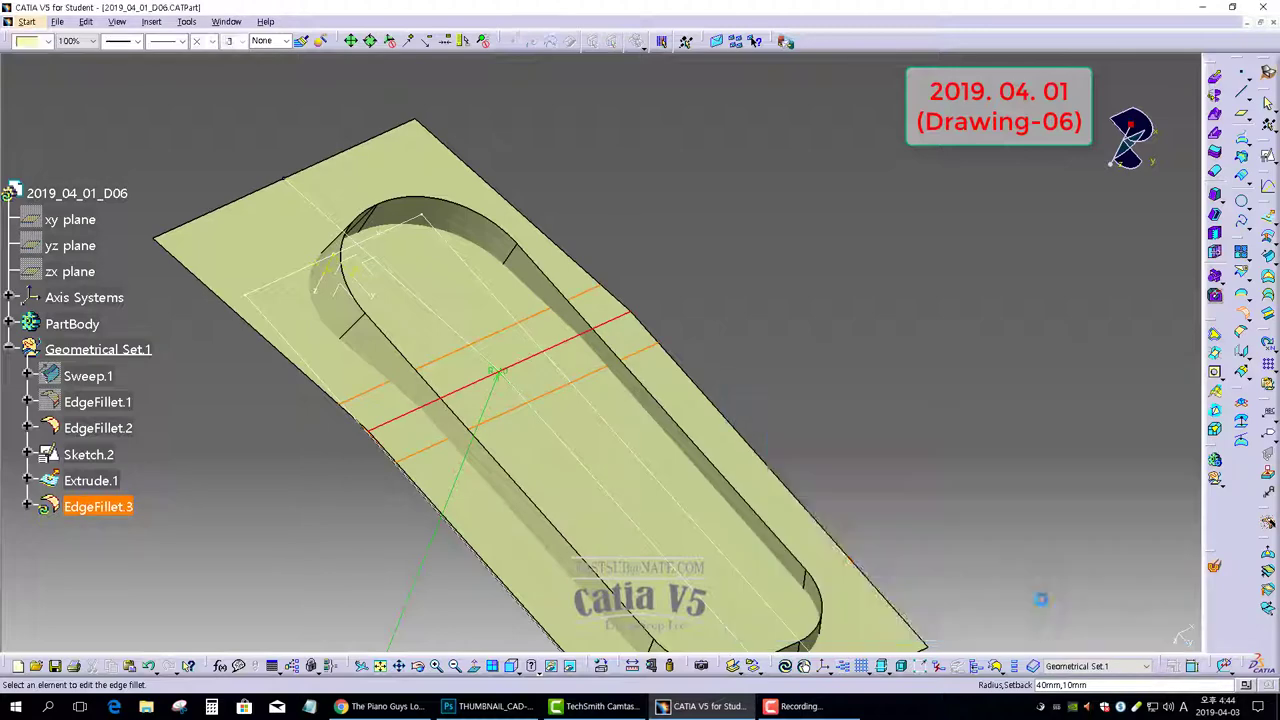
# Join the drafted wall and the extruded floor surface with a 1.5 mm BiTangent fillet, trimming both supports
pyautogui.moveTo(540, 447); pyautogui.dragTo(561, 381, button='middle')
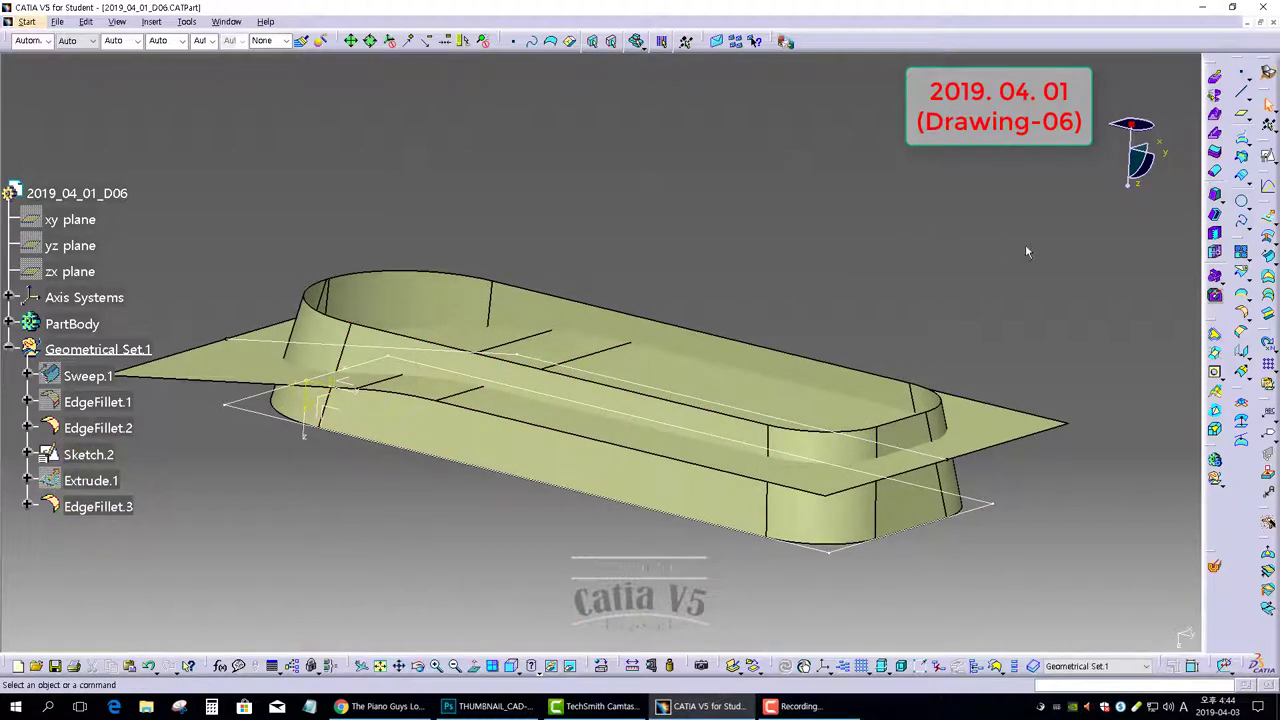
pyautogui.click(1247, 337)
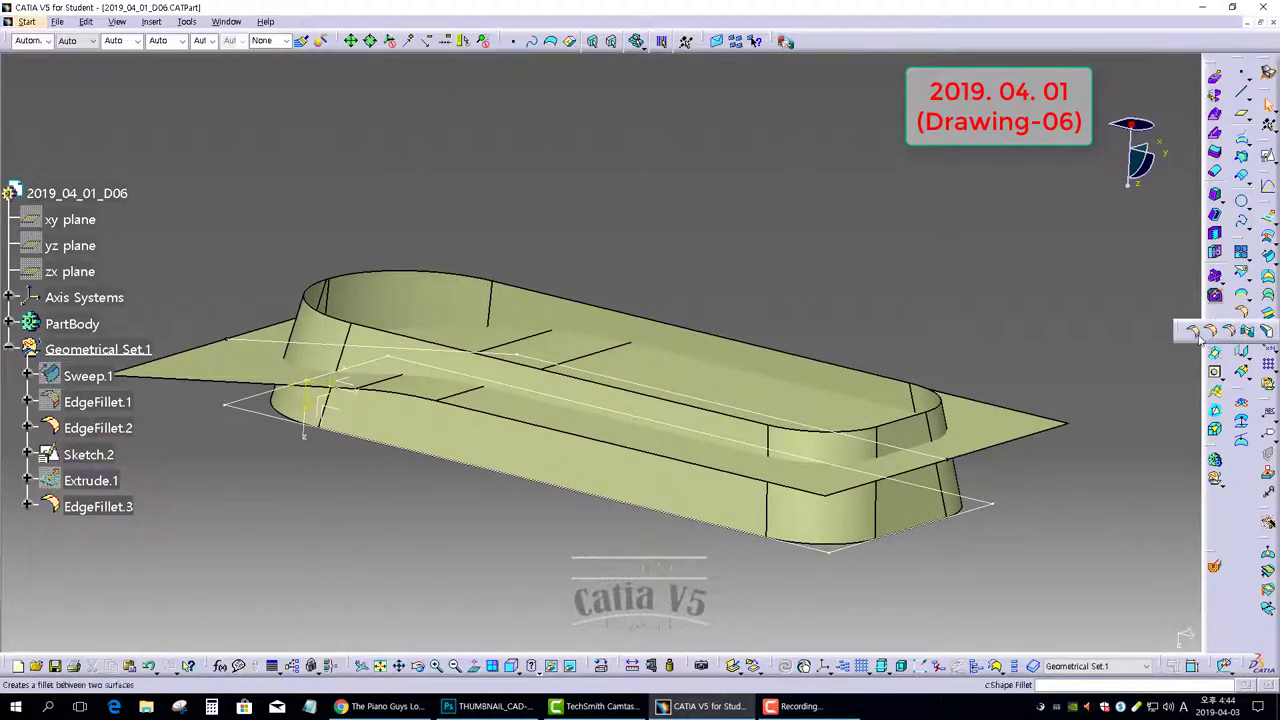
pyautogui.click(1193, 332)
pyautogui.moveTo(523, 257)
pyautogui.mouseDown(button='middle')
pyautogui.moveTo(534, 220)
pyautogui.moveTo(521, 258)
pyautogui.mouseUp(button='middle')
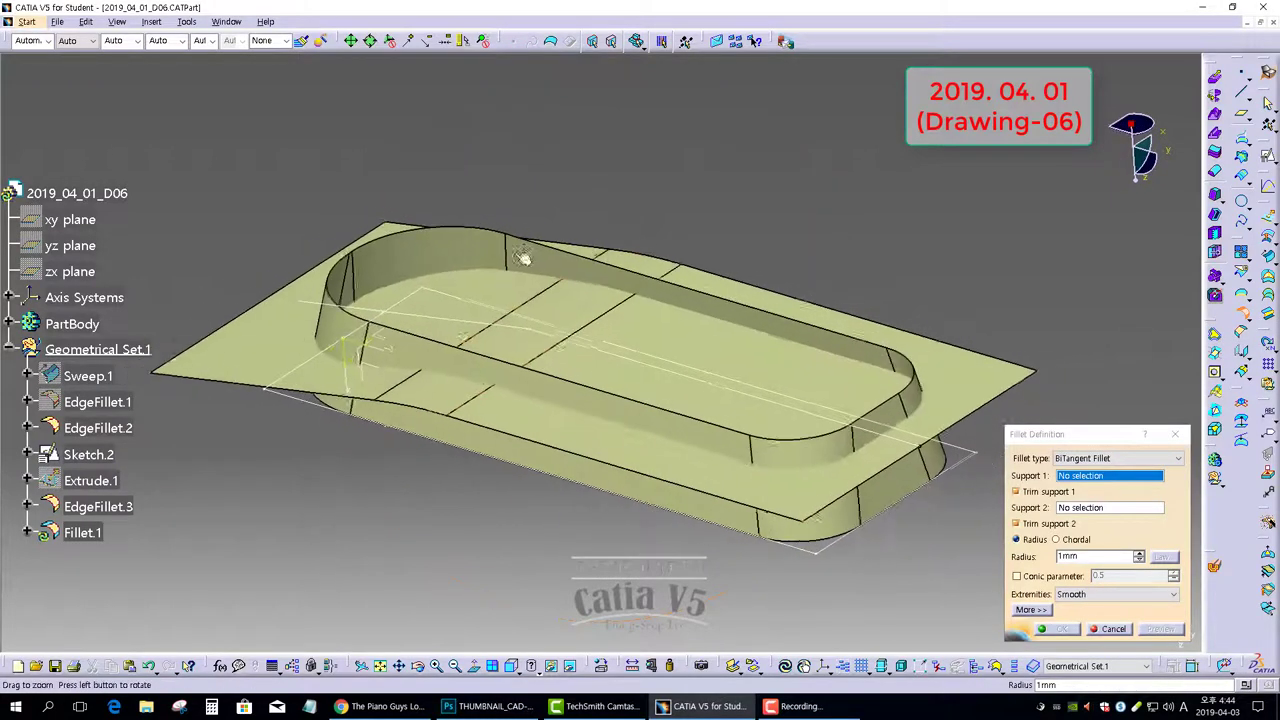
pyautogui.click(573, 466)
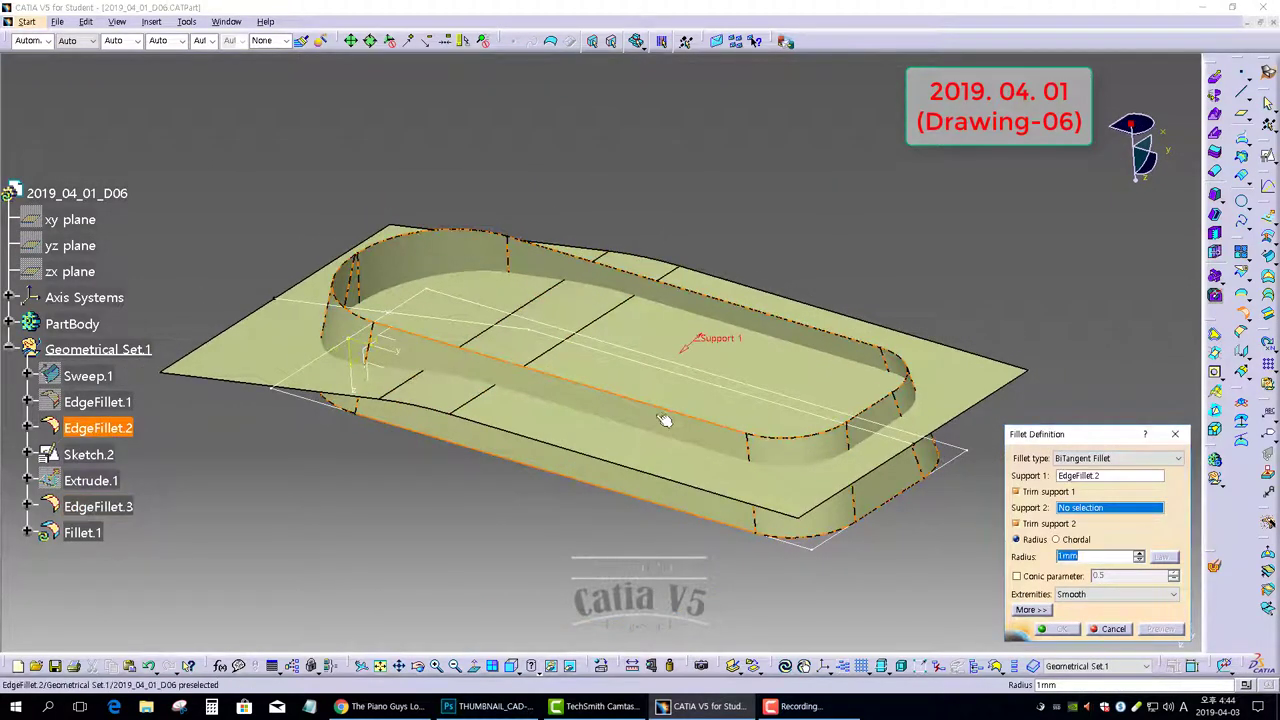
pyautogui.click(667, 382)
pyautogui.click(527, 318)
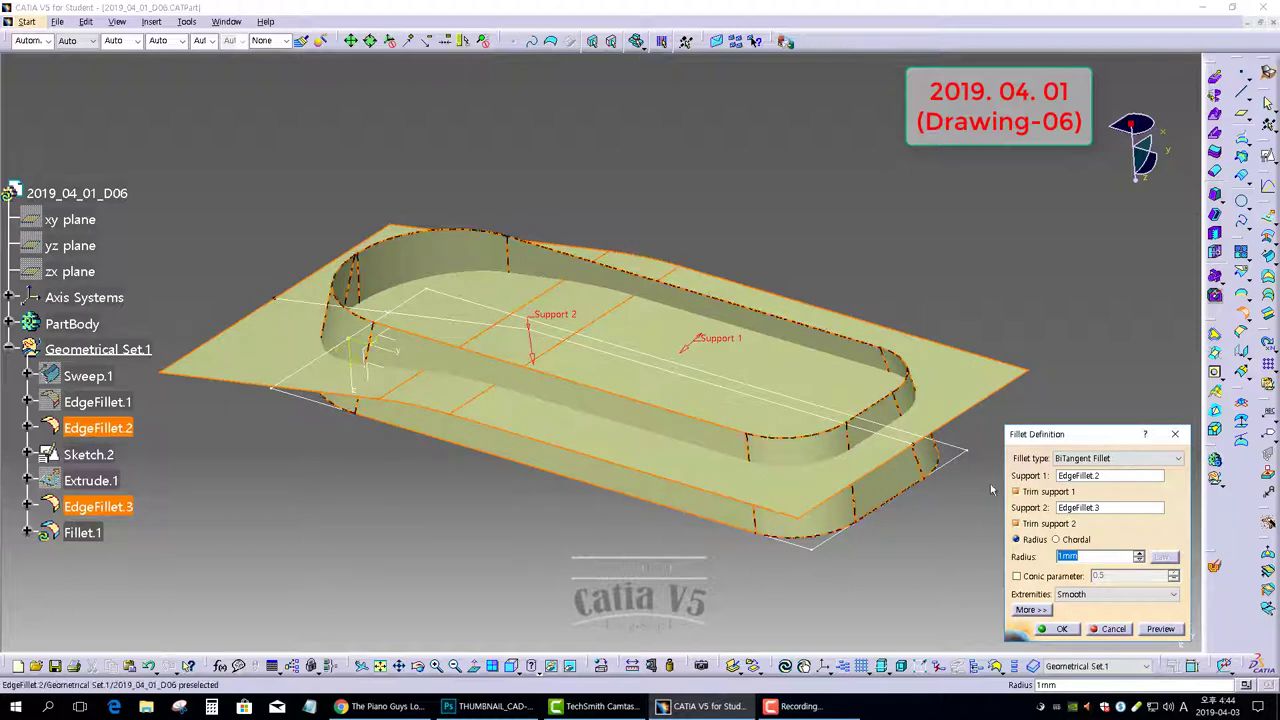
pyautogui.click(1076, 557)
pyautogui.write('1.5mm')
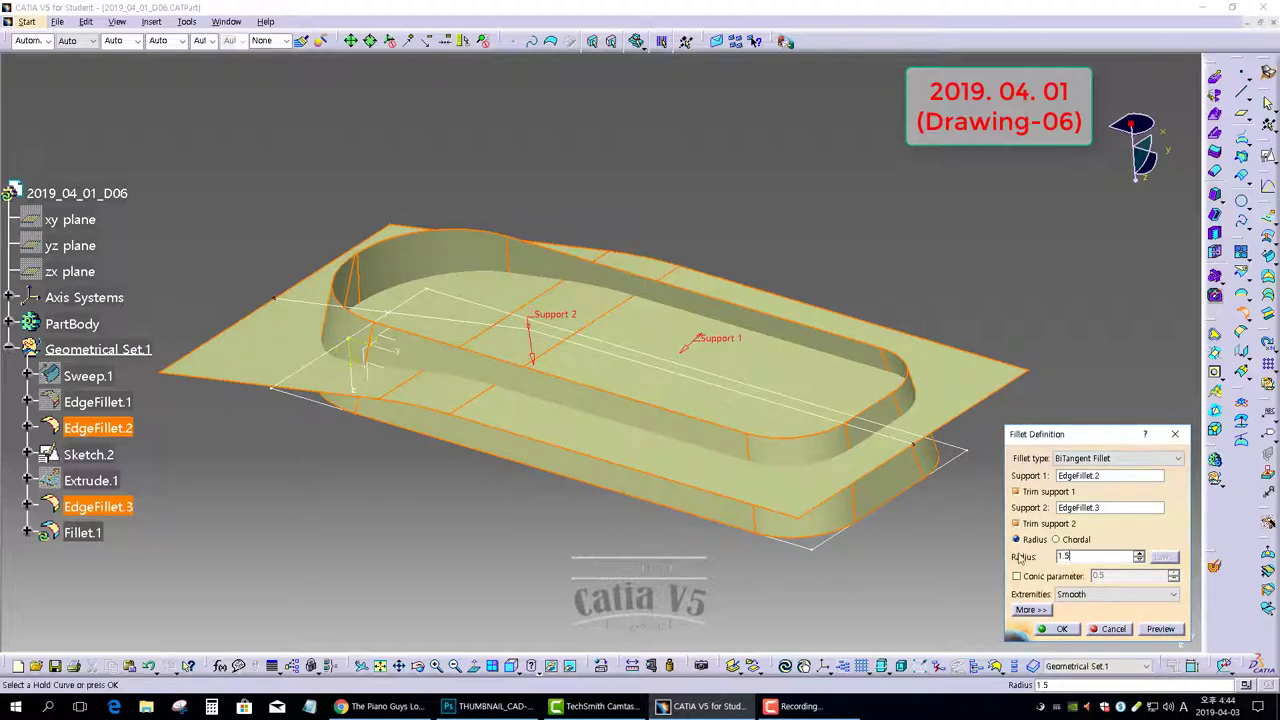
pyautogui.click(1062, 628)
# Hide all sketches in the part so only the filleted tray surface is displayed
pyautogui.moveTo(868, 586); pyautogui.dragTo(529, 363, button='middle')
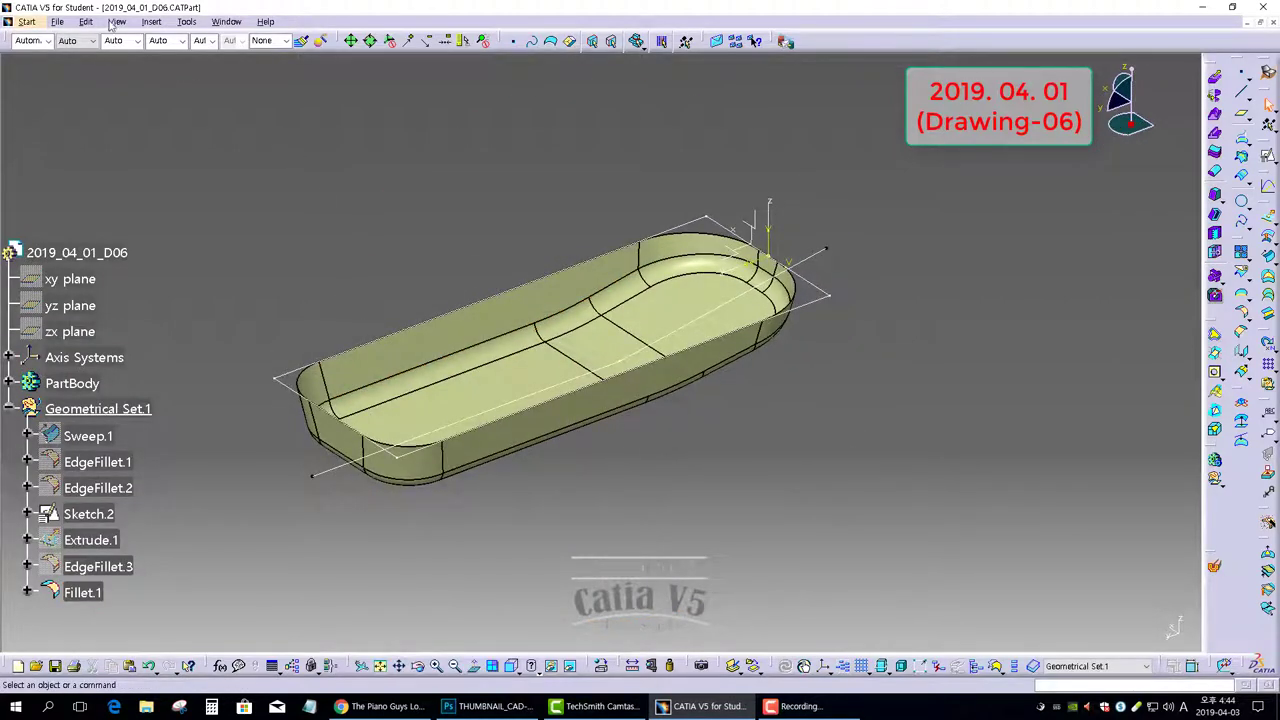
pyautogui.click(153, 22)
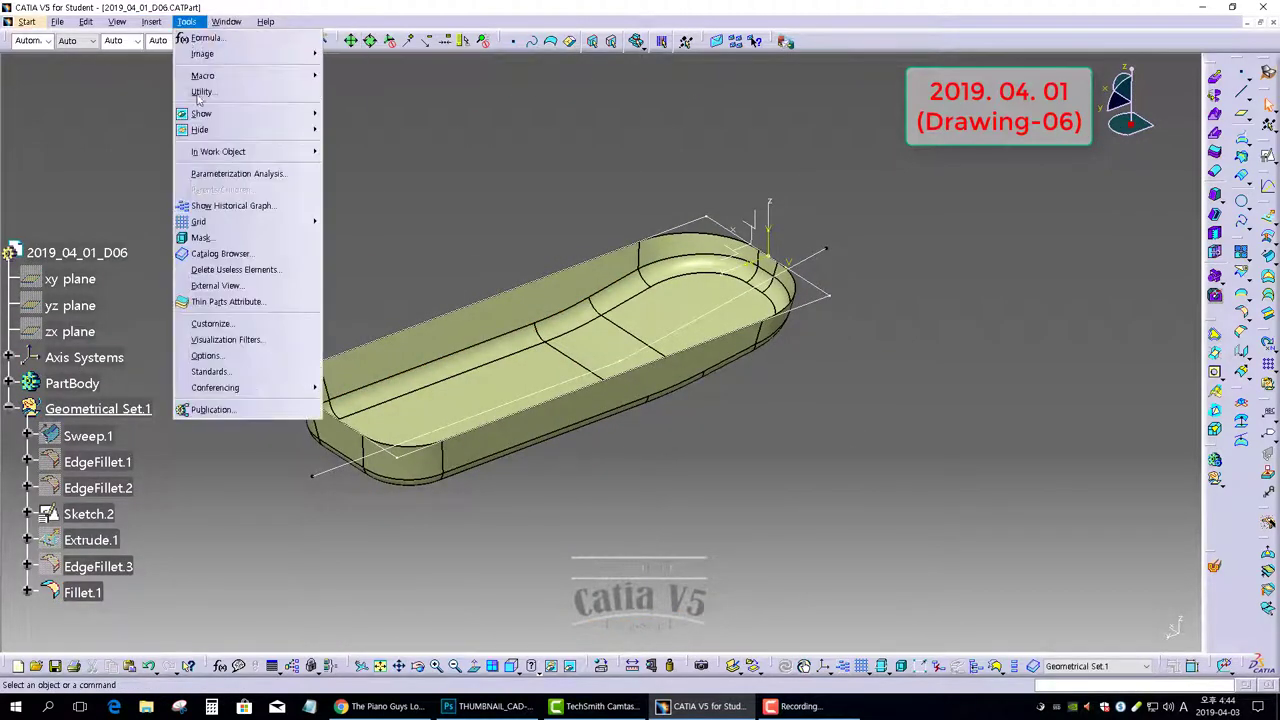
pyautogui.moveTo(207, 132)
pyautogui.click(360, 172)
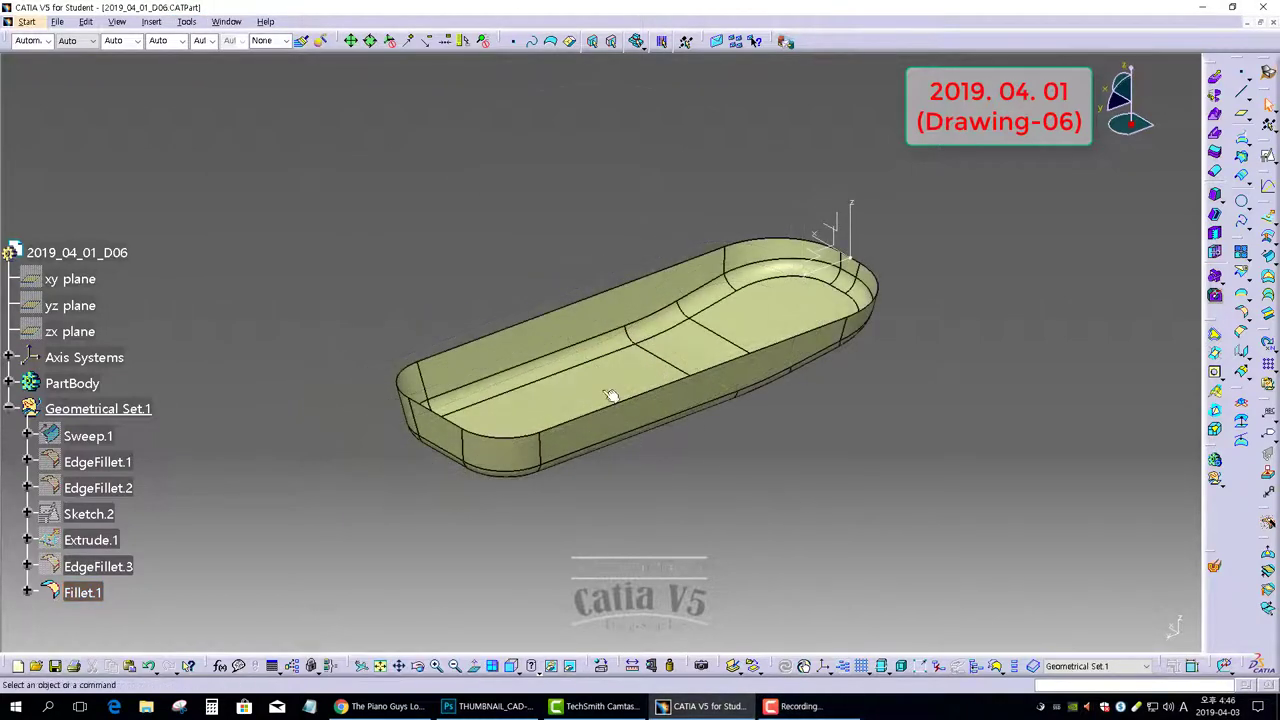
# Collapse the first geometrical set and insert a new, empty geometrical set below it
pyautogui.moveTo(610, 395); pyautogui.dragTo(534, 337, button='middle')
pyautogui.moveTo(651, 382); pyautogui.dragTo(617, 371, button='middle')
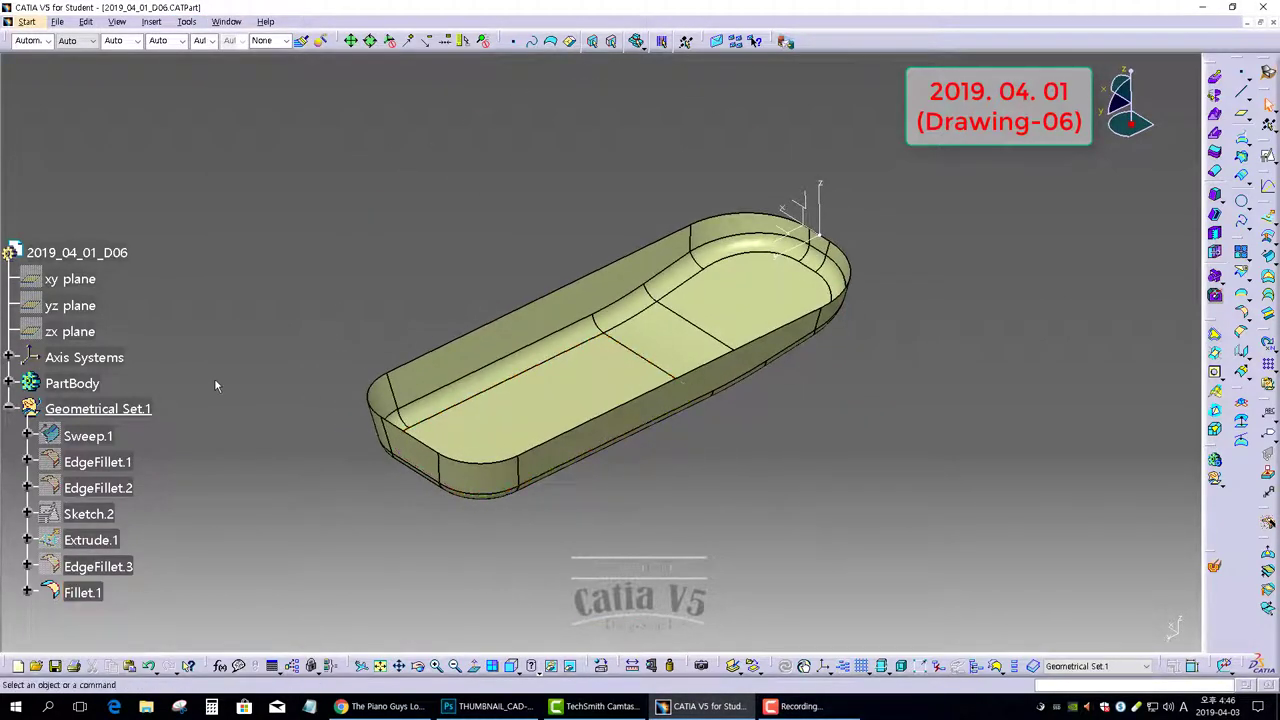
pyautogui.scroll(-3, 150, 360)
pyautogui.click(9, 289)
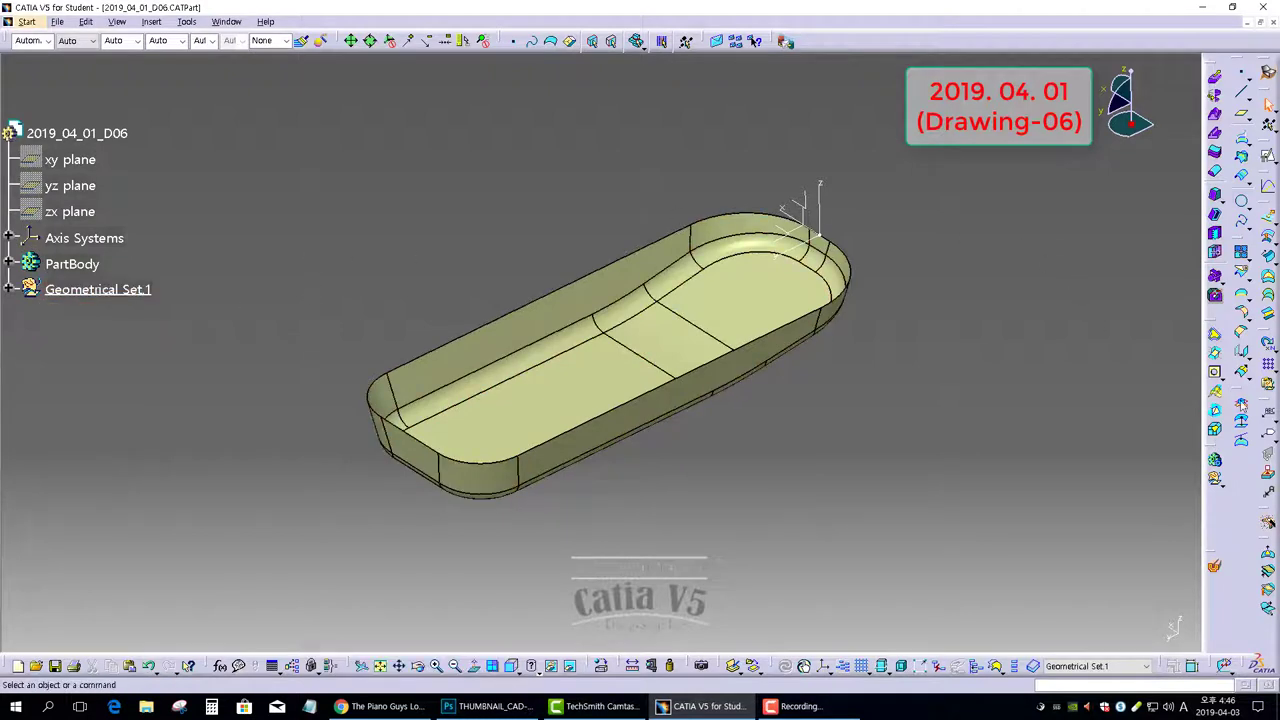
pyautogui.click(1215, 479)
pyautogui.click(1119, 628)
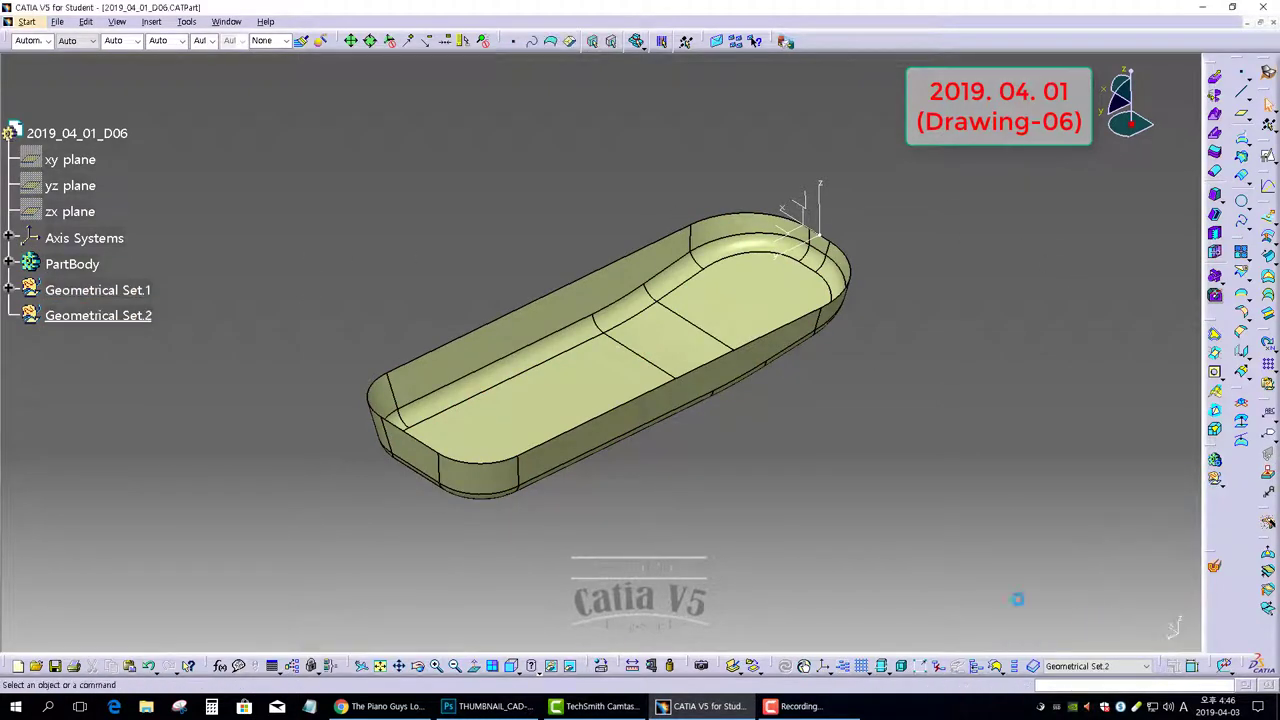
# Thicken the filleted tray surface with a first offset of 0.3 mm
pyautogui.click(1214, 152)
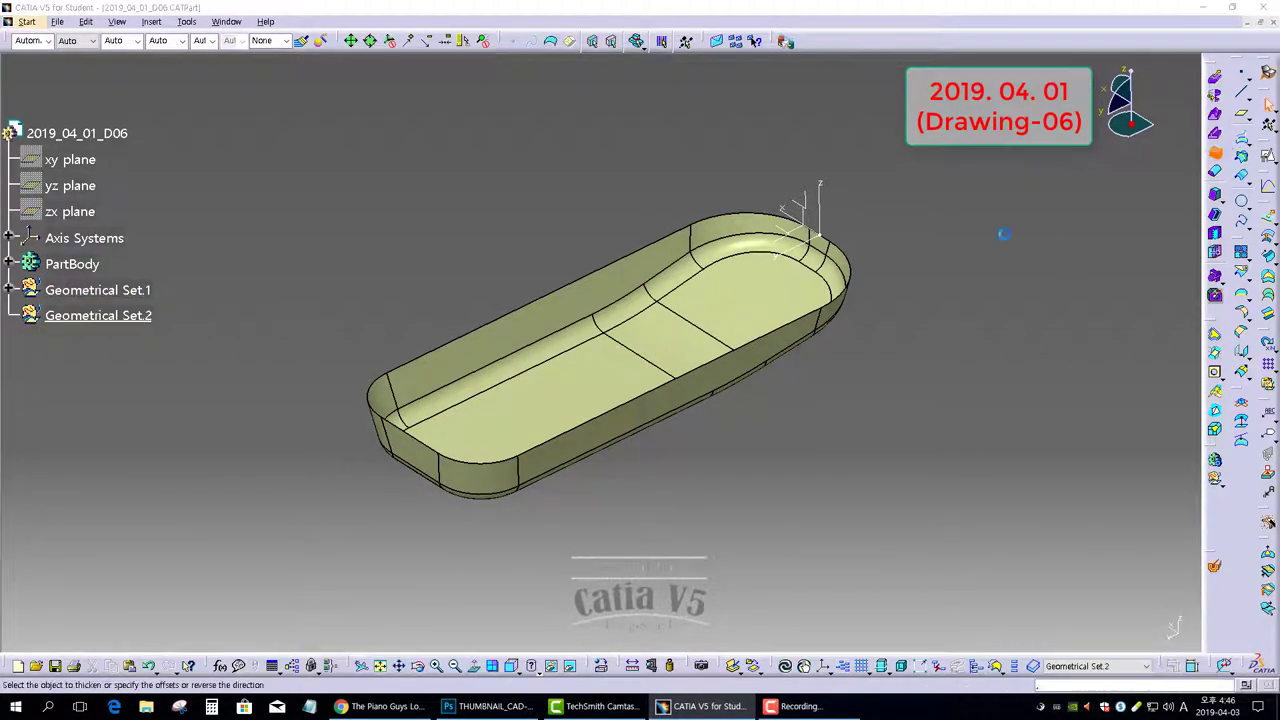
pyautogui.click(738, 314)
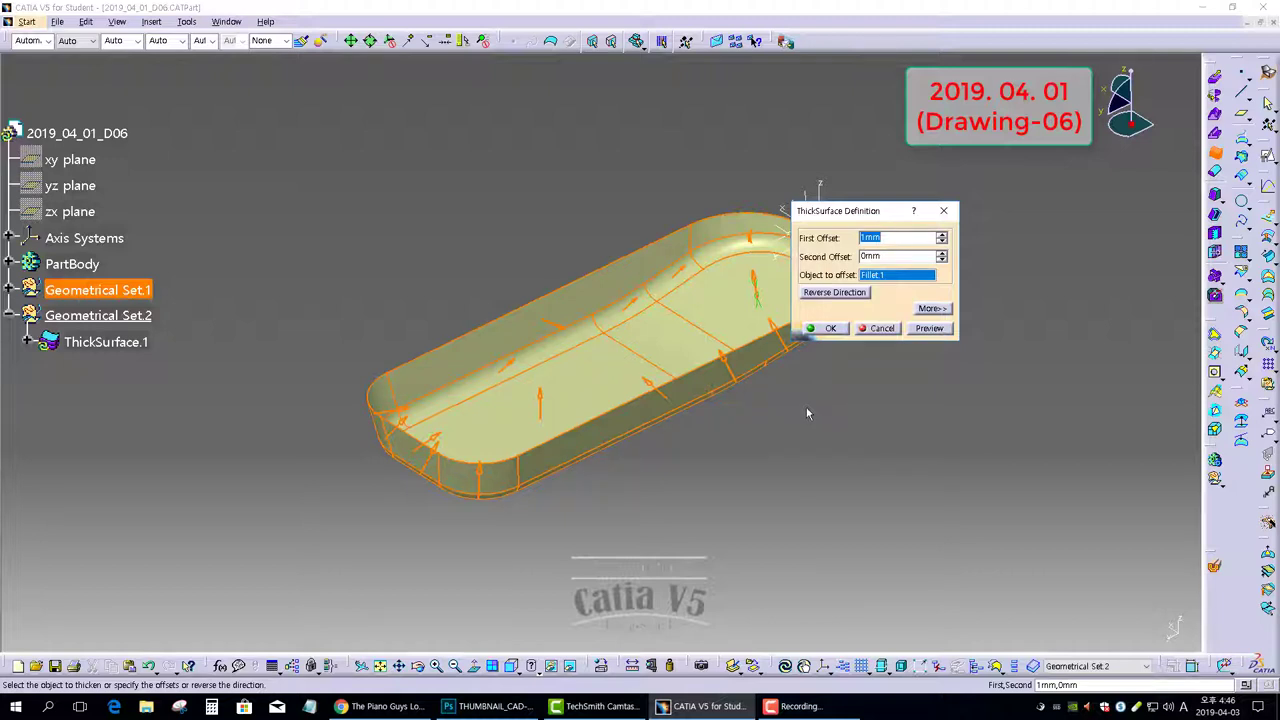
pyautogui.write('0.3')
pyautogui.press('Return')
pyautogui.click(845, 328)
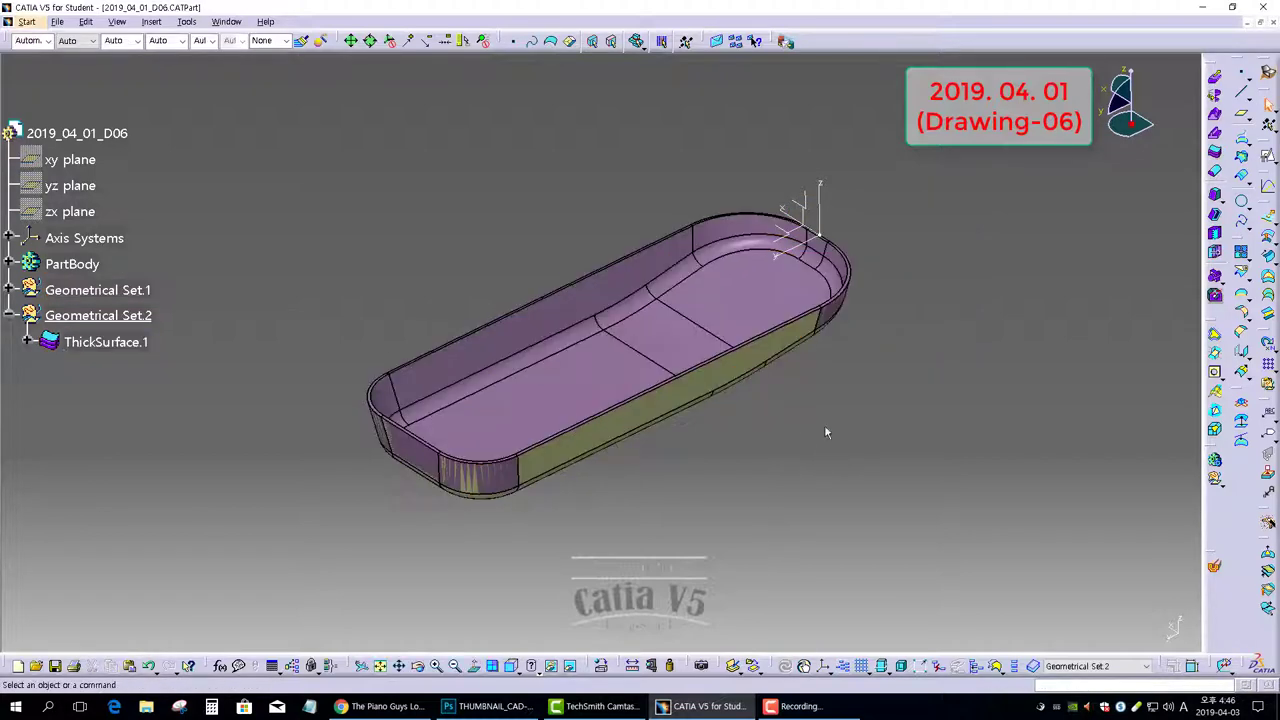
# Hide Geometrical Set.1 so only the thickened tray is displayed
pyautogui.click(106, 342)
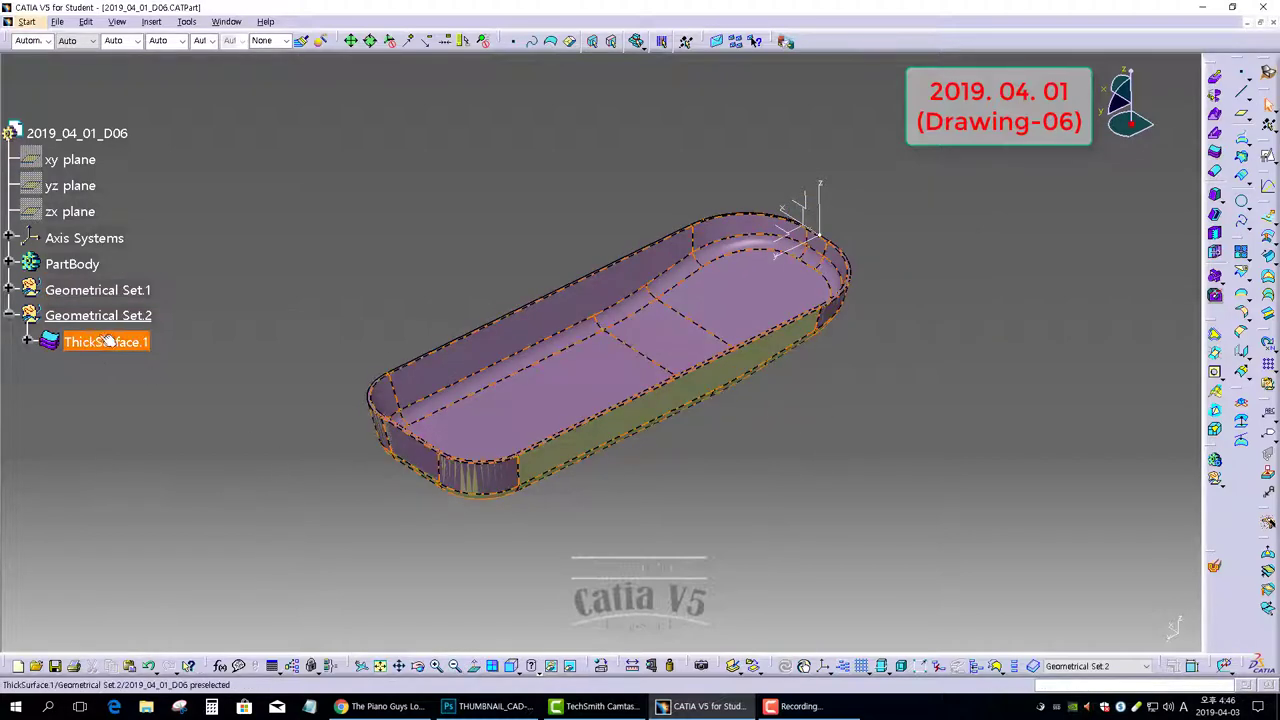
pyautogui.click(98, 290)
pyautogui.rightClick(98, 291)
pyautogui.click(118, 332)
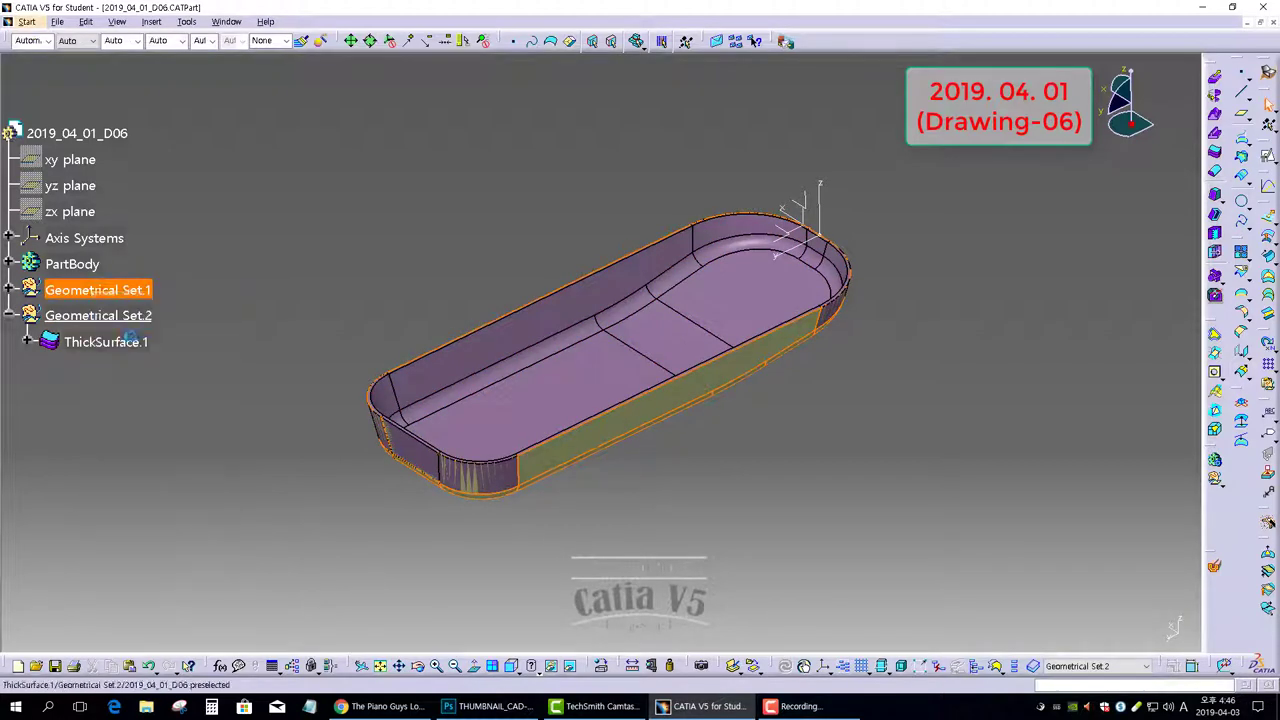
# Start a positioned sketch on the absolute axis system's zx plane, with the sketch axes swapped
pyautogui.moveTo(753, 487); pyautogui.dragTo(719, 491, button='middle')
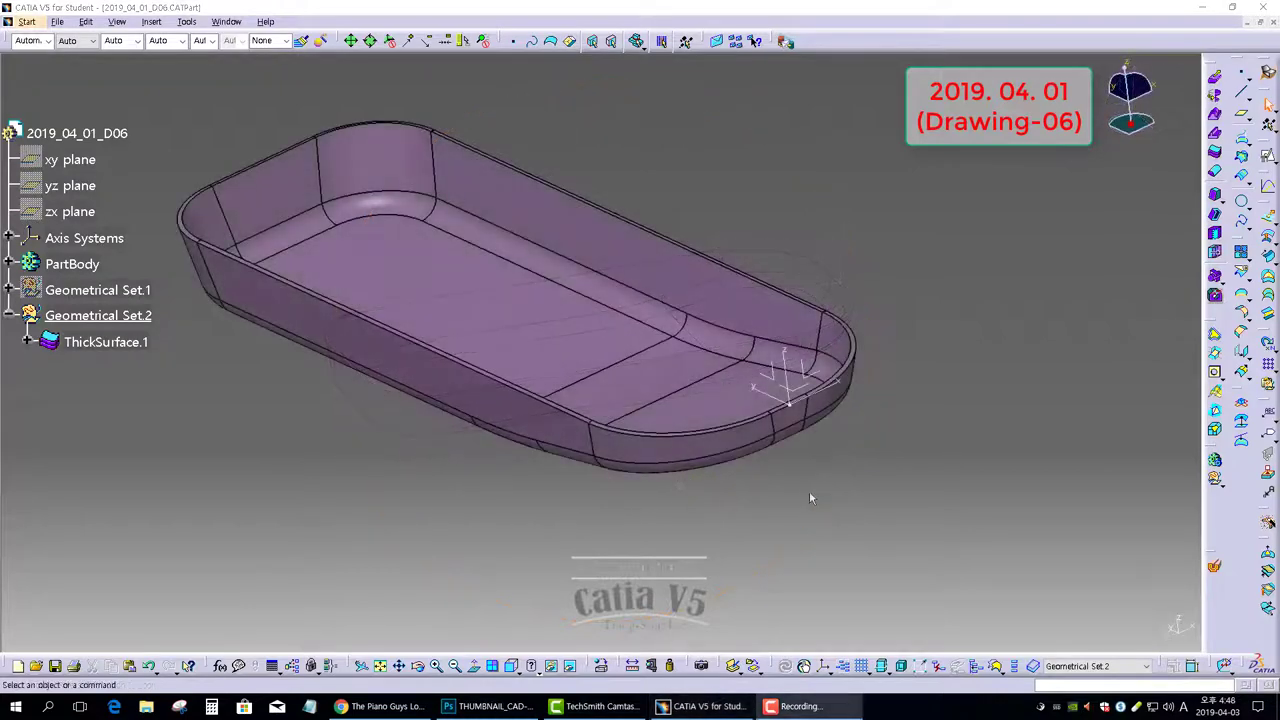
pyautogui.moveTo(729, 485)
pyautogui.mouseDown(button='middle')
pyautogui.moveTo(718, 440)
pyautogui.moveTo(574, 449)
pyautogui.moveTo(723, 360)
pyautogui.moveTo(640, 440)
pyautogui.moveTo(702, 469)
pyautogui.moveTo(925, 450)
pyautogui.mouseUp(button='middle')
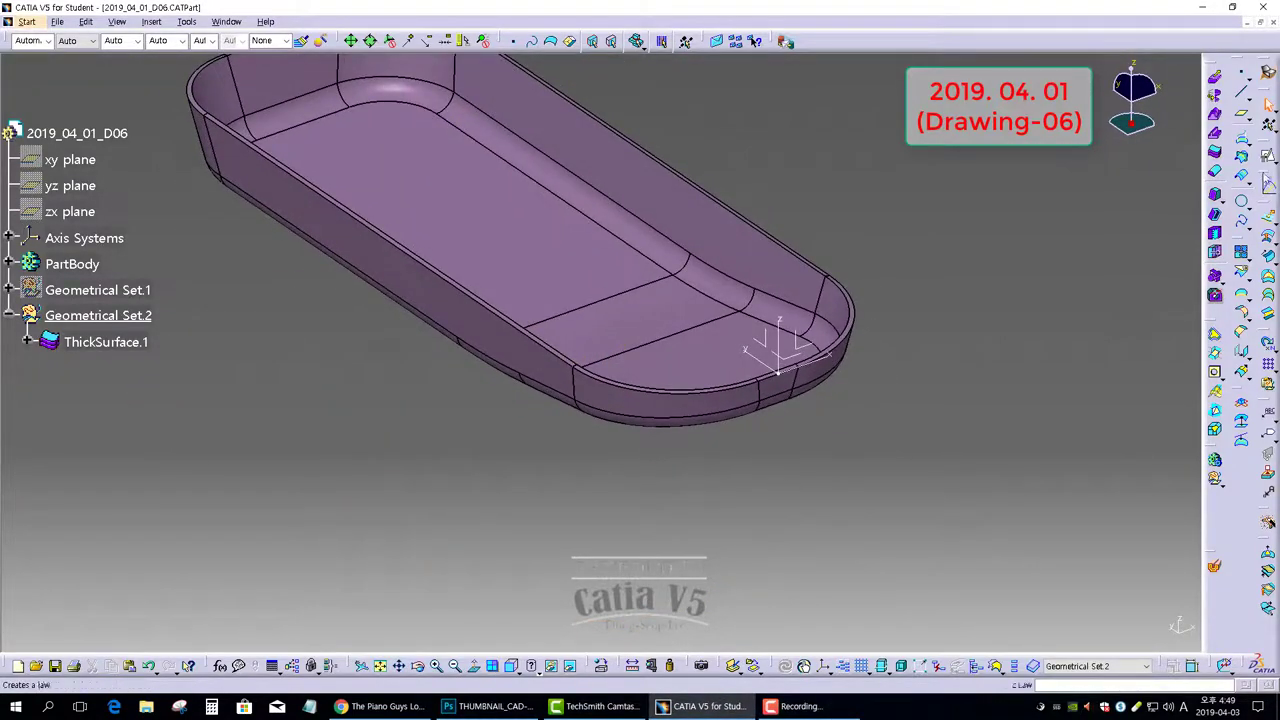
pyautogui.click(1253, 163)
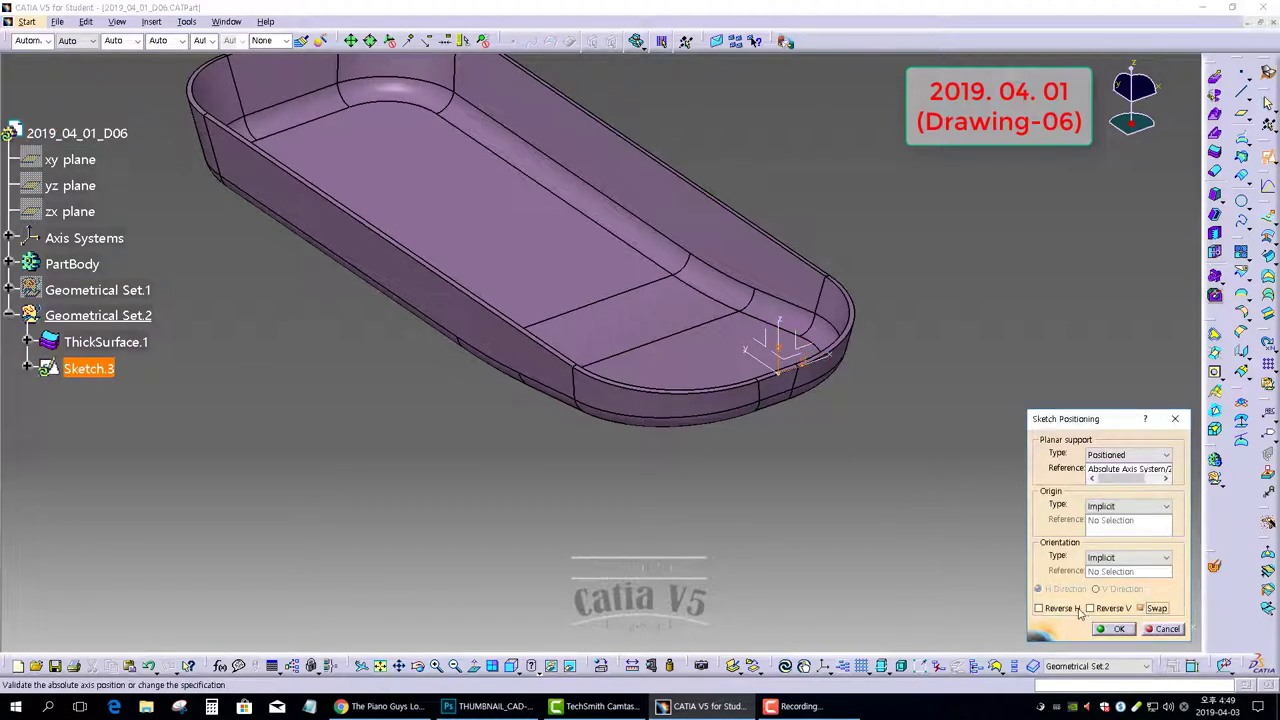
pyautogui.click(1116, 630)
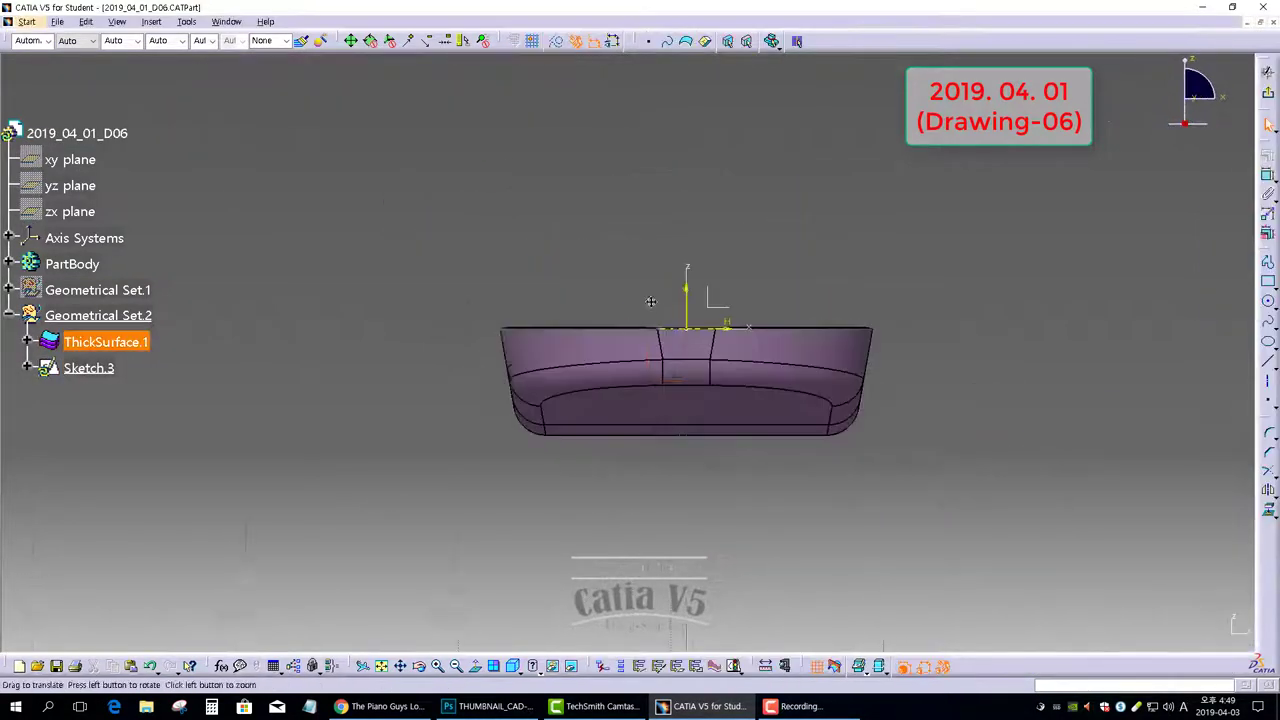
# Sketch a circle on the tray's end view, centred at about H -4.2 mm, V -2 mm
pyautogui.click(1268, 300)
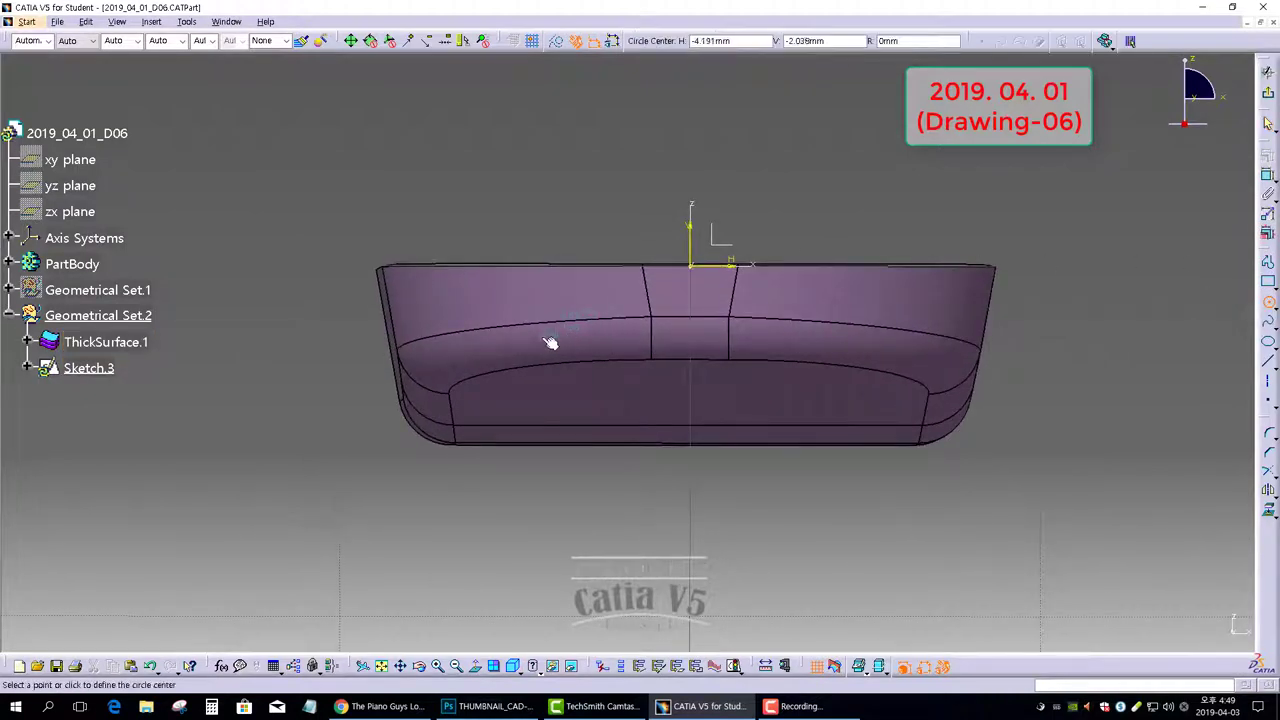
pyautogui.click(541, 339)
pyautogui.click(572, 369)
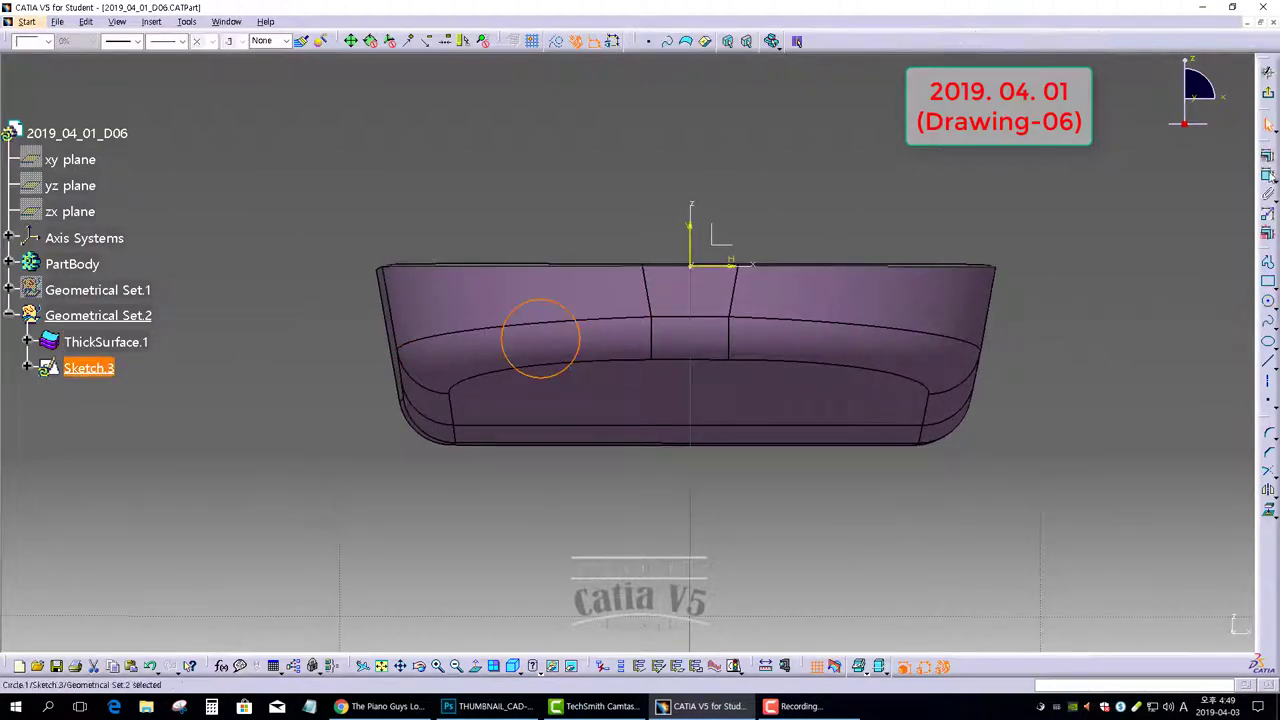
# Dimension the sketched circle with a diameter of 2.9 mm
pyautogui.click(1268, 175)
pyautogui.click(614, 213)
pyautogui.click(617, 214)
pyautogui.doubleClick(612, 213)
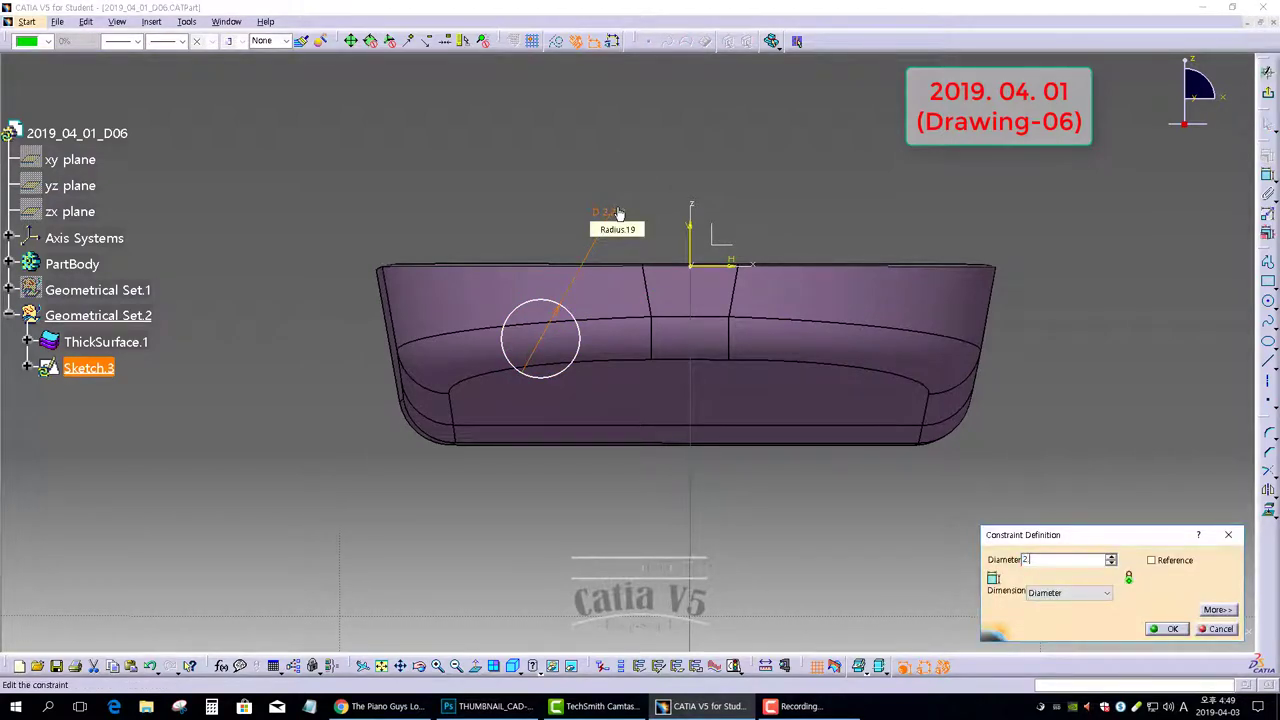
pyautogui.write('2.9')
pyautogui.press('Return')
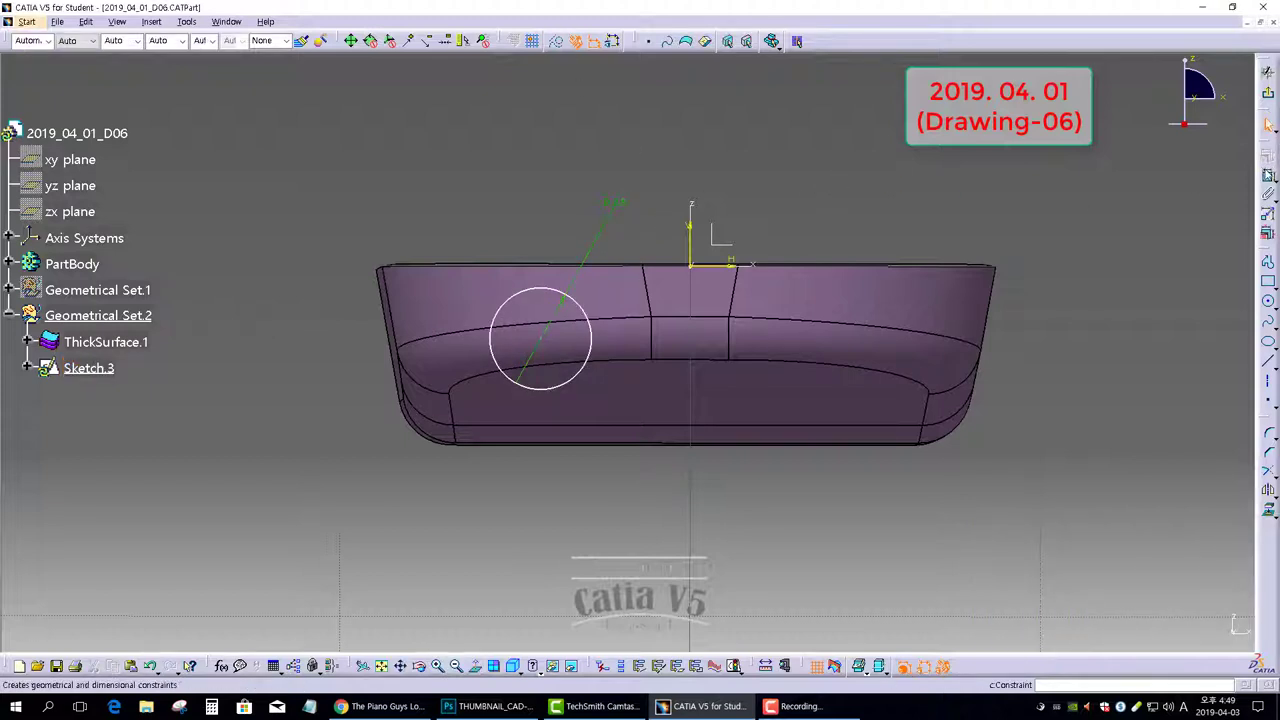
# Constrain the circle's centre 6.2 mm horizontally from the sketch's vertical axis
pyautogui.click(690, 232)
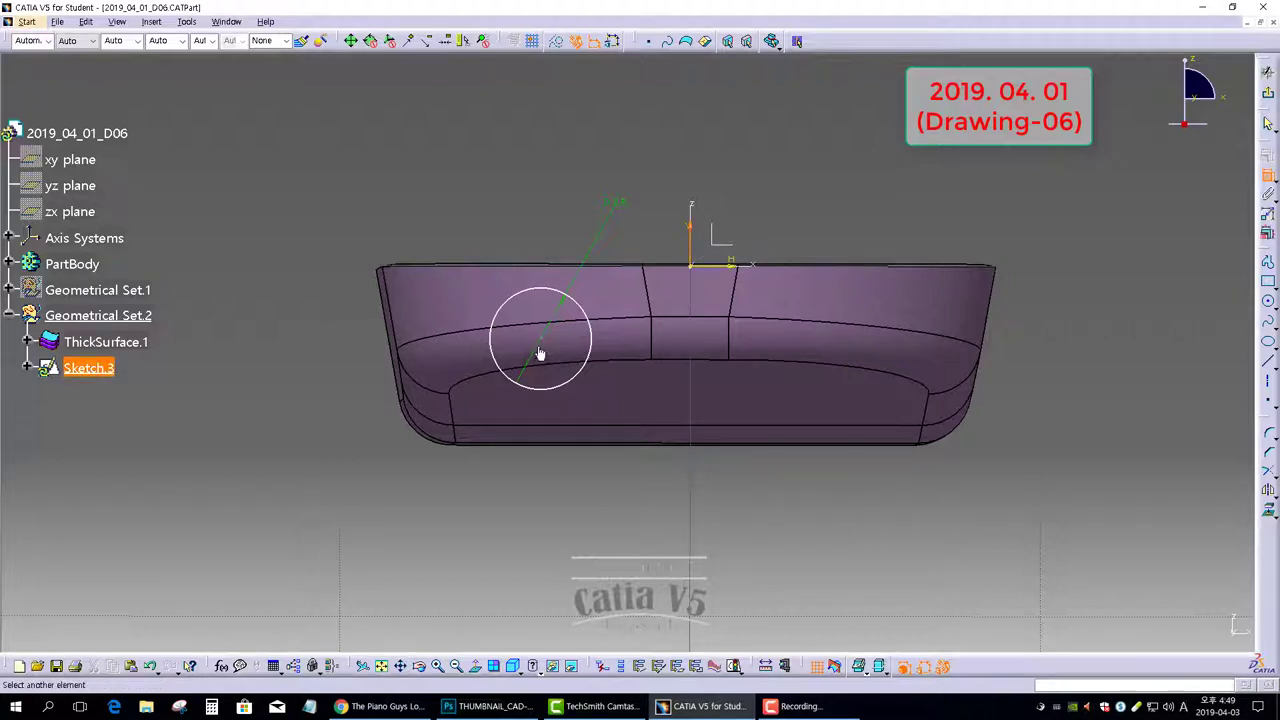
pyautogui.click(540, 354)
pyautogui.click(616, 507)
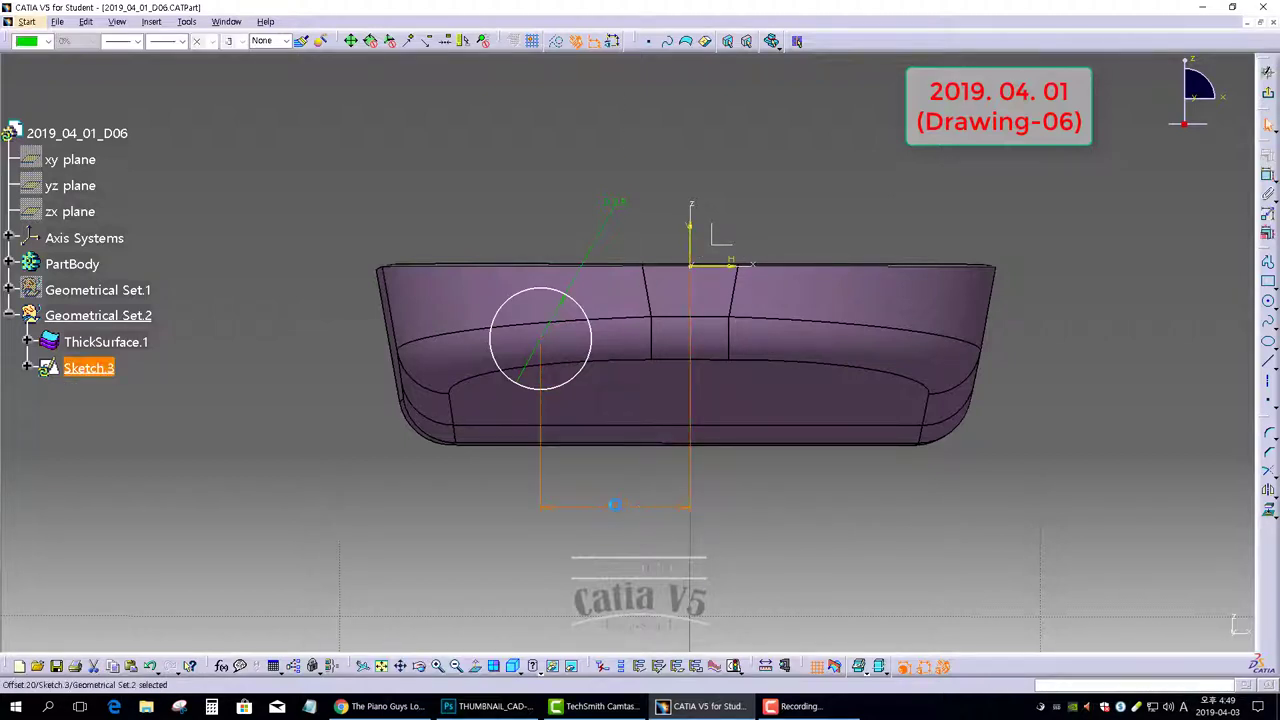
pyautogui.press('Return')
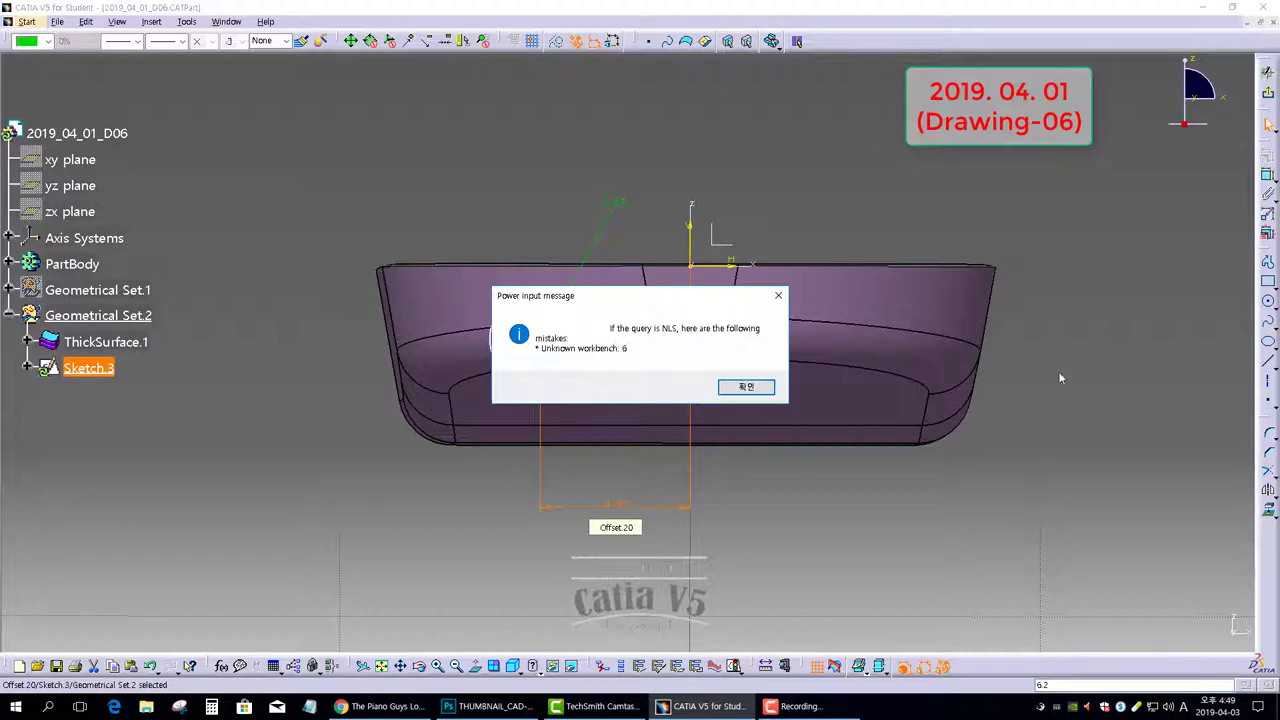
pyautogui.click(742, 387)
pyautogui.doubleClick(624, 508)
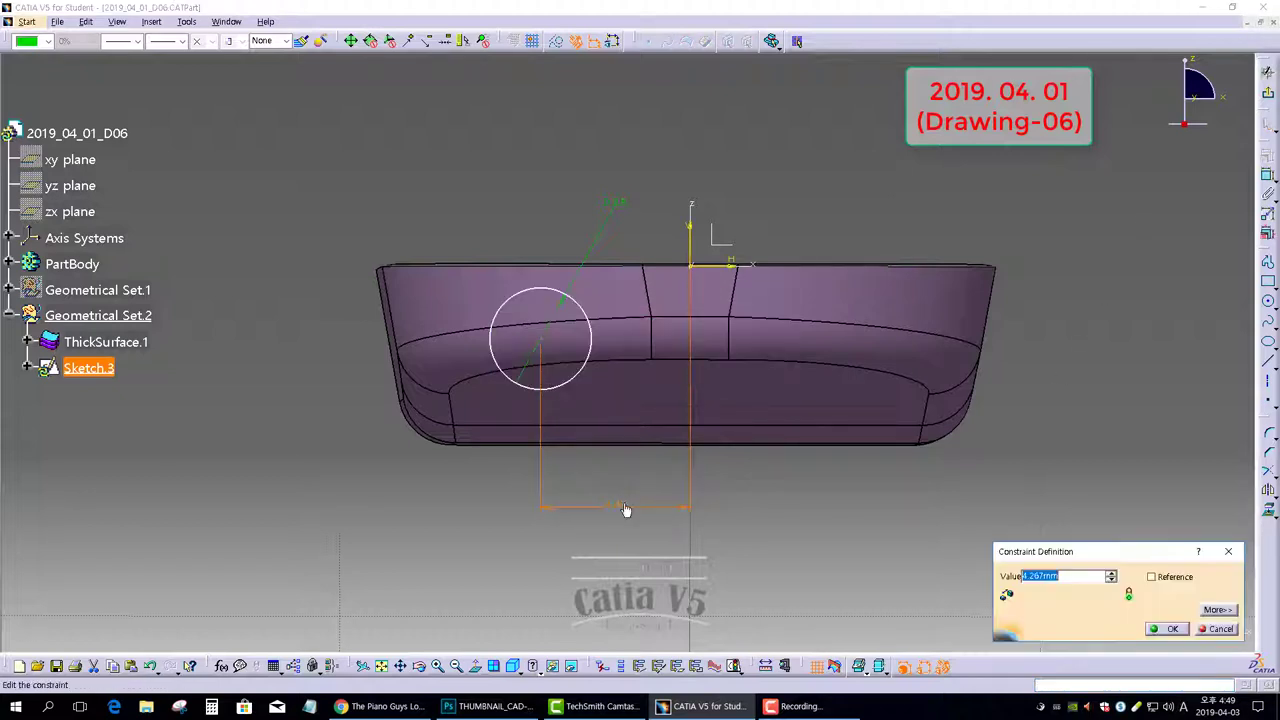
pyautogui.write('6.2')
pyautogui.press('Return')
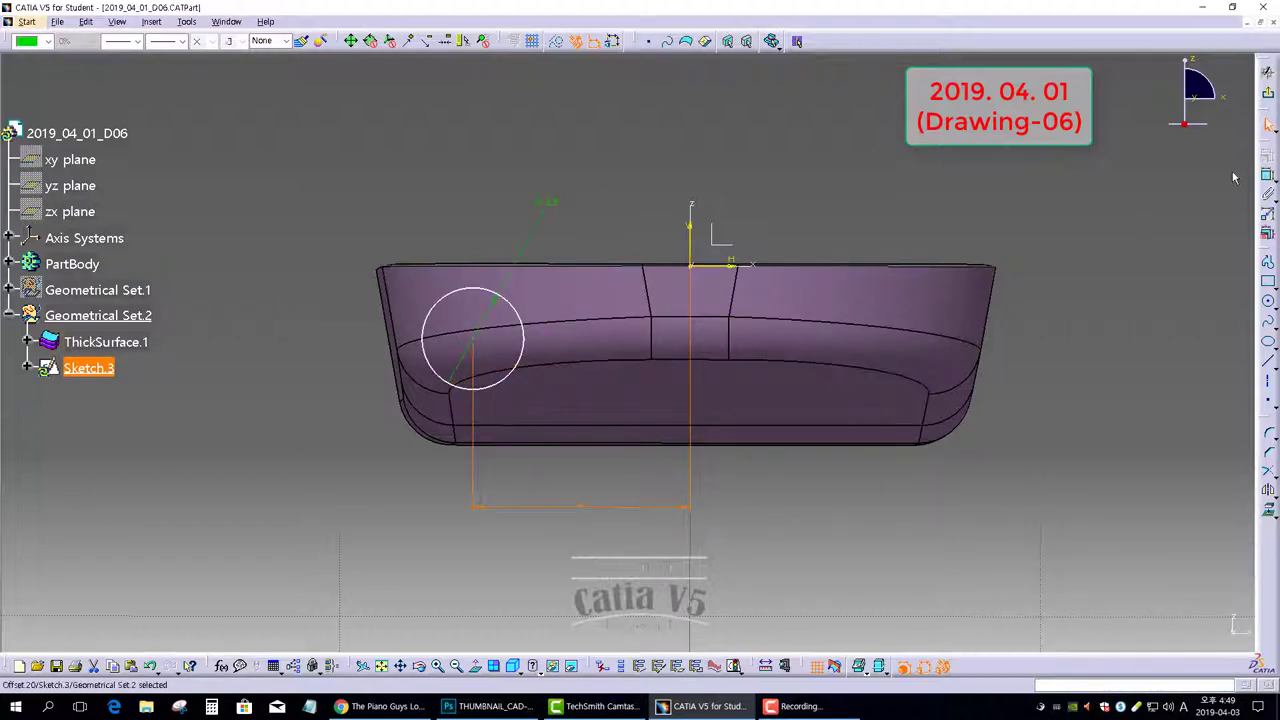
# Constrain the circle centre's vertical distance from the horizontal axis and exit the sketch
pyautogui.click(707, 267)
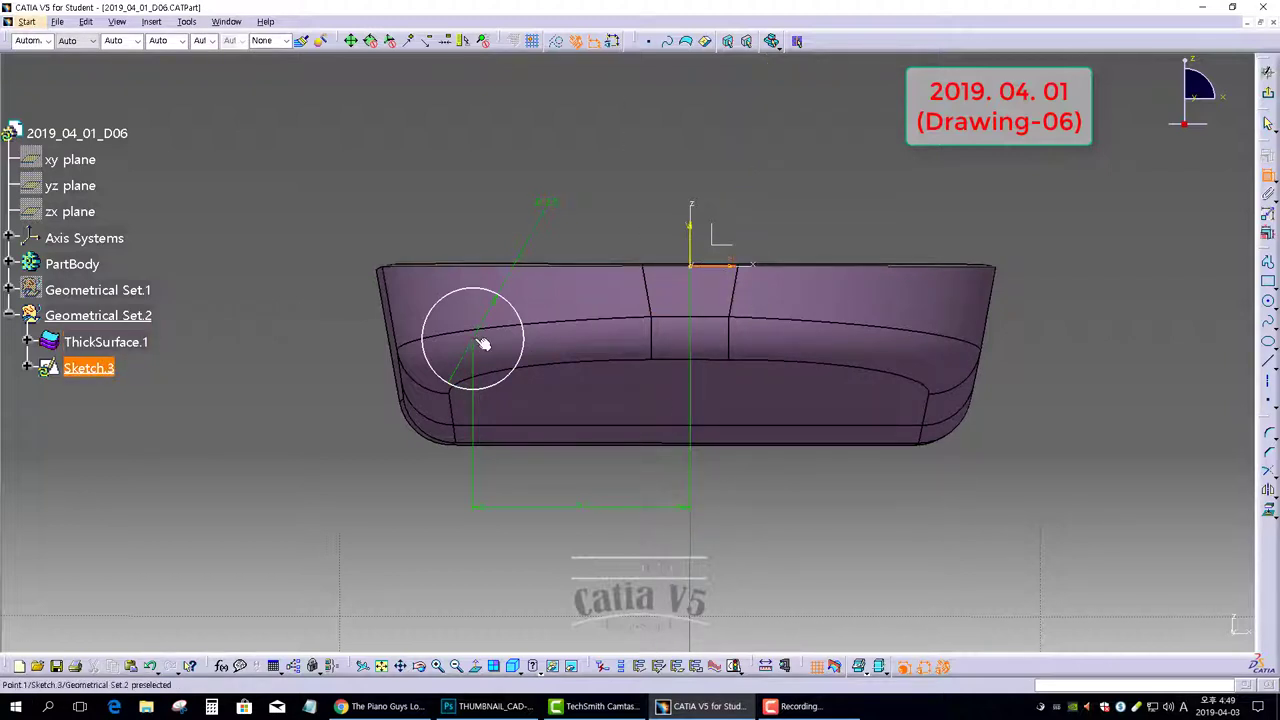
pyautogui.click(481, 342)
pyautogui.doubleClick(314, 336)
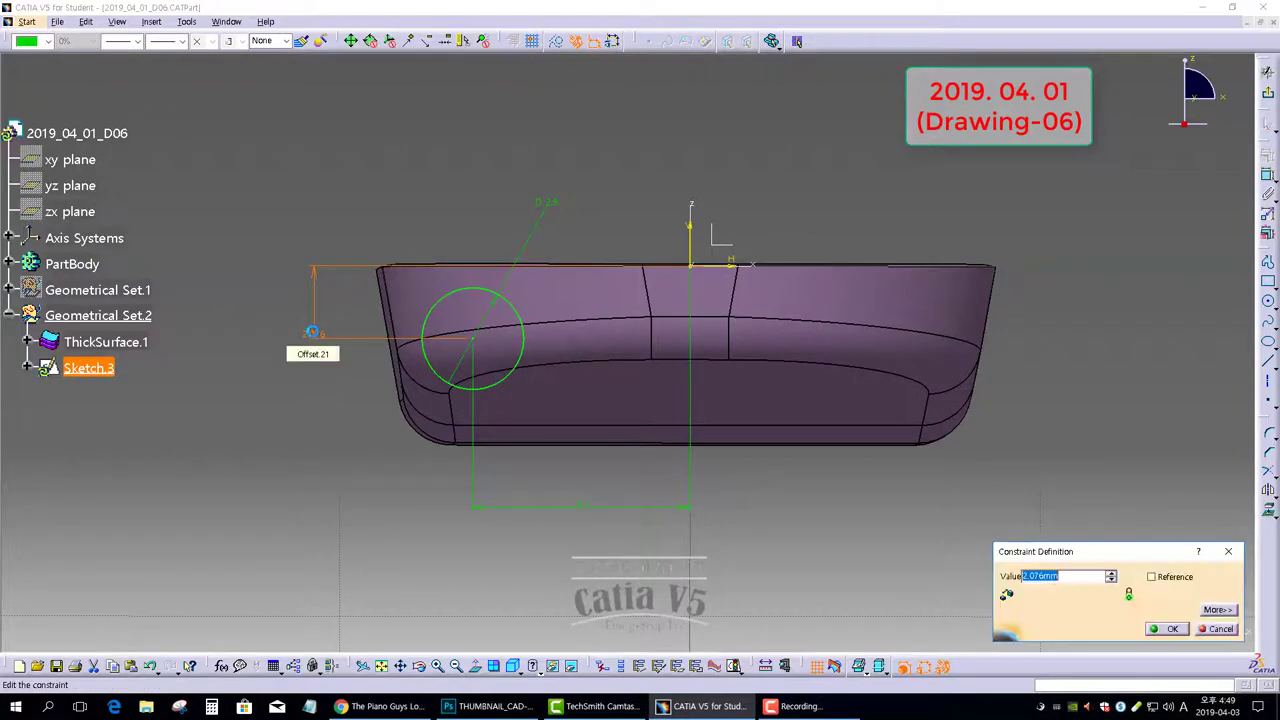
pyautogui.press('Return')
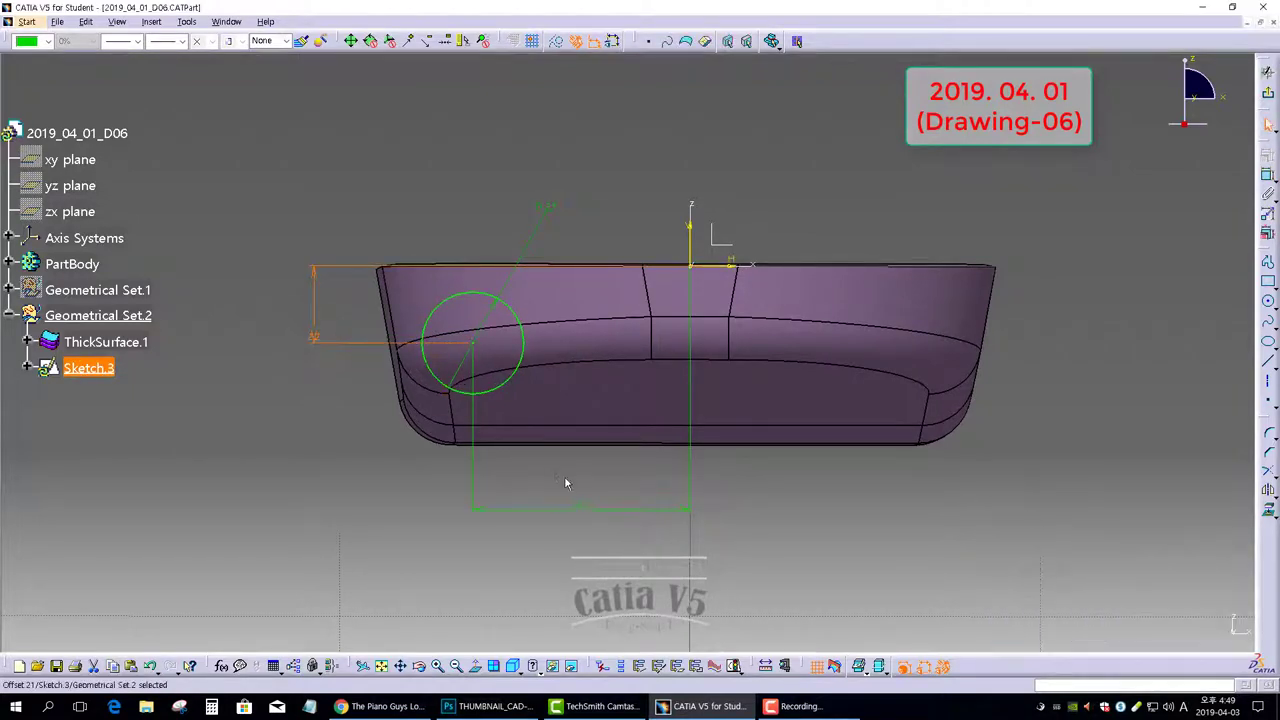
pyautogui.moveTo(463, 325)
pyautogui.mouseDown(button='middle')
pyautogui.moveTo(487, 300)
pyautogui.moveTo(674, 377)
pyautogui.moveTo(523, 406)
pyautogui.moveTo(378, 487)
pyautogui.moveTo(526, 444)
pyautogui.mouseUp(button='middle')
pyautogui.click(1268, 93)
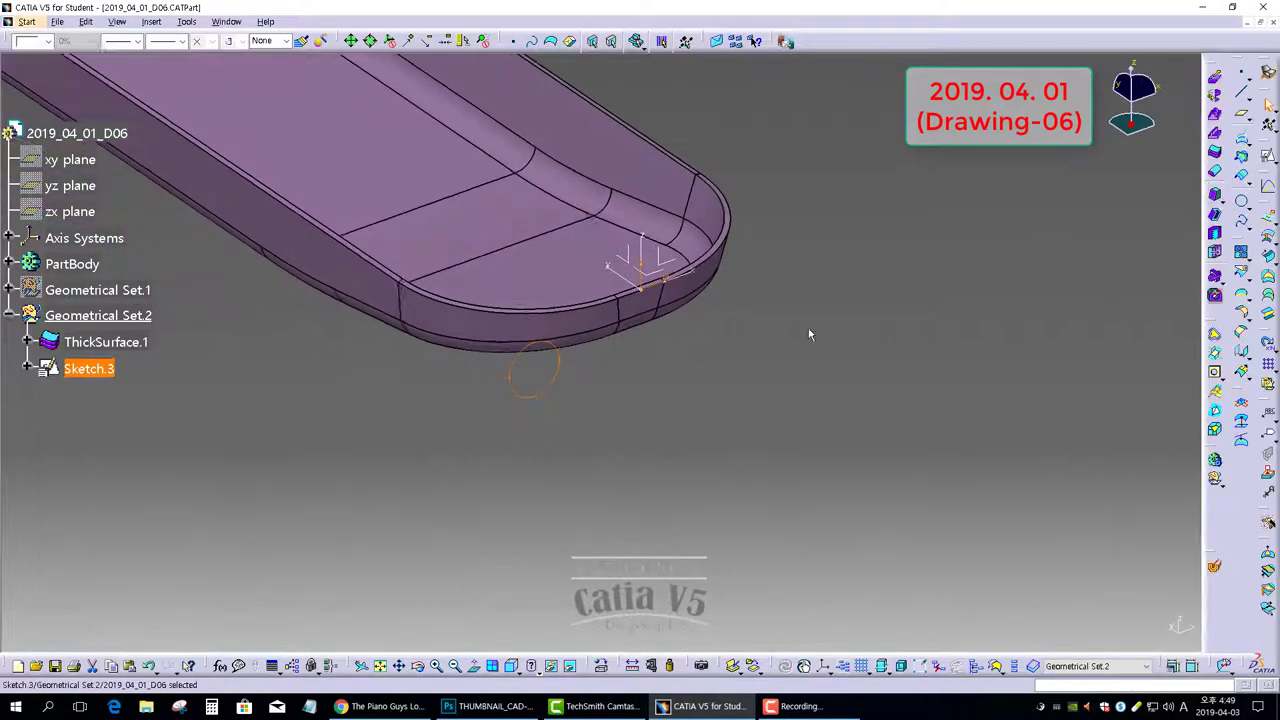
# Extrude the circle as a volume along the sketch normal, with the first limit set to 2.25 mm
pyautogui.click(1215, 79)
pyautogui.moveTo(594, 392); pyautogui.dragTo(913, 425, button='middle')
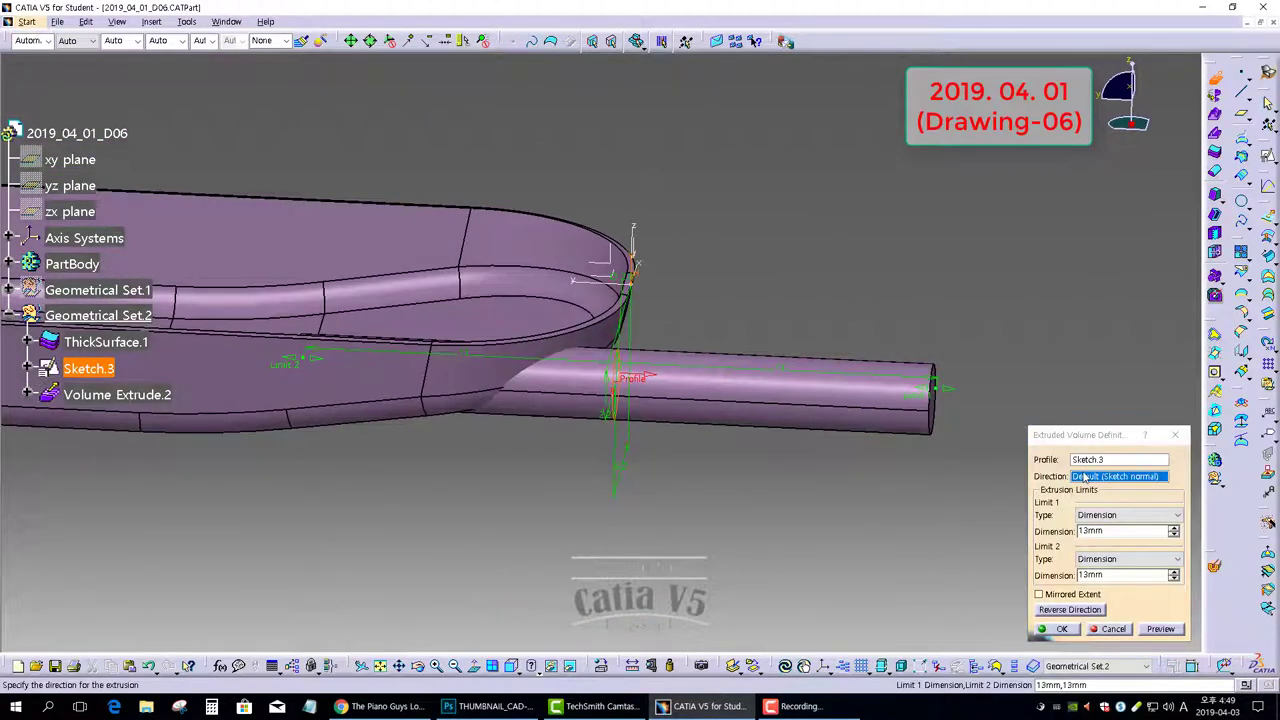
pyautogui.moveTo(611, 323); pyautogui.dragTo(460, 380, button='middle')
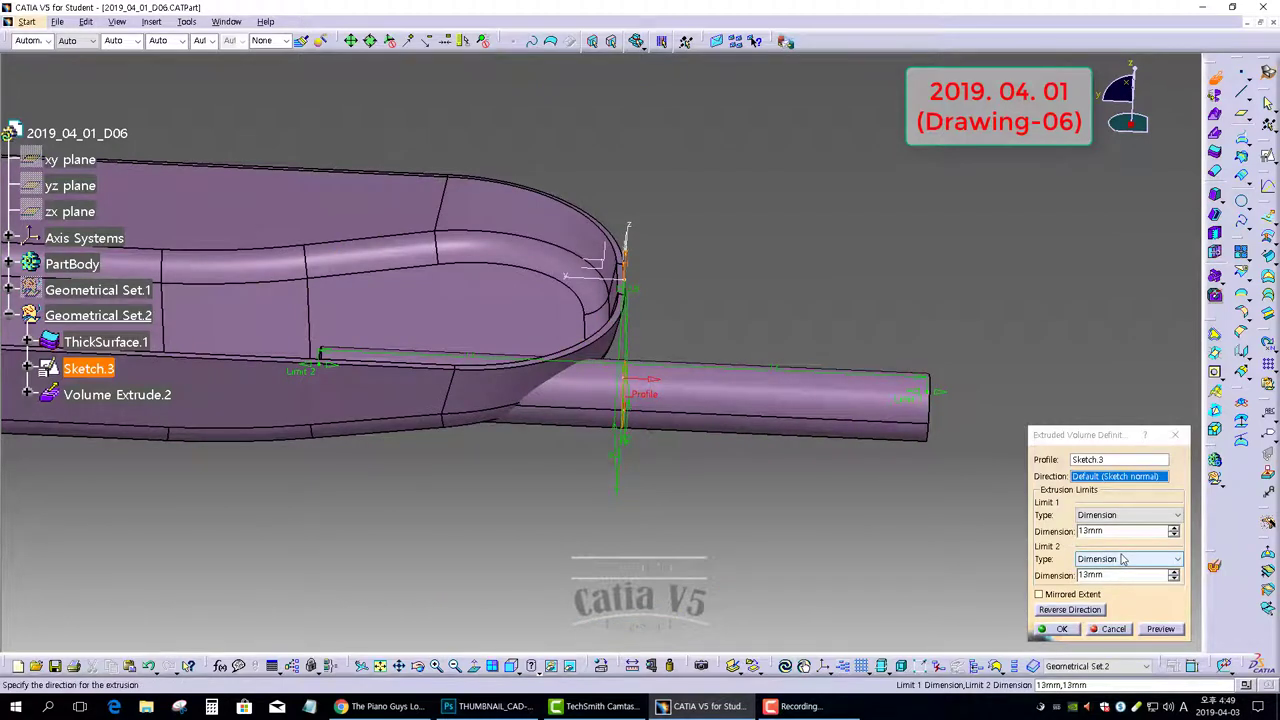
pyautogui.moveTo(924, 400); pyautogui.dragTo(836, 393)
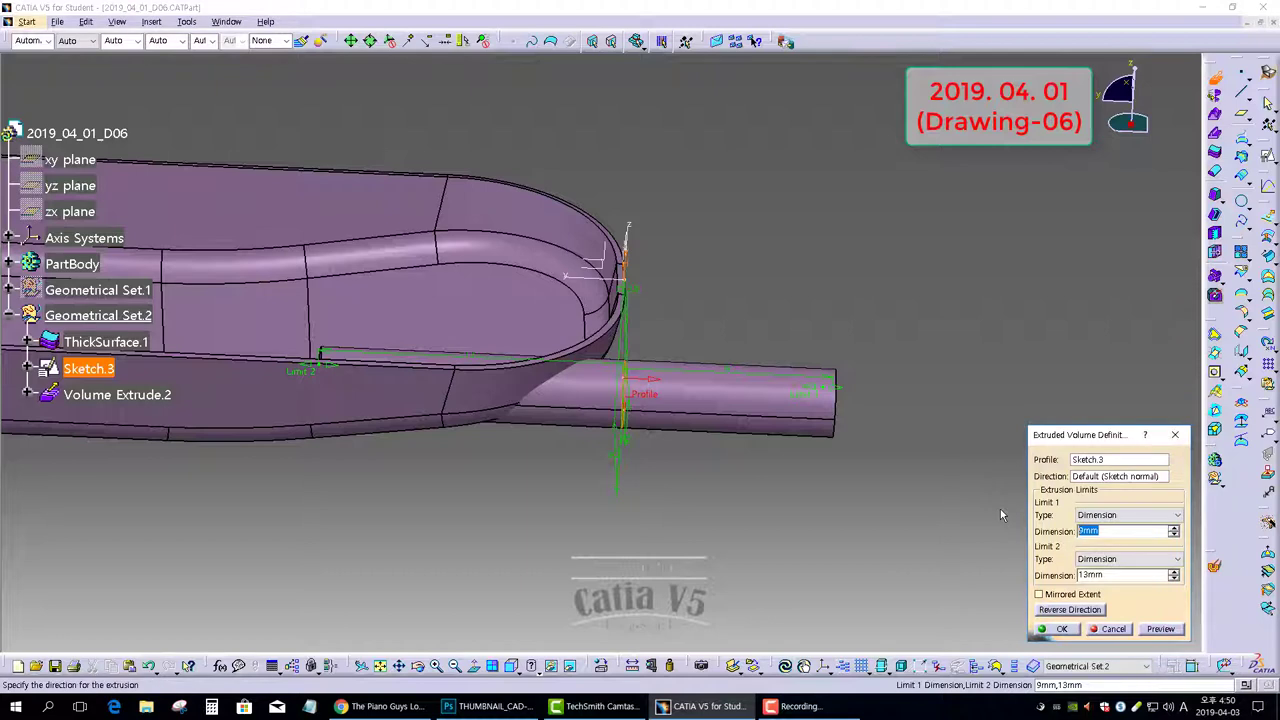
pyautogui.write('47')
pyautogui.press('BackSpace')
pyautogui.write('9.75-47.5')
pyautogui.click(825, 365)
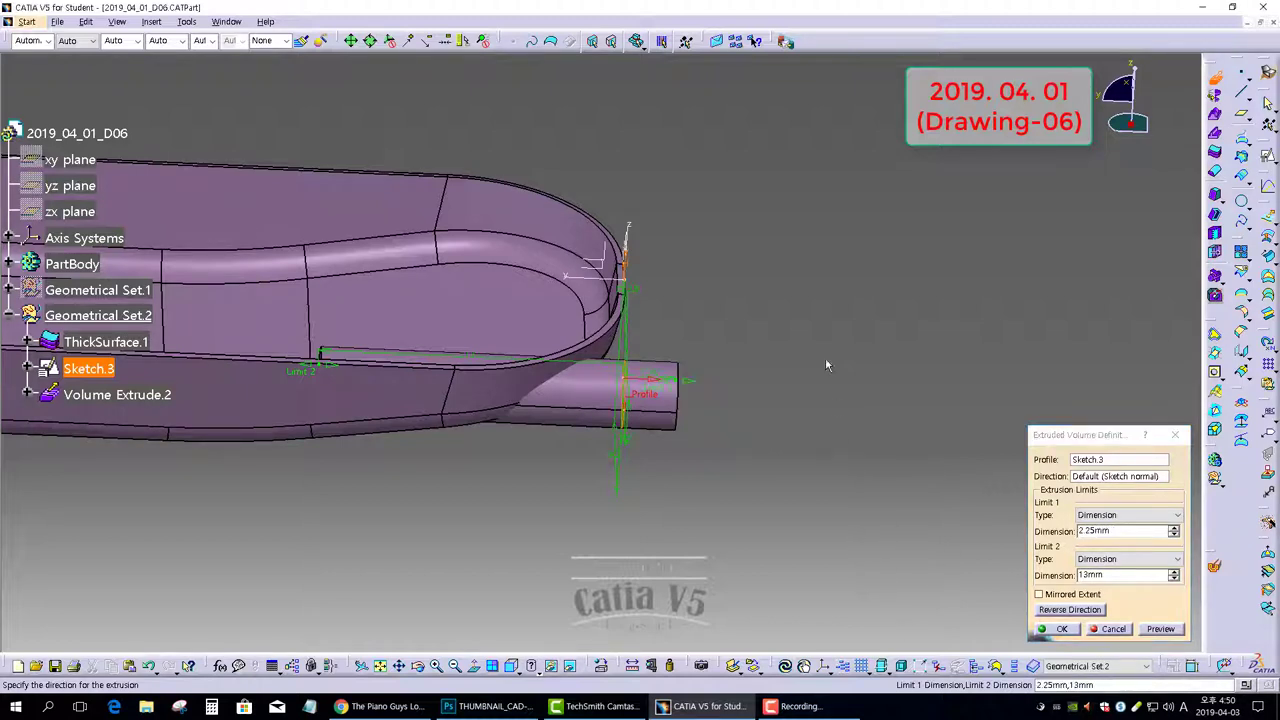
pyautogui.moveTo(668, 408); pyautogui.dragTo(600, 420, button='middle')
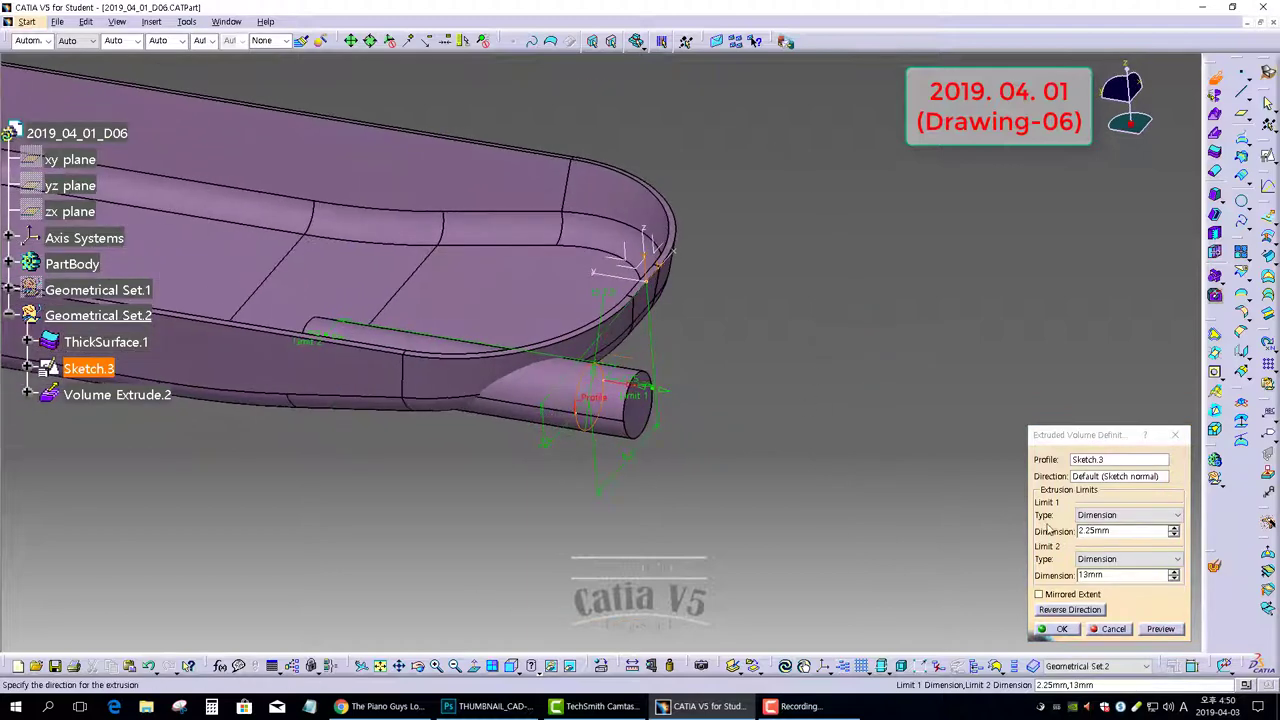
# Show Geometrical Set.1 and finish the volume extrusion with its second limit up to the Fillet.1 surface
pyautogui.click(1127, 559)
pyautogui.click(1125, 581)
pyautogui.moveTo(620, 322); pyautogui.dragTo(565, 295, button='middle')
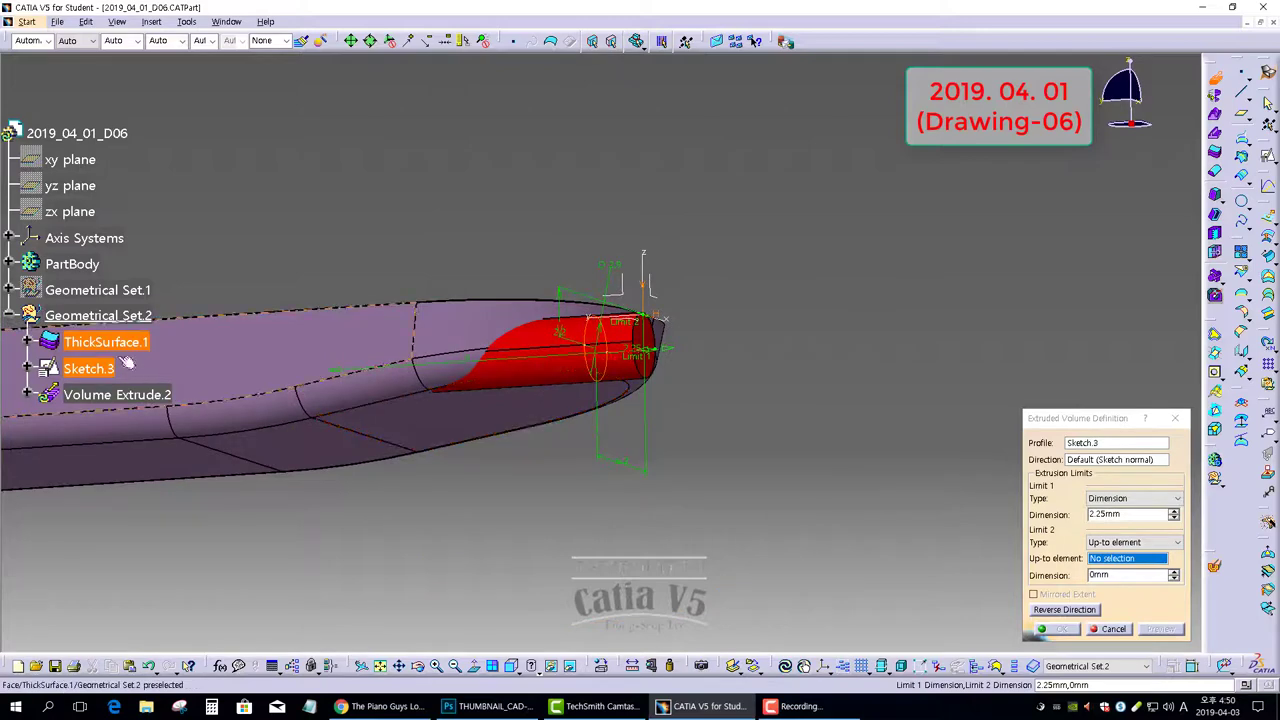
pyautogui.rightClick(65, 290)
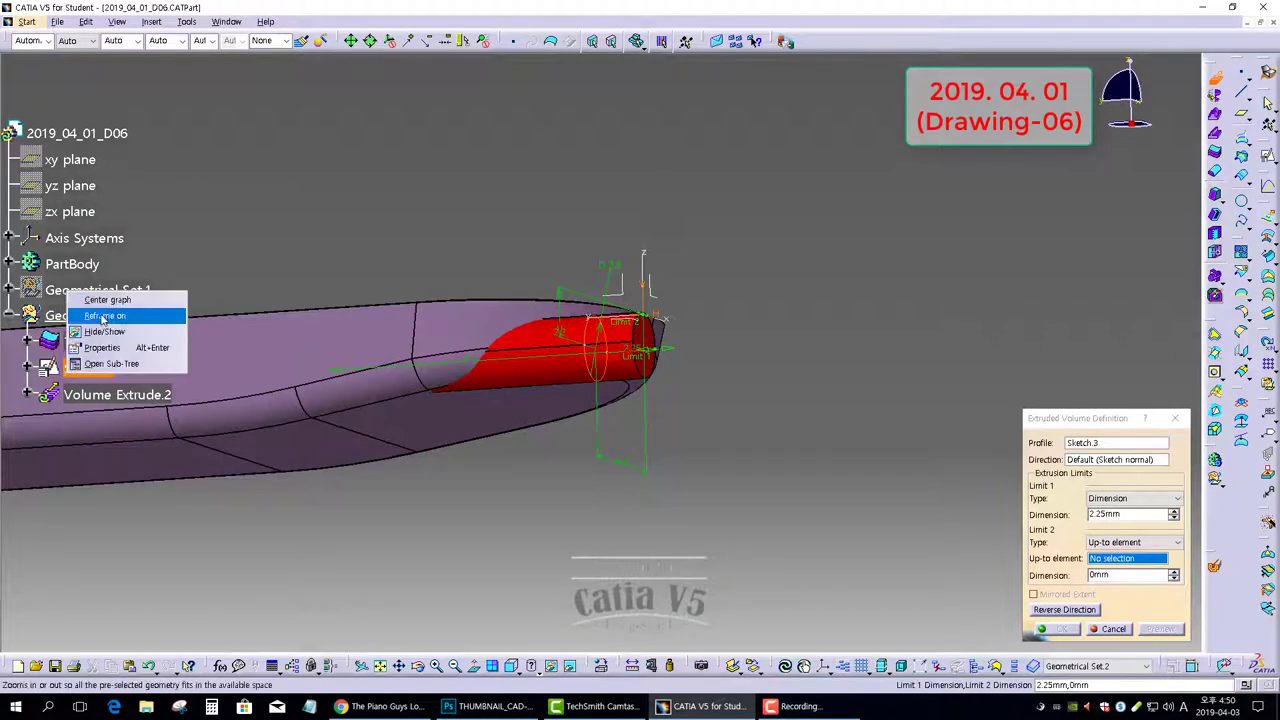
pyautogui.click(102, 332)
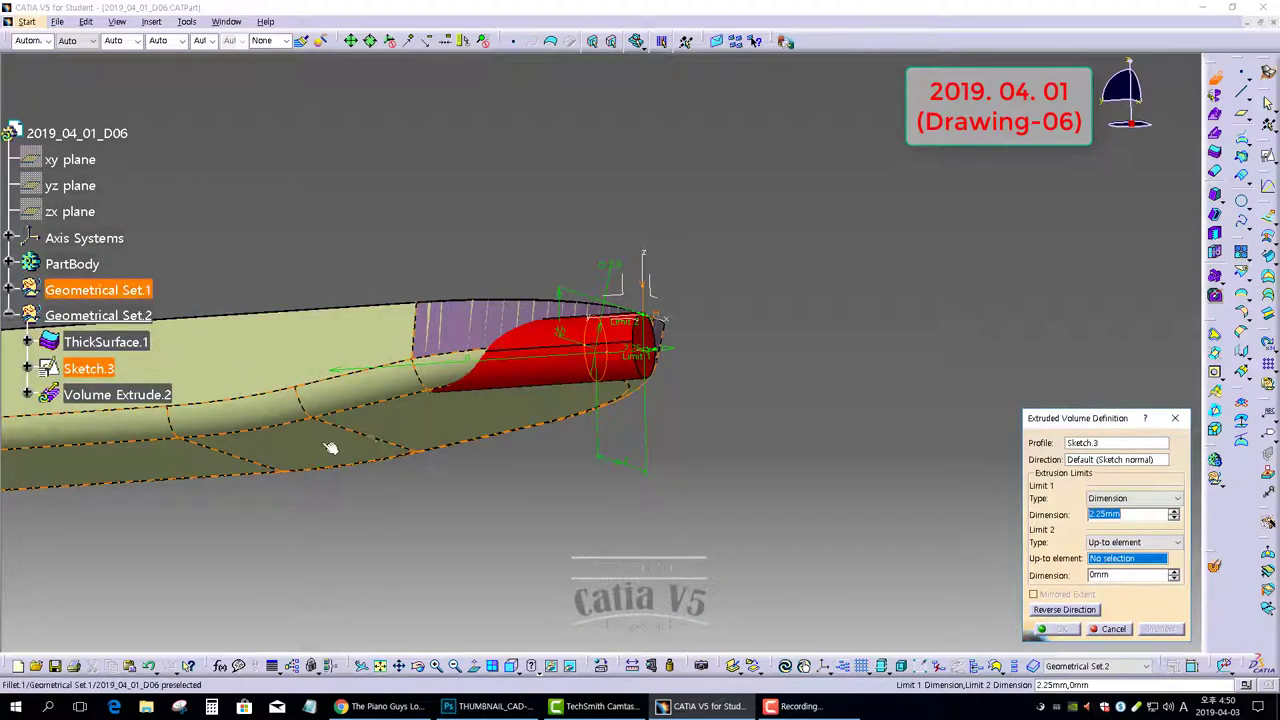
pyautogui.click(10, 290)
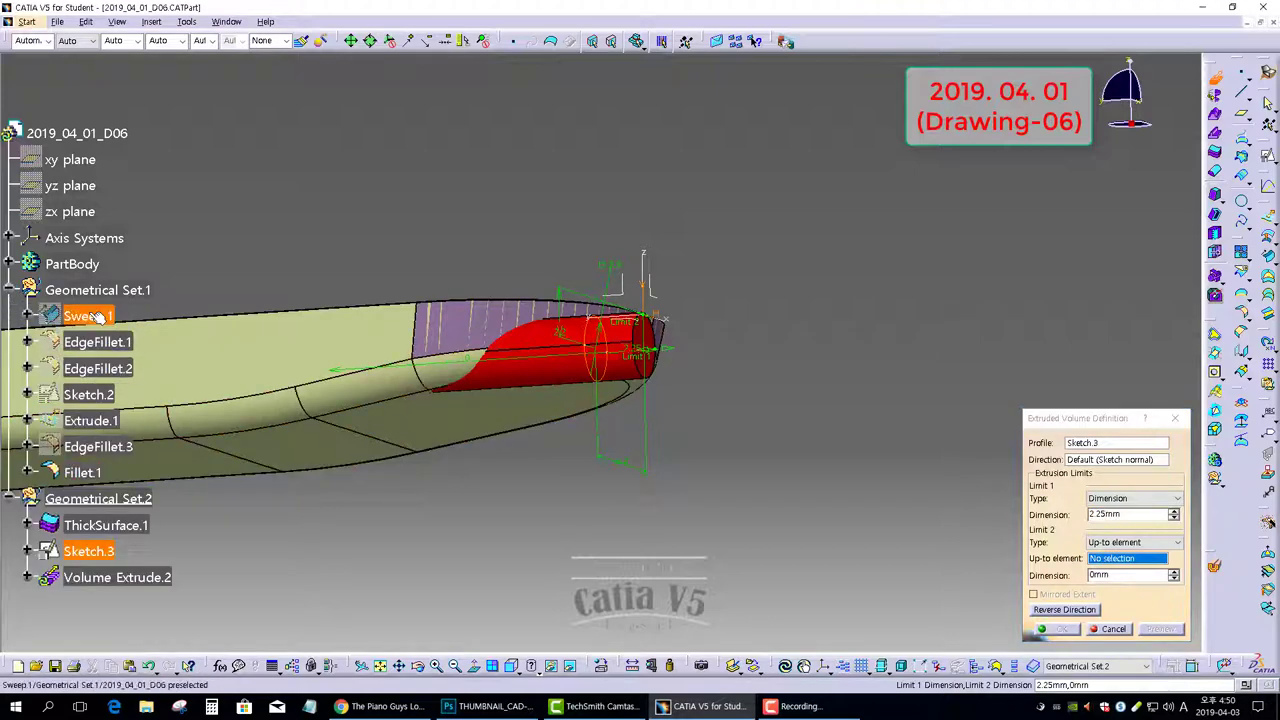
pyautogui.click(85, 472)
pyautogui.click(1160, 630)
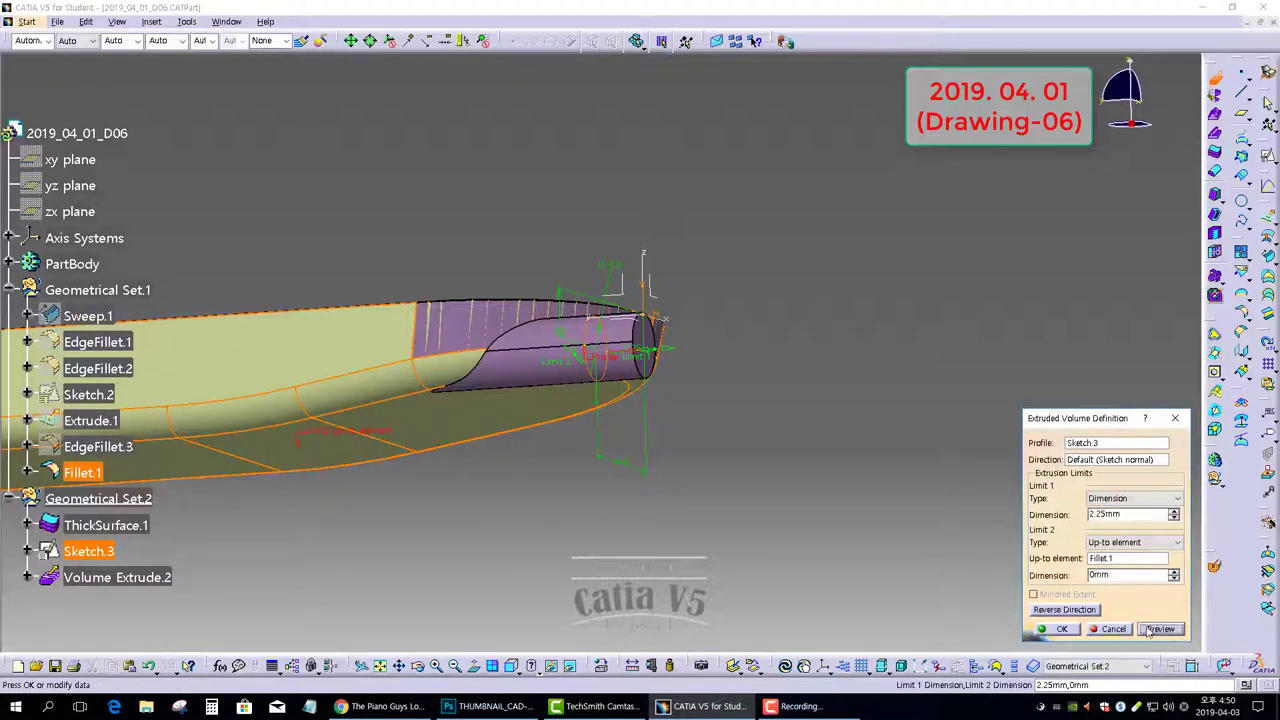
pyautogui.click(1063, 629)
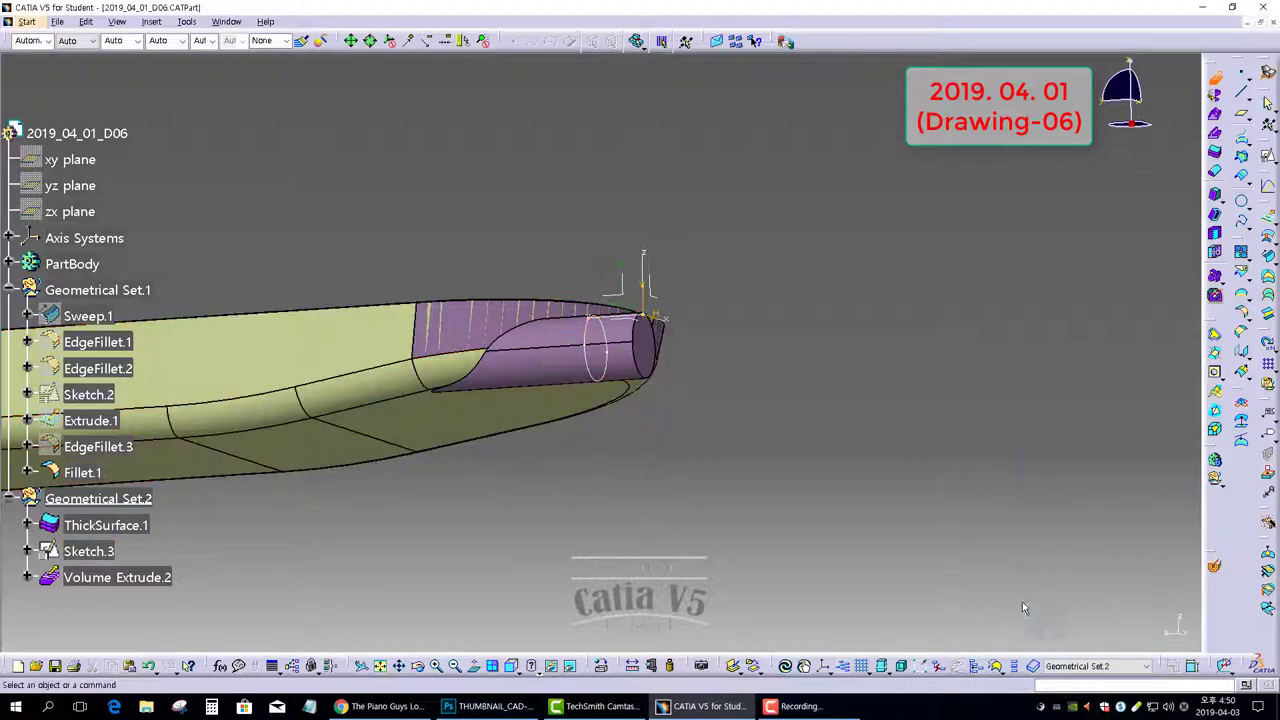
# Hide Geometrical Set.1 so only the thickened tray and the extruded cylinder are displayed
pyautogui.rightClick(67, 293)
pyautogui.click(98, 333)
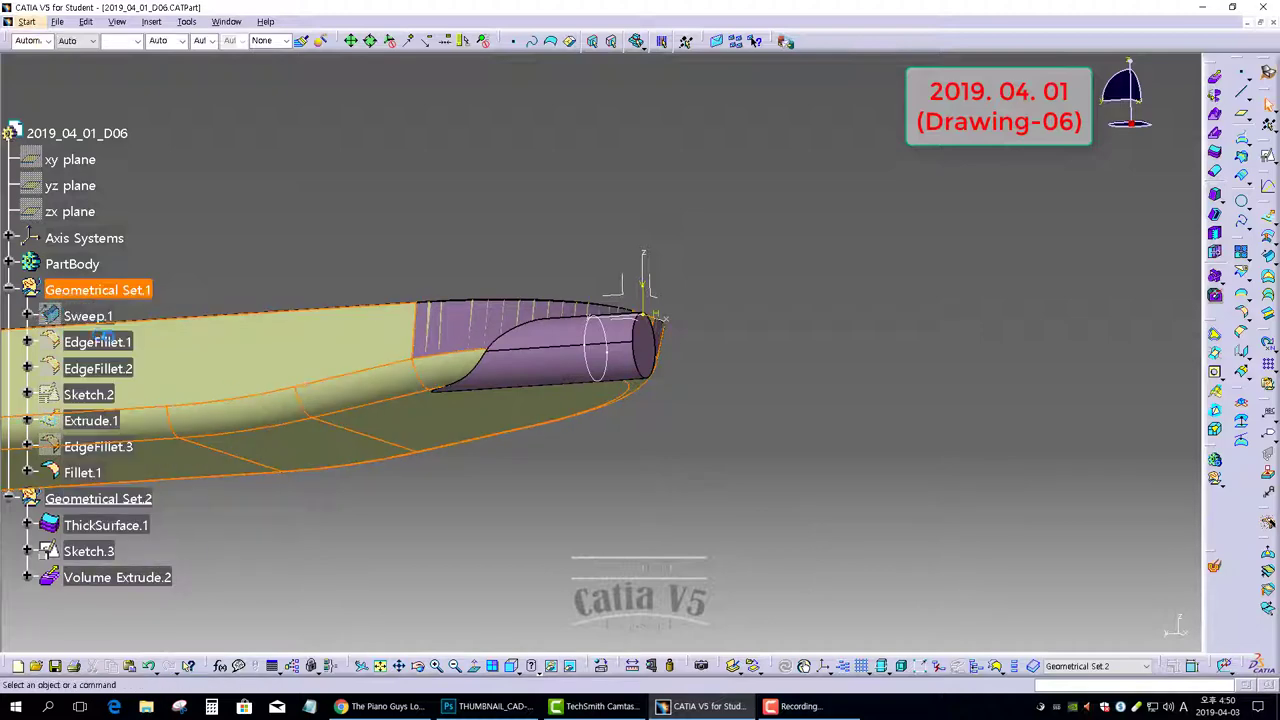
pyautogui.moveTo(406, 325); pyautogui.dragTo(729, 417, button='middle')
pyautogui.moveTo(440, 460); pyautogui.dragTo(408, 496, button='middle')
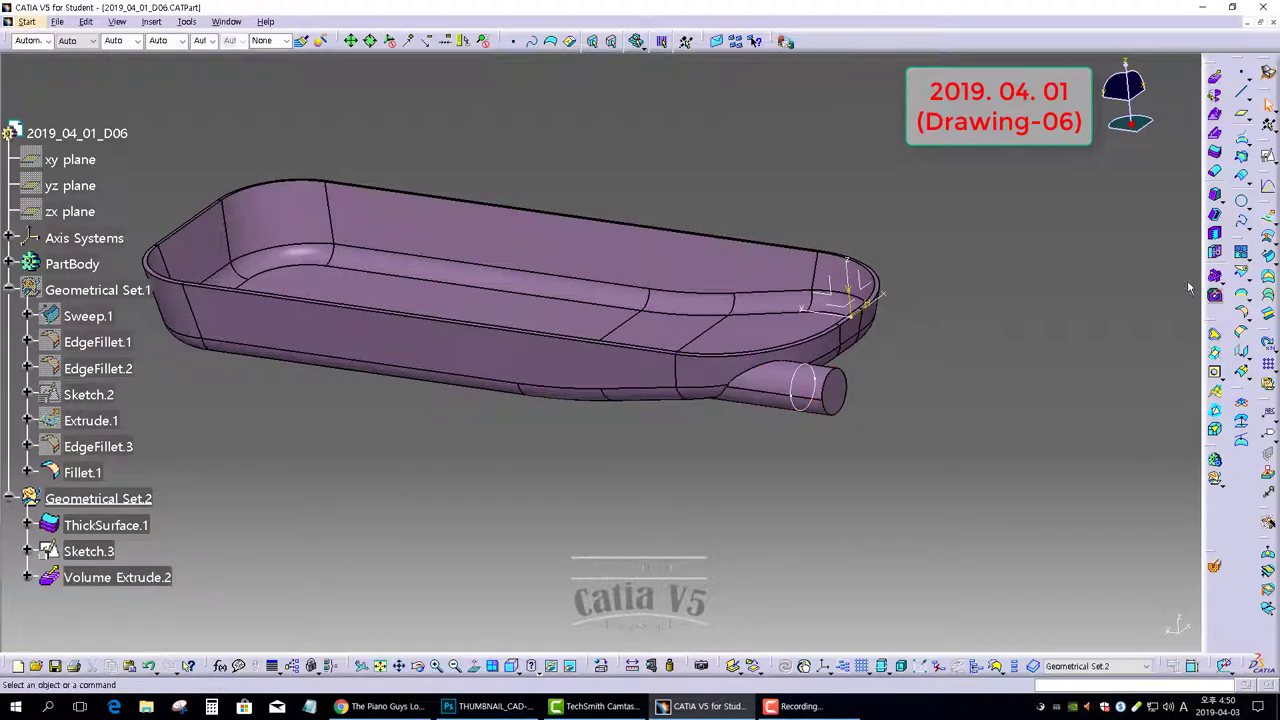
# Add the extruded cylinder volume to the thickened tray, using ThickSurface.1 as the base object
pyautogui.click(1216, 293)
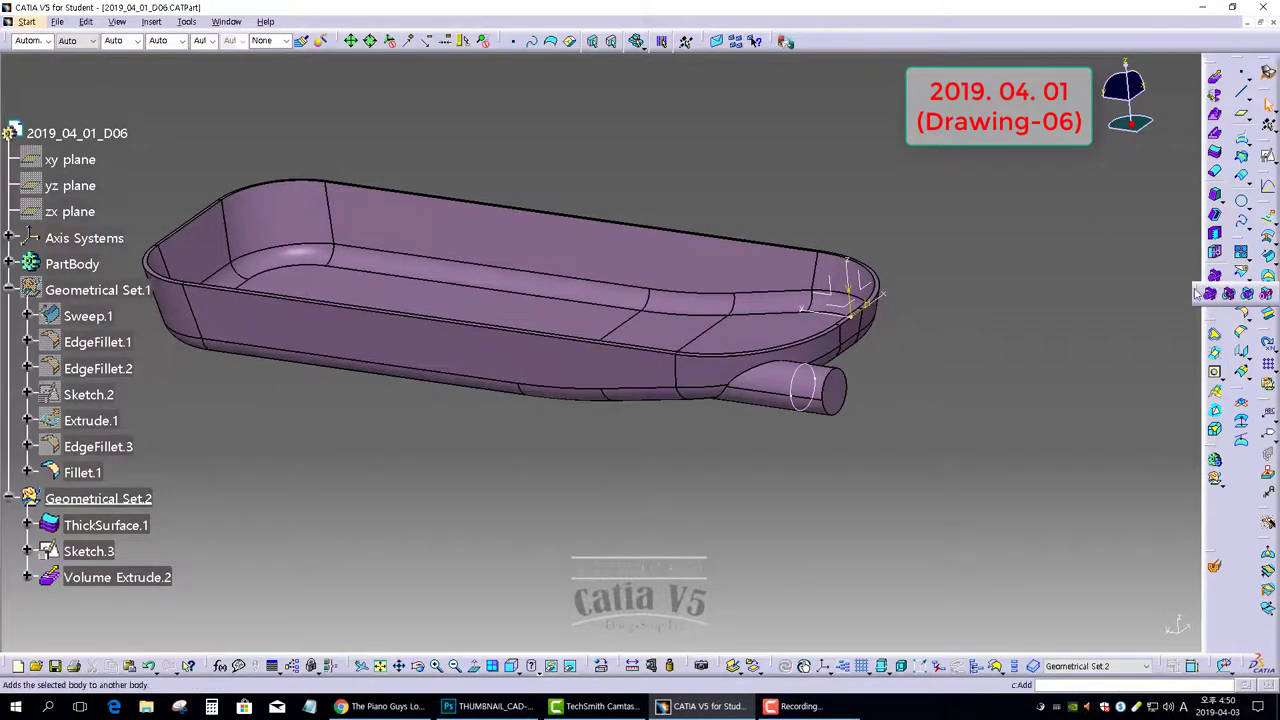
pyautogui.moveTo(1193, 292); pyautogui.dragTo(960, 290)
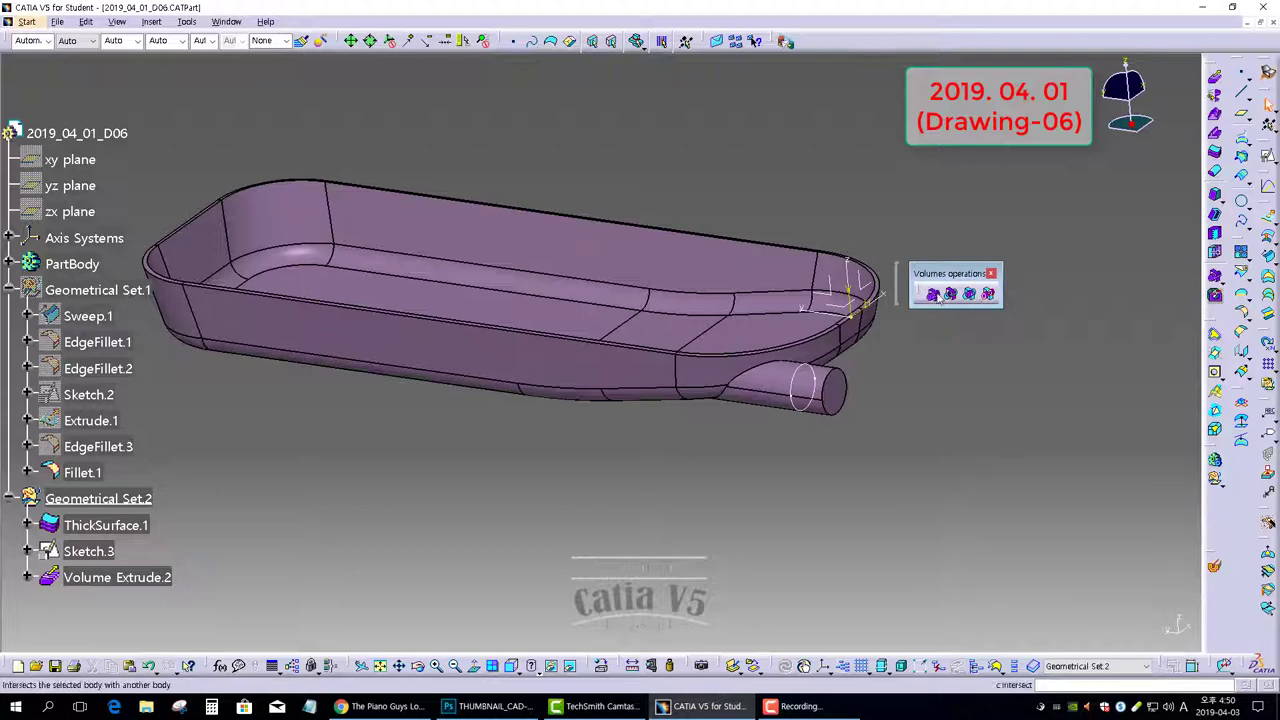
pyautogui.click(935, 294)
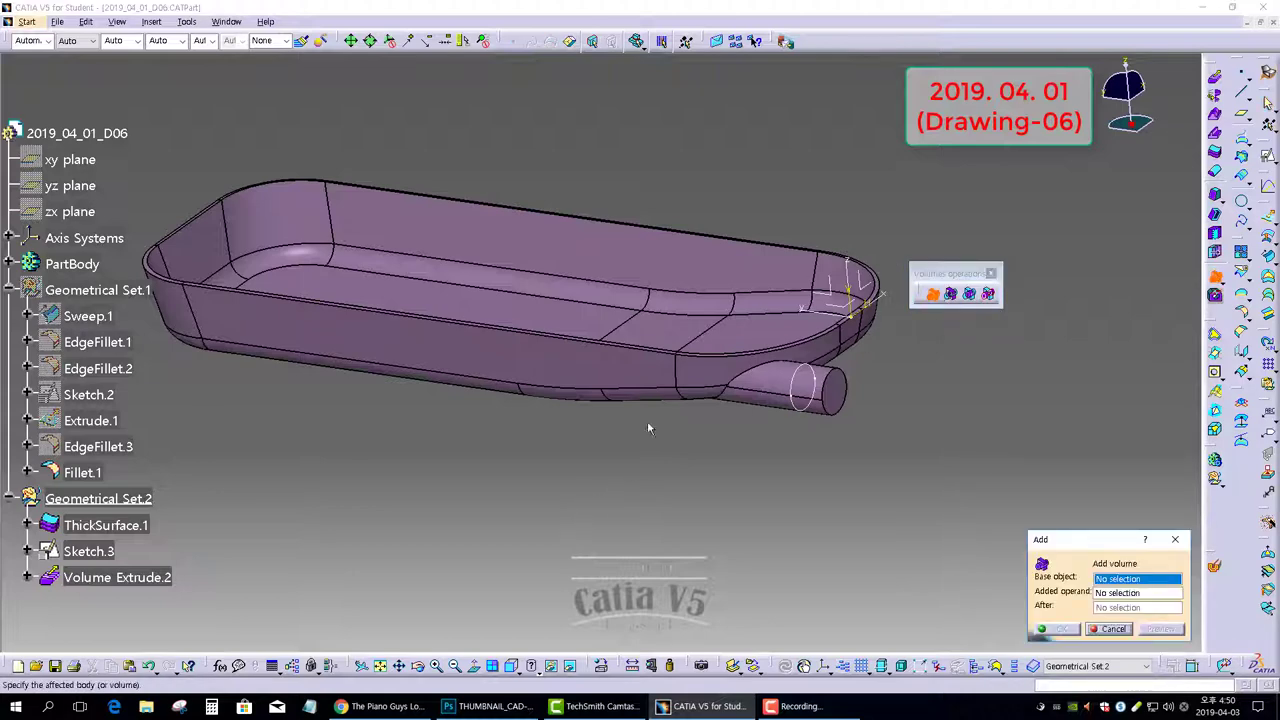
pyautogui.click(645, 368)
pyautogui.click(777, 390)
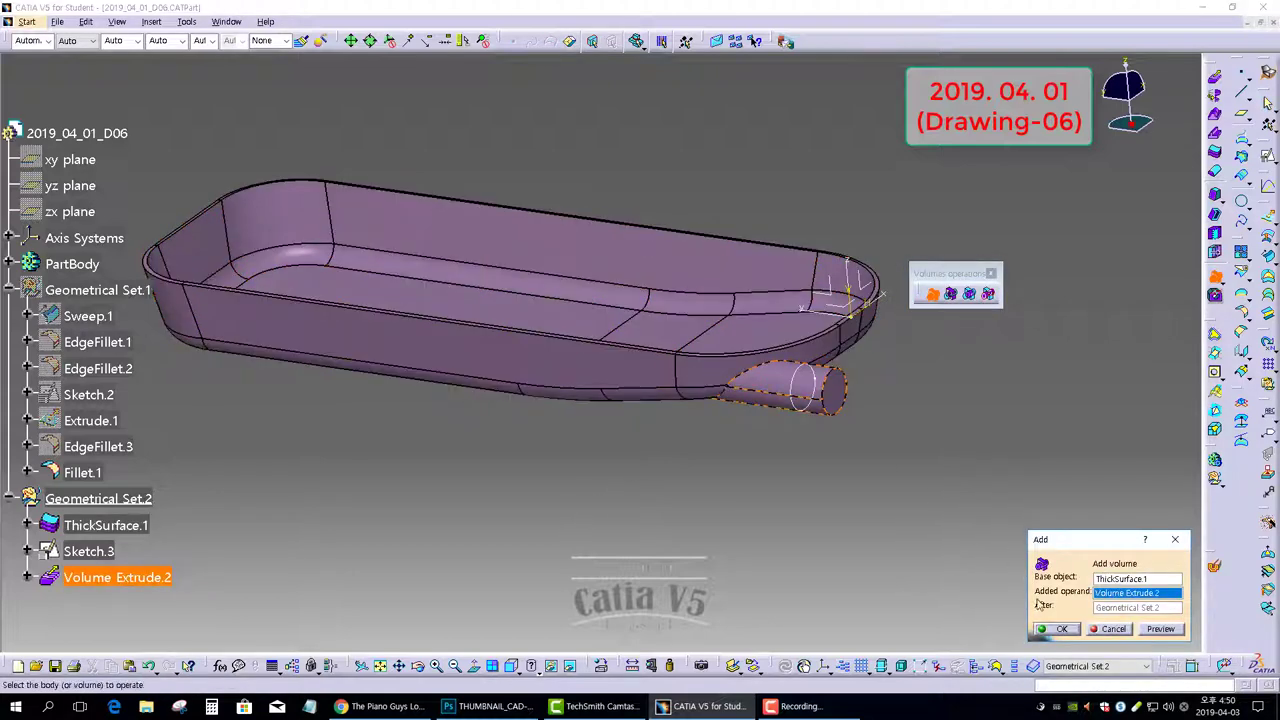
pyautogui.click(1160, 628)
pyautogui.click(1060, 628)
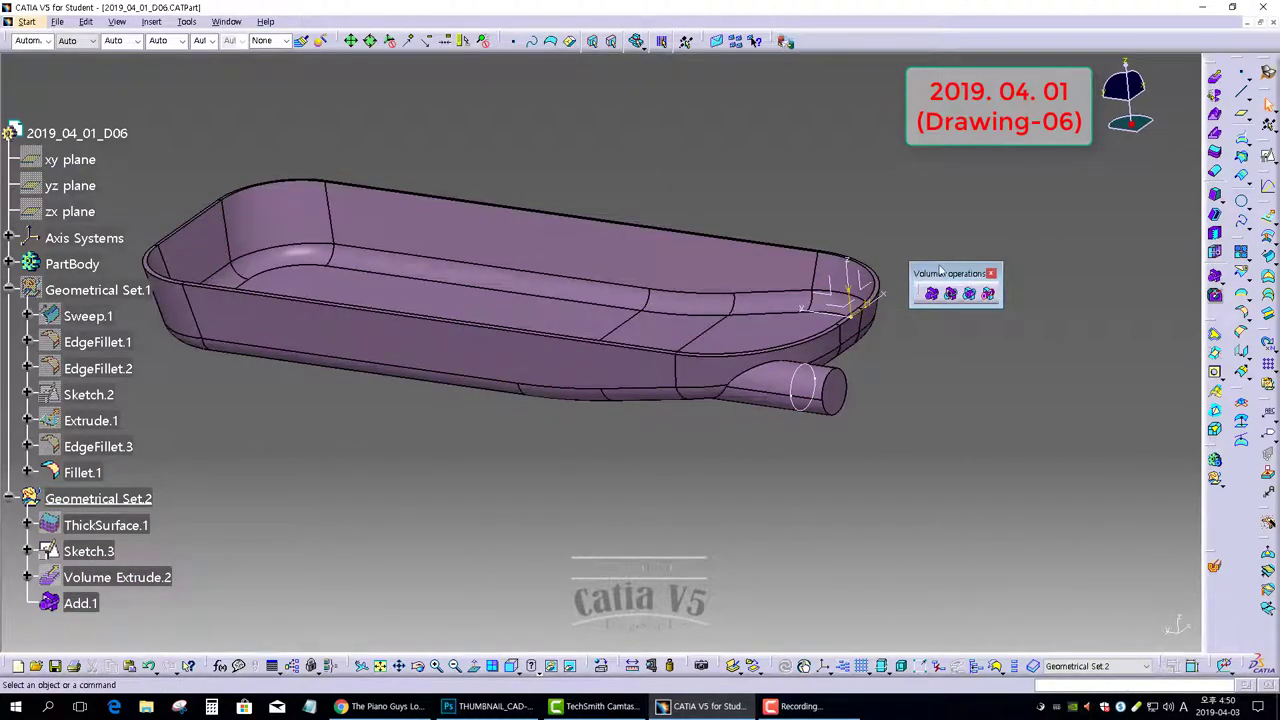
pyautogui.click(991, 273)
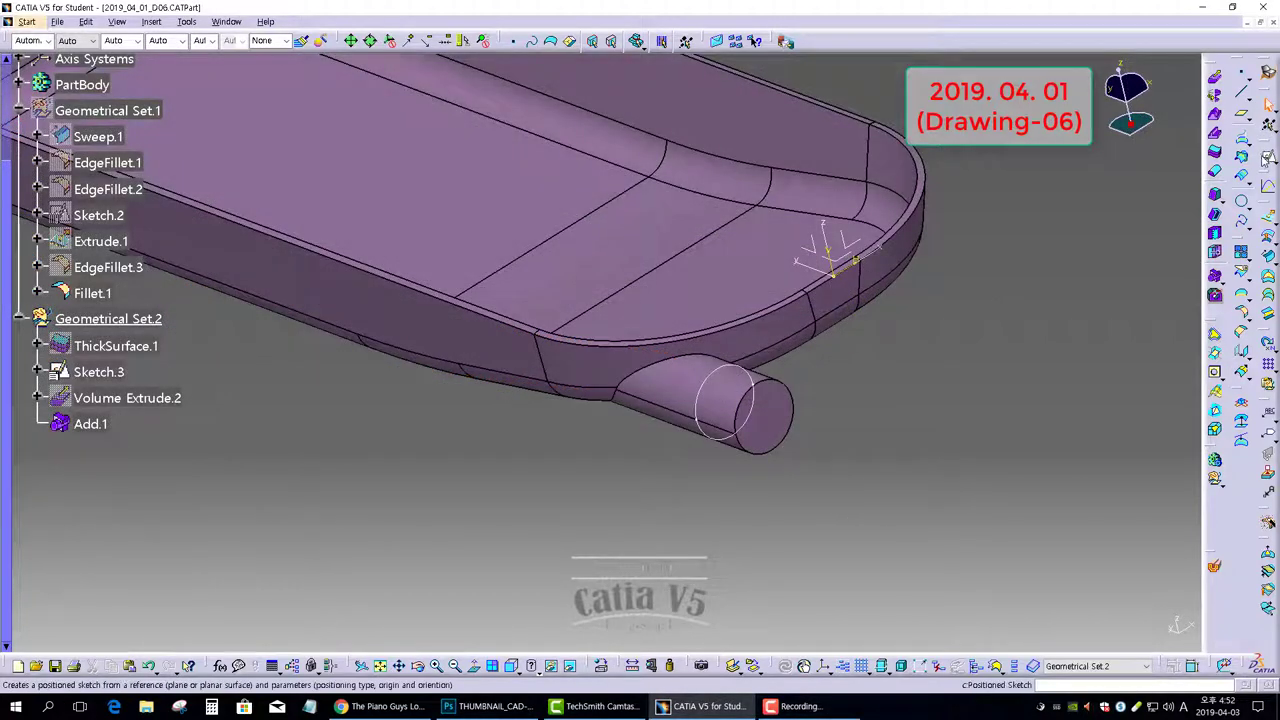
# Start a positioned sketch on the cylinder's end face, with its origin at the curve intersection with the cylinder axis
pyautogui.click(1268, 158)
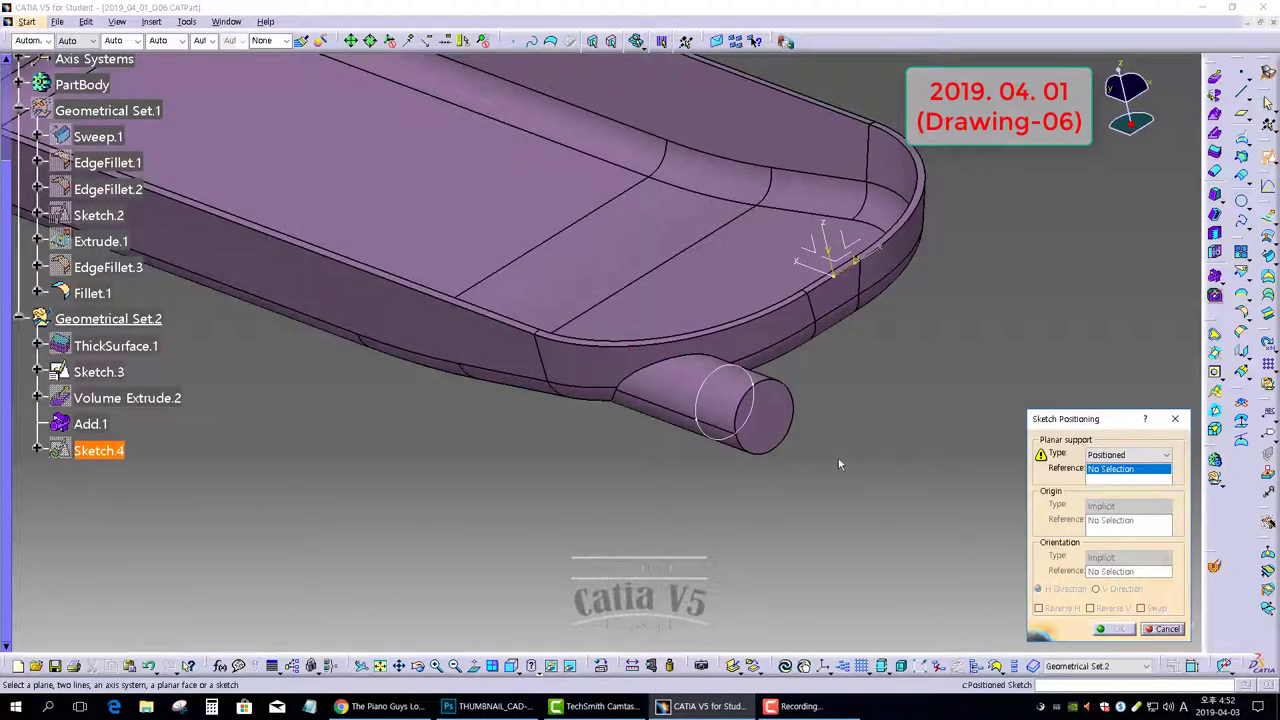
pyautogui.click(776, 421)
pyautogui.click(1127, 506)
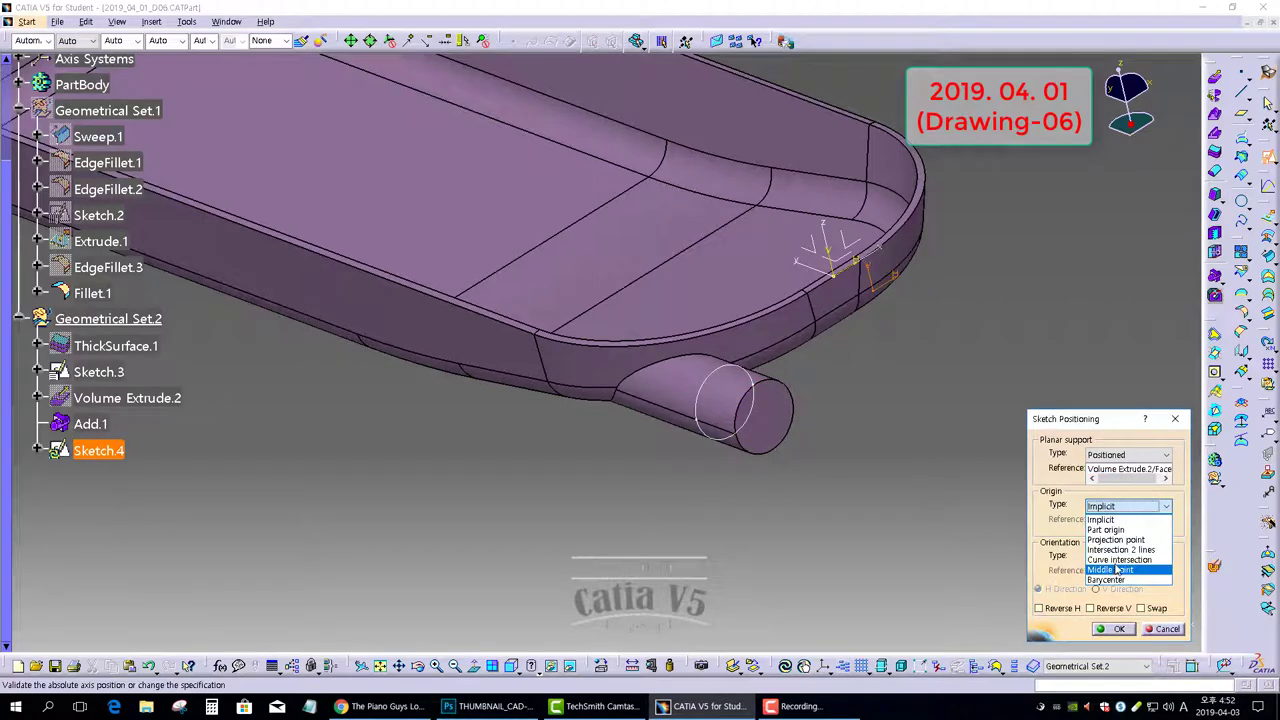
pyautogui.click(1119, 559)
pyautogui.click(677, 397)
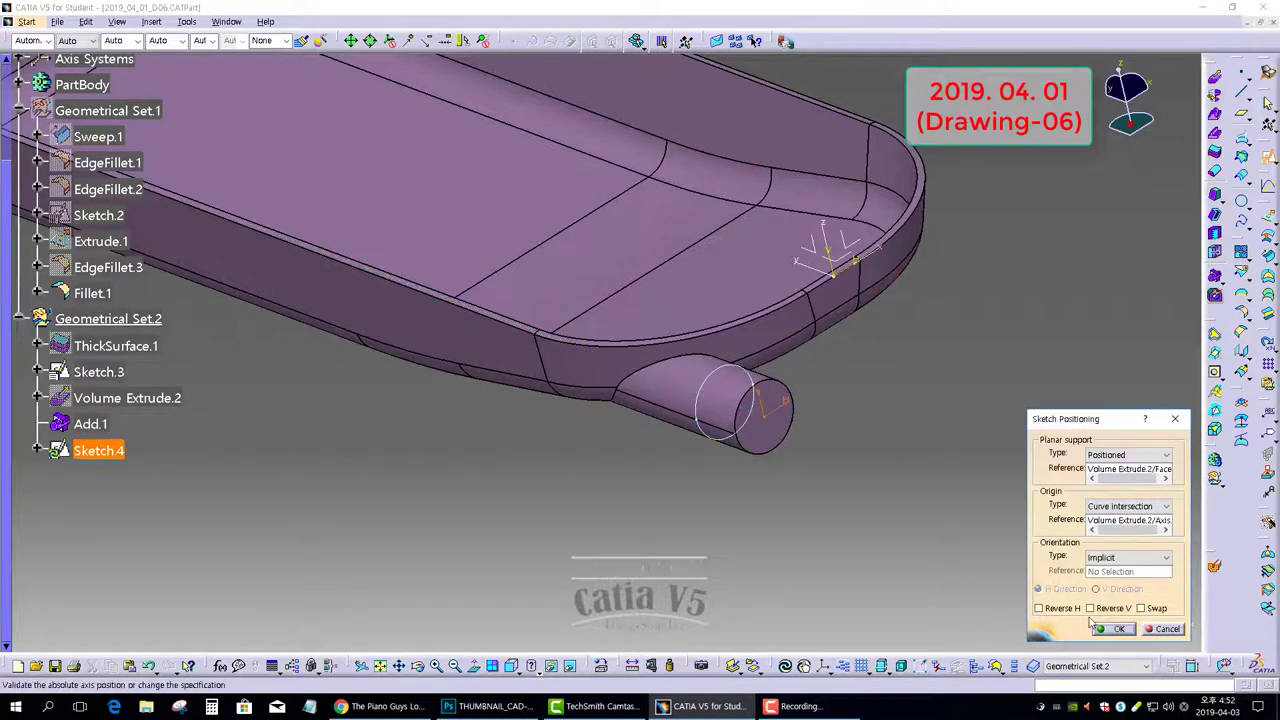
pyautogui.click(1112, 628)
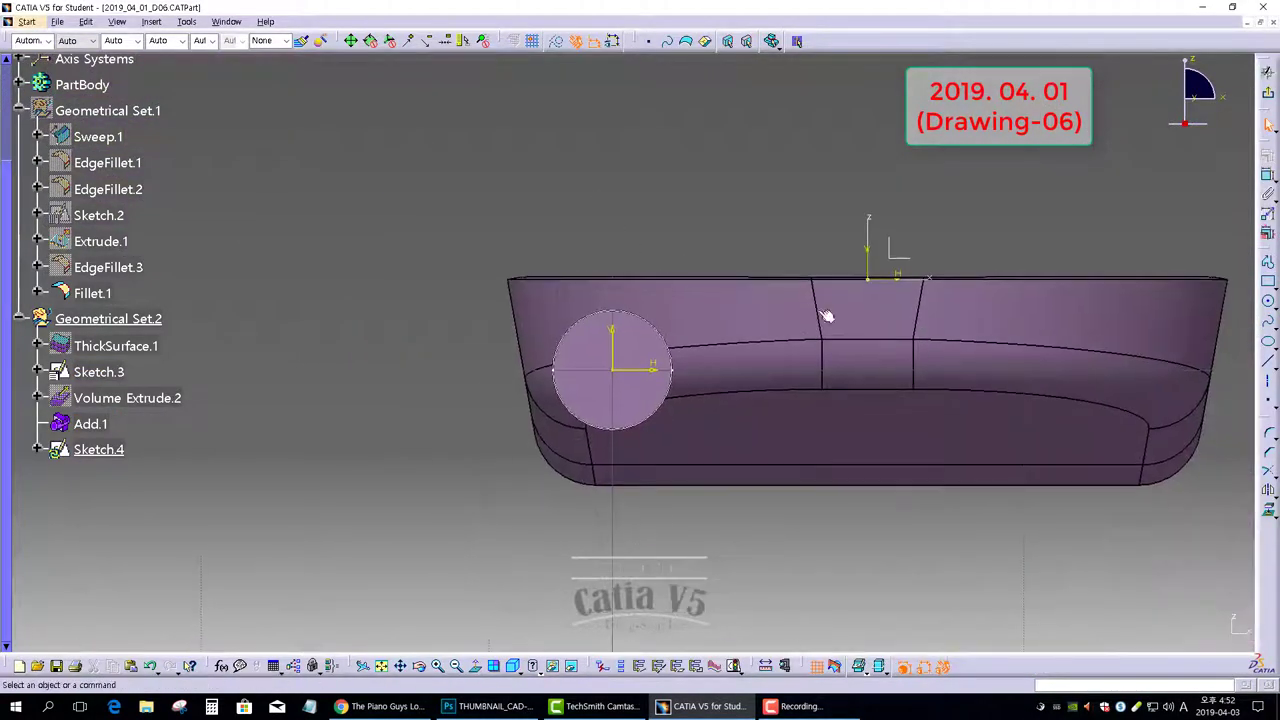
# Sketch a circle inside the cylinder's end face, centred on the sketch origin, and dimension its diameter
pyautogui.click(1268, 306)
pyautogui.click(612, 370)
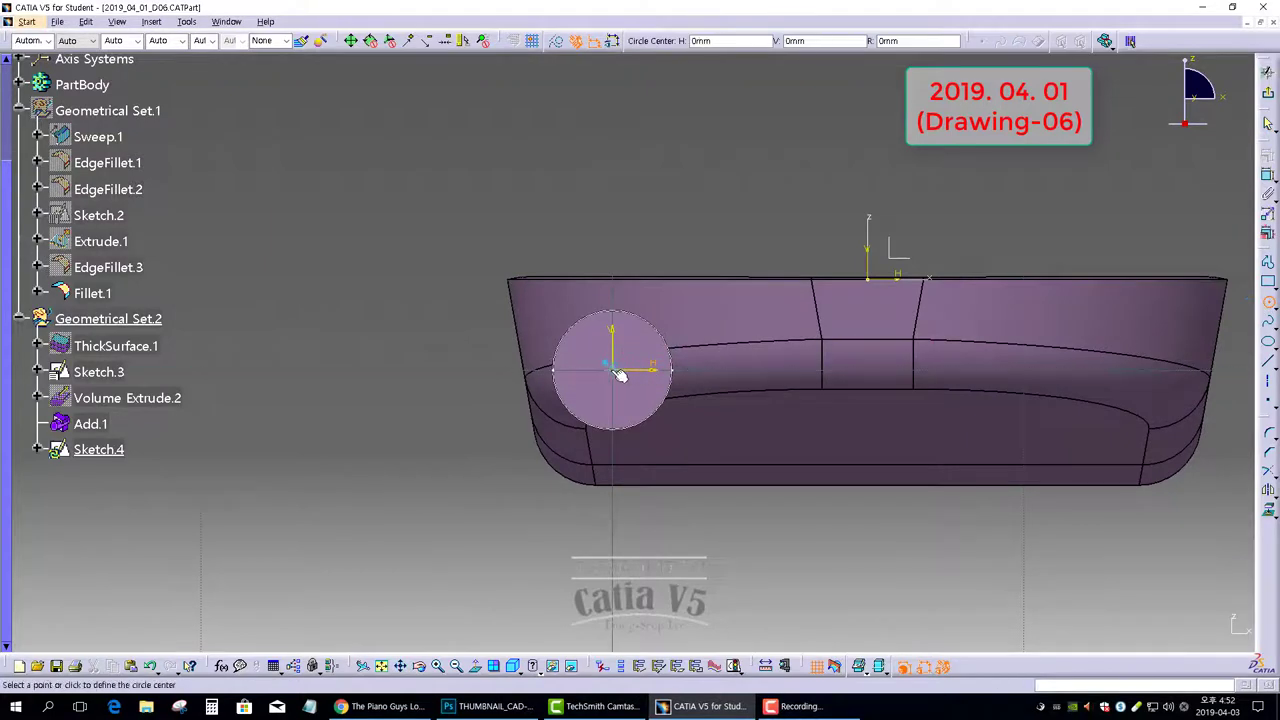
pyautogui.click(645, 400)
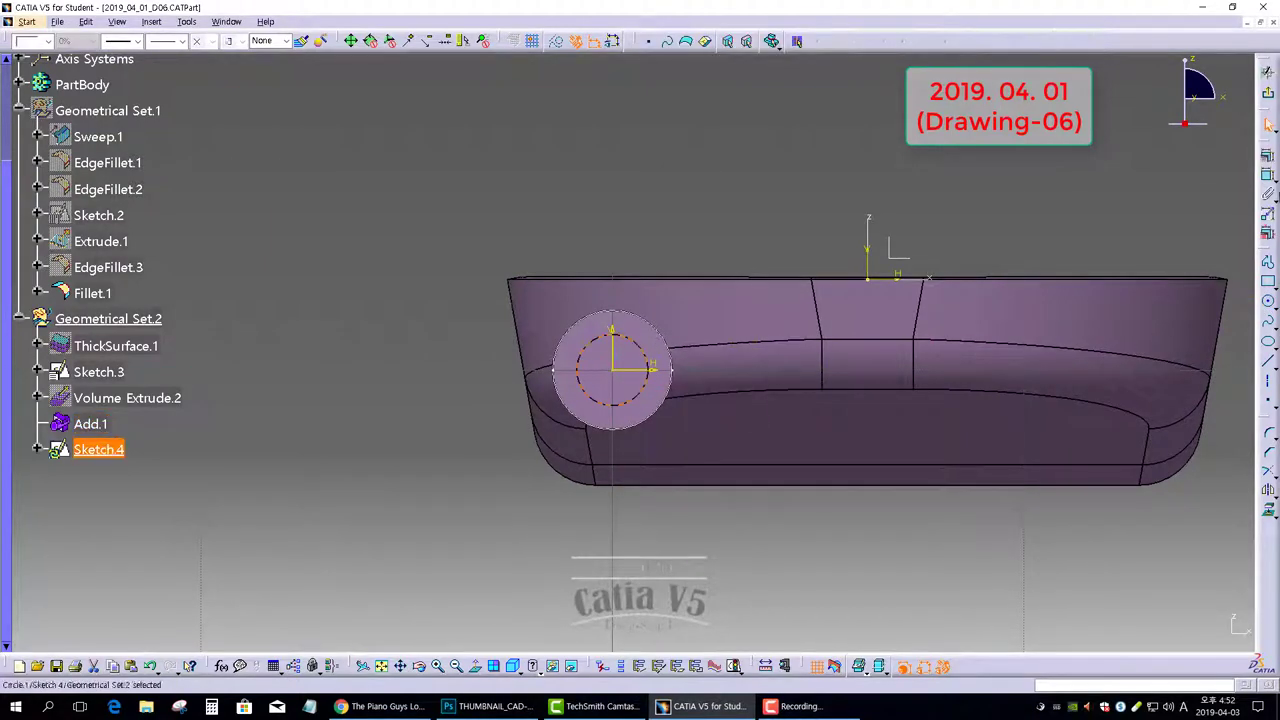
pyautogui.doubleClick(591, 218)
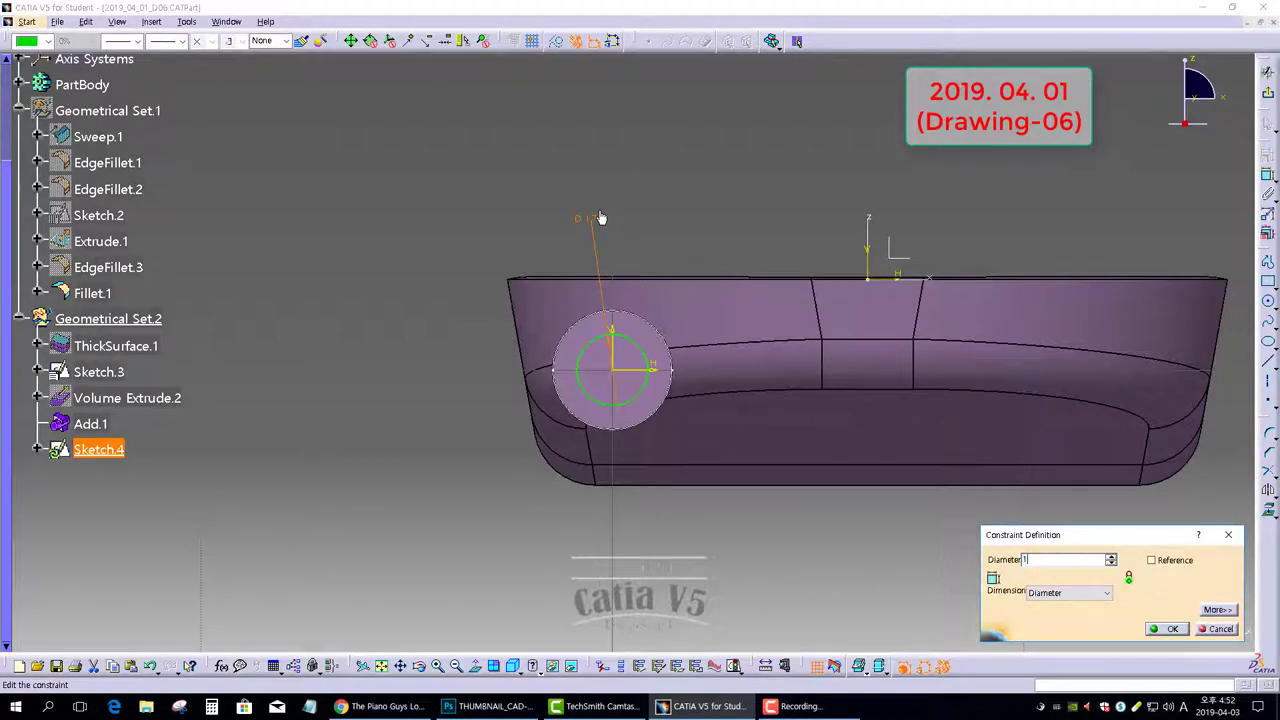
pyautogui.press('Return')
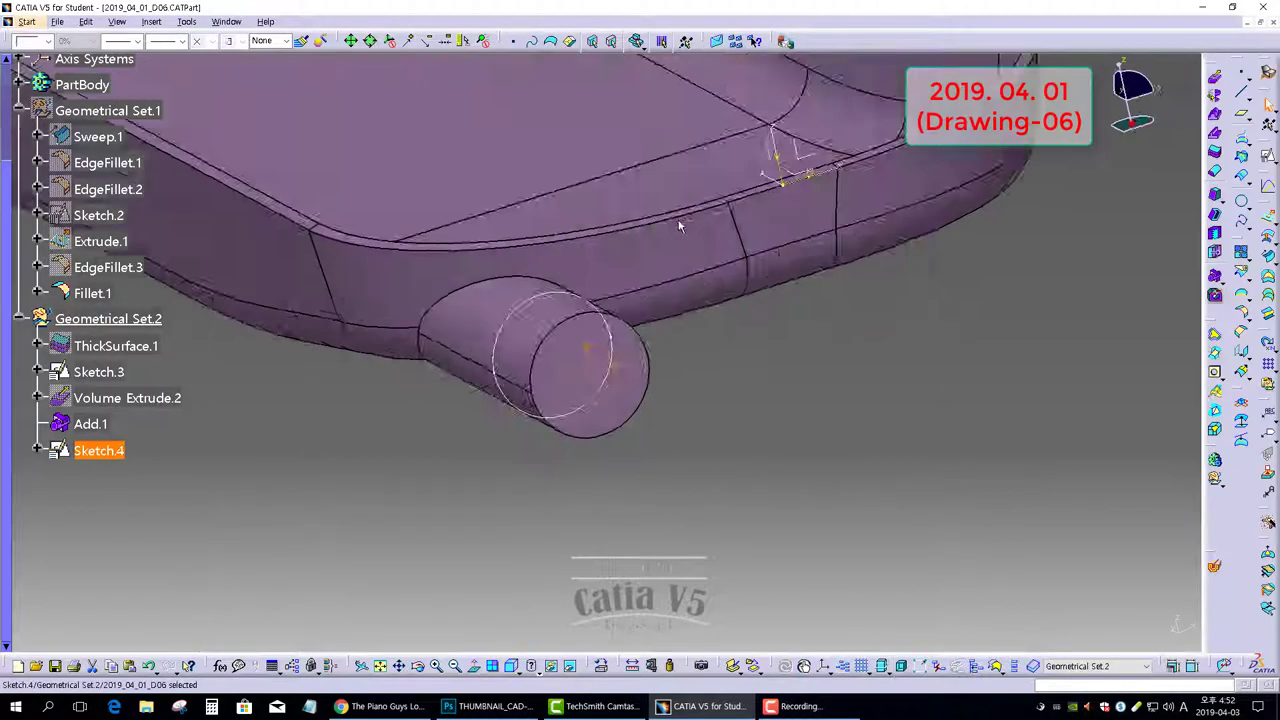
# Extrude the small circle as a volume in both directions, running through the cylinder and into the tray
pyautogui.moveTo(680, 226)
pyautogui.mouseDown(button='middle')
pyautogui.moveTo(623, 271)
pyautogui.moveTo(722, 432)
pyautogui.moveTo(778, 402)
pyautogui.mouseUp(button='middle')
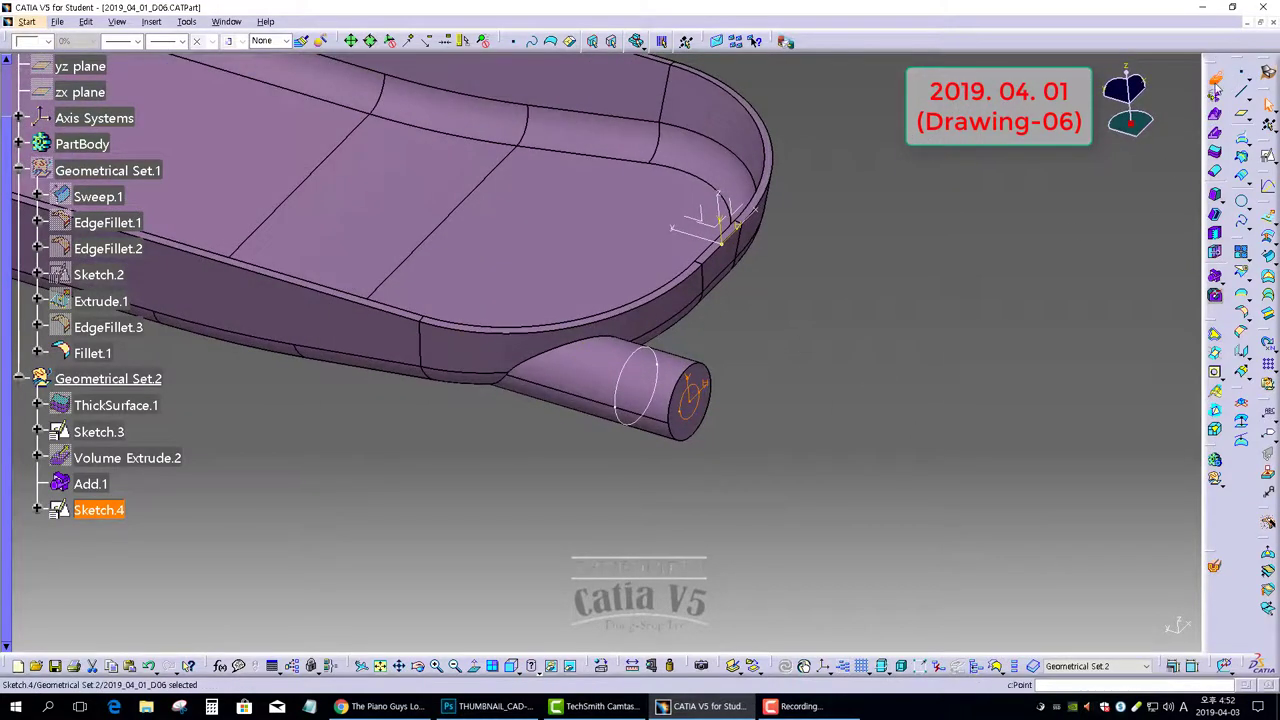
pyautogui.click(1215, 86)
pyautogui.moveTo(434, 303); pyautogui.dragTo(700, 480, button='middle')
pyautogui.click(1062, 628)
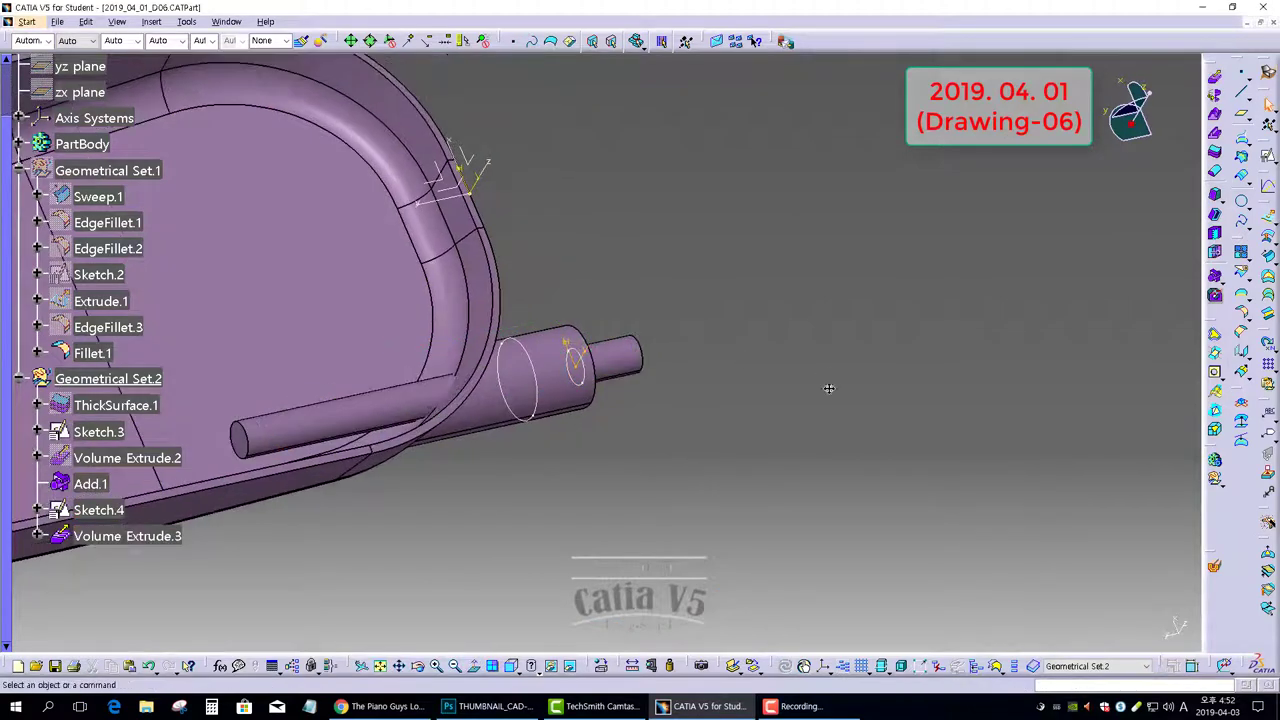
pyautogui.moveTo(829, 388); pyautogui.dragTo(804, 290, button='middle')
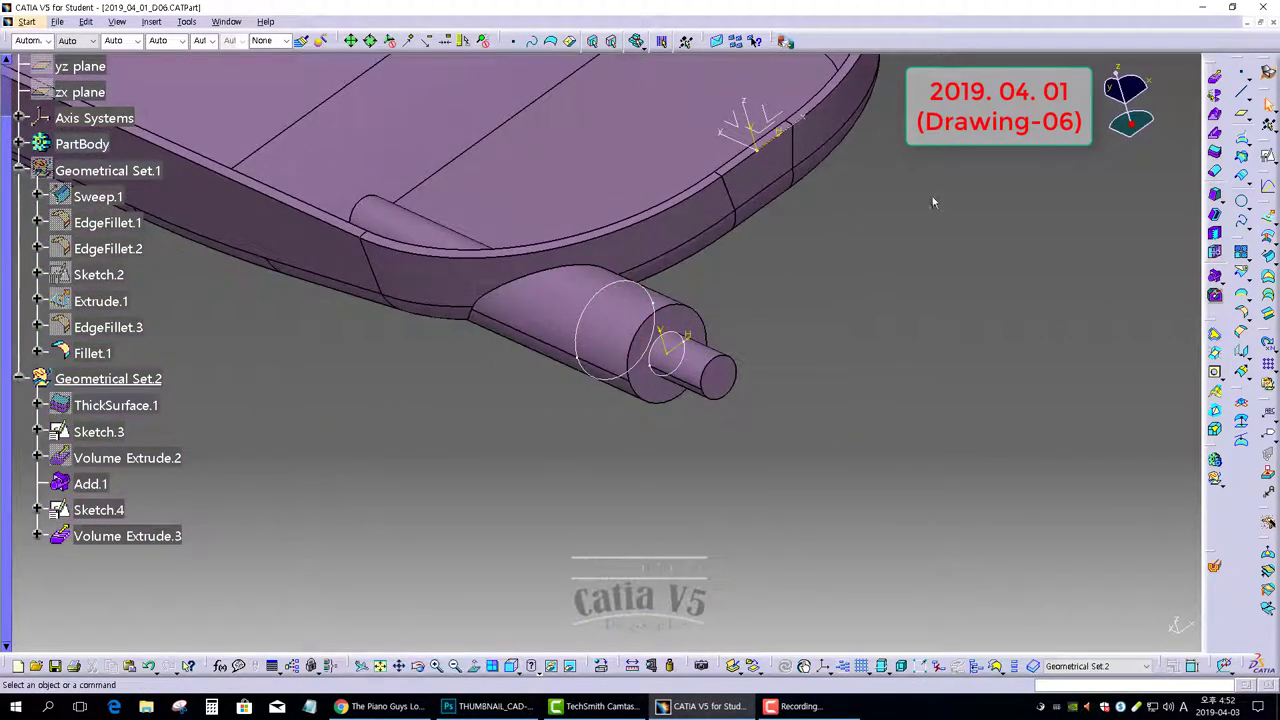
# Hide Sketch.3 and Sketch.4, the two circle sketches on the spout
pyautogui.rightClick(611, 288)
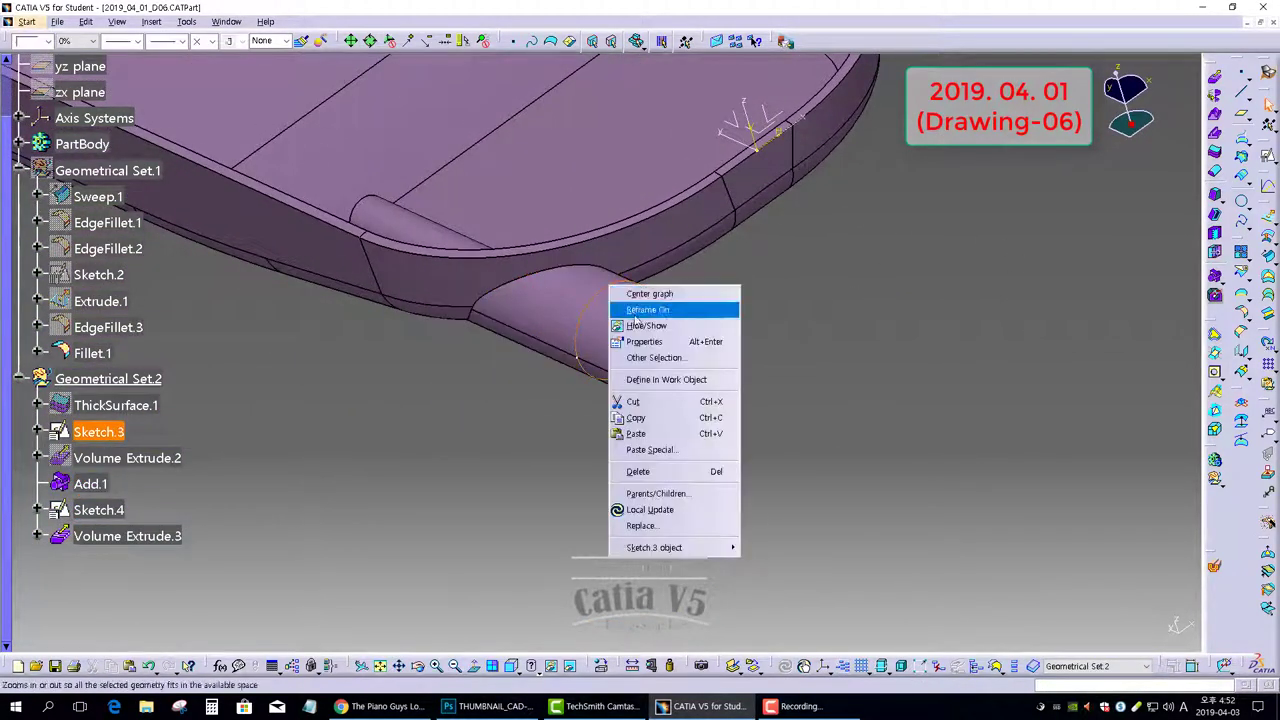
pyautogui.click(642, 326)
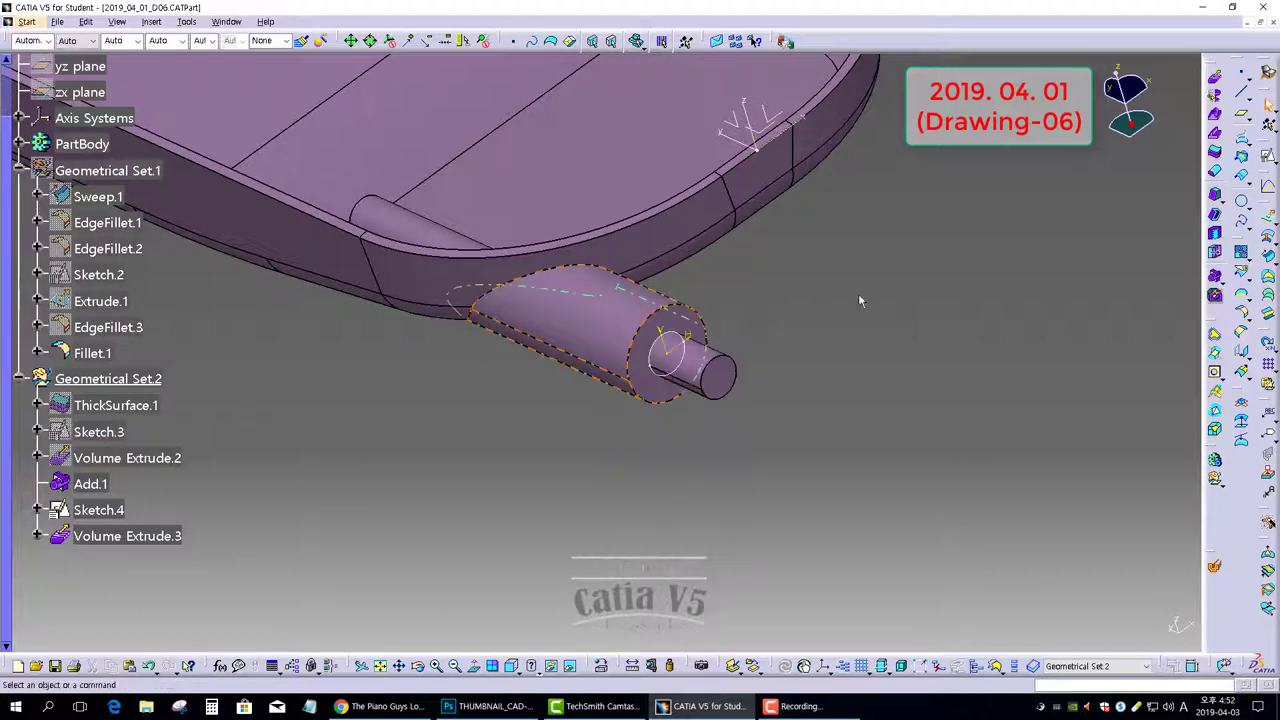
pyautogui.rightClick(684, 340)
pyautogui.press('Escape')
# Remove Volume Extrude.3 from the joined body, using Add.1 as the base object, to bore the spout
pyautogui.moveTo(589, 265); pyautogui.dragTo(652, 322, button='middle')
pyautogui.click(1218, 293)
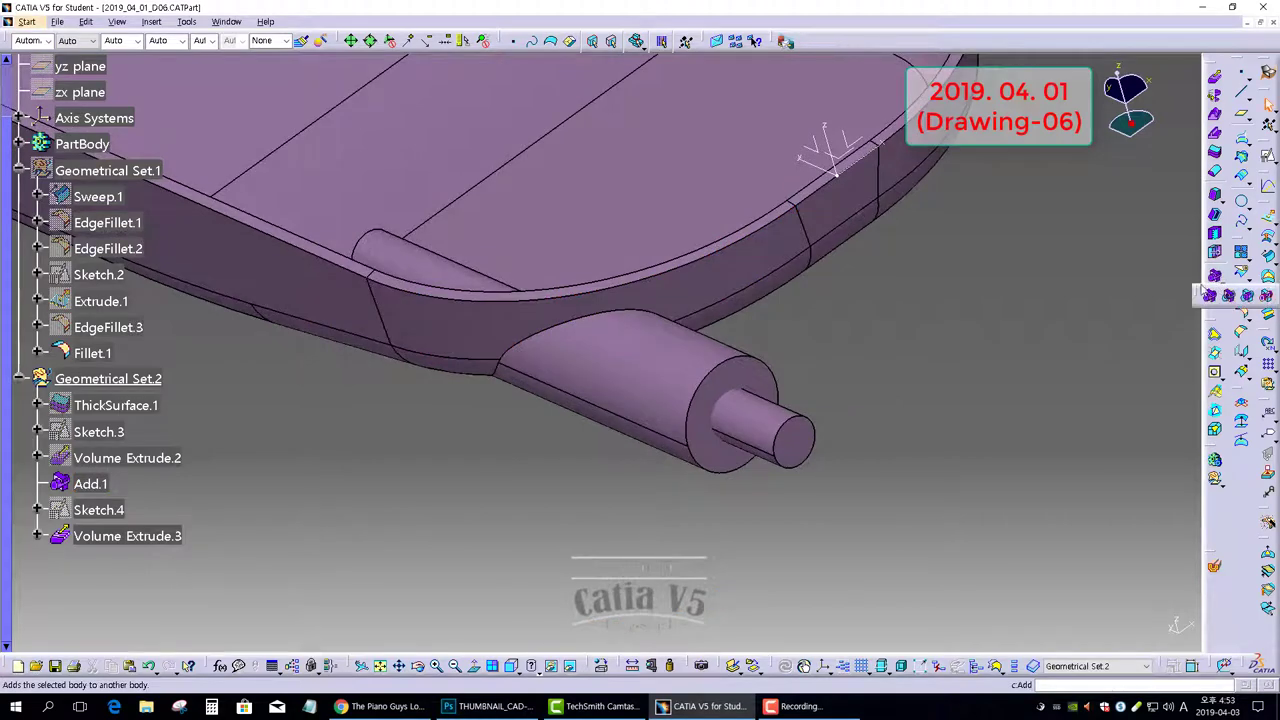
pyautogui.click(1233, 297)
pyautogui.click(640, 372)
pyautogui.click(763, 423)
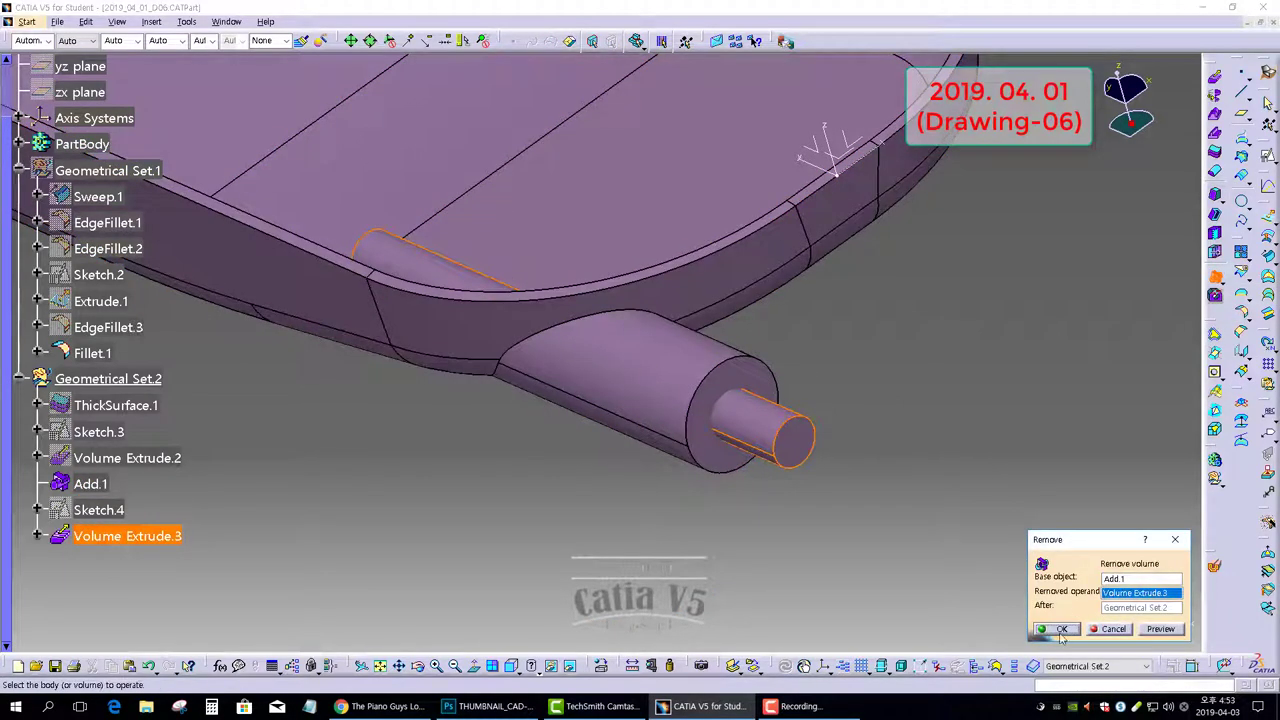
pyautogui.click(1062, 629)
pyautogui.moveTo(740, 395); pyautogui.dragTo(588, 403, button='middle')
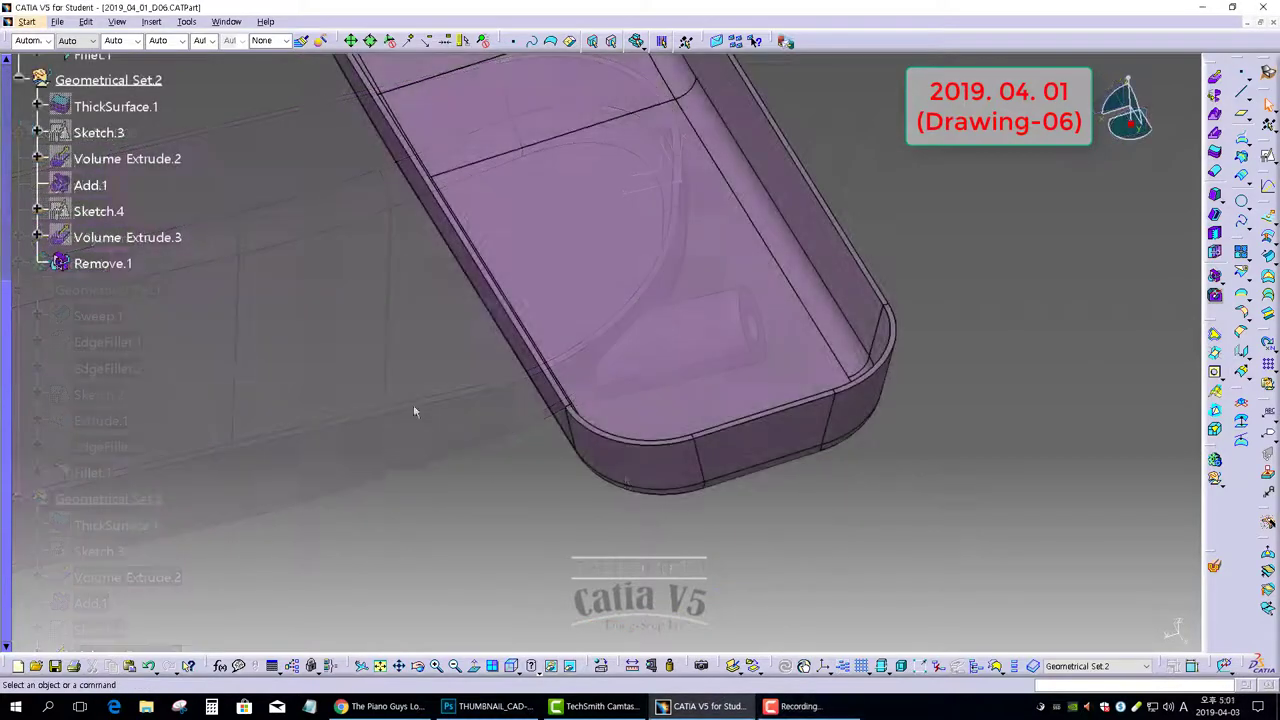
# Start a positioned sketch on the flat inner floor of the tray, keeping the implicit origin and orientation
pyautogui.moveTo(415, 411)
pyautogui.mouseDown(button='middle')
pyautogui.moveTo(460, 289)
pyautogui.moveTo(651, 486)
pyautogui.moveTo(590, 330)
pyautogui.moveTo(603, 330)
pyautogui.moveTo(632, 386)
pyautogui.mouseUp(button='middle')
pyautogui.click(1268, 156)
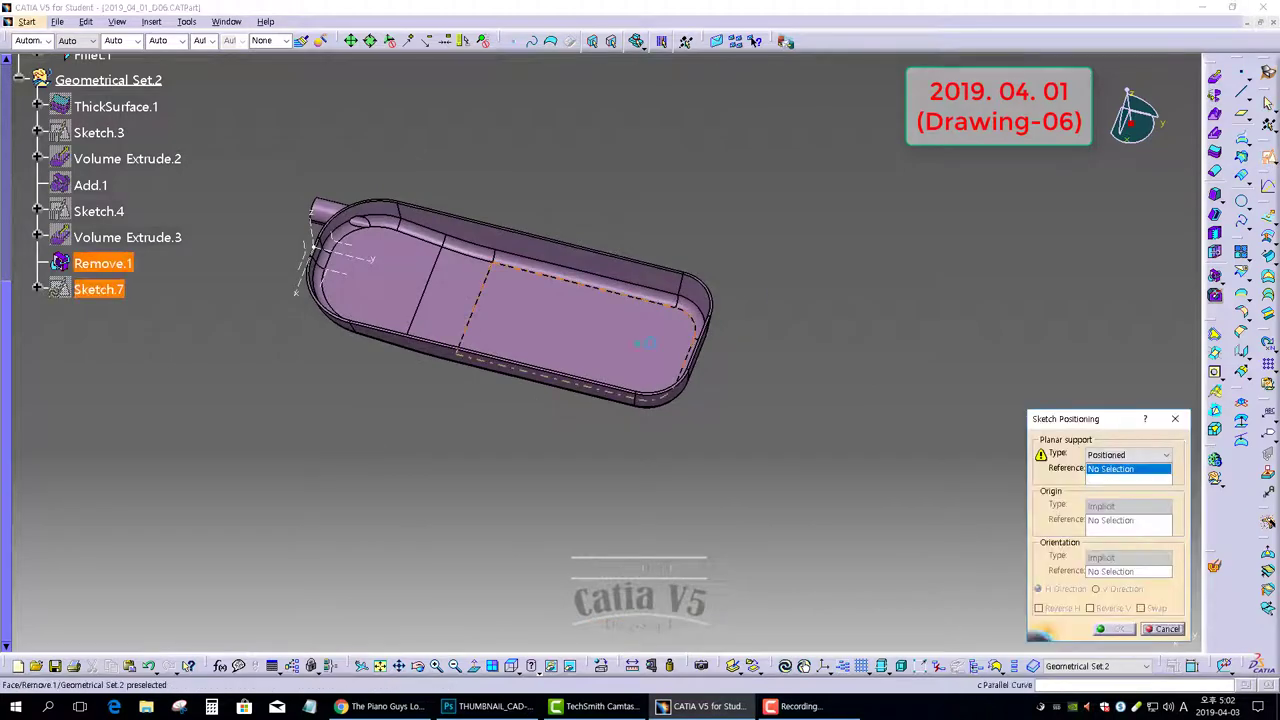
pyautogui.click(621, 342)
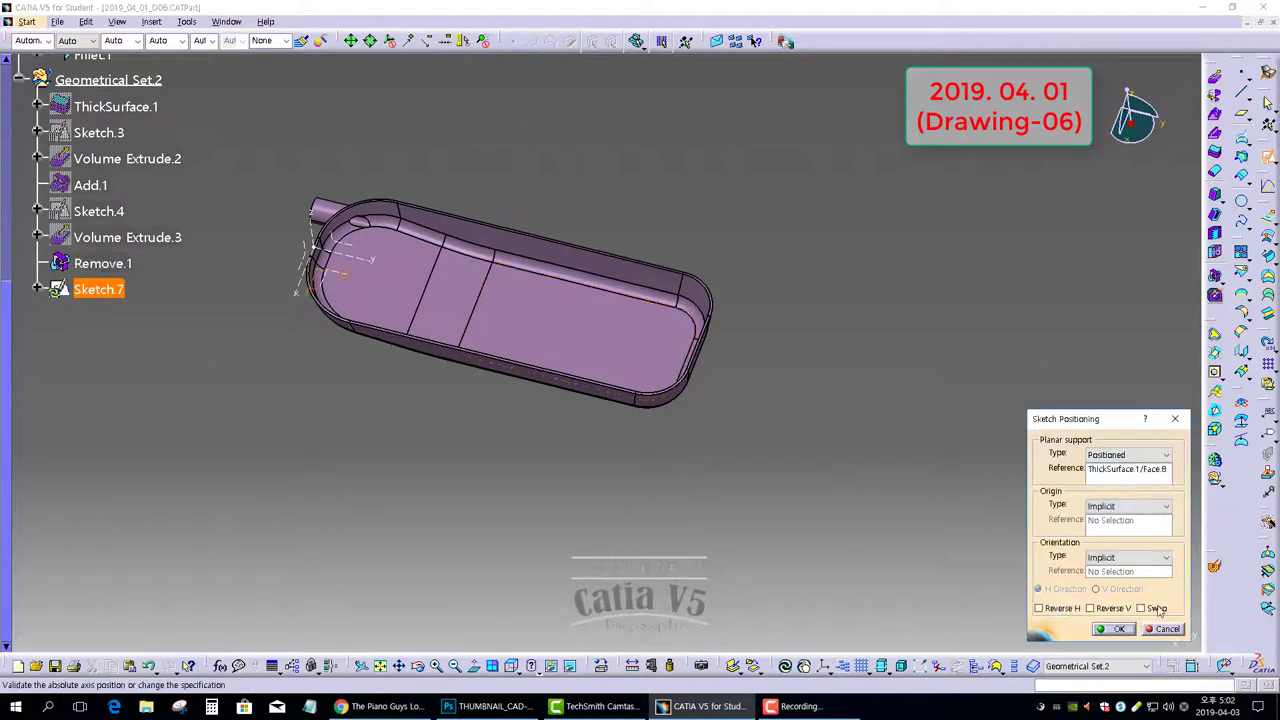
pyautogui.click(1116, 630)
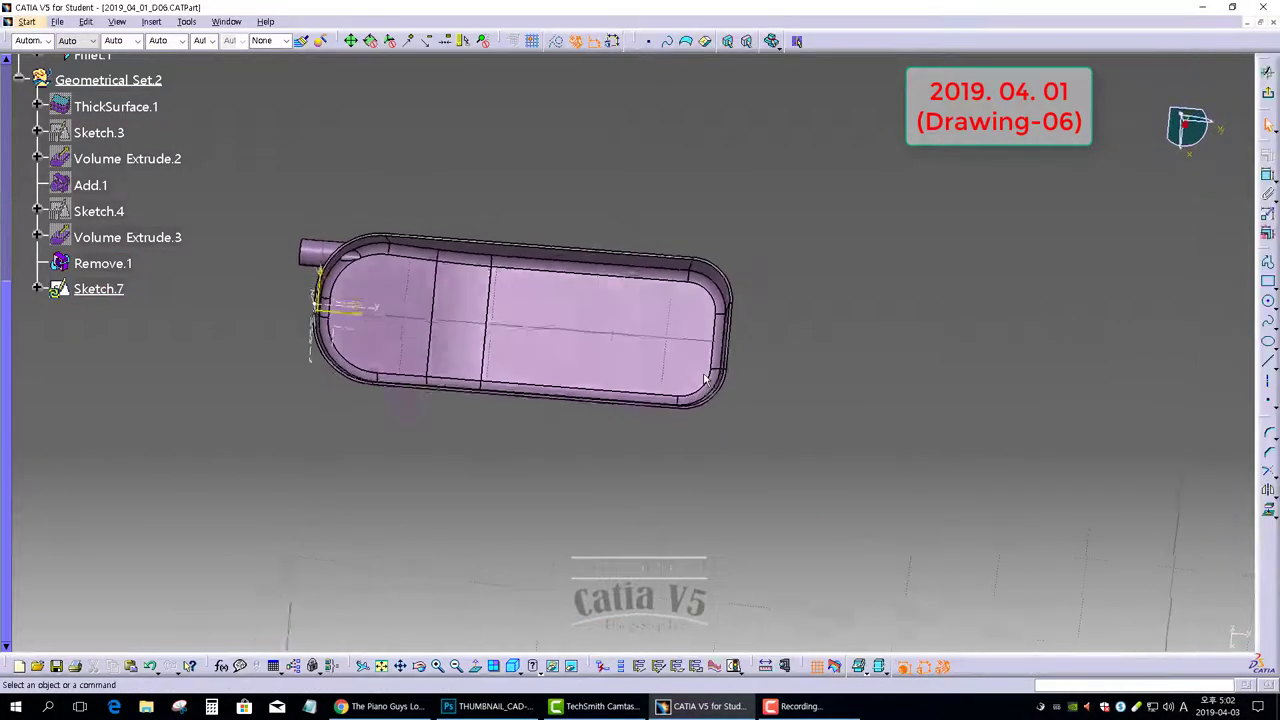
pyautogui.moveTo(584, 370); pyautogui.dragTo(580, 318, button='middle')
pyautogui.moveTo(574, 320); pyautogui.dragTo(750, 304, button='middle')
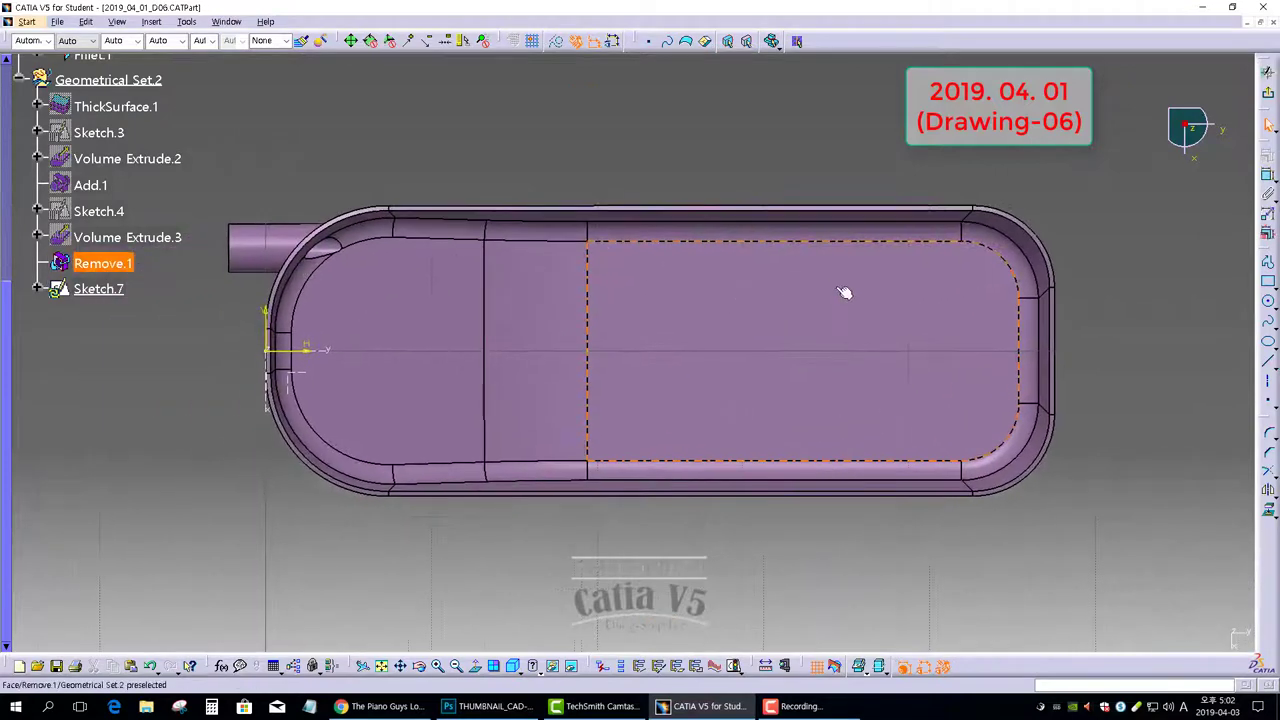
# Sketch a long rectangle inside the tray outline, straddling the horizontal sketch axis
pyautogui.click(1269, 284)
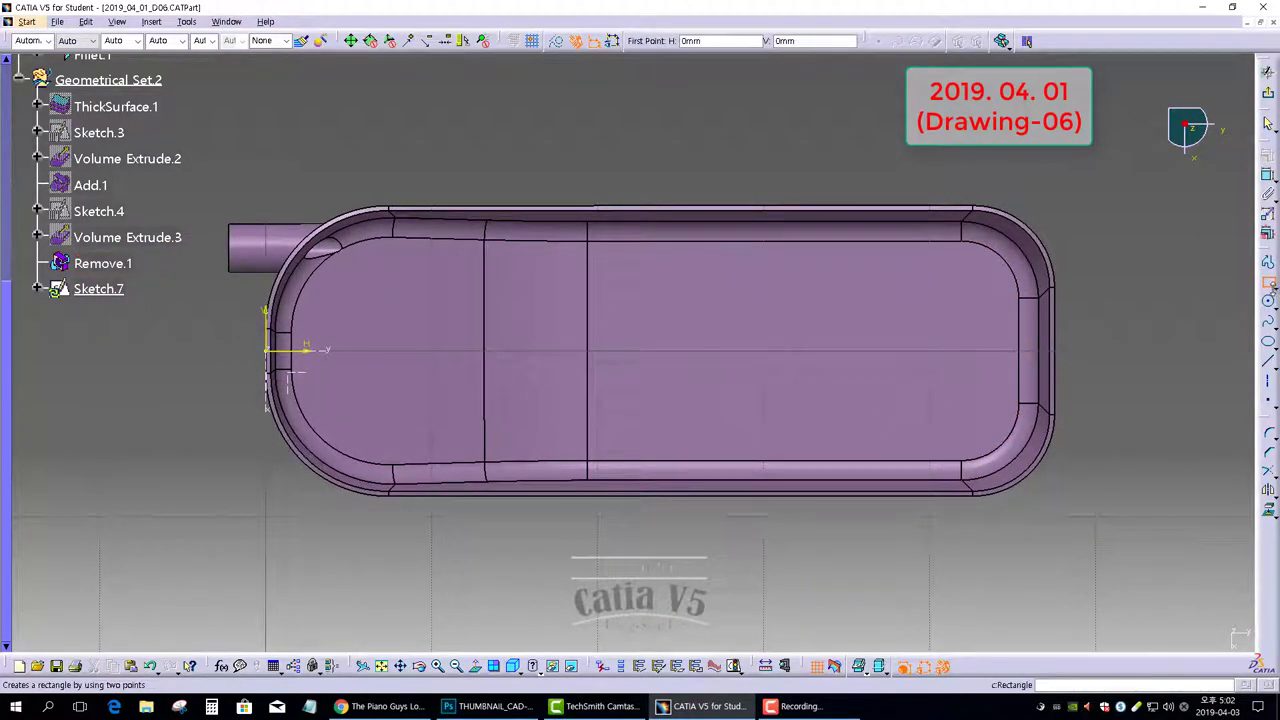
pyautogui.click(395, 289)
pyautogui.click(957, 421)
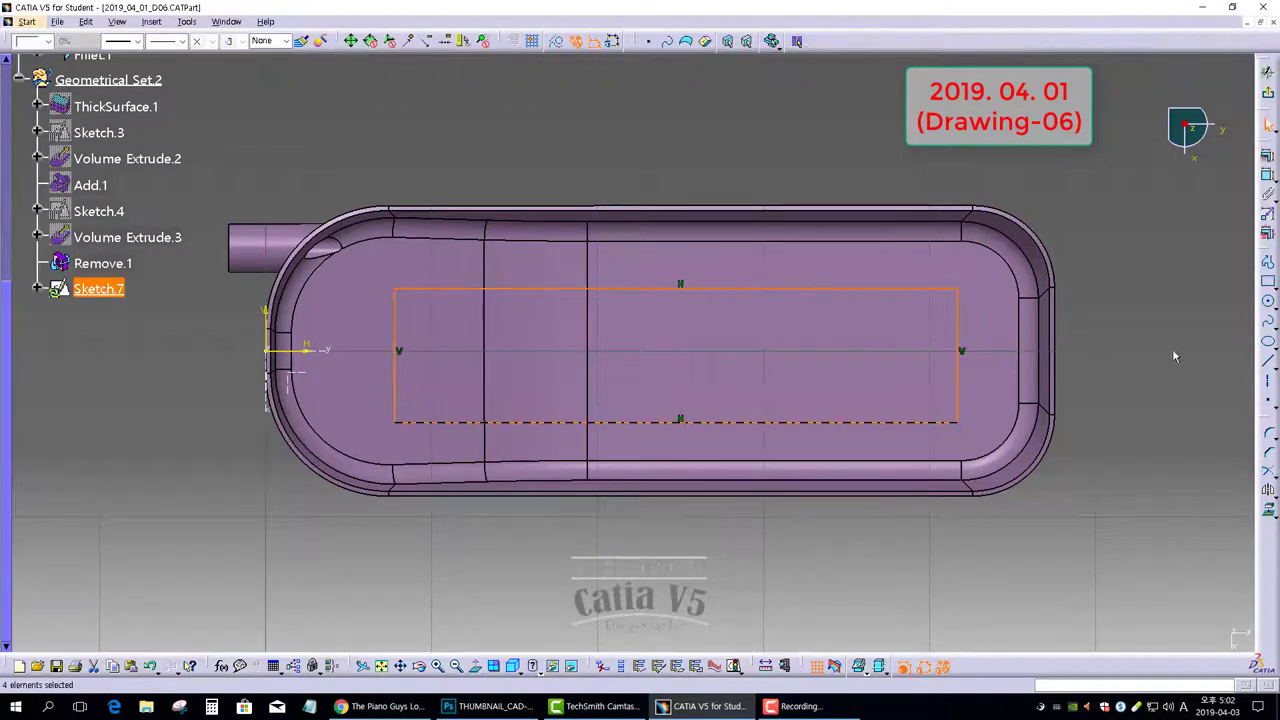
# Remove the horizontal constraints from the rectangle's long sides and make those sides symmetric about the horizontal sketch axis
pyautogui.click(680, 282)
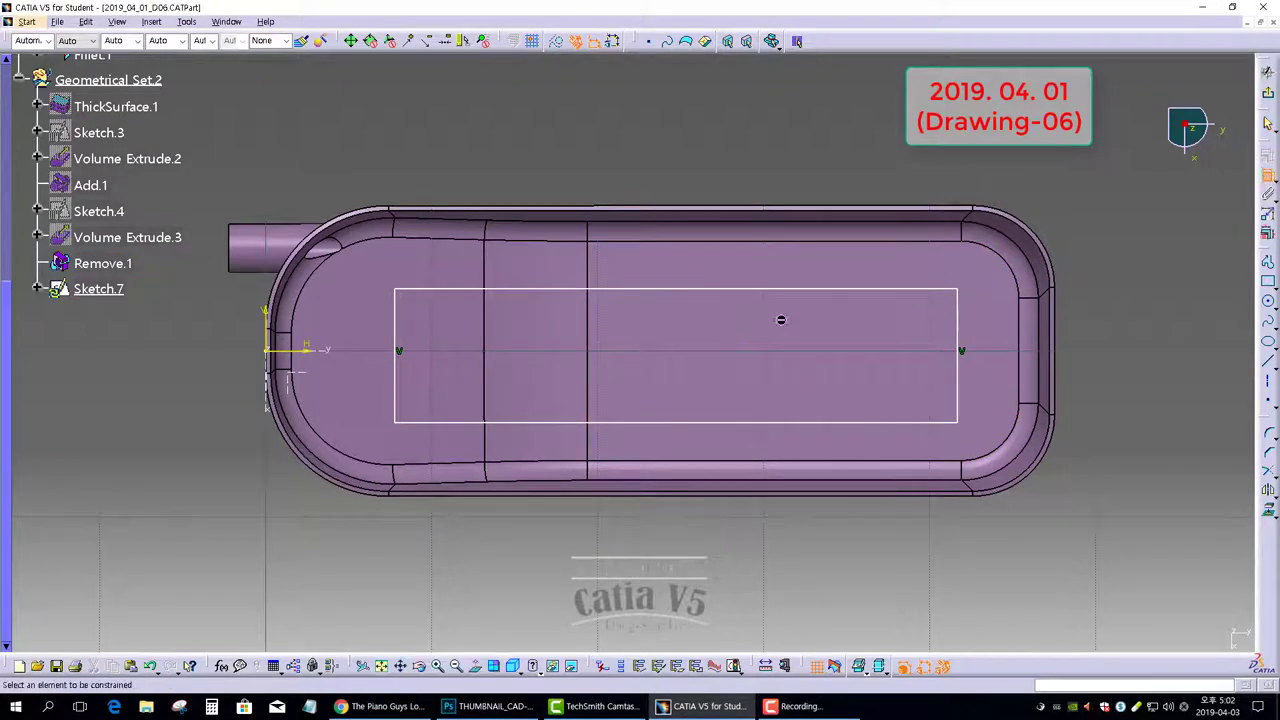
pyautogui.click(886, 290)
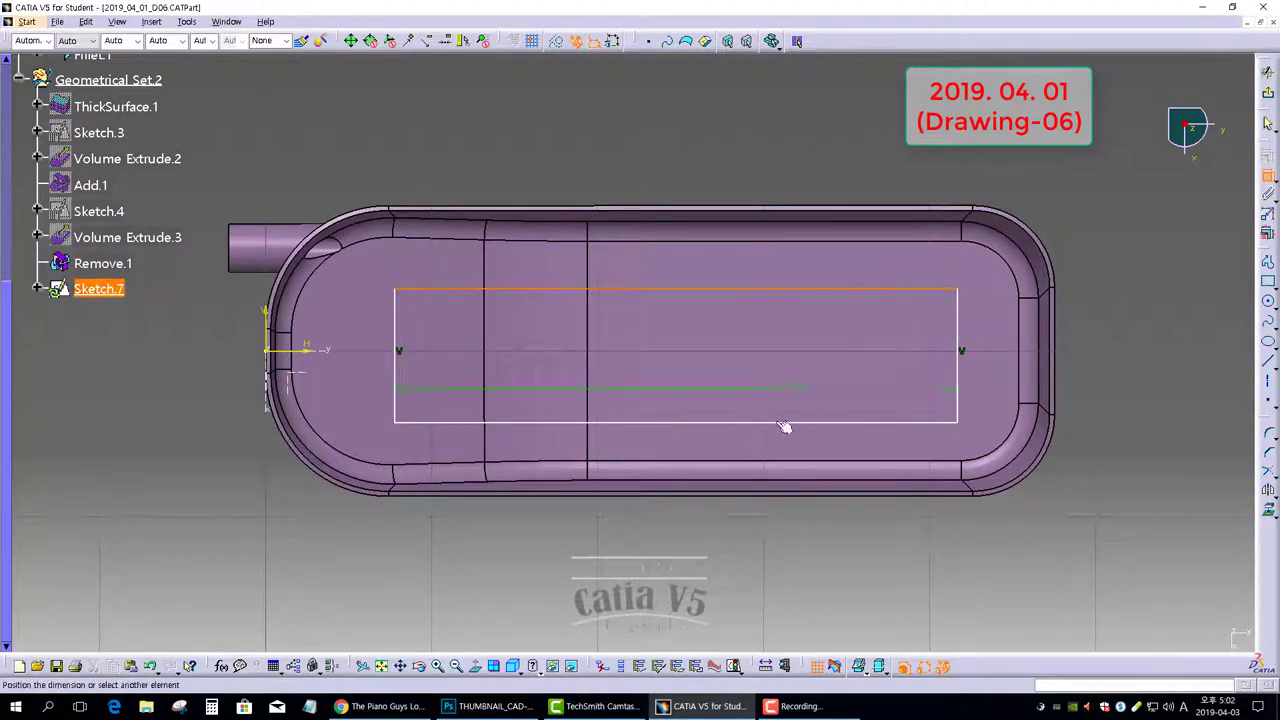
pyautogui.rightClick(753, 350)
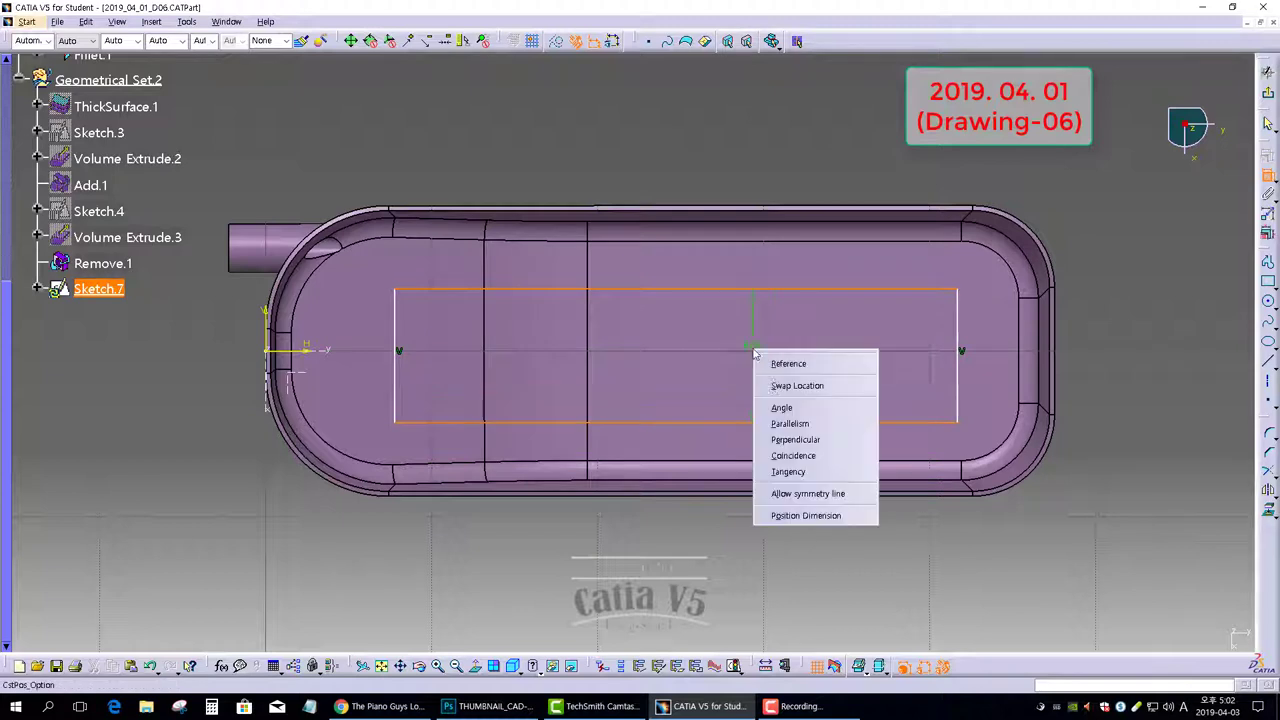
pyautogui.click(800, 493)
pyautogui.click(302, 350)
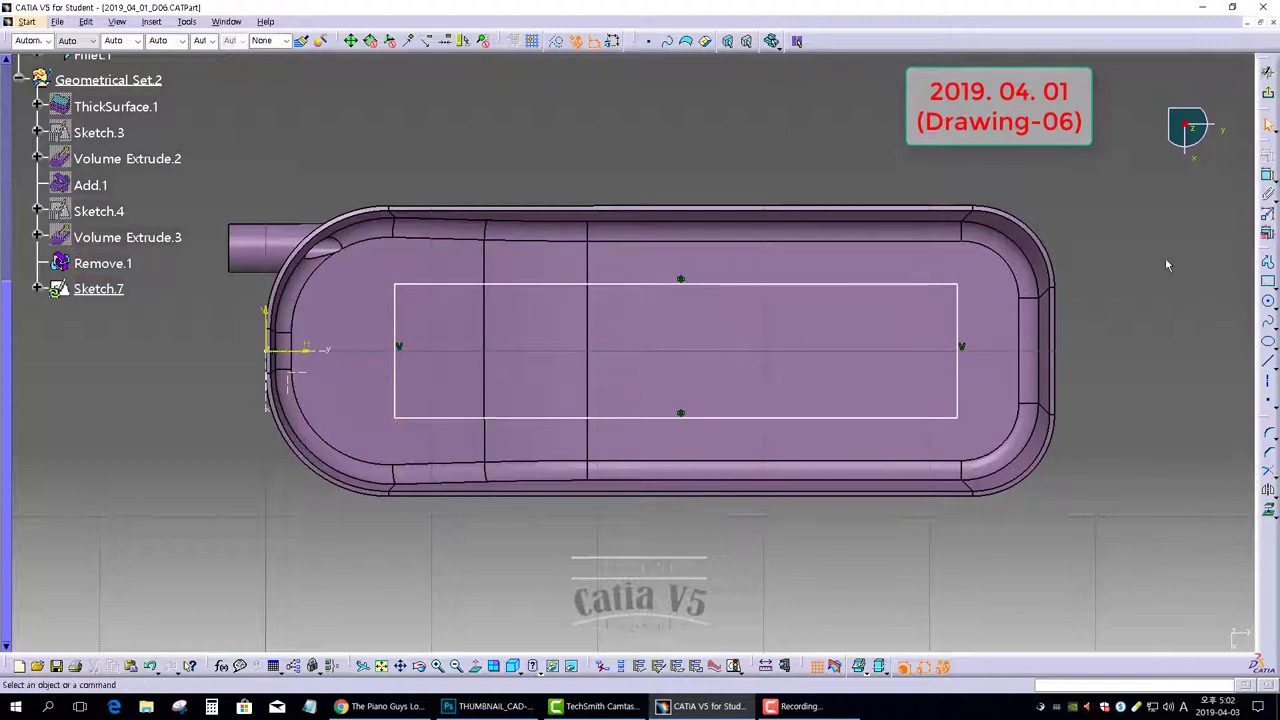
# Dimension the rectangle's far short side from the vertical sketch axis and set the distance to 42.5 mm
pyautogui.click(1268, 175)
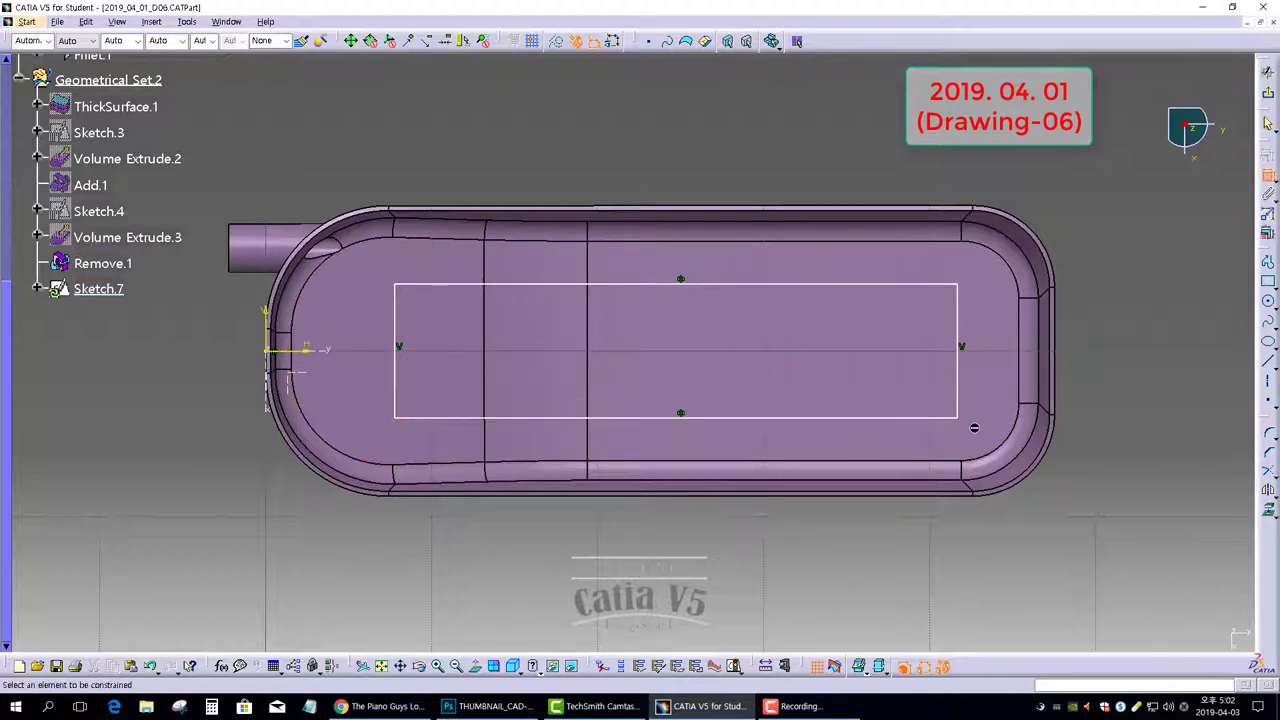
pyautogui.click(960, 364)
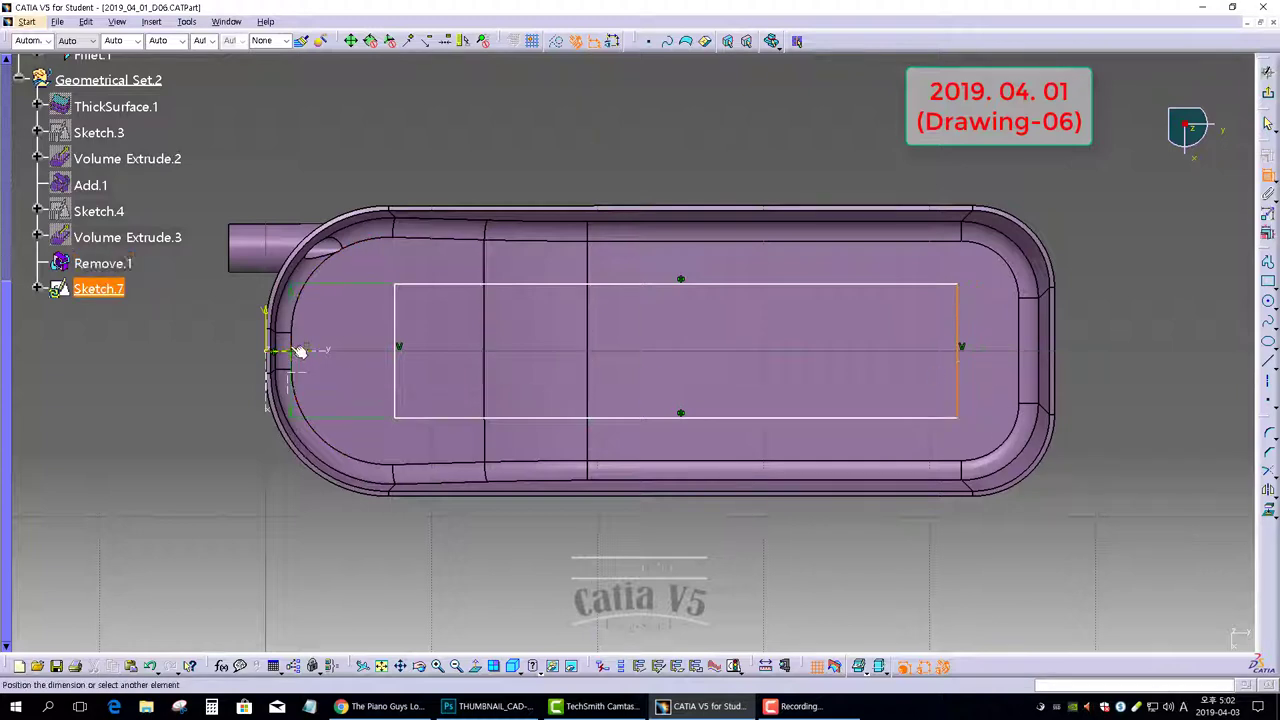
pyautogui.click(271, 330)
pyautogui.click(552, 547)
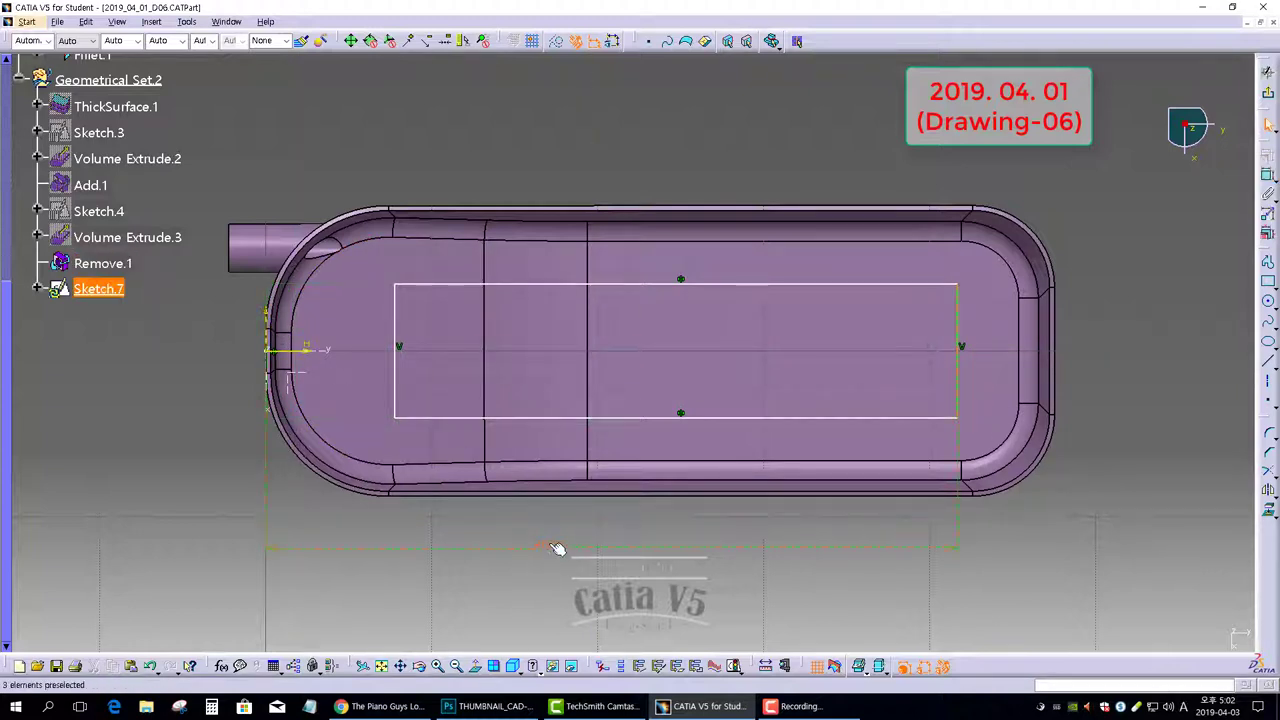
pyautogui.doubleClick(549, 547)
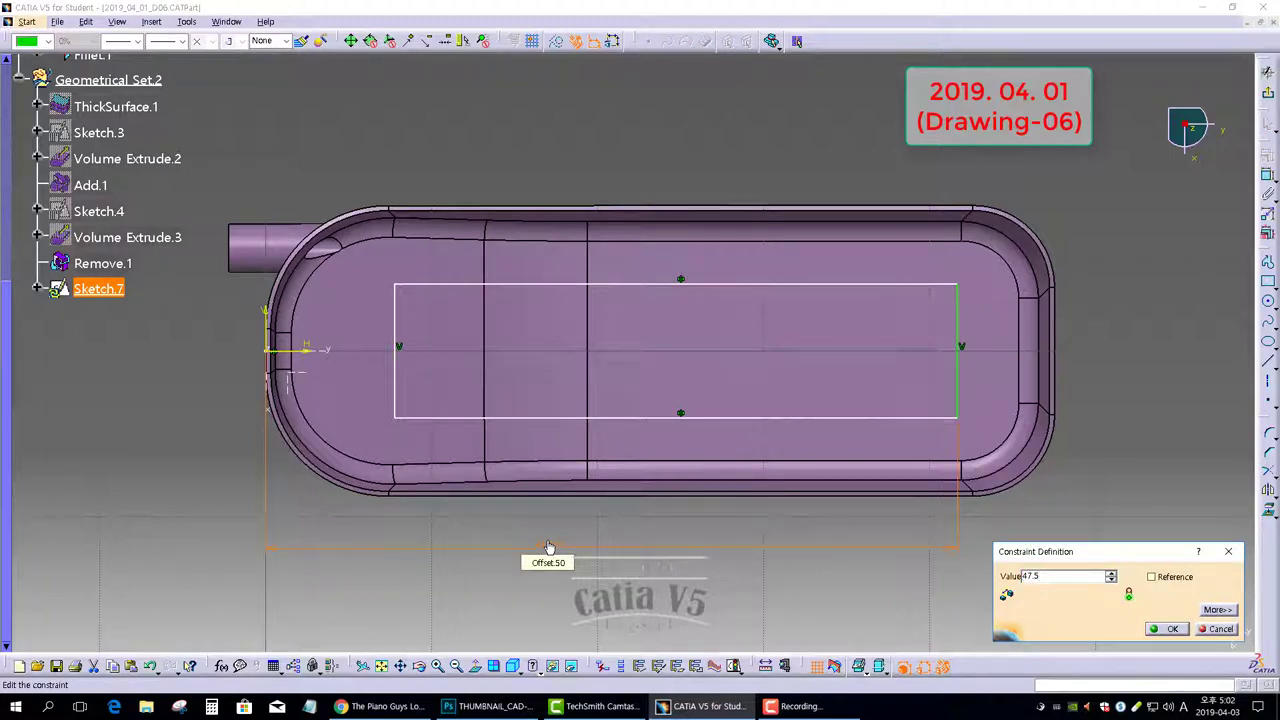
pyautogui.press('Return')
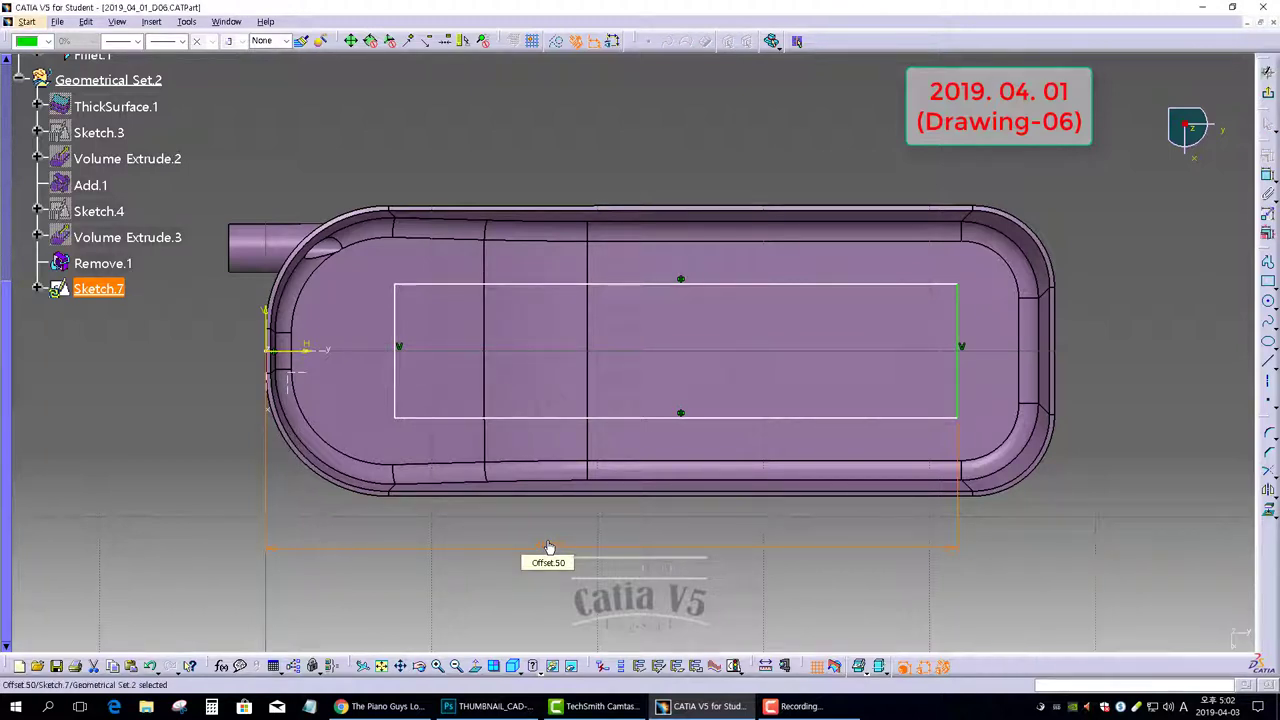
# Dimension the distance between the rectangle's two short sides and set it to 37 mm
pyautogui.click(1157, 350)
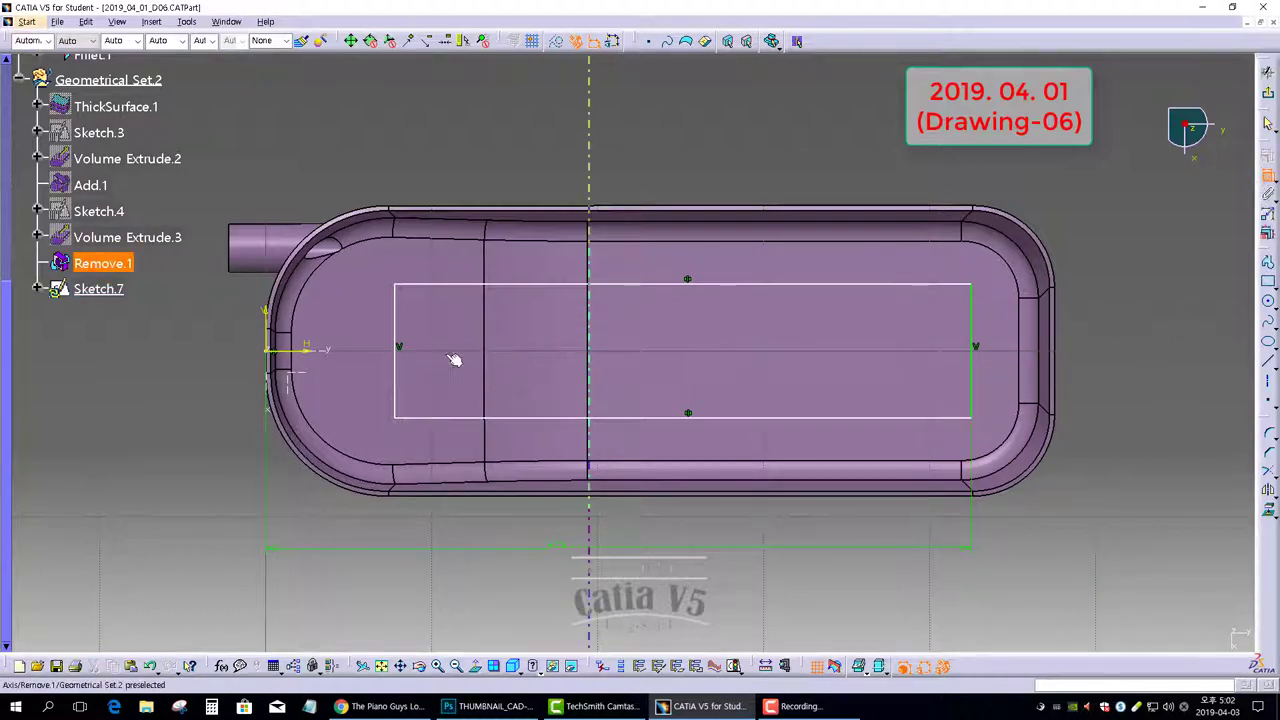
pyautogui.click(398, 362)
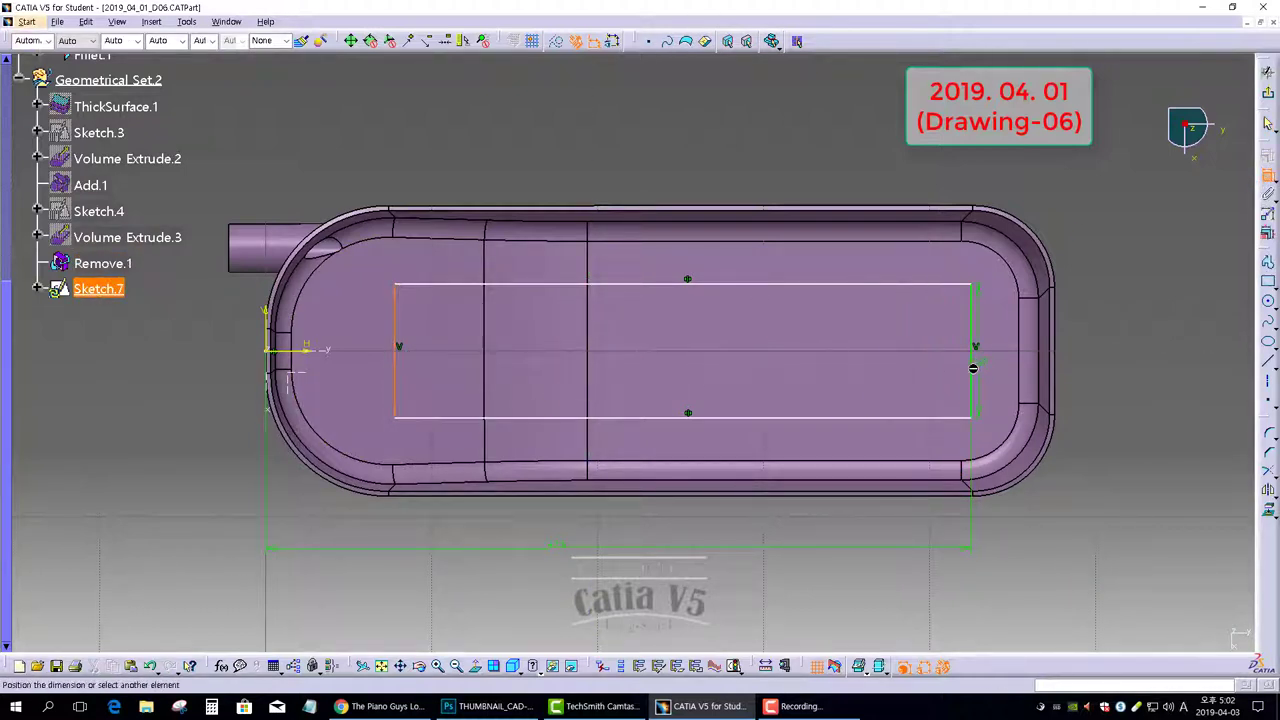
pyautogui.doubleClick(704, 513)
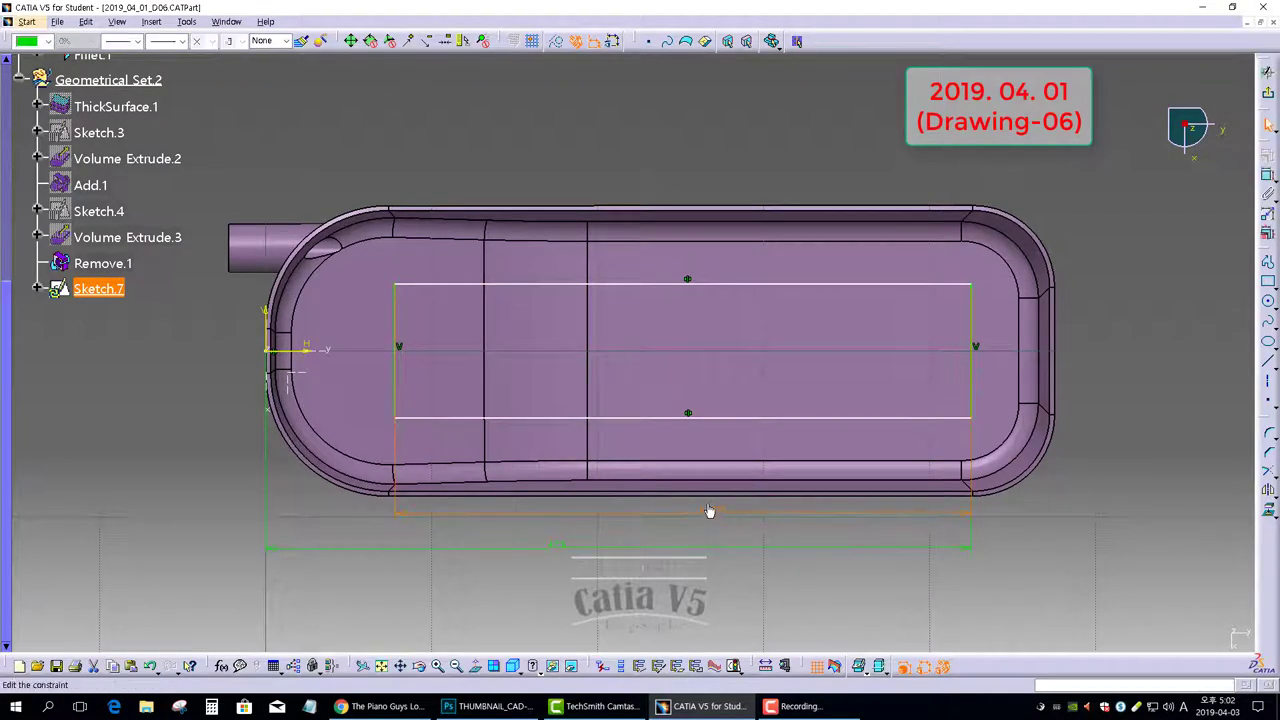
pyautogui.press('Return')
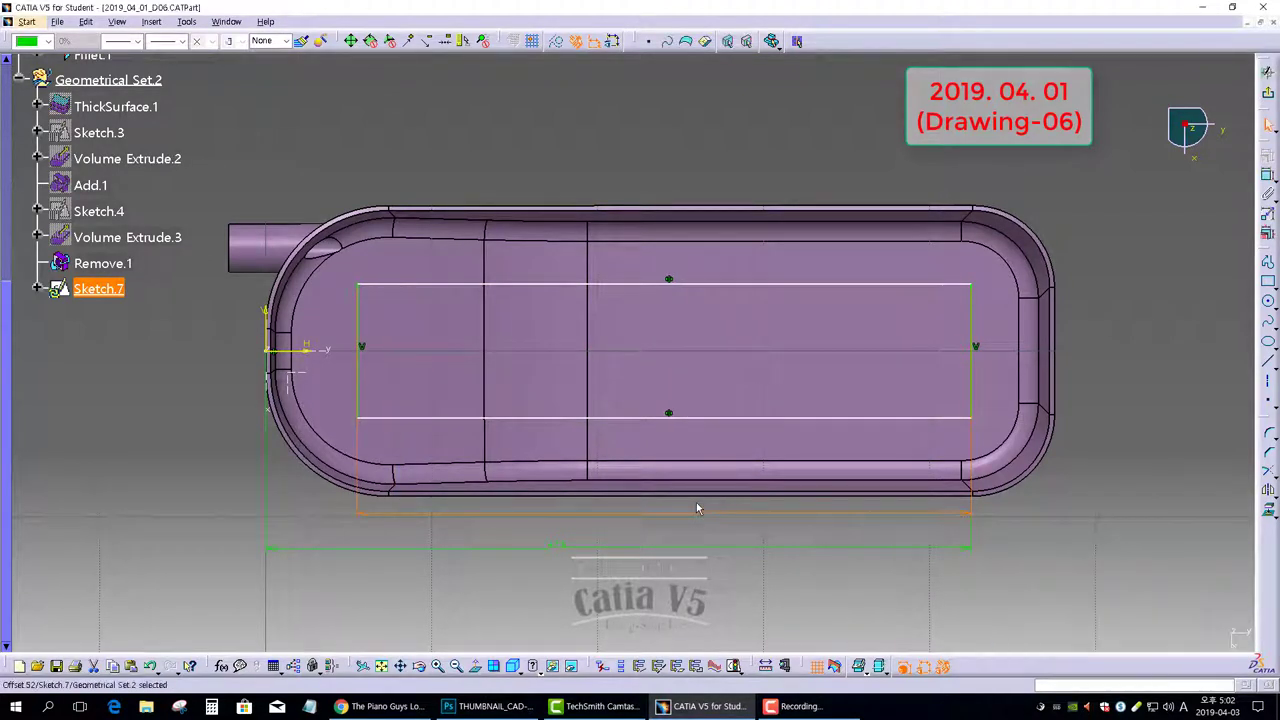
# Dimension the rectangle's far short side and set its length to 10 mm
pyautogui.click(1267, 179)
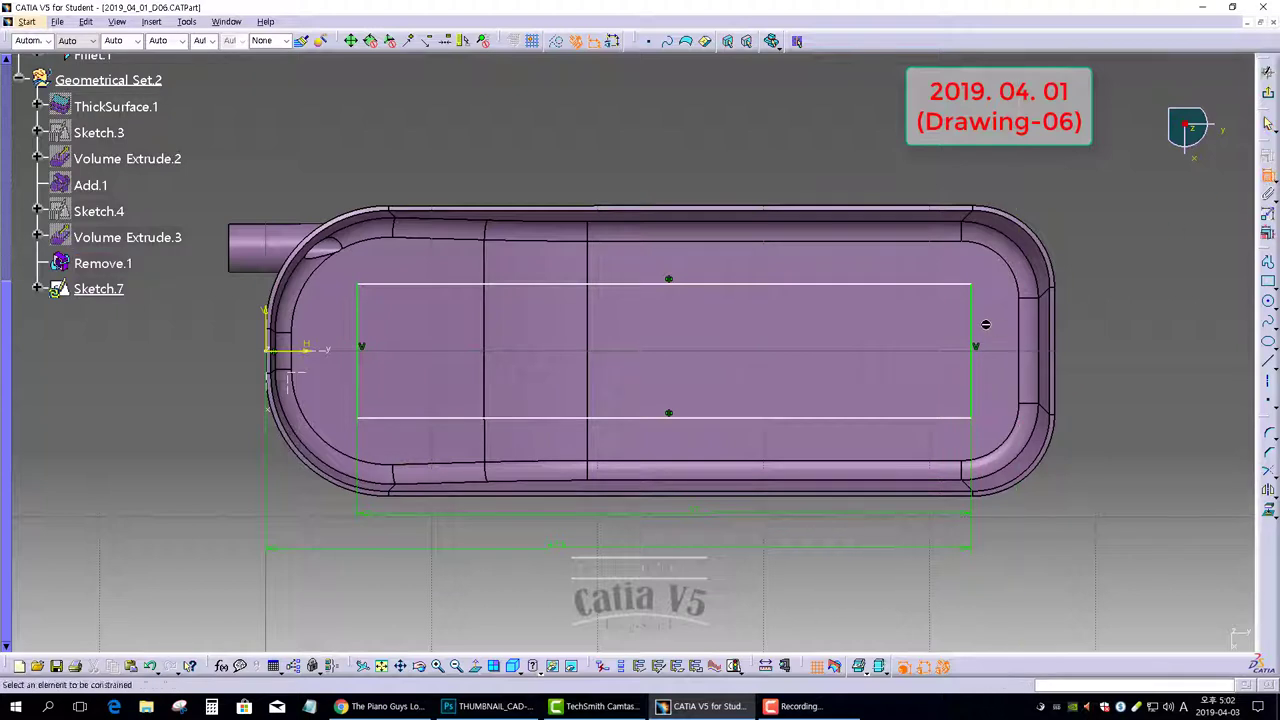
pyautogui.click(972, 318)
pyautogui.click(1138, 350)
pyautogui.doubleClick(1137, 348)
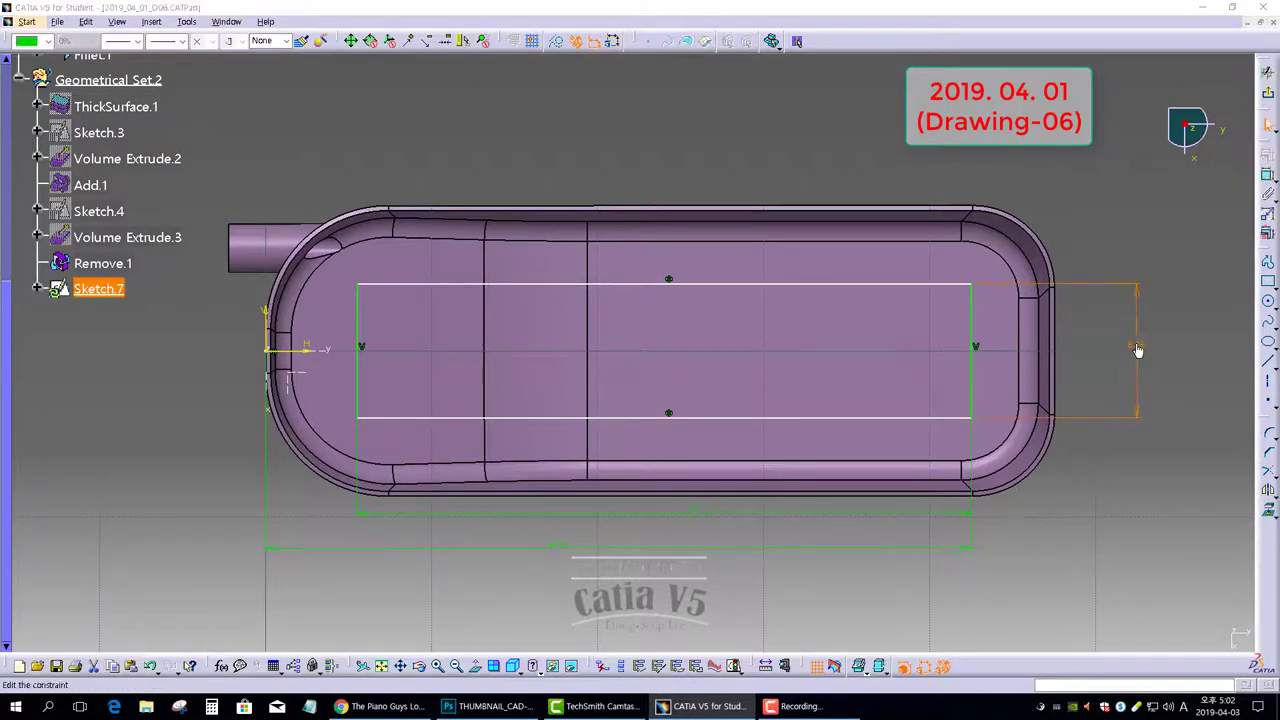
pyautogui.press('Return')
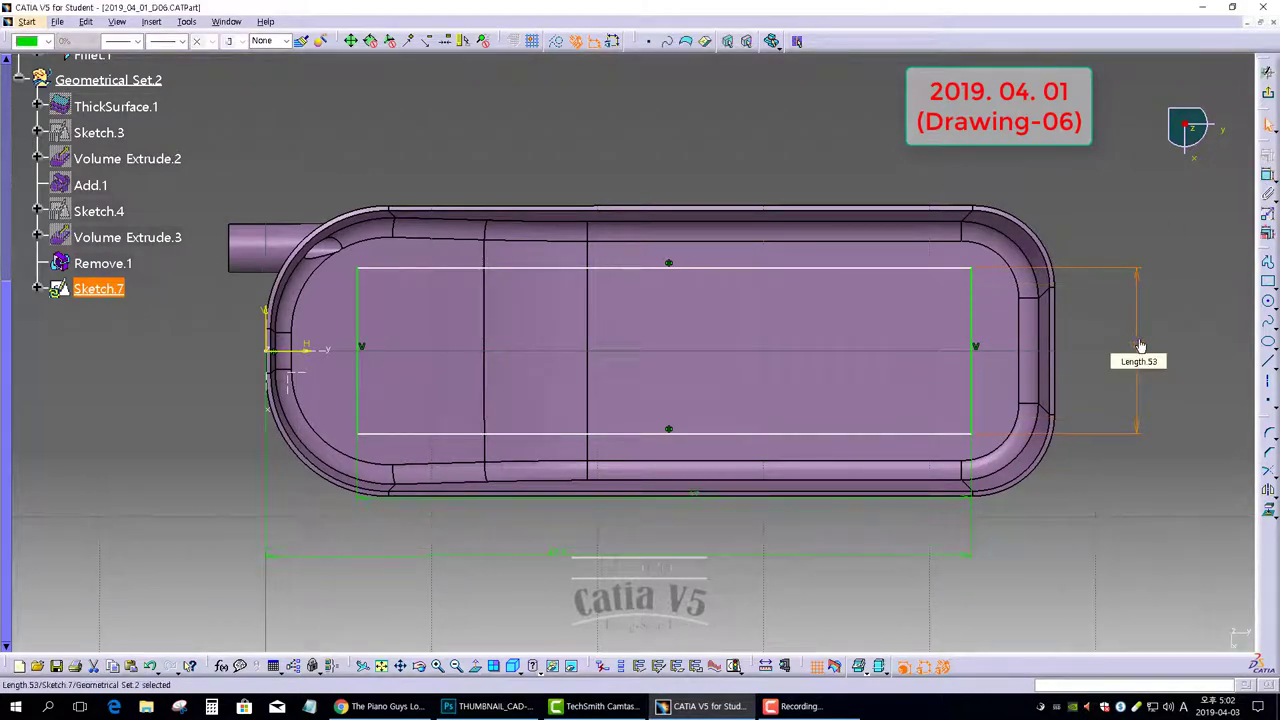
pyautogui.click(1090, 161)
pyautogui.click(1267, 177)
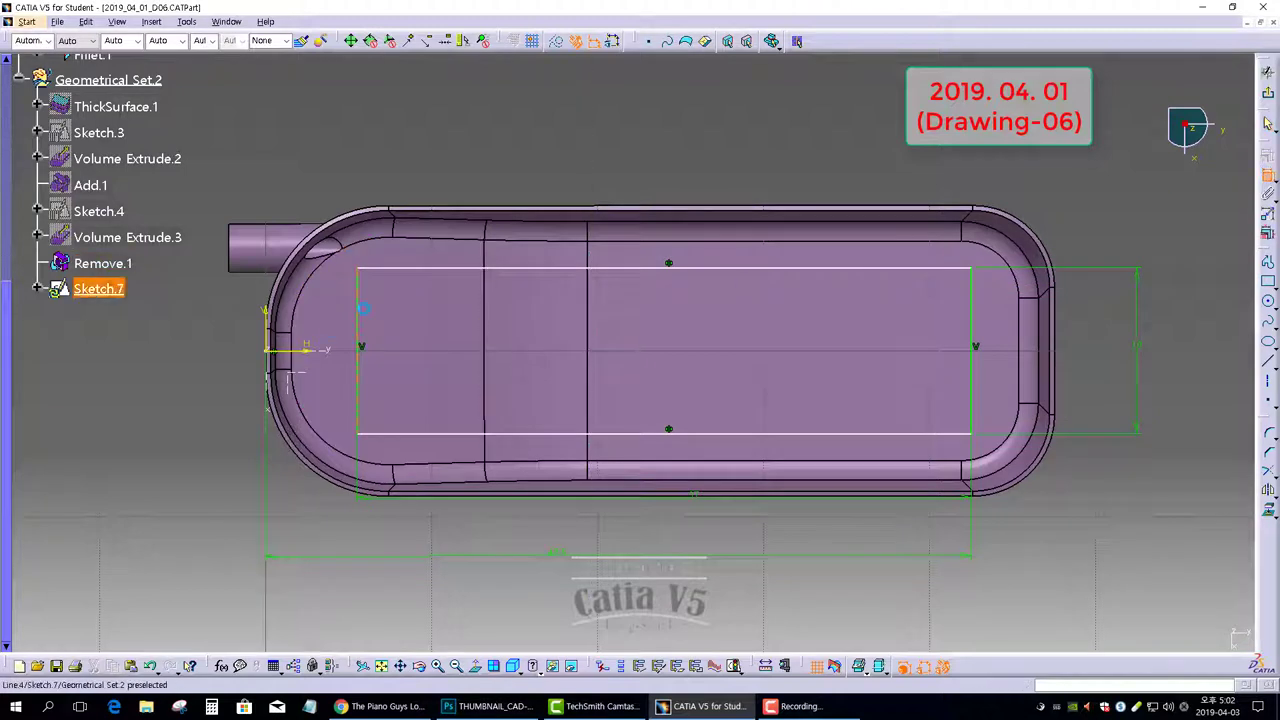
# Dimension the rectangle's near short side and set its length to 8 mm
pyautogui.click(359, 303)
pyautogui.doubleClick(190, 339)
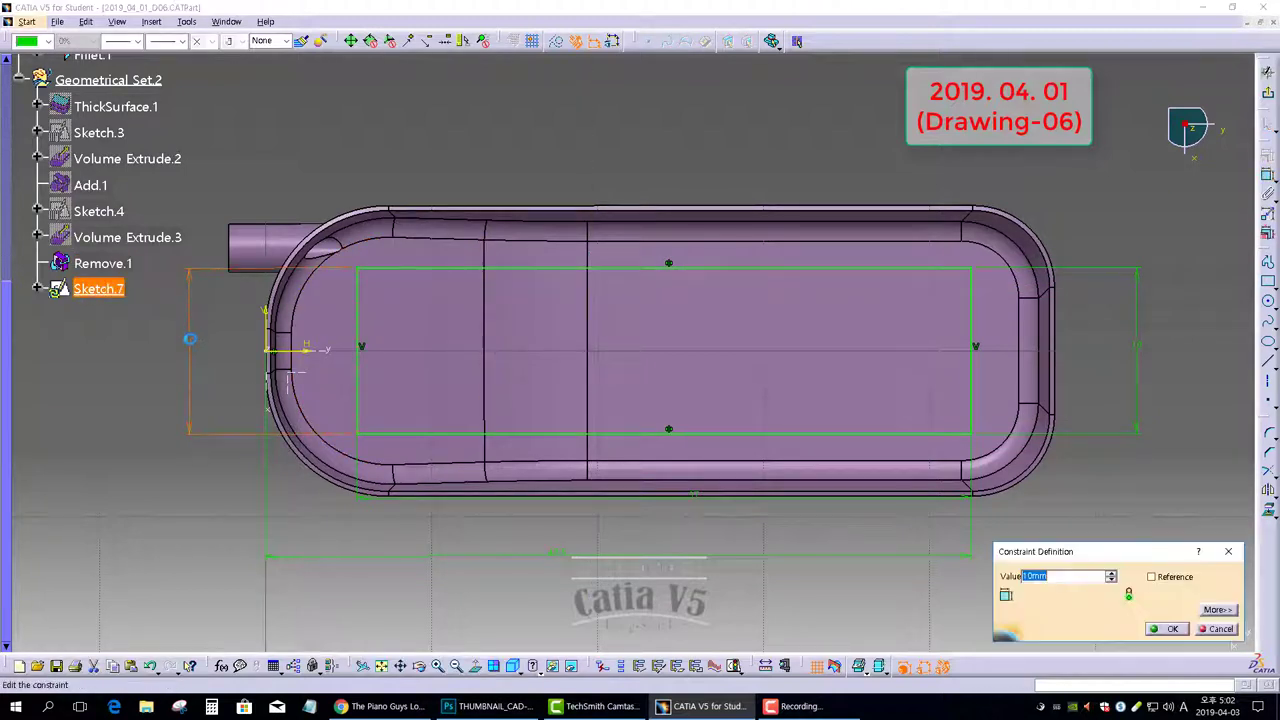
pyautogui.write('8')
pyautogui.press('Return')
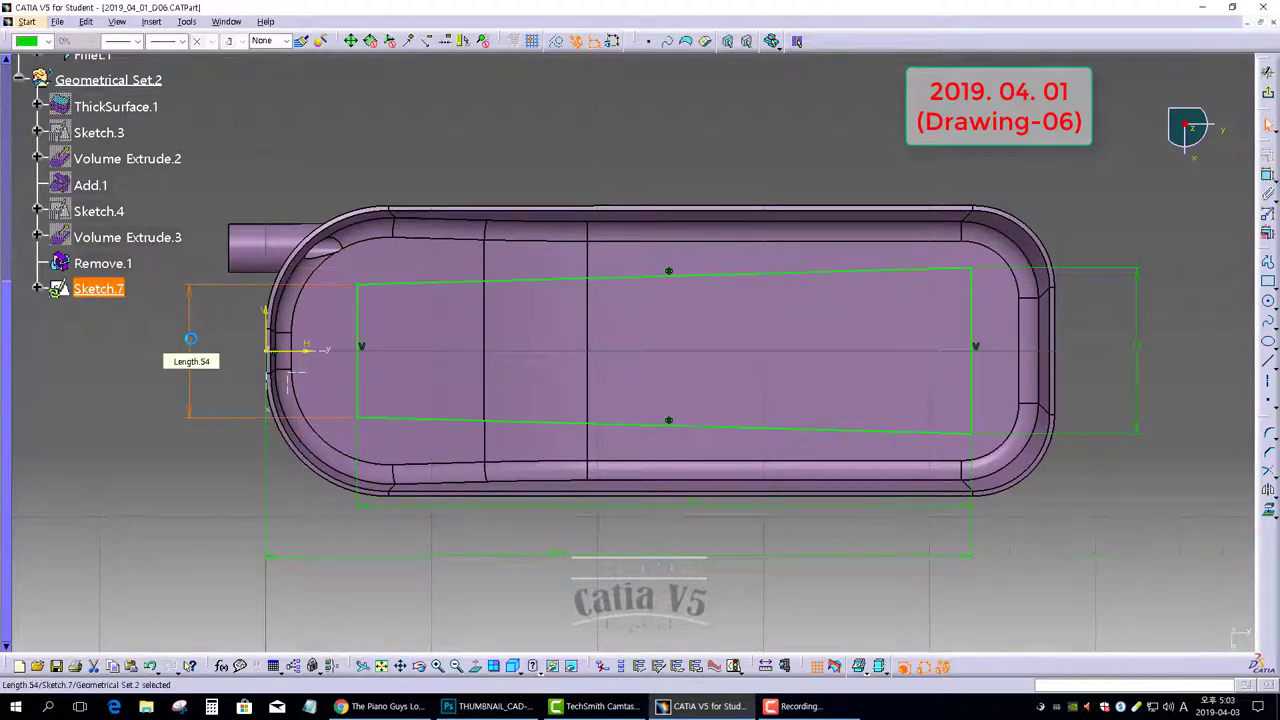
# Convert all four sides of the tapered outline to construction elements and exit the sketch
pyautogui.moveTo(337, 165)
pyautogui.mouseDown()
pyautogui.moveTo(922, 546)
pyautogui.moveTo(1003, 499)
pyautogui.mouseUp()
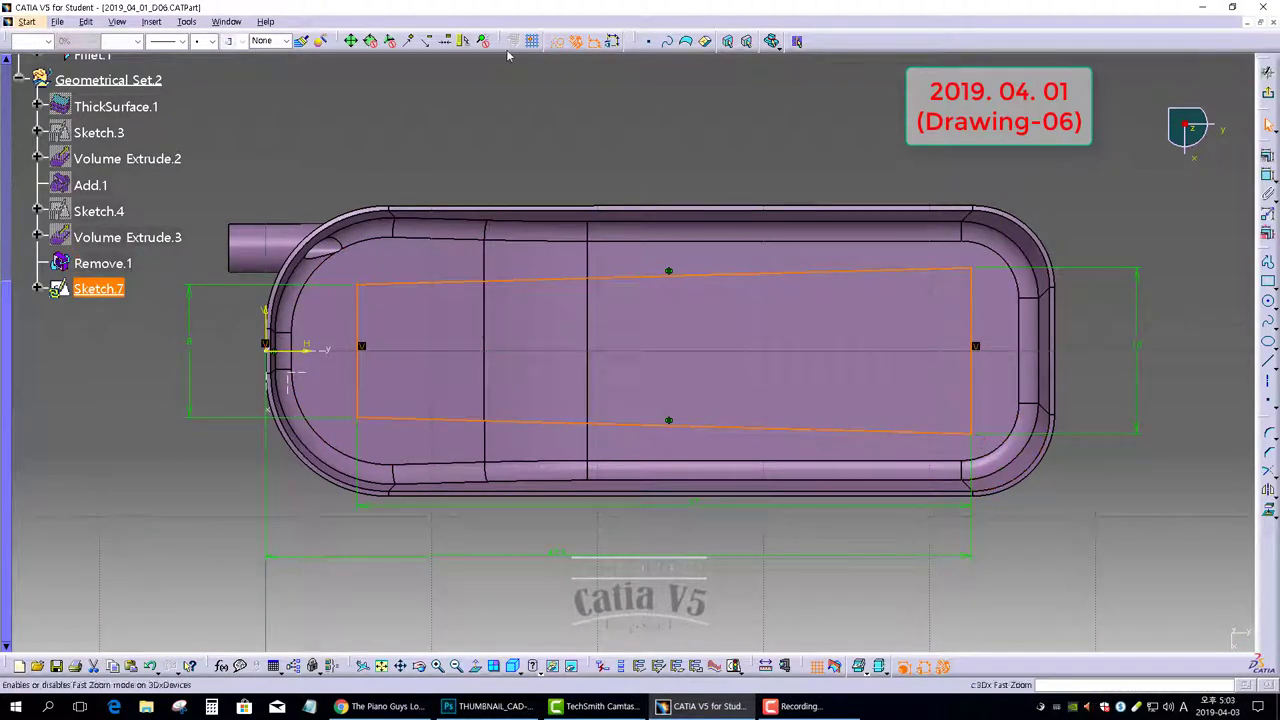
pyautogui.click(757, 153)
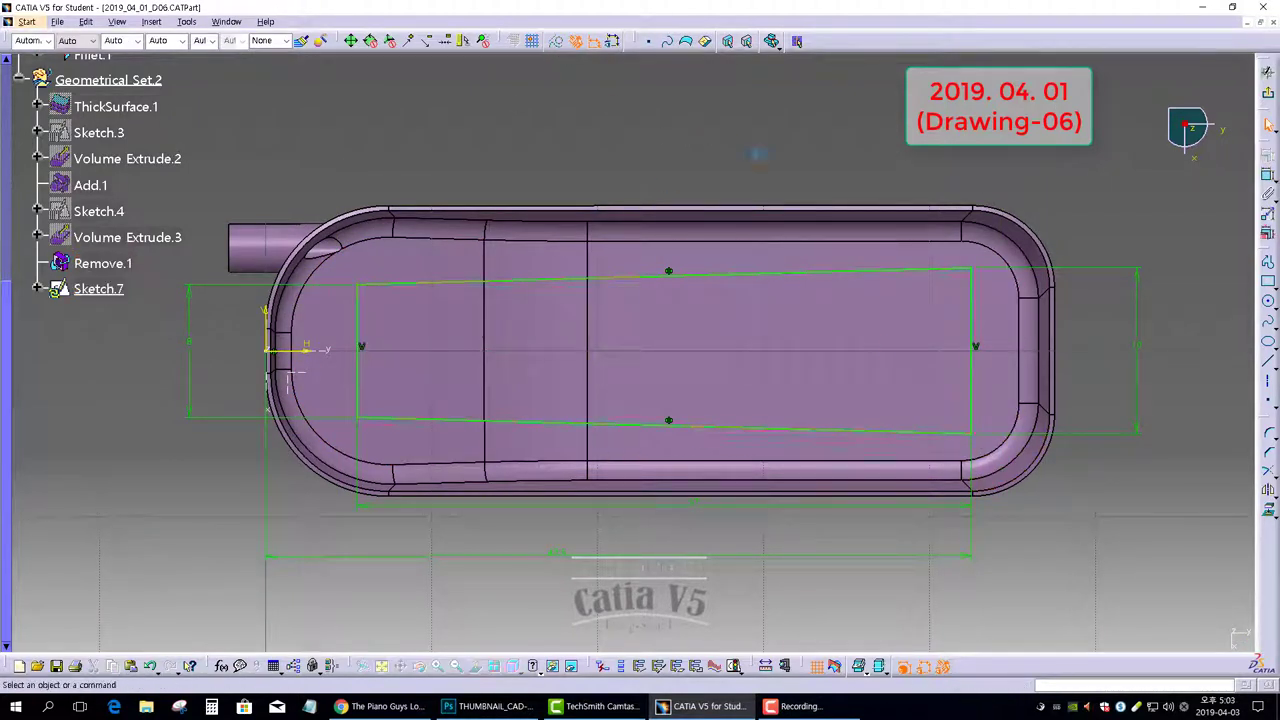
pyautogui.click(965, 273)
pyautogui.keyDown('ctrl'); pyautogui.click(971, 330); pyautogui.keyUp('ctrl')
pyautogui.keyDown('ctrl'); pyautogui.click(716, 427); pyautogui.keyUp('ctrl')
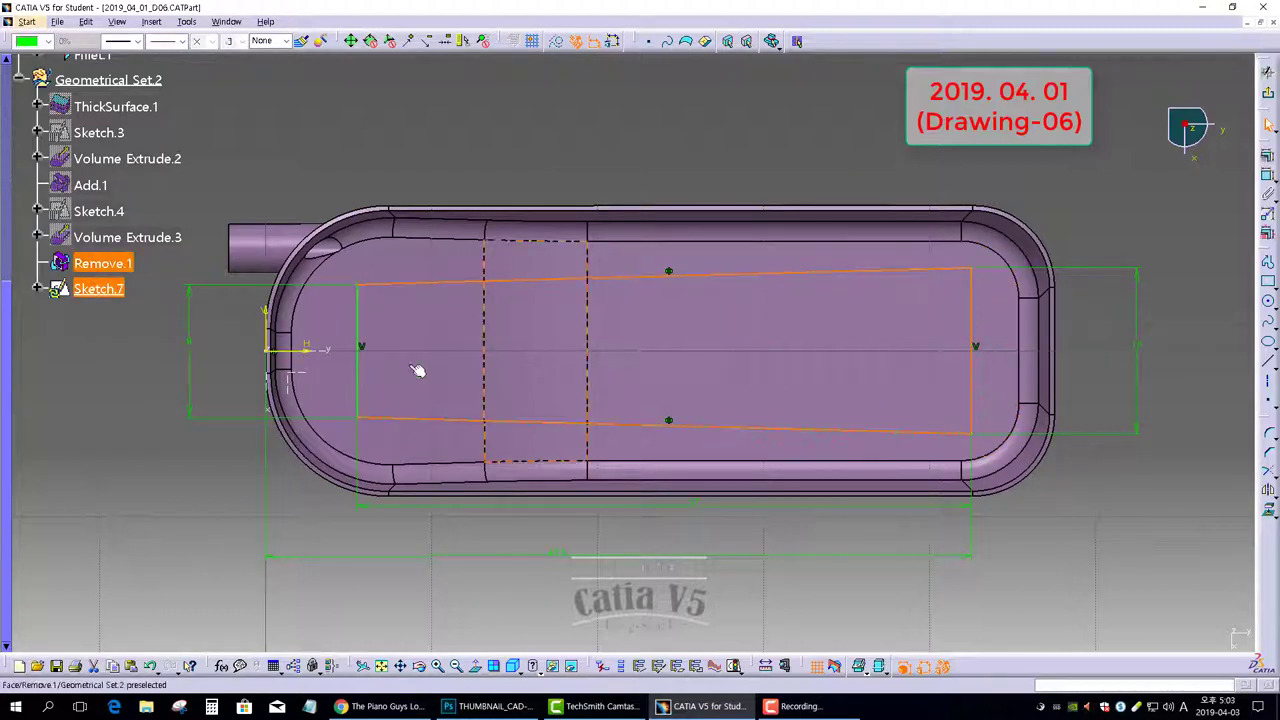
pyautogui.keyDown('ctrl'); pyautogui.click(358, 304); pyautogui.keyUp('ctrl')
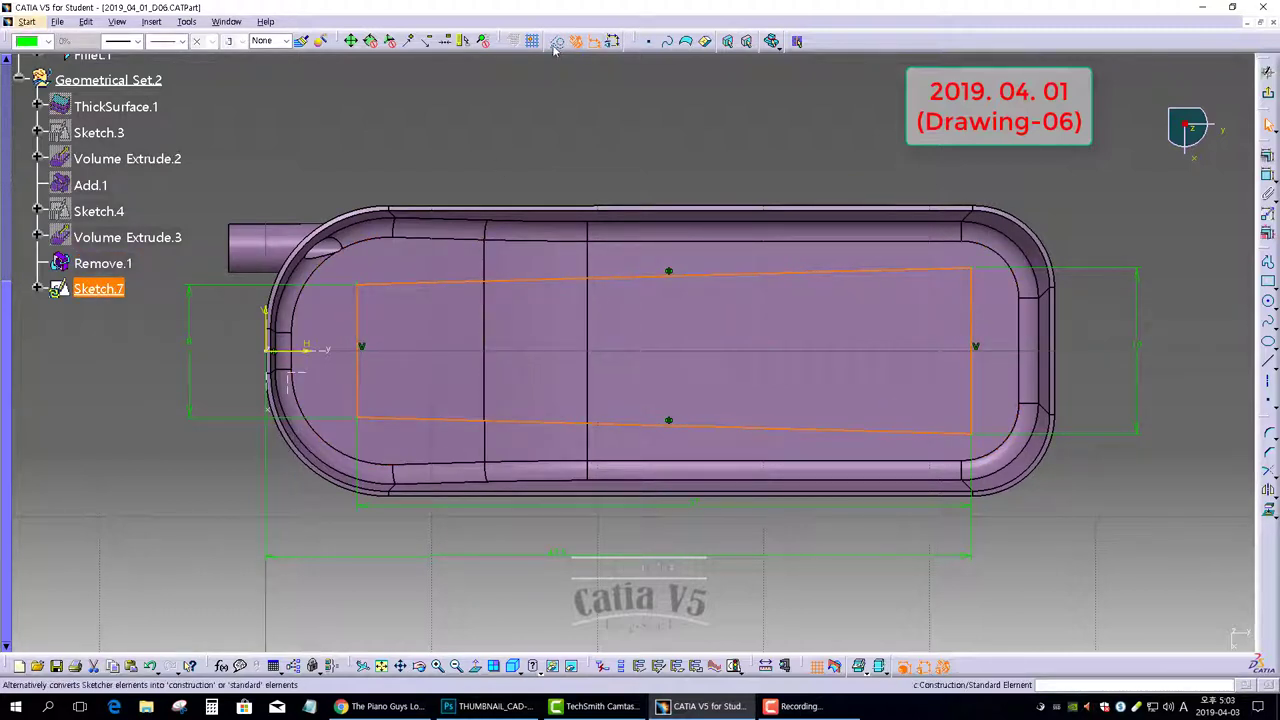
pyautogui.click(557, 42)
pyautogui.click(657, 131)
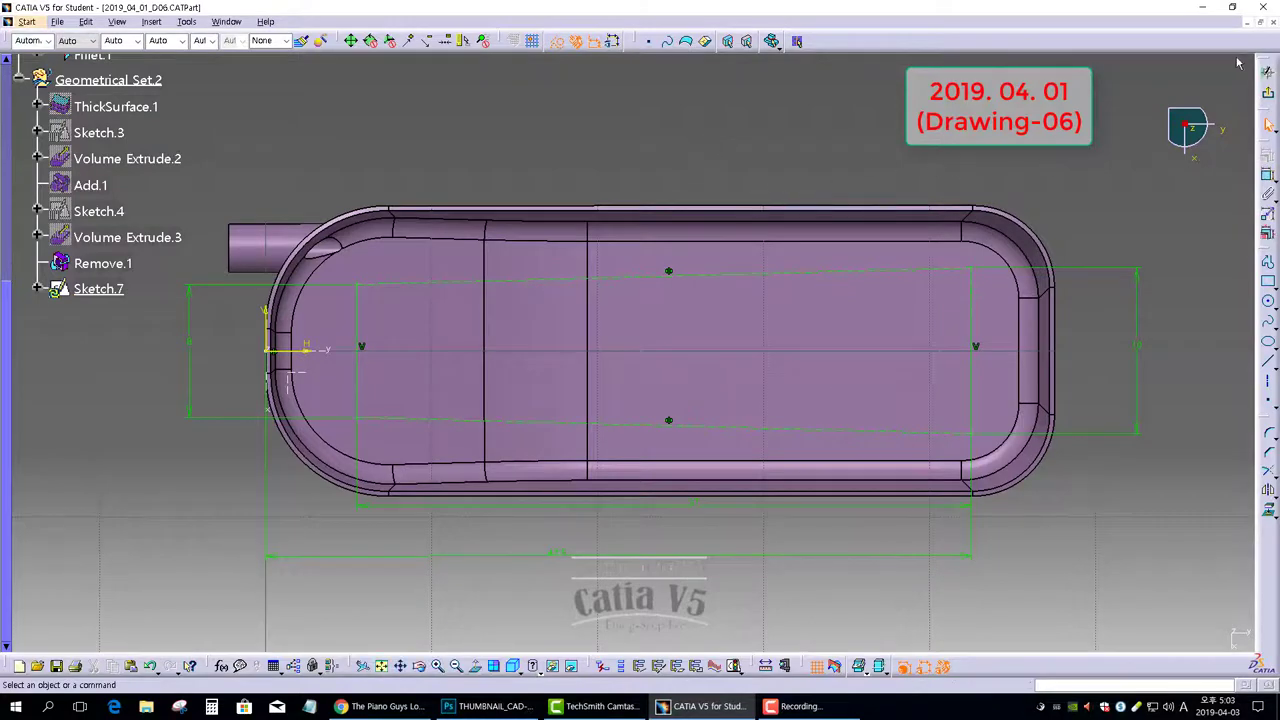
pyautogui.click(1266, 73)
pyautogui.moveTo(771, 451)
pyautogui.mouseDown(button='middle')
pyautogui.moveTo(722, 477)
pyautogui.moveTo(631, 400)
pyautogui.moveTo(686, 455)
pyautogui.moveTo(477, 515)
pyautogui.mouseUp(button='middle')
pyautogui.click(583, 509)
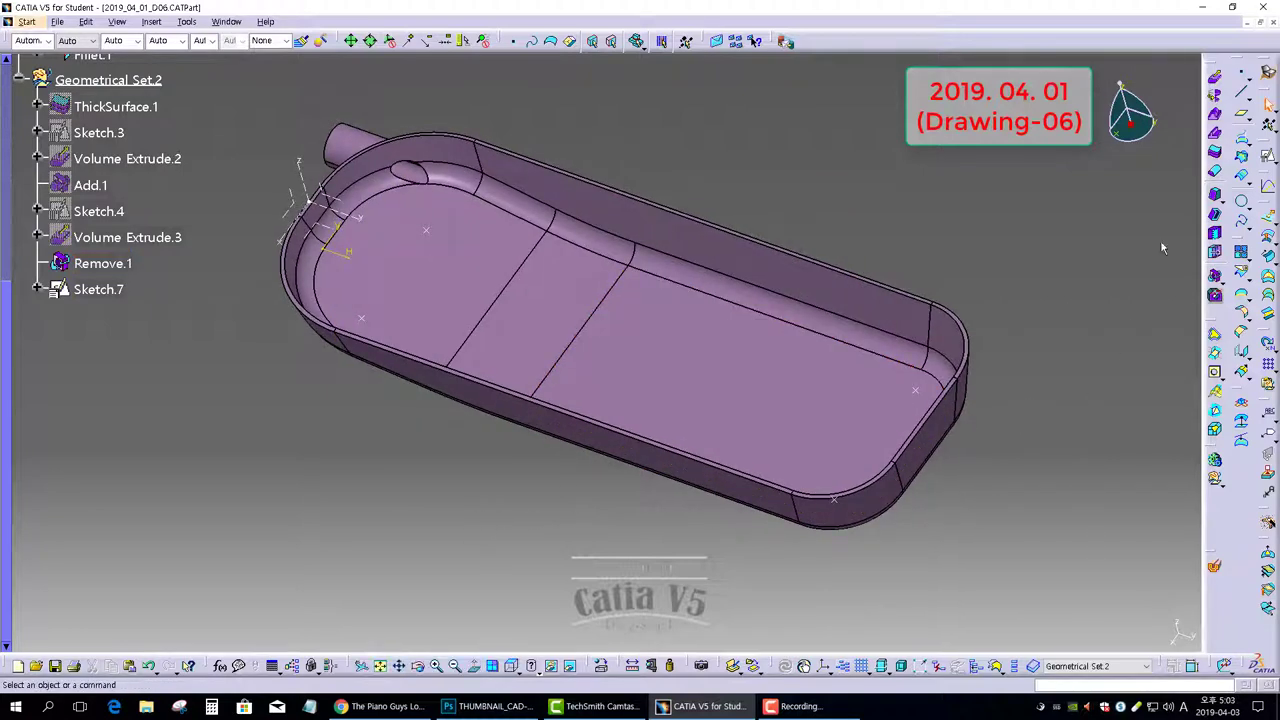
# Create a positioned sketch on the tray floor with its origin projected from the construction outline's far corner and its horizontal axis along the tray
pyautogui.click(1268, 157)
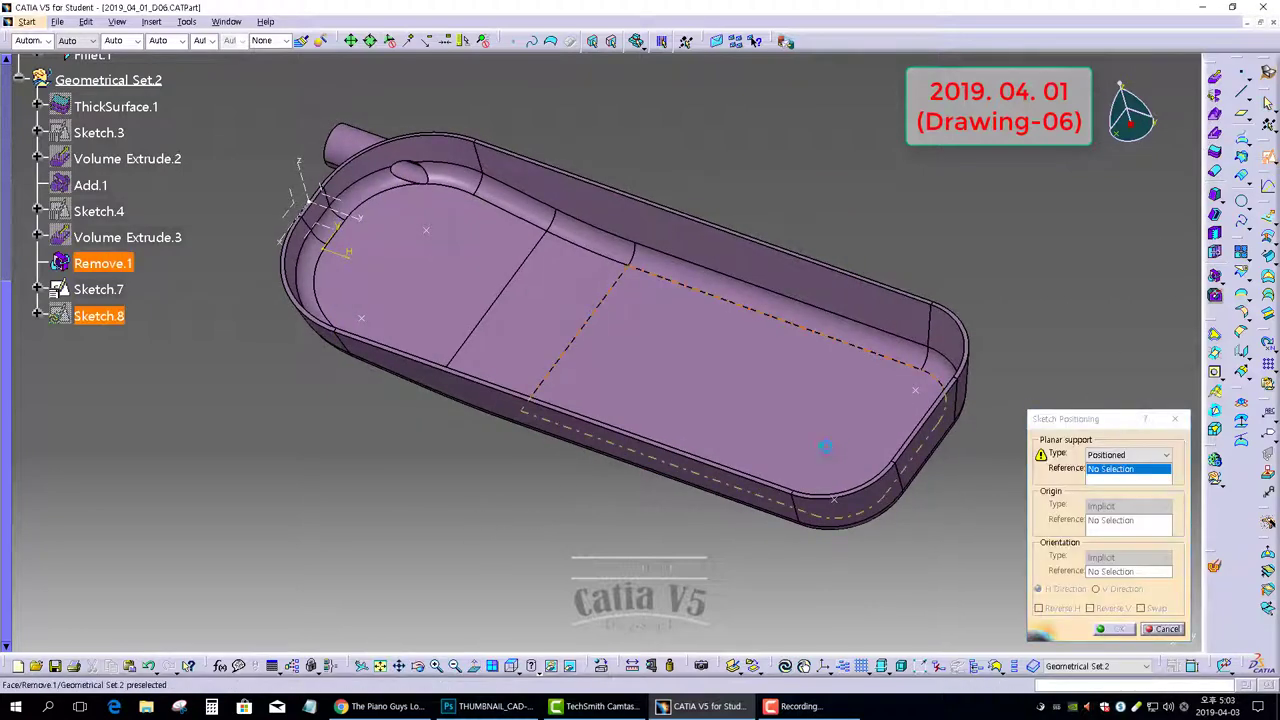
pyautogui.click(834, 444)
pyautogui.click(1120, 506)
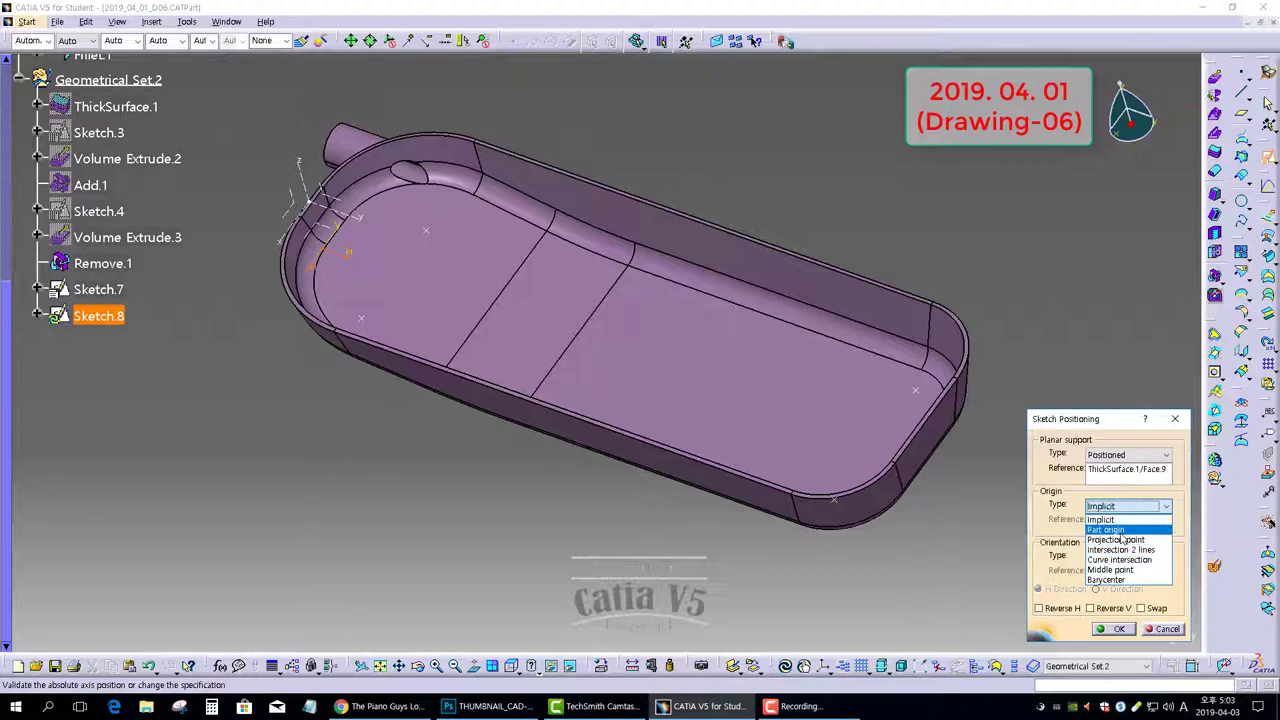
pyautogui.click(1115, 539)
pyautogui.click(843, 505)
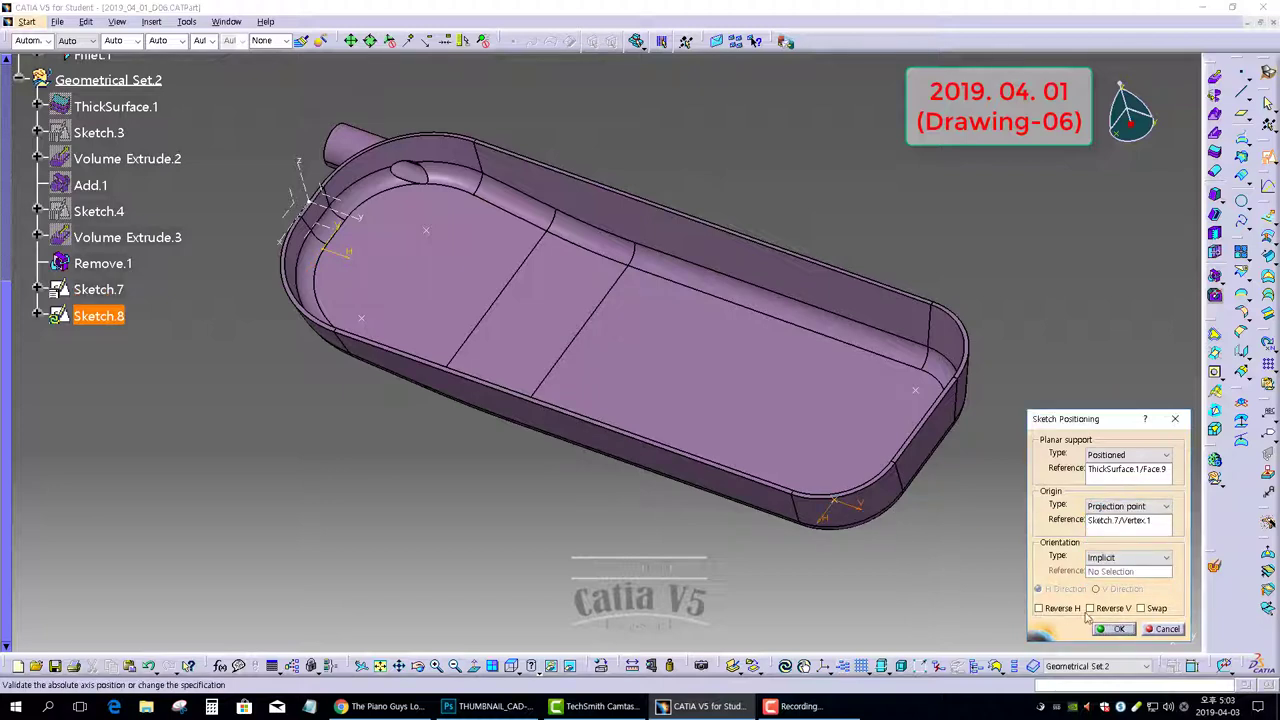
pyautogui.click(1103, 630)
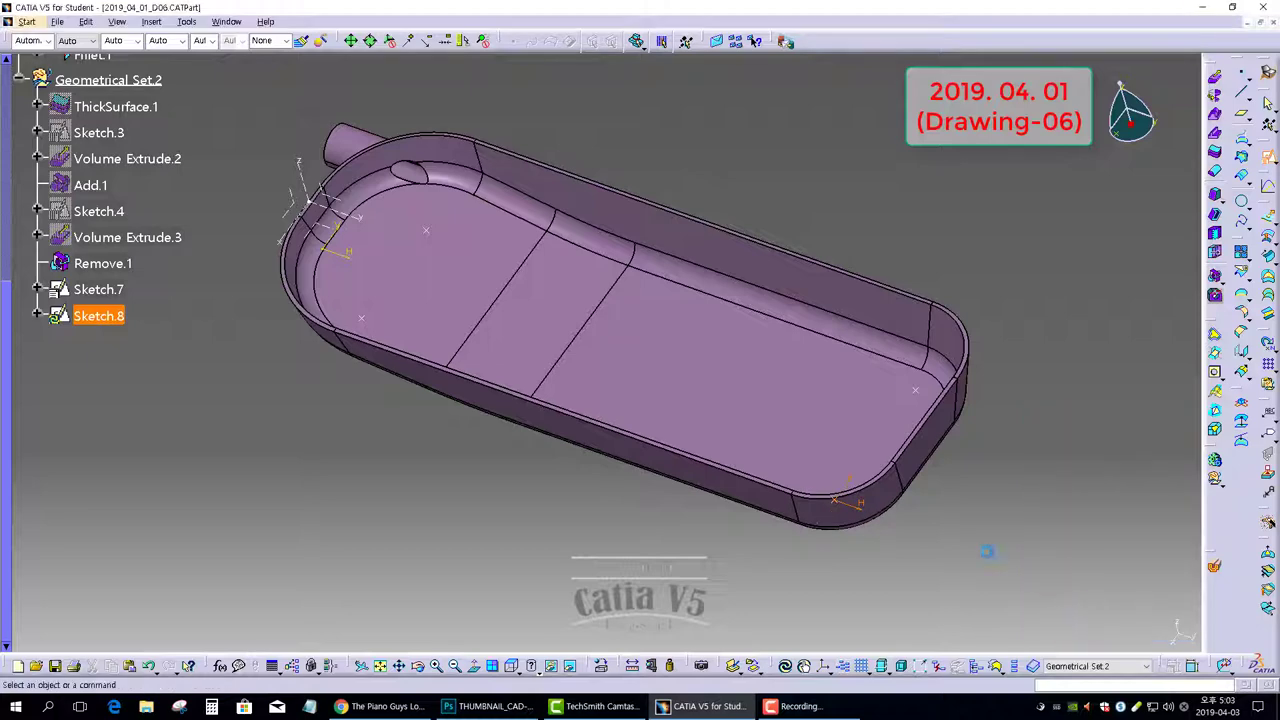
# Sketch a circle about 1.7 mm in diameter centred on the sketch origin
pyautogui.moveTo(1006, 471)
pyautogui.mouseDown(button='middle')
pyautogui.moveTo(690, 368)
pyautogui.moveTo(599, 307)
pyautogui.moveTo(598, 275)
pyautogui.mouseUp(button='middle')
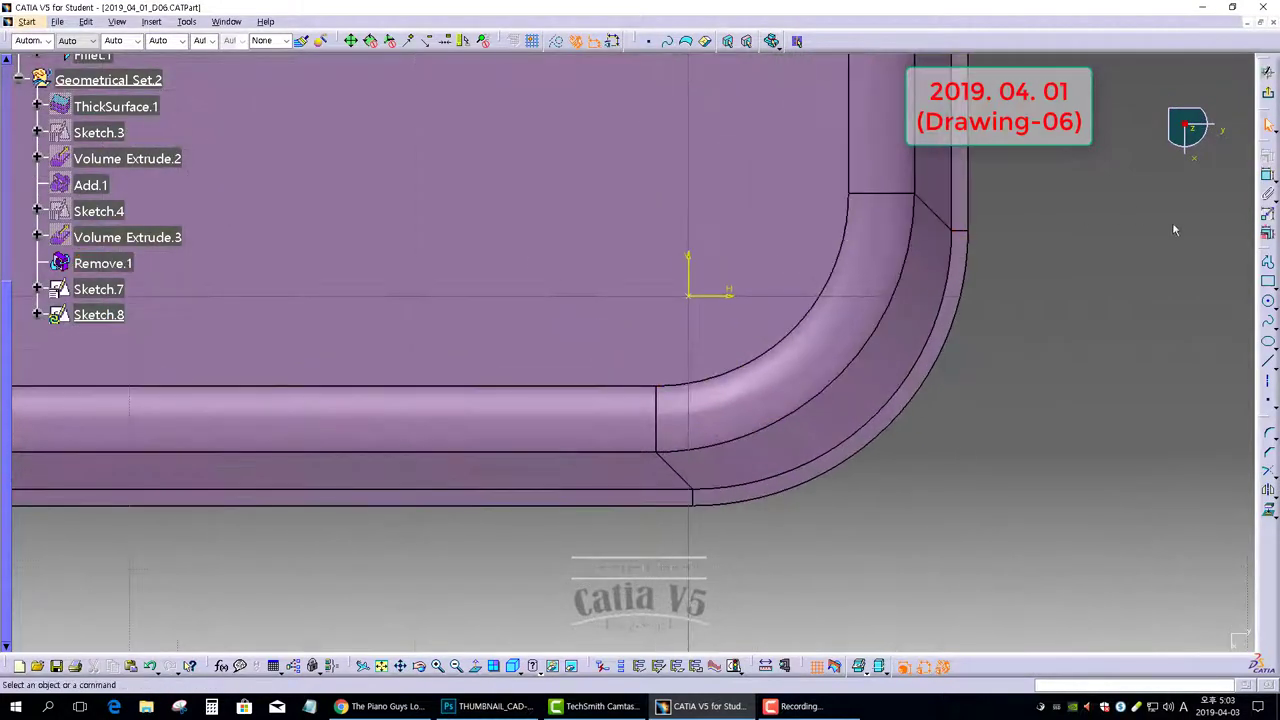
pyautogui.click(1268, 304)
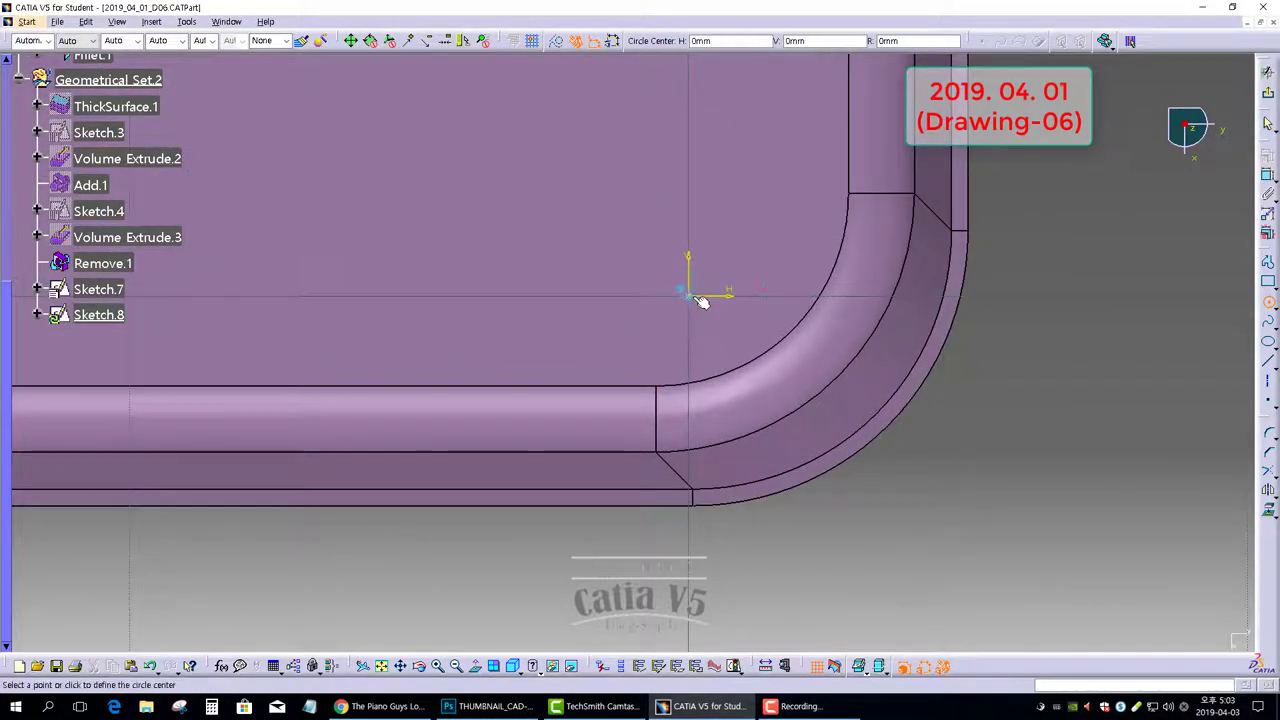
pyautogui.click(690, 294)
pyautogui.click(721, 330)
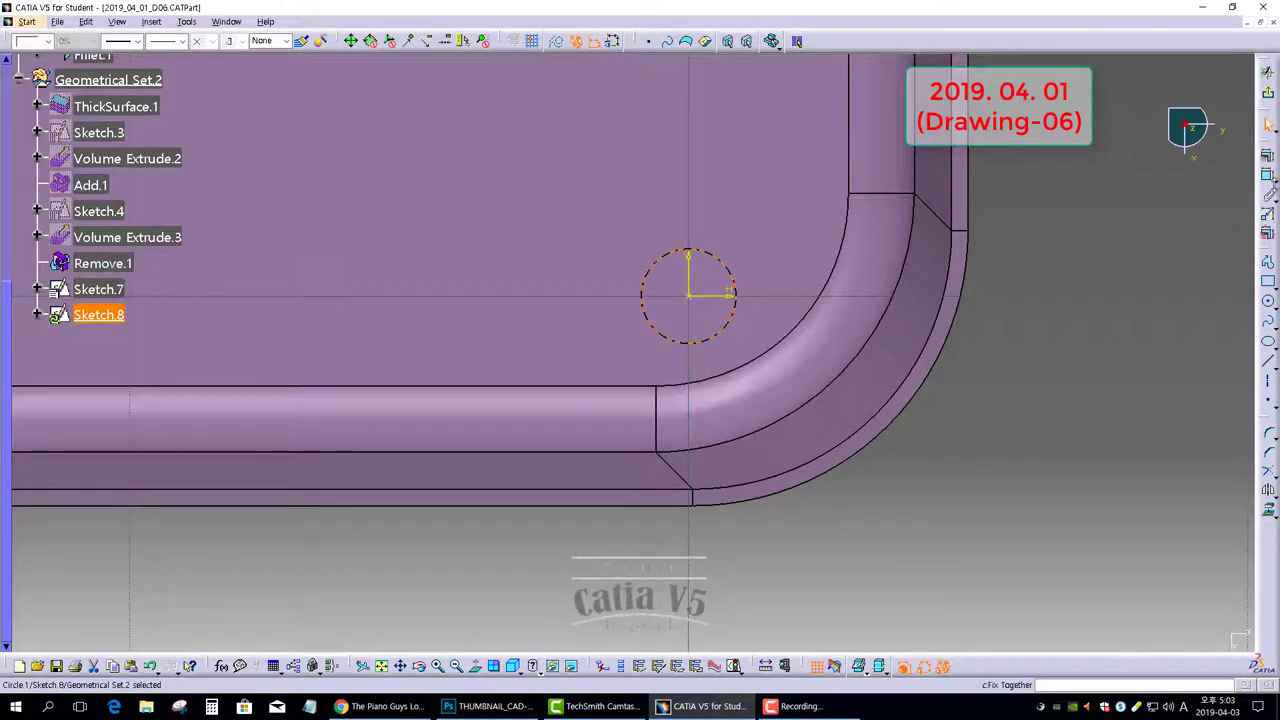
# Dimension the circle, set its diameter to 2 mm, and exit the sketch
pyautogui.click(1268, 178)
pyautogui.click(987, 426)
pyautogui.doubleClick(988, 427)
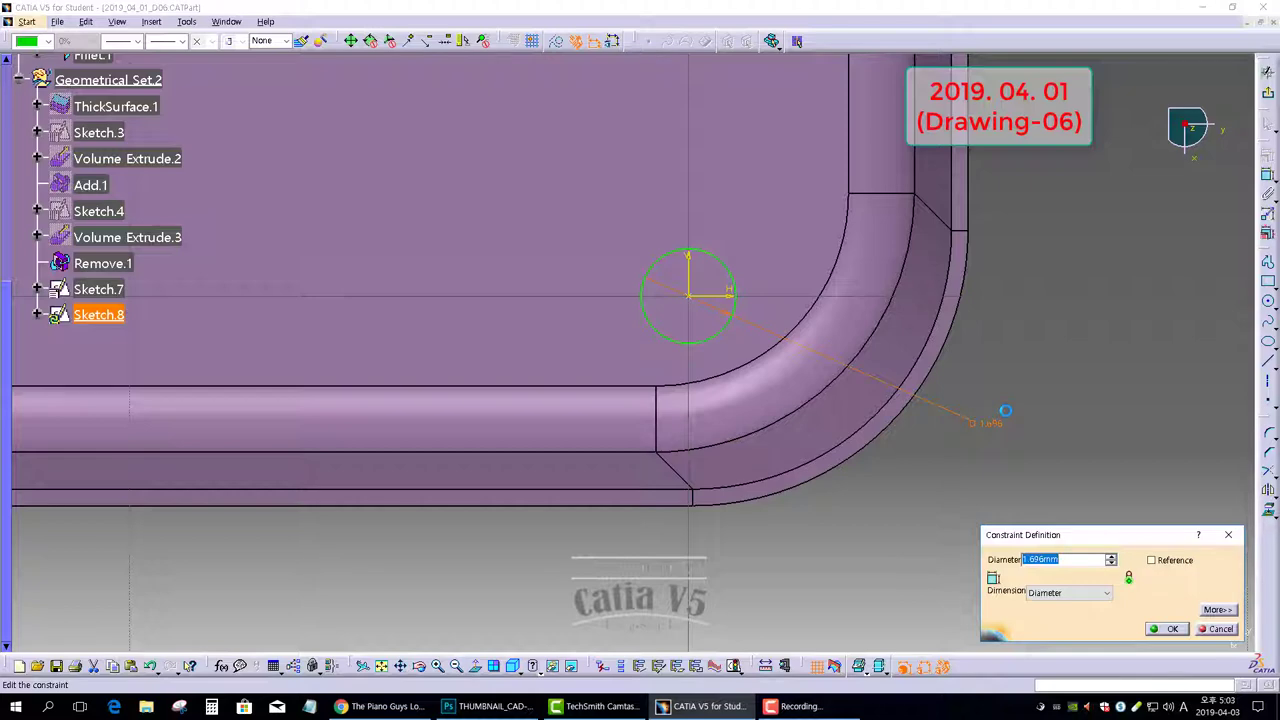
pyautogui.write('2')
pyautogui.press('Return')
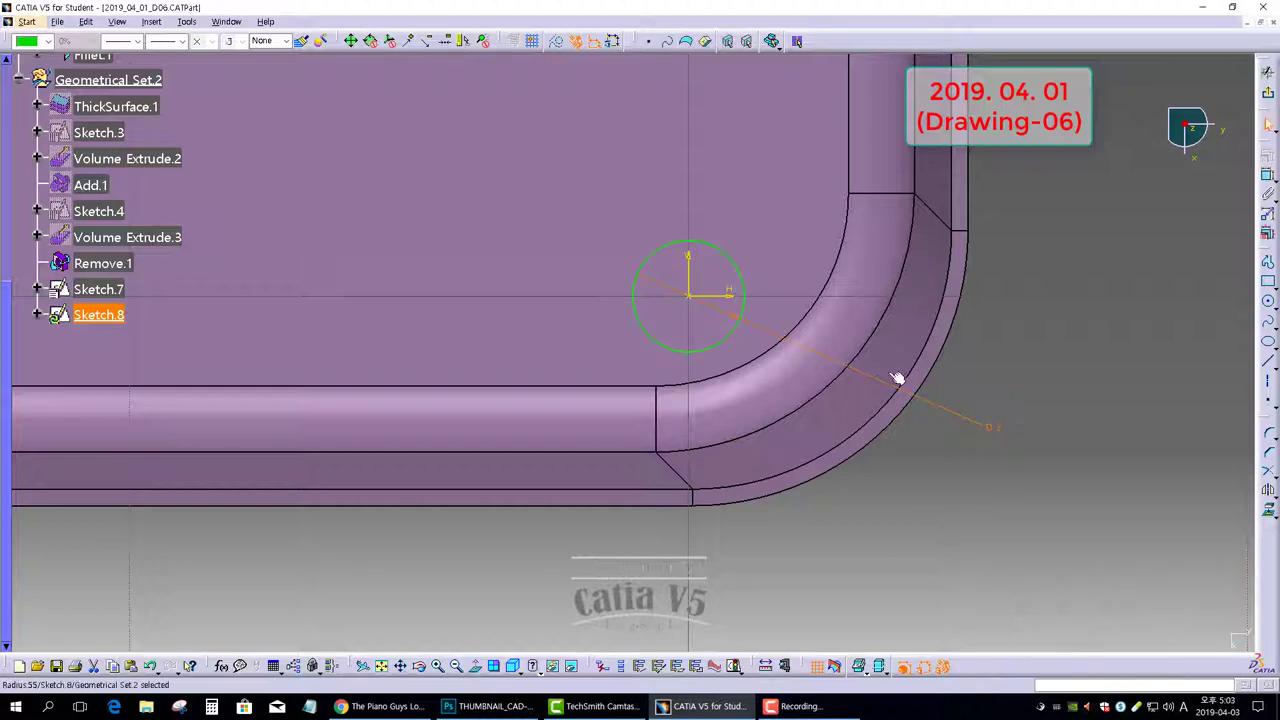
pyautogui.click(1109, 357)
pyautogui.click(1268, 93)
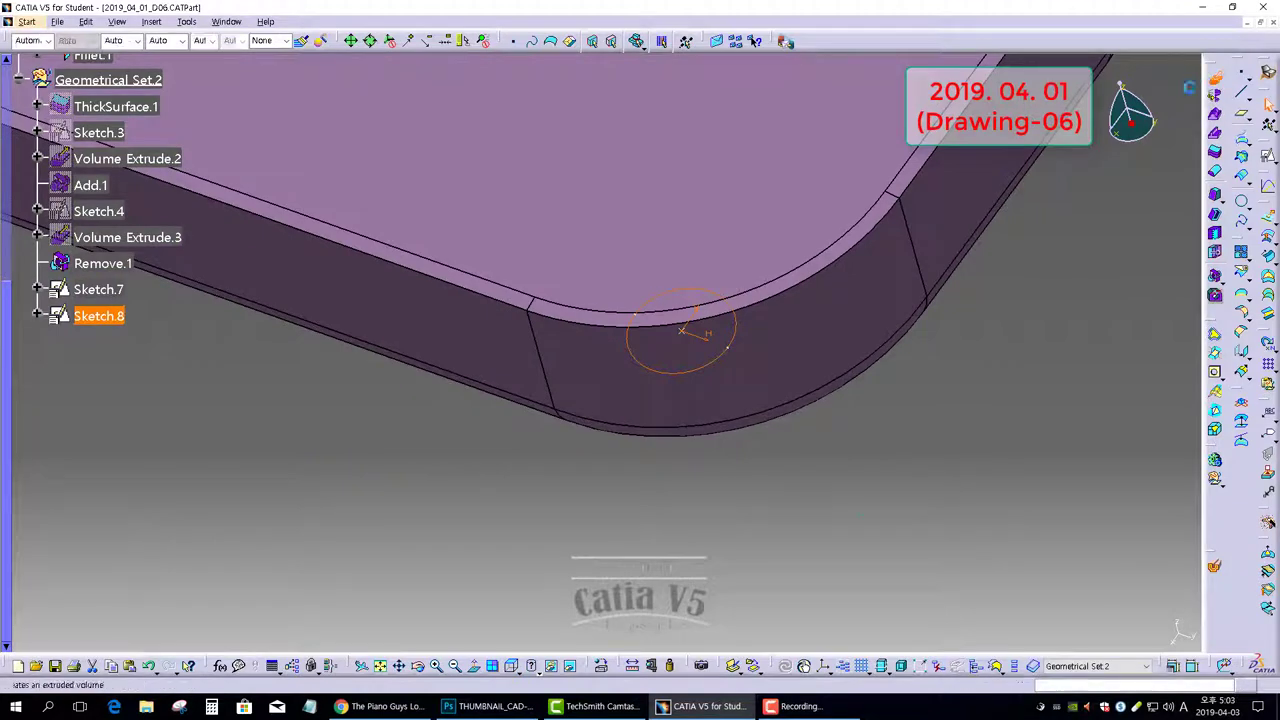
# Extrude the circle sketch as a volume with a first limit of 3.7 mm and a second limit of 0 mm
pyautogui.click(1214, 152)
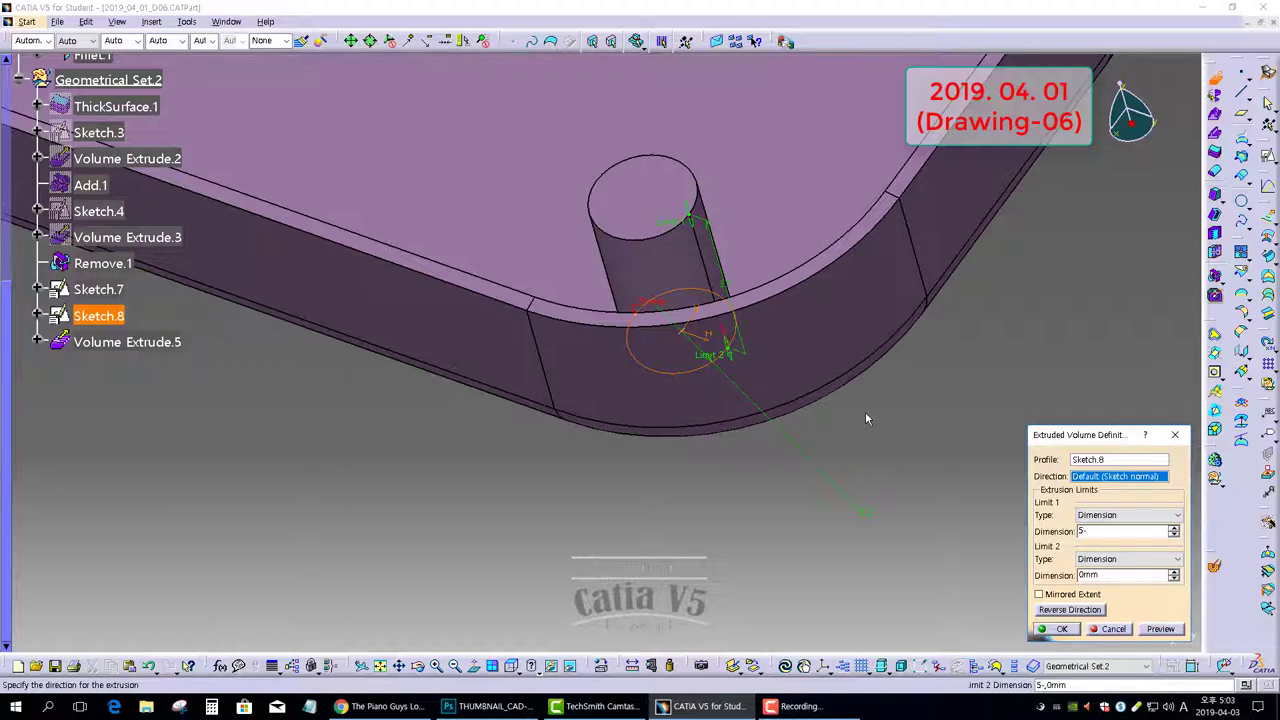
pyautogui.click(726, 530)
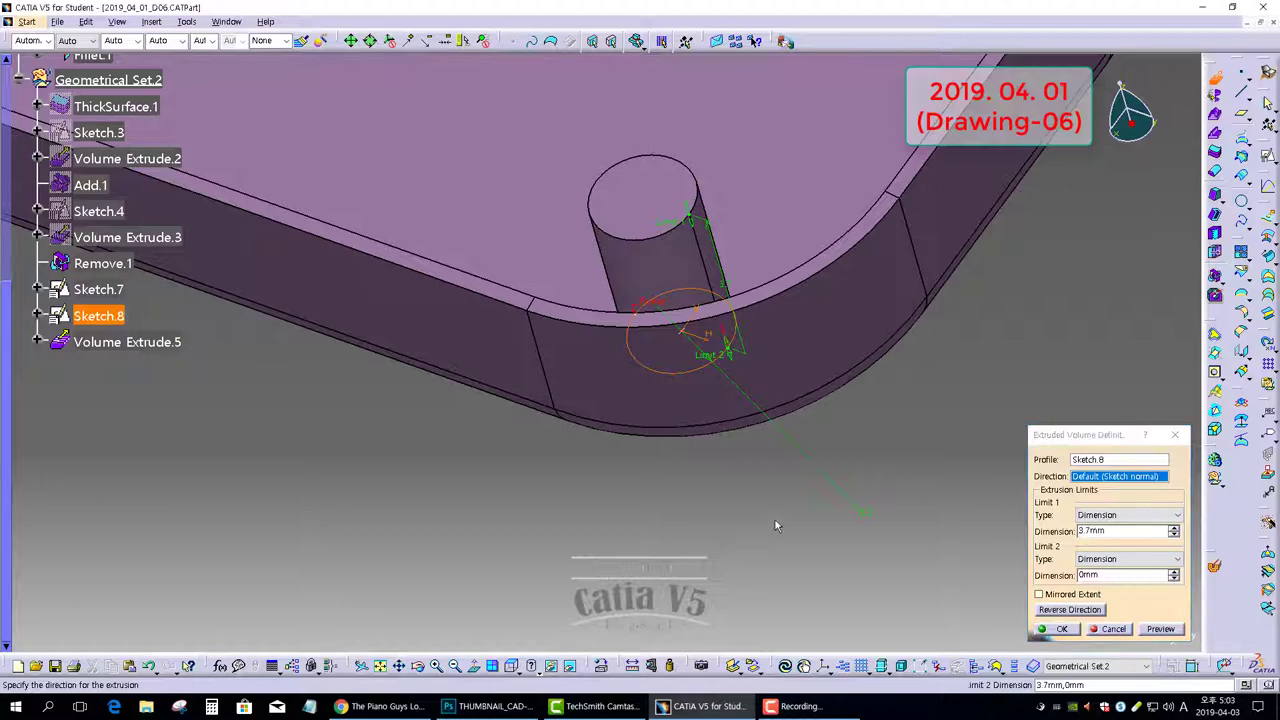
pyautogui.click(1063, 628)
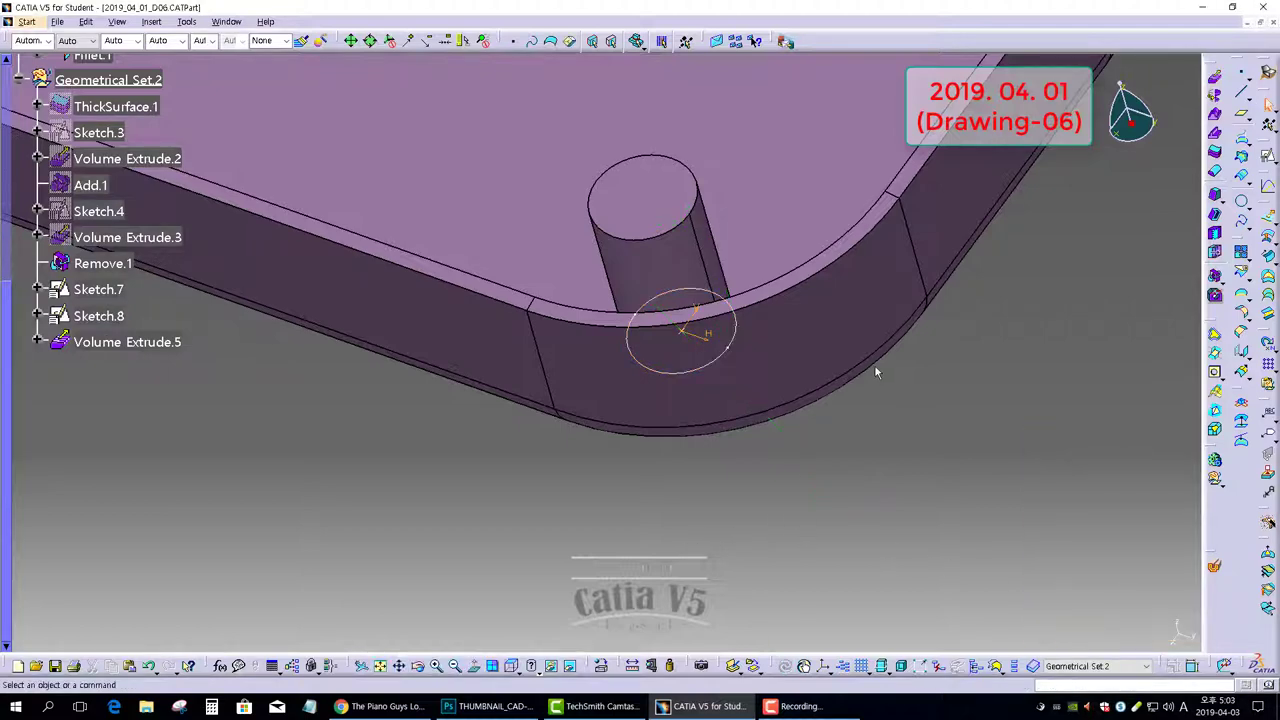
# Insert a new geometrical set after Geometrical Set.2
pyautogui.moveTo(875, 372); pyautogui.dragTo(348, 373, button='middle')
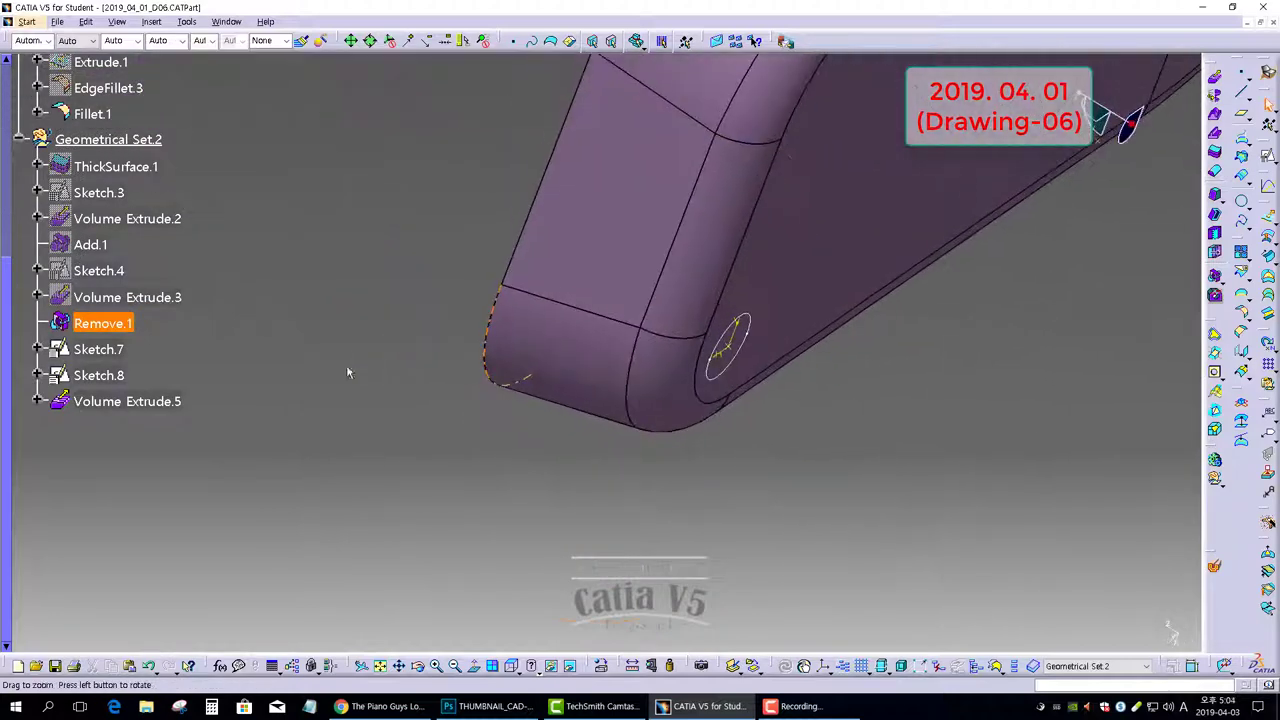
pyautogui.click(127, 400)
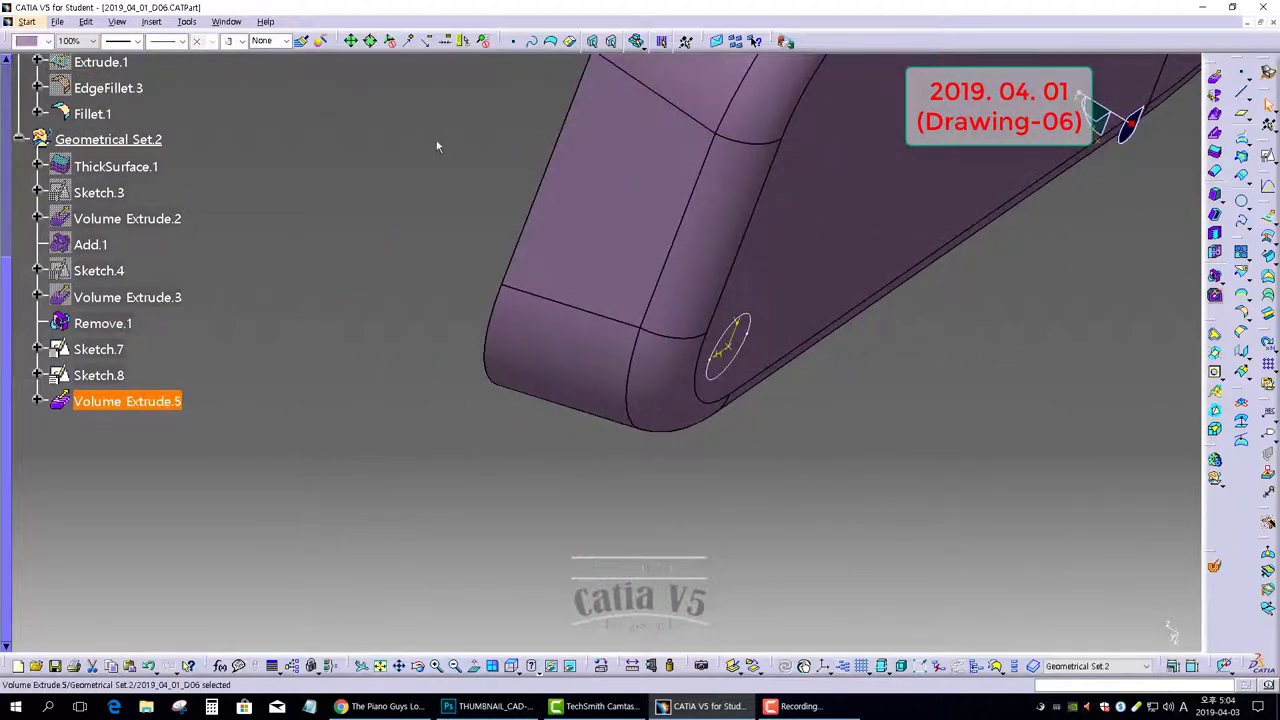
pyautogui.moveTo(436, 141); pyautogui.dragTo(763, 391, button='middle')
pyautogui.click(300, 408)
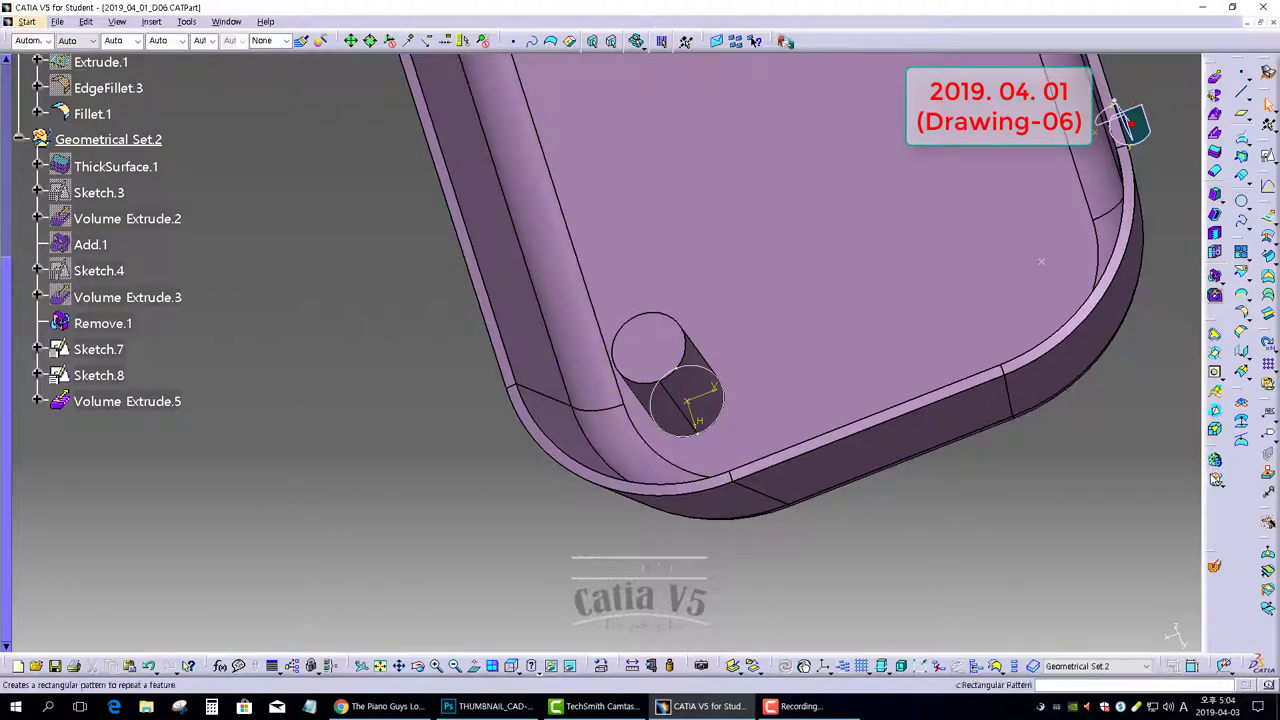
pyautogui.click(1213, 476)
pyautogui.click(1116, 629)
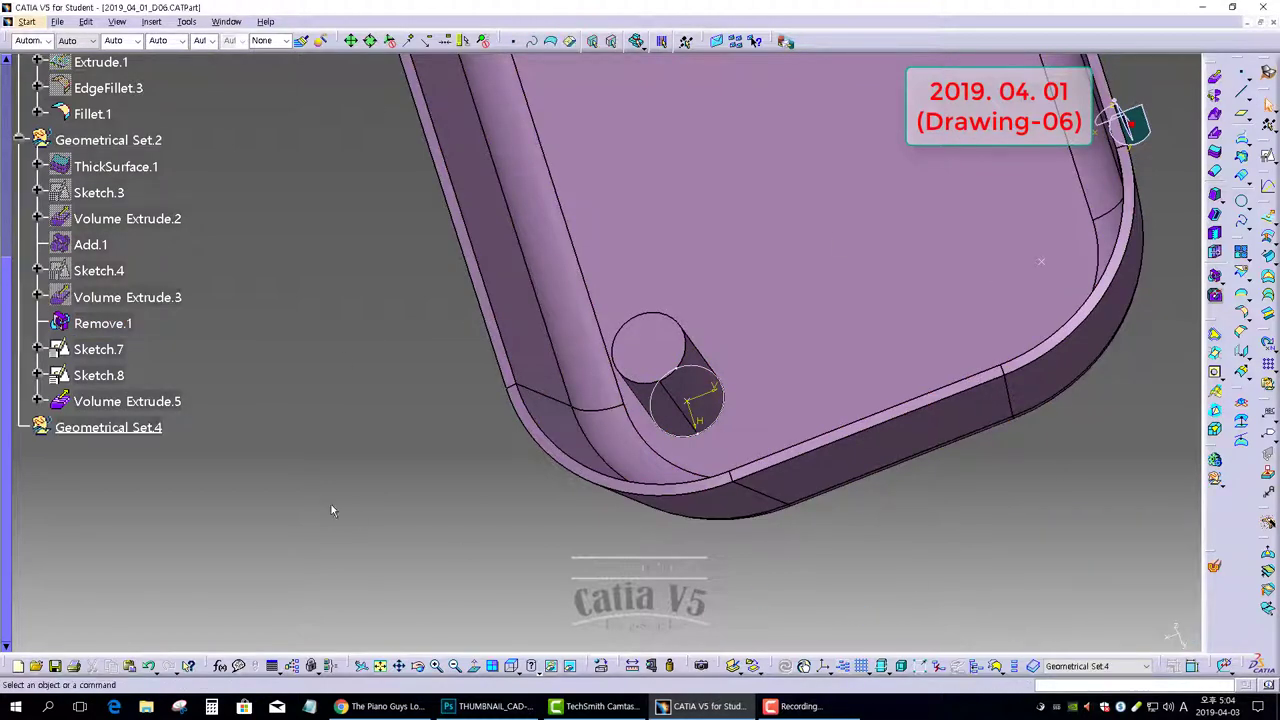
# Move the extruded cylinder volume from Geometrical Set.2 into the new geometrical set
pyautogui.rightClick(130, 401)
pyautogui.moveTo(200, 660)
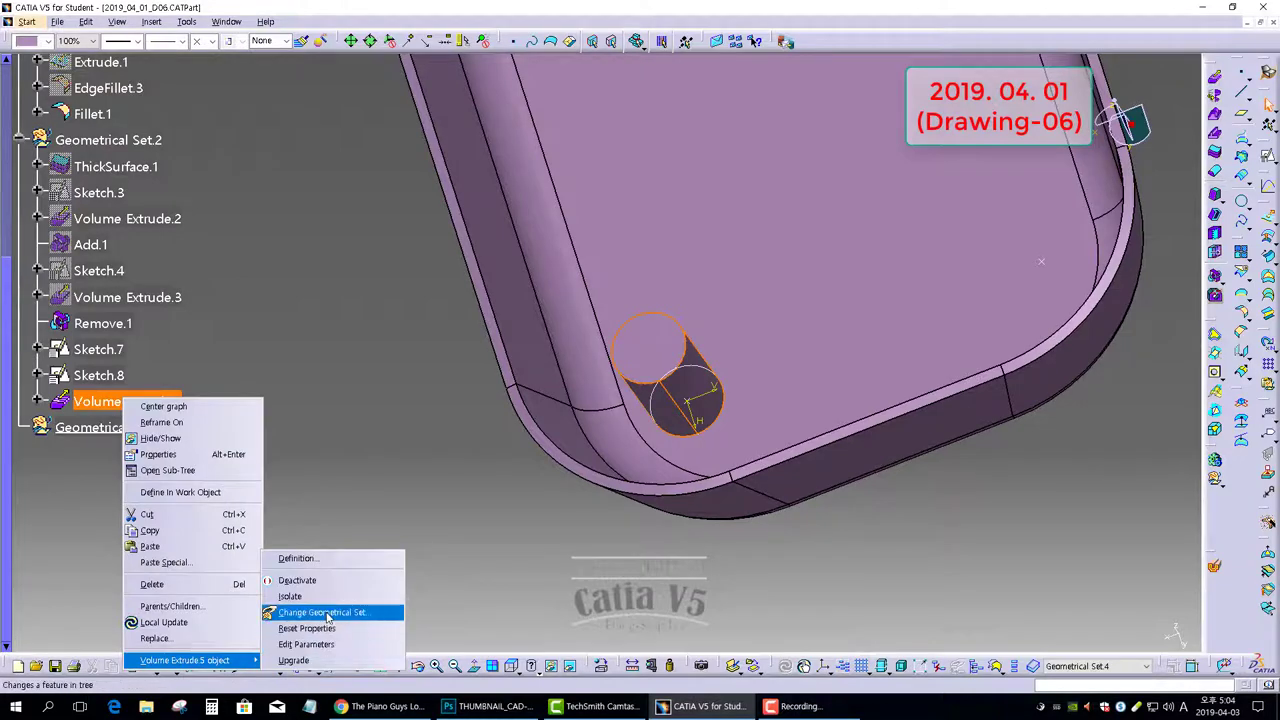
pyautogui.click(327, 613)
pyautogui.click(1116, 629)
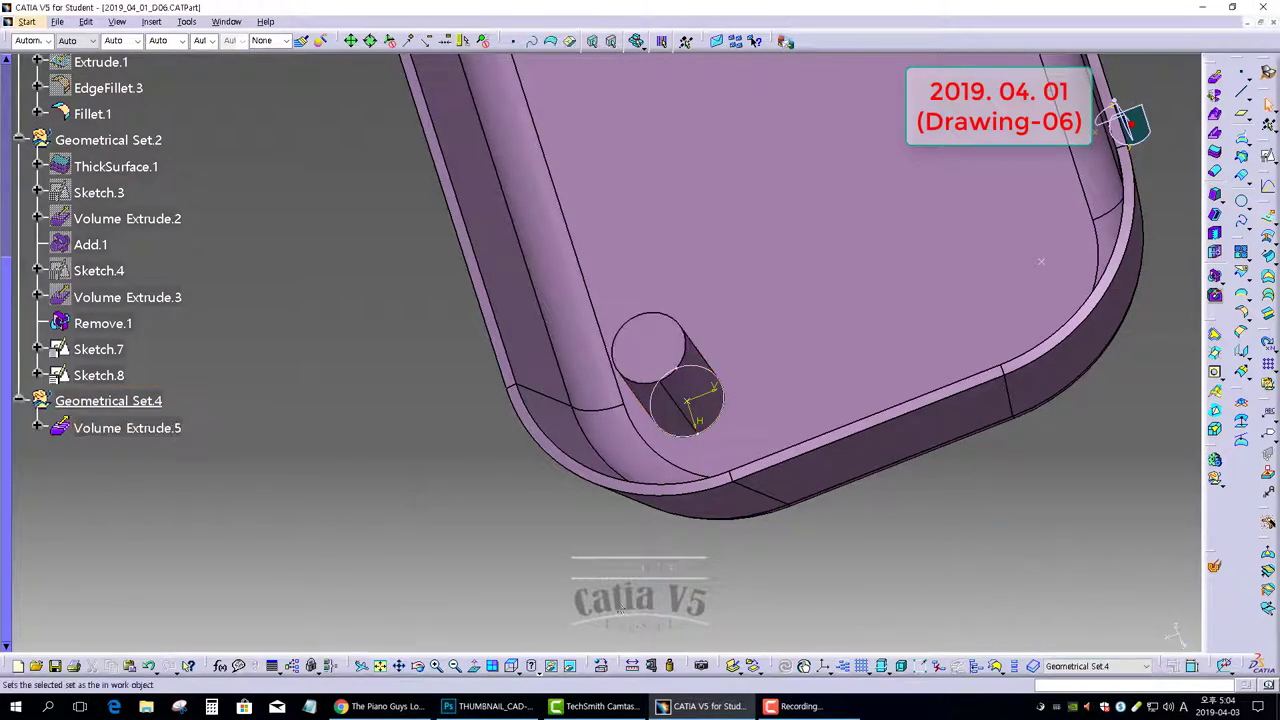
# Display only the current geometrical set so the cylinder is isolated from the tray
pyautogui.moveTo(707, 527); pyautogui.dragTo(517, 397, button='middle')
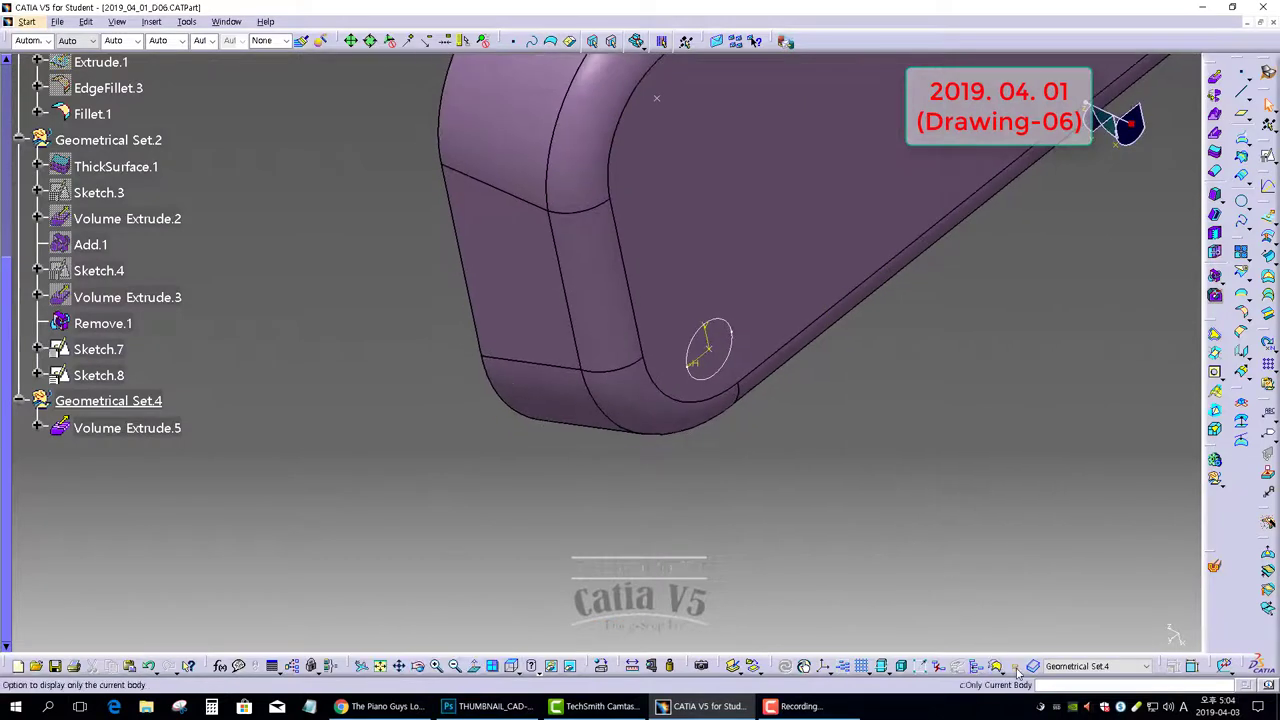
pyautogui.click(1018, 672)
pyautogui.moveTo(766, 443); pyautogui.dragTo(1027, 300, button='middle')
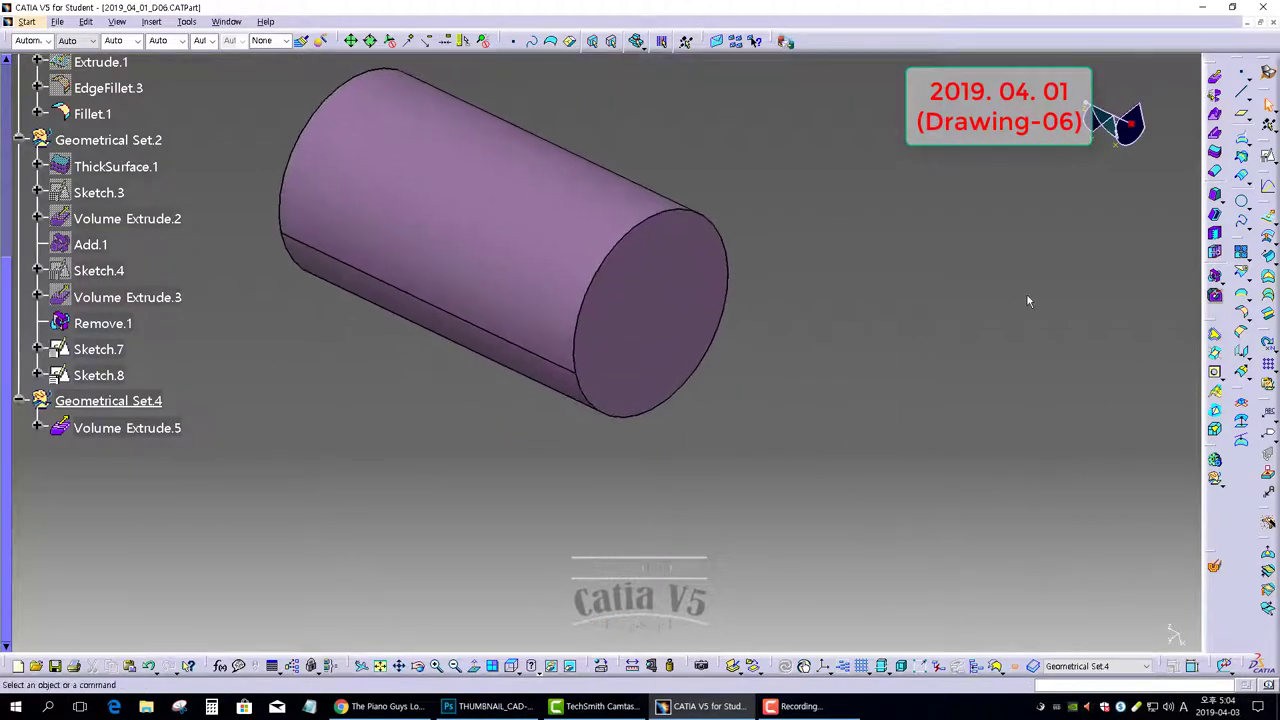
pyautogui.click(1268, 155)
pyautogui.click(629, 303)
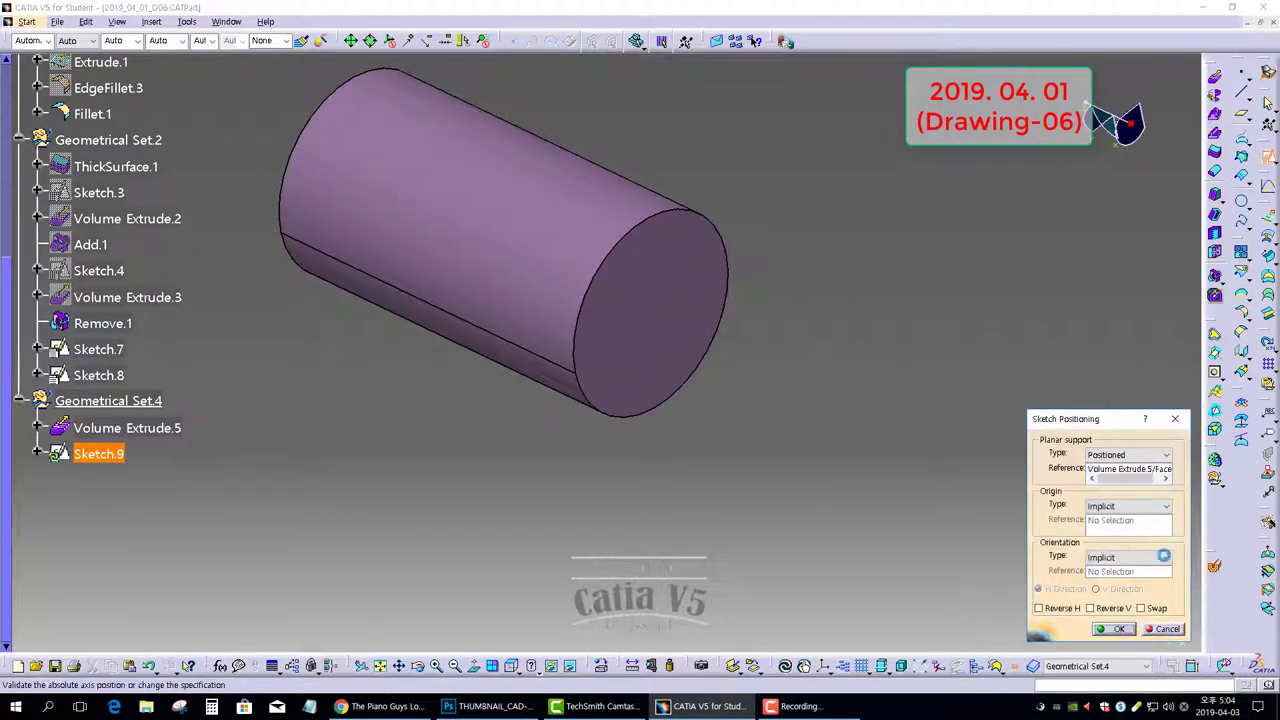
pyautogui.click(1125, 507)
pyautogui.click(1118, 560)
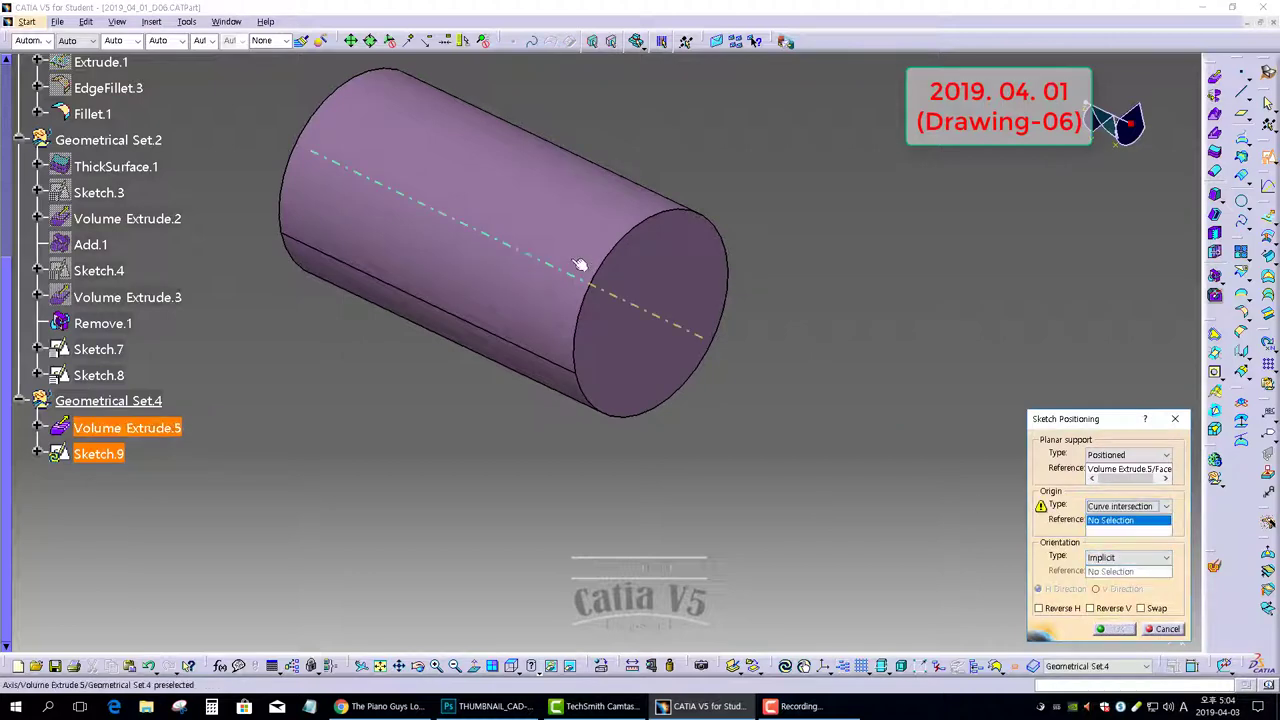
pyautogui.click(1111, 630)
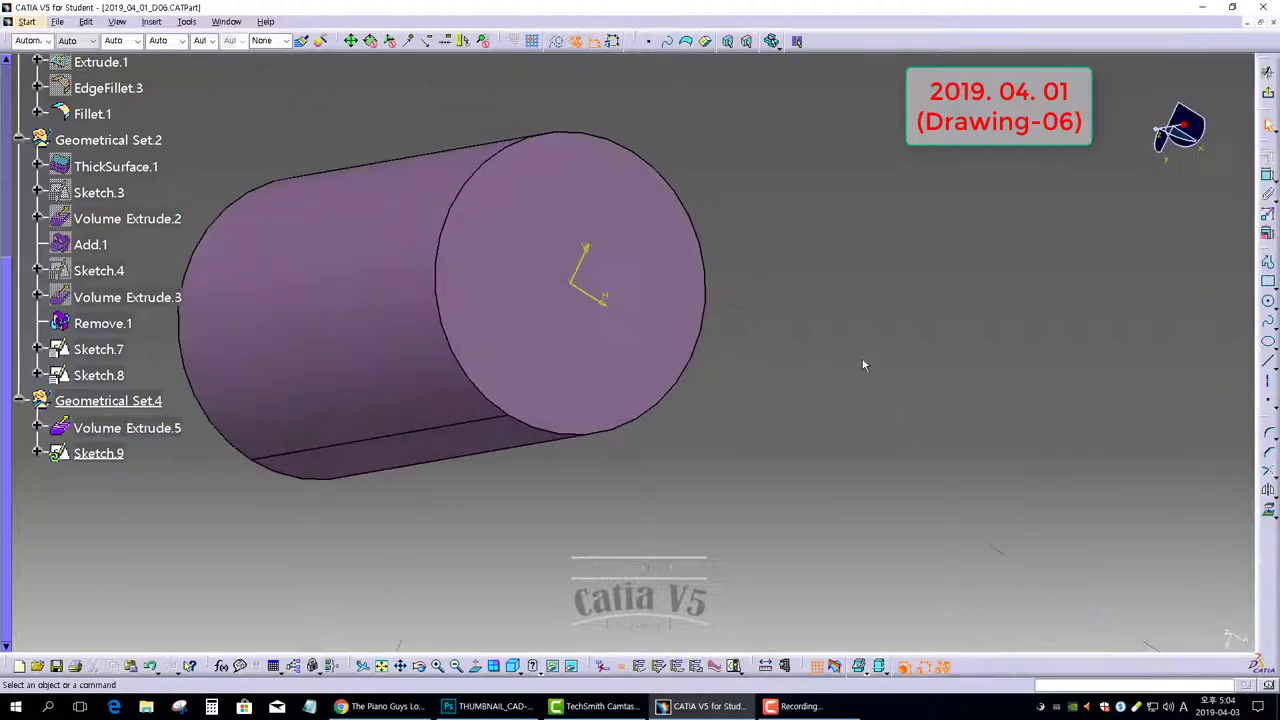
pyautogui.moveTo(714, 355); pyautogui.dragTo(710, 372, button='middle')
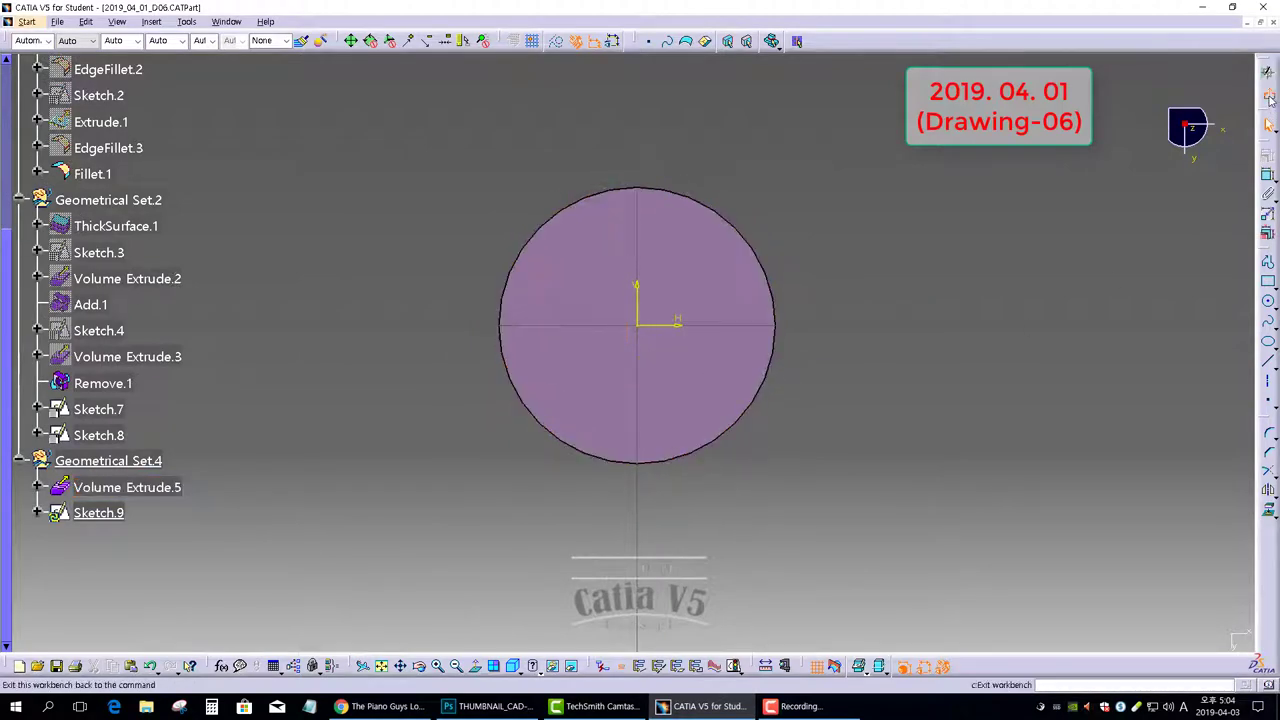
pyautogui.click(1267, 72)
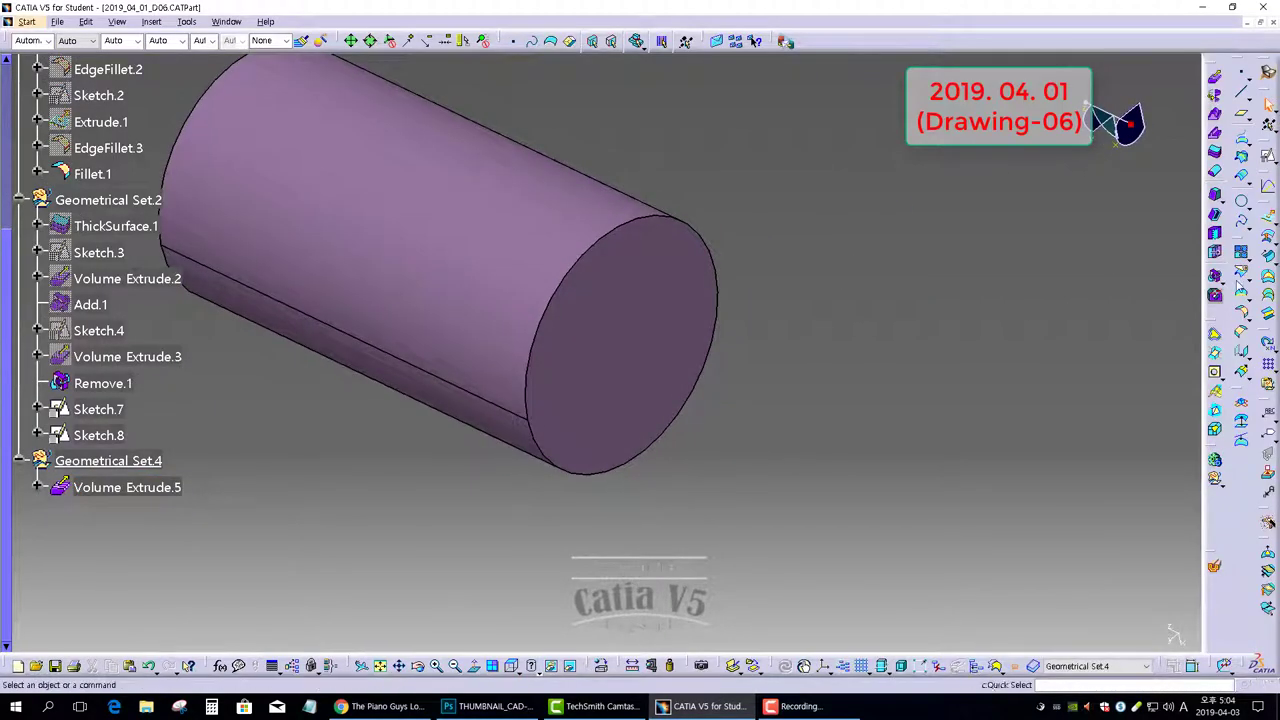
# Create a point at the centre of the circular edge on the cylinder's end face
pyautogui.click(1242, 77)
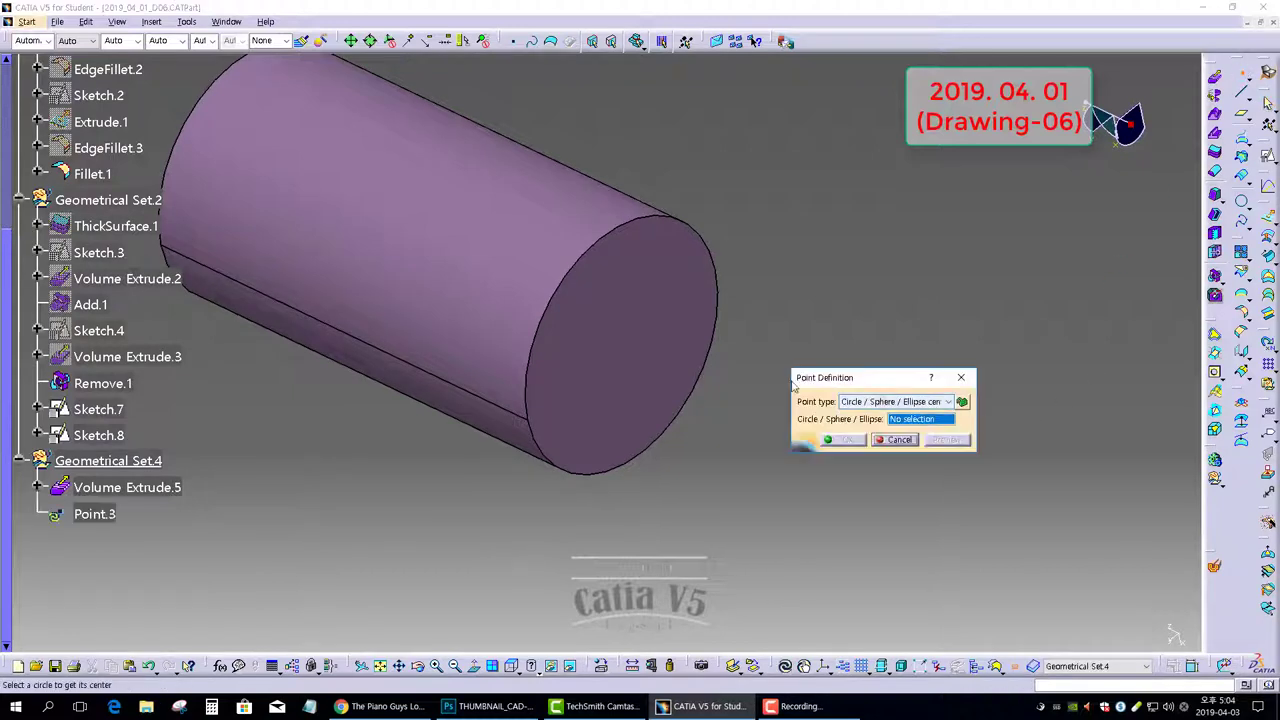
pyautogui.click(600, 303)
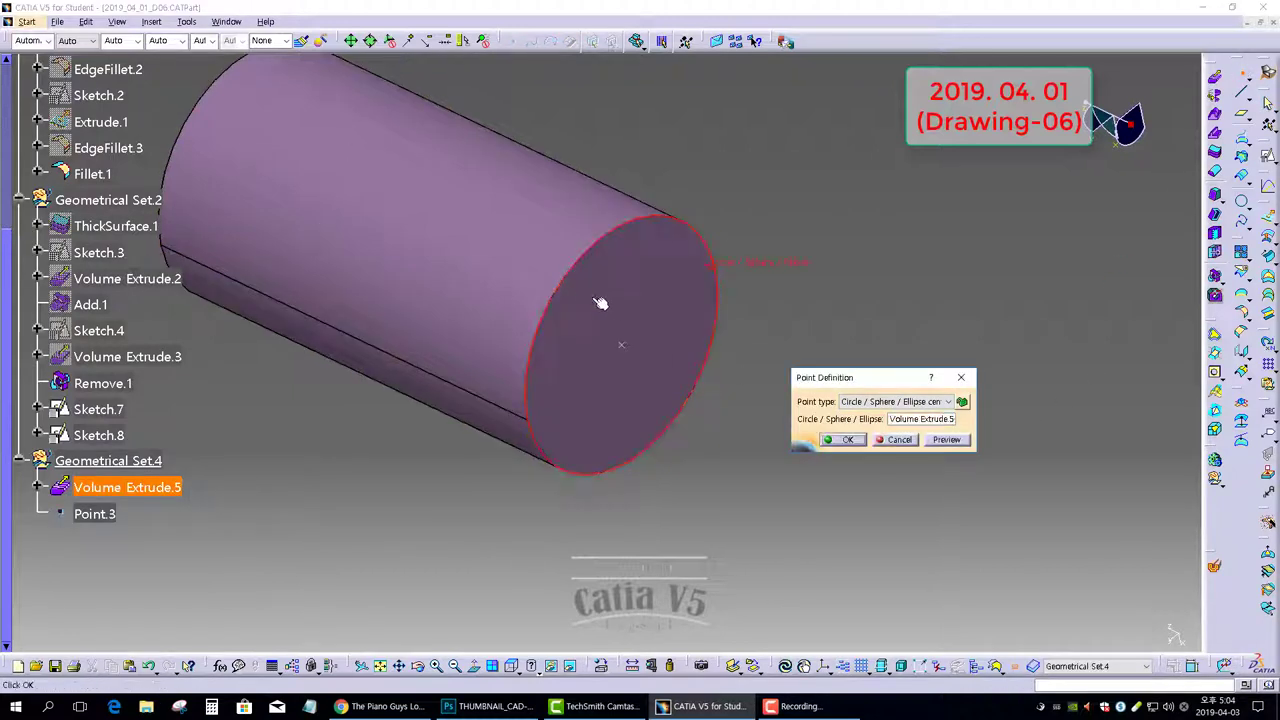
pyautogui.click(848, 440)
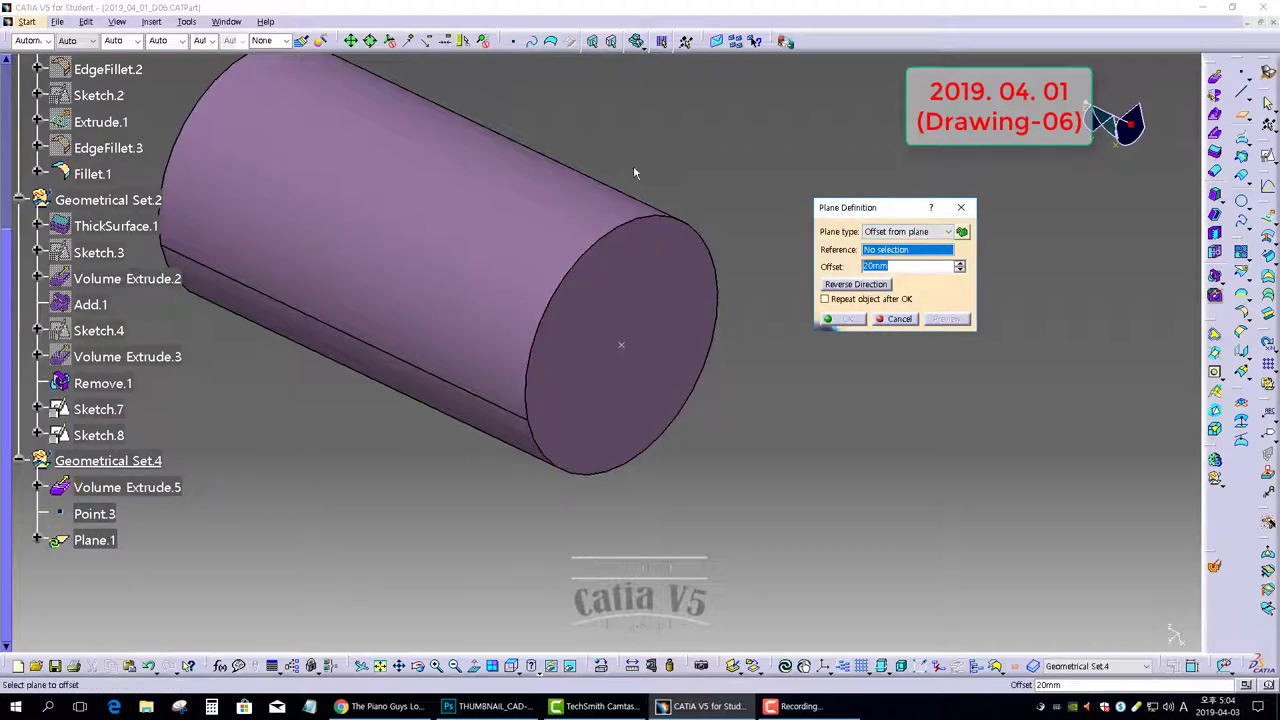
# Create a plane parallel to the YZ plane passing through the cylinder's centre point
pyautogui.moveTo(635, 173); pyautogui.dragTo(803, 366, button='middle')
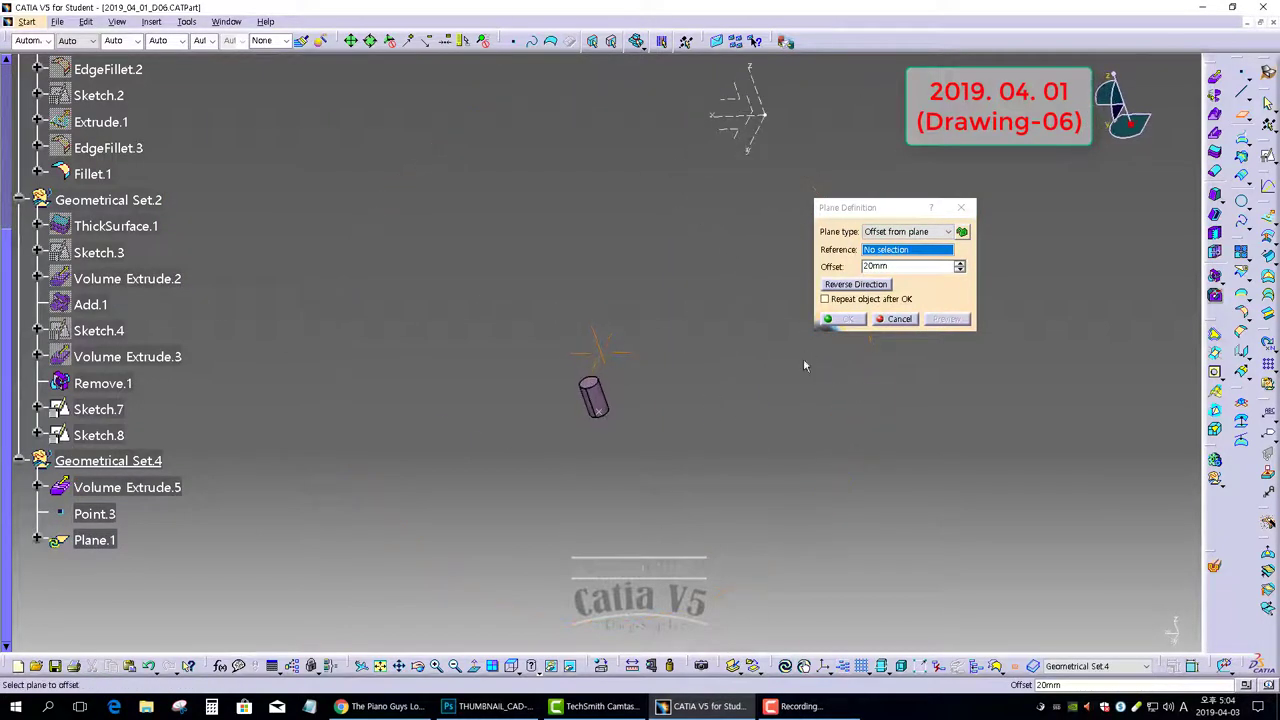
pyautogui.rightClick(892, 252)
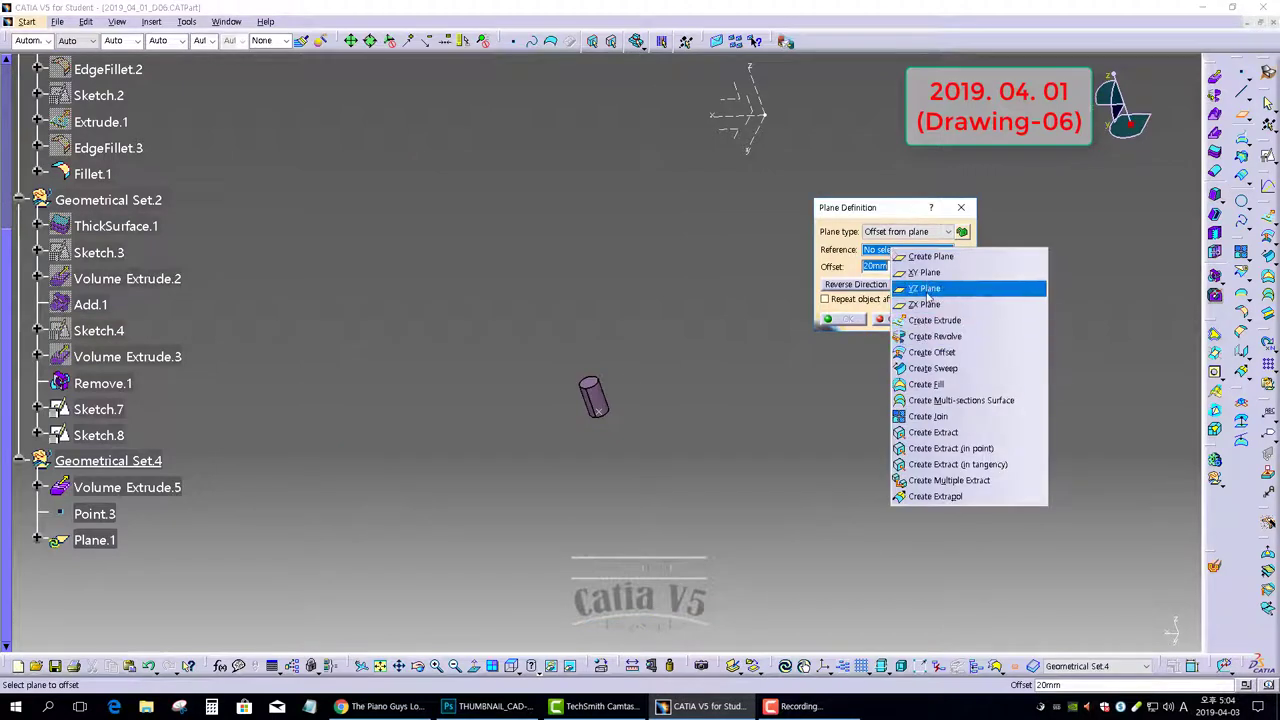
pyautogui.click(930, 289)
pyautogui.click(597, 408)
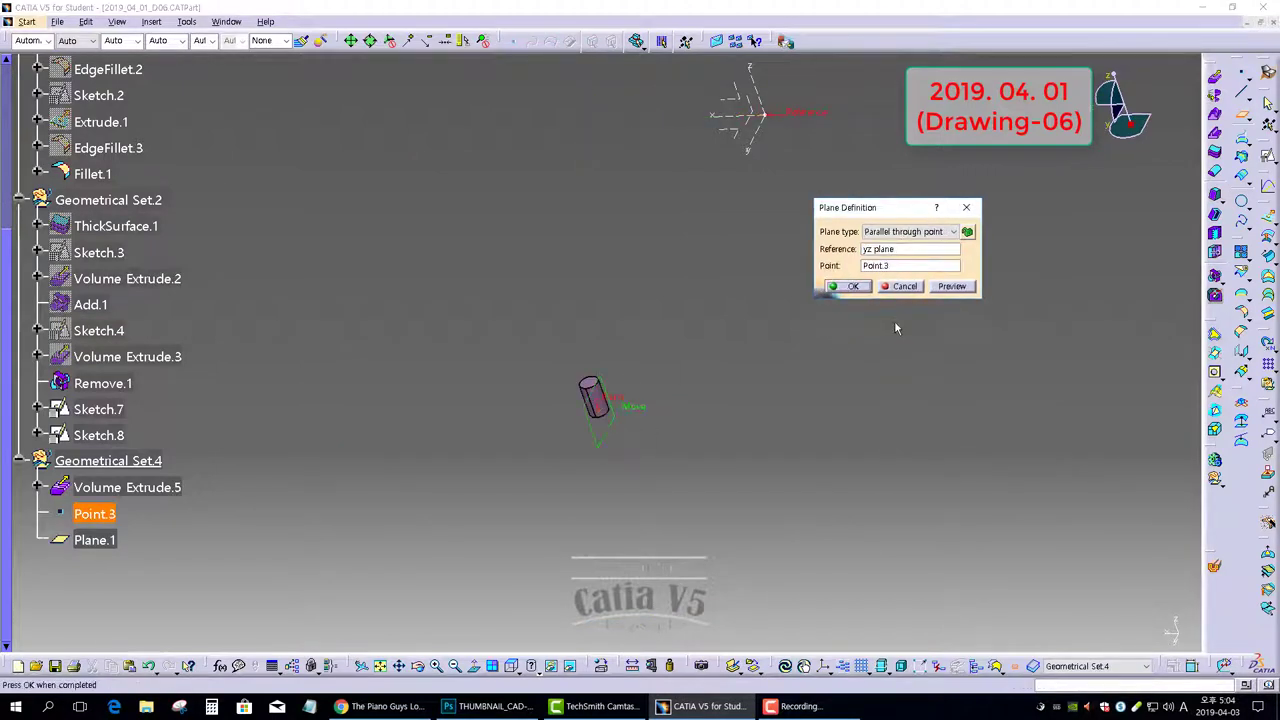
pyautogui.click(850, 288)
# Start a positioned sketch on the new plane with its origin projected from the cylinder's centre point
pyautogui.moveTo(623, 420); pyautogui.dragTo(680, 457, button='middle')
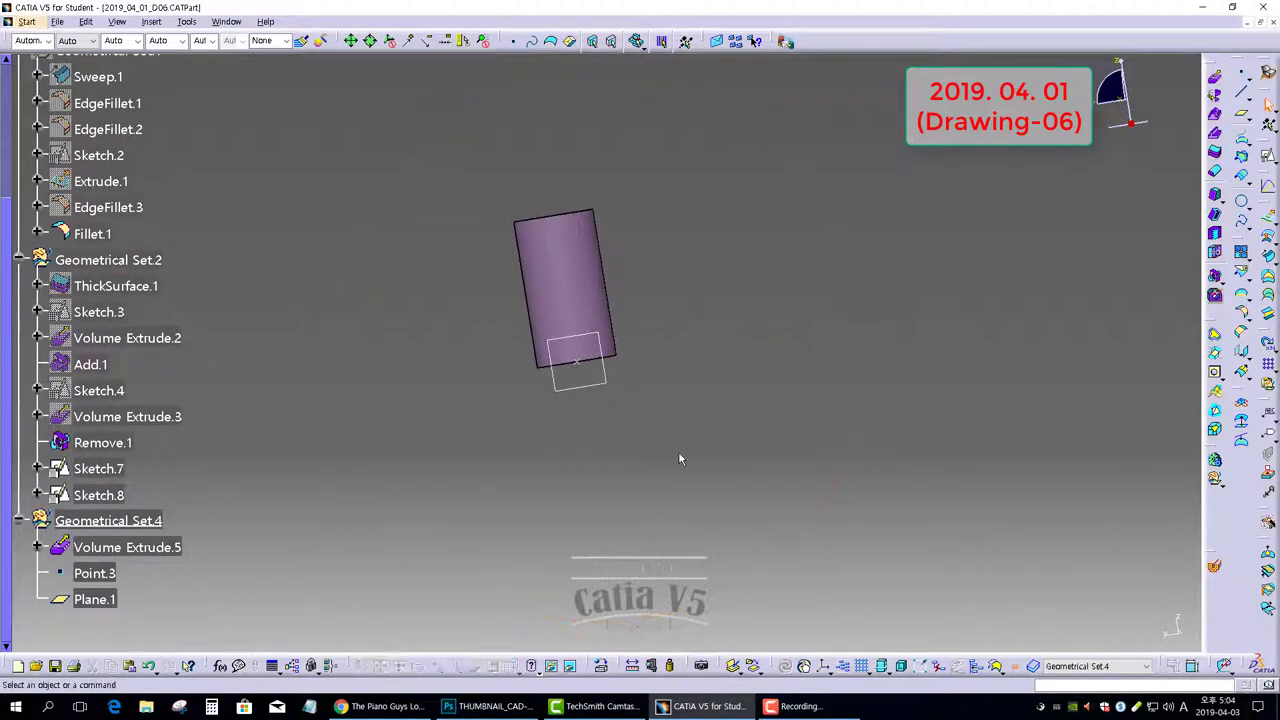
pyautogui.click(1268, 154)
pyautogui.click(612, 380)
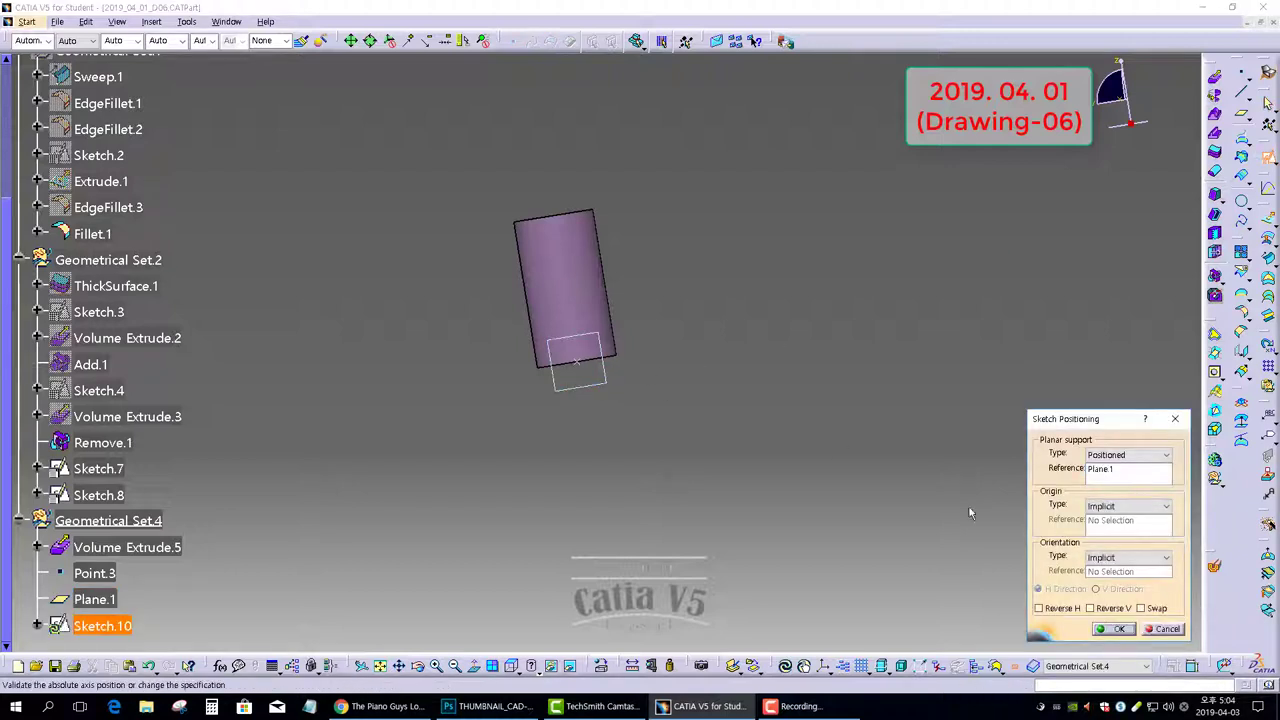
pyautogui.click(1112, 507)
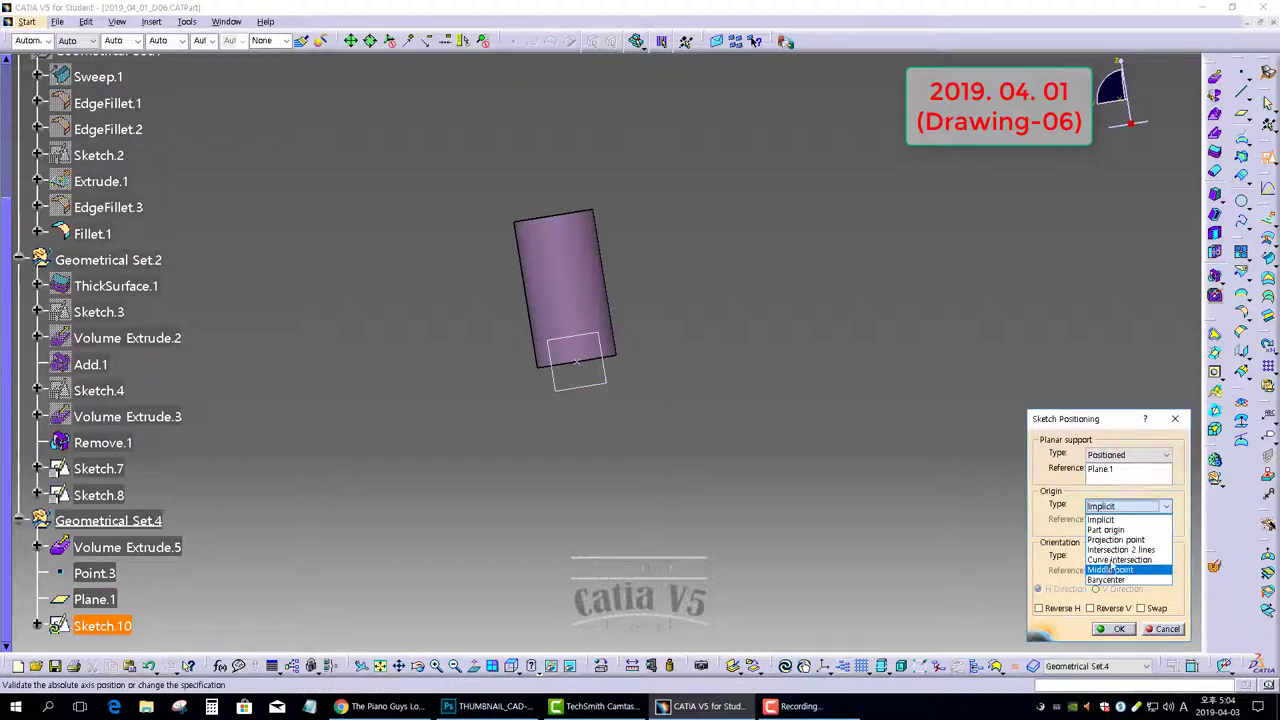
pyautogui.click(1115, 545)
pyautogui.click(579, 366)
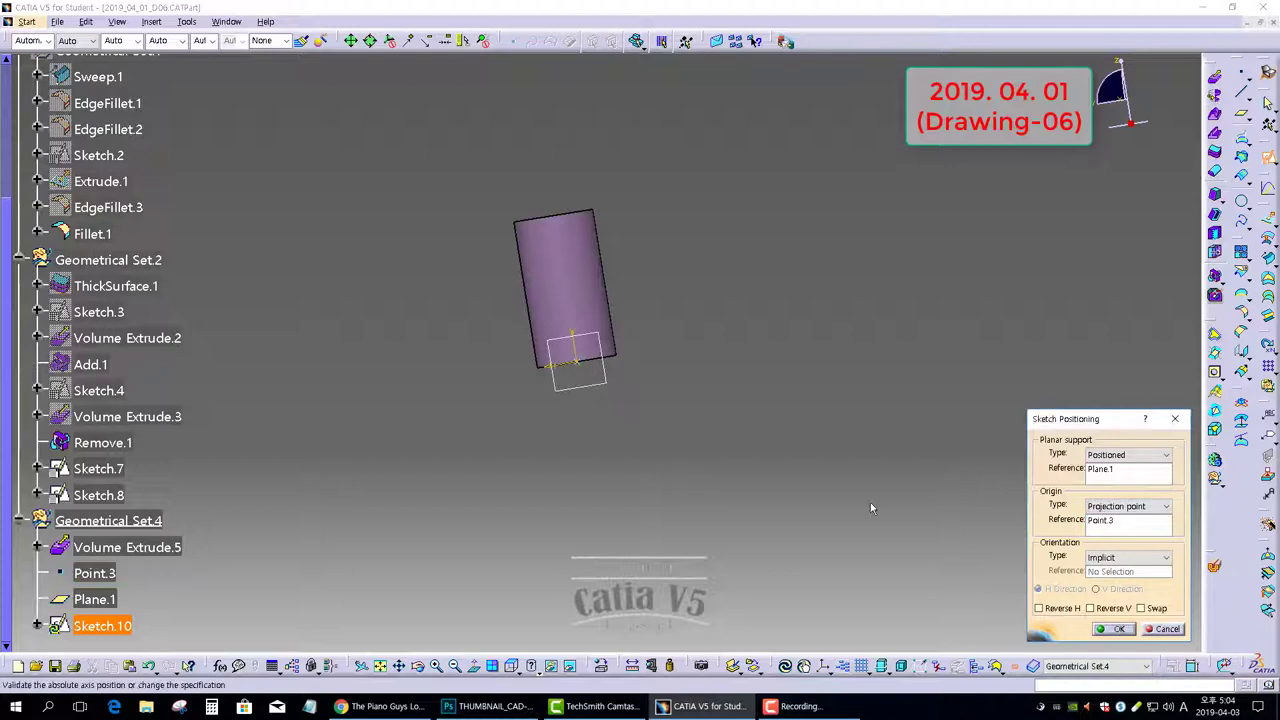
pyautogui.click(1118, 631)
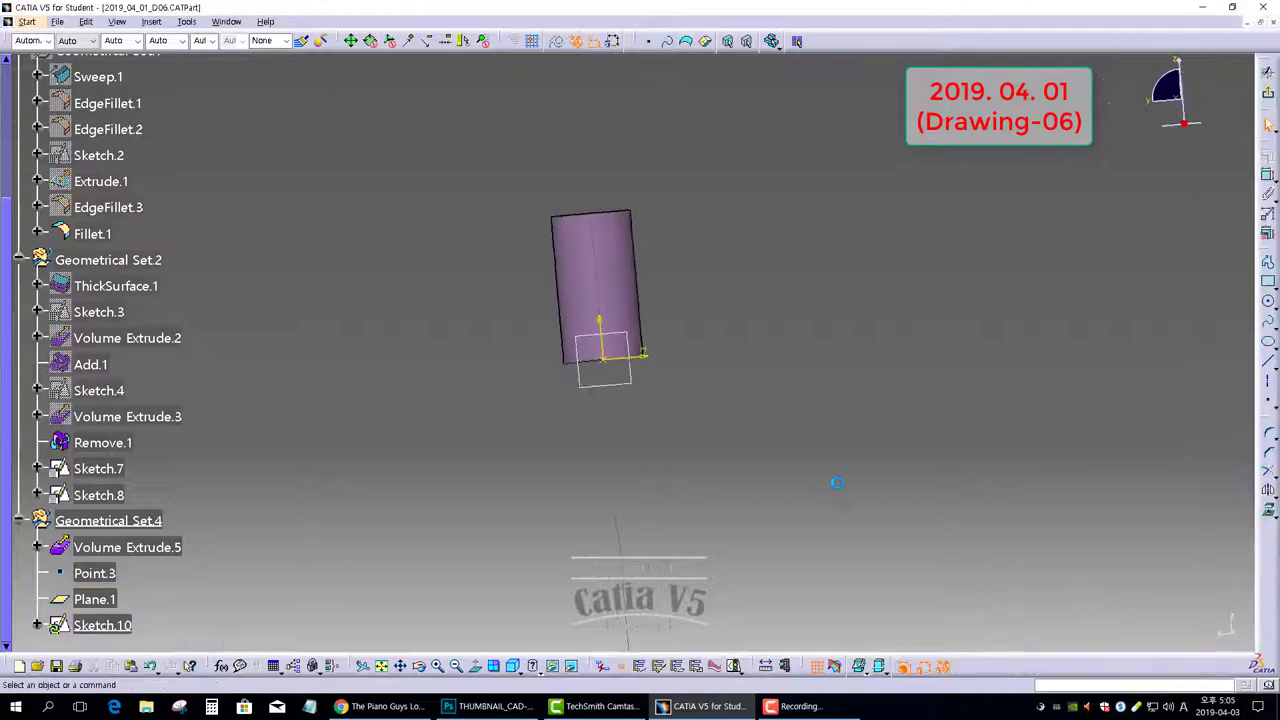
# Draw a vertical sketch axis about 5.6 mm long along the cylinder's centreline, extending past both ends
pyautogui.click(1268, 381)
pyautogui.click(735, 140)
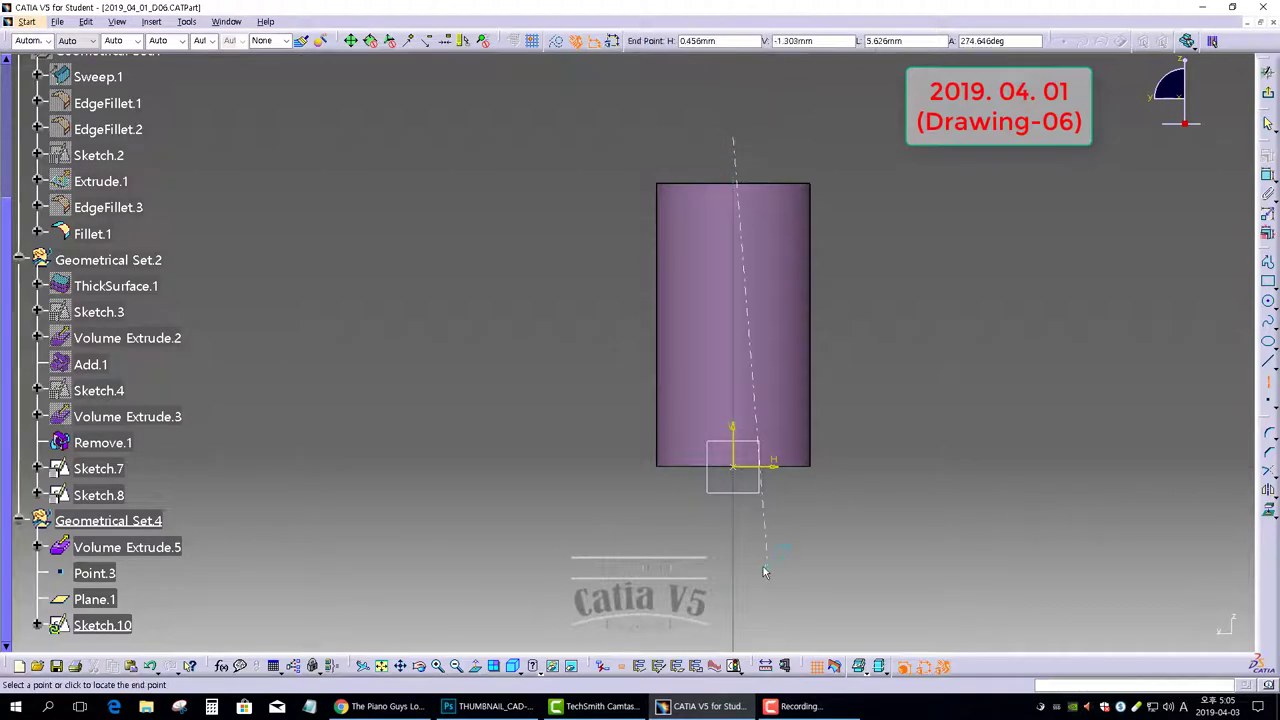
pyautogui.click(733, 570)
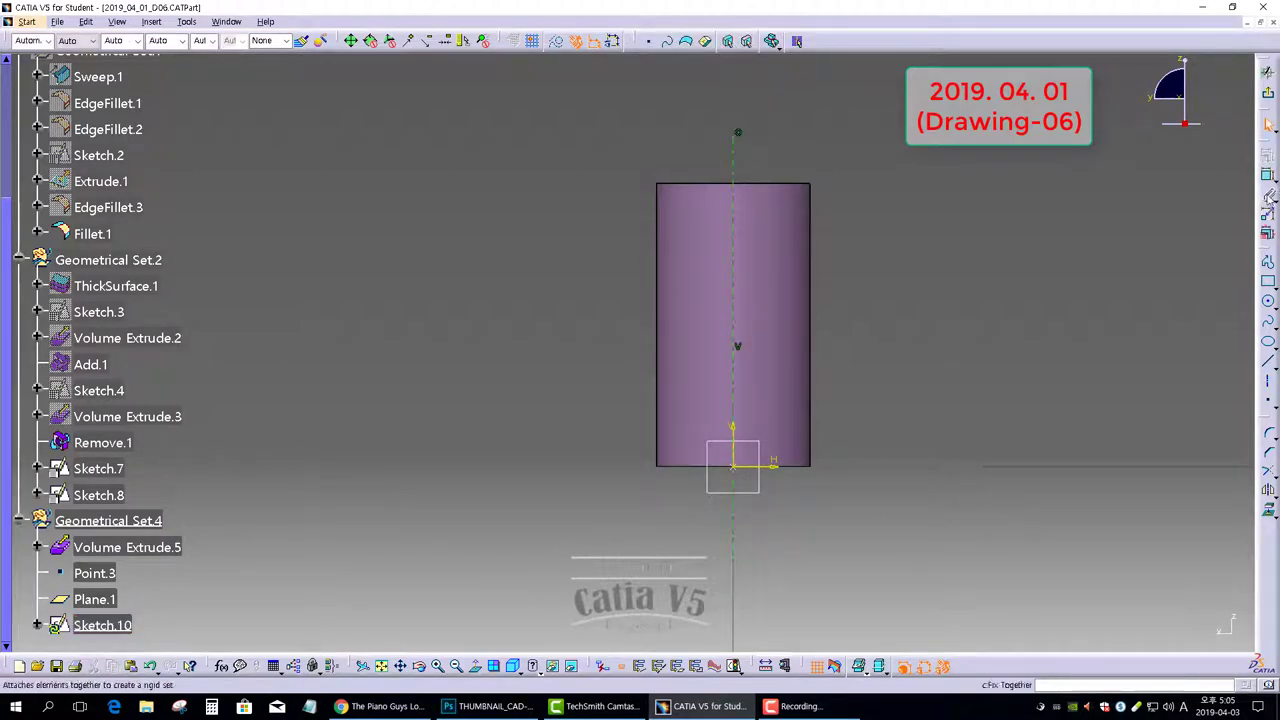
# Sketch a stepped half profile from the axis, about 0.6 mm wide in its upper part and 0.8 mm below, extending past both cylinder ends
pyautogui.click(1268, 263)
pyautogui.click(738, 148)
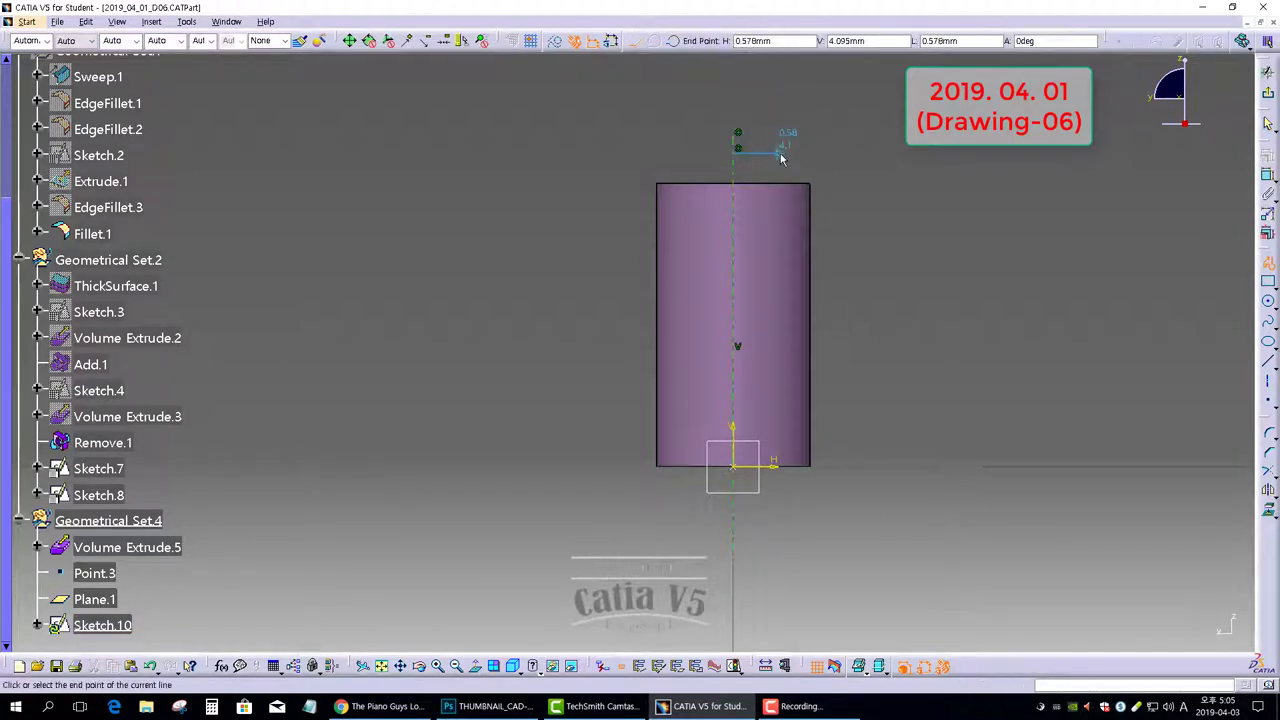
pyautogui.click(781, 153)
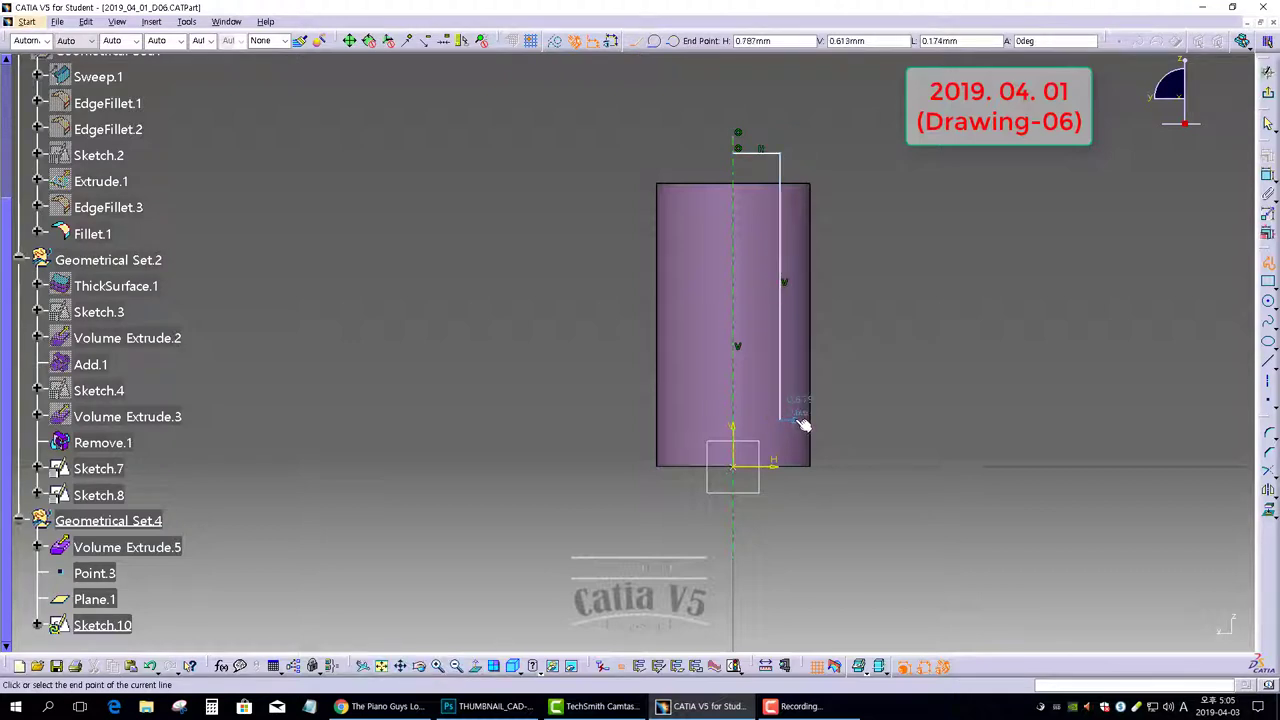
pyautogui.click(795, 420)
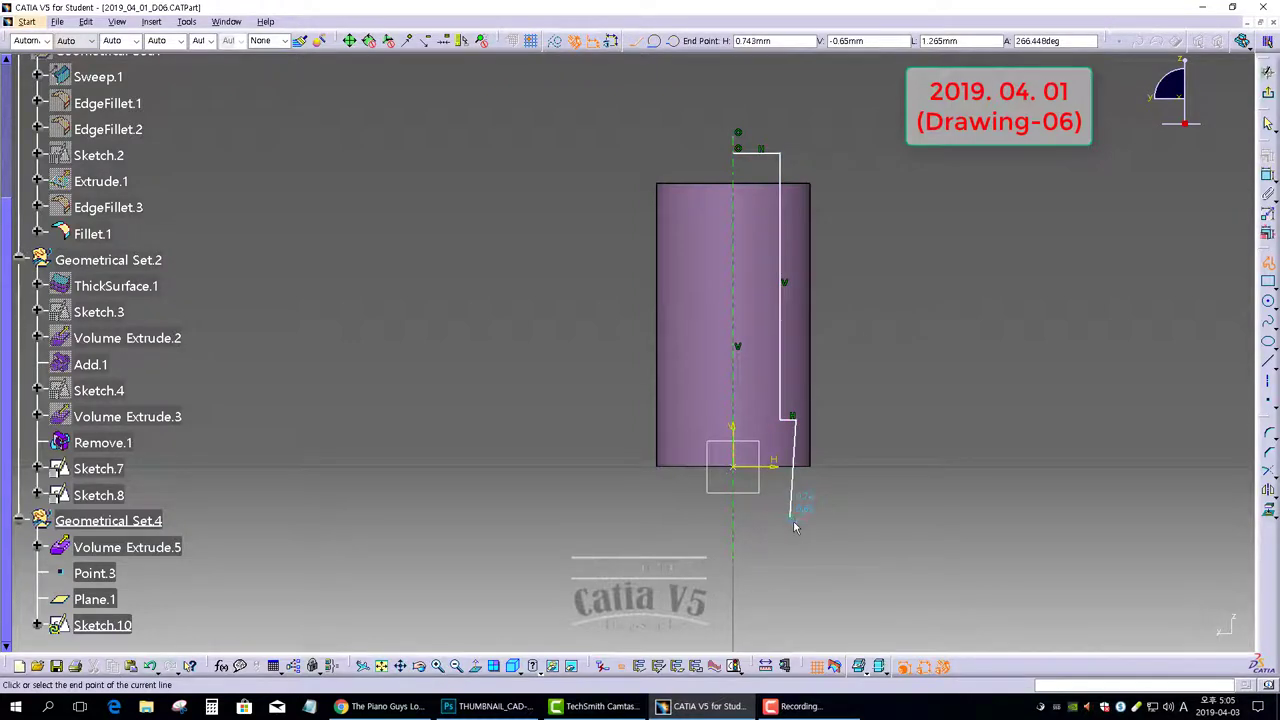
pyautogui.click(737, 518)
pyautogui.press('Escape')
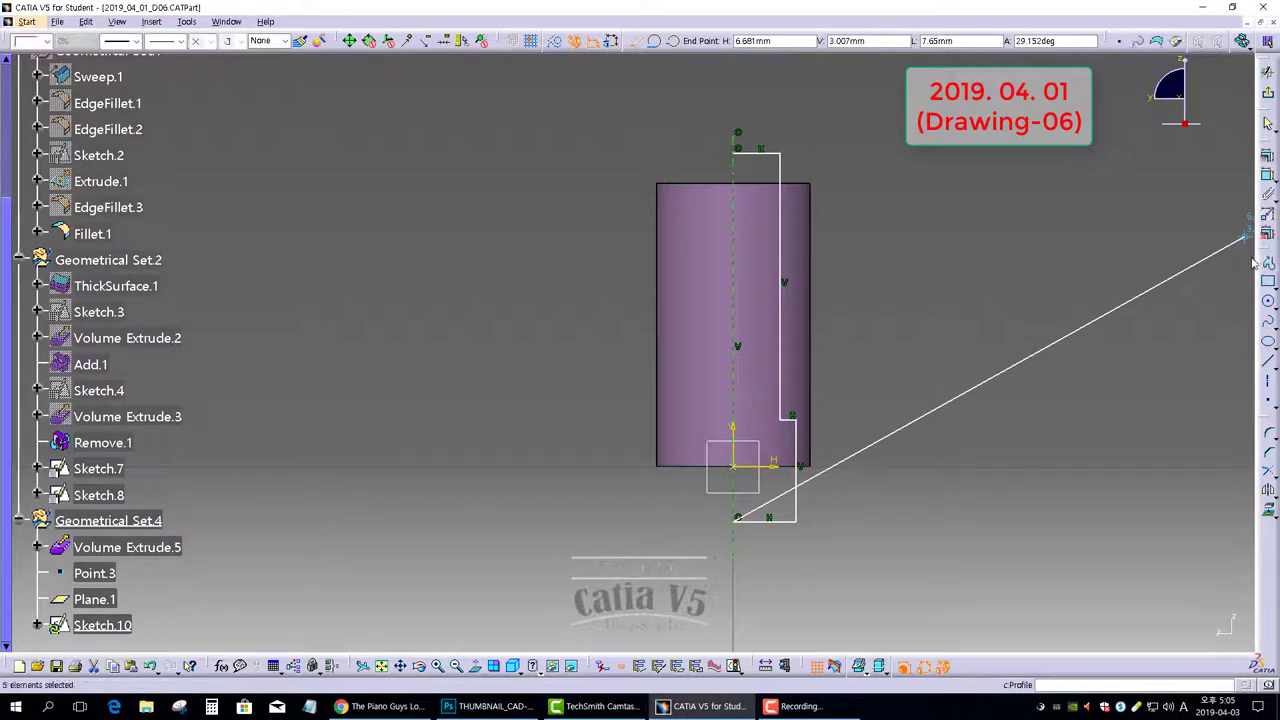
pyautogui.click(1060, 256)
# Dimension the profile's narrow upper section as a diameter about the axis and set it to 1 mm
pyautogui.click(1268, 180)
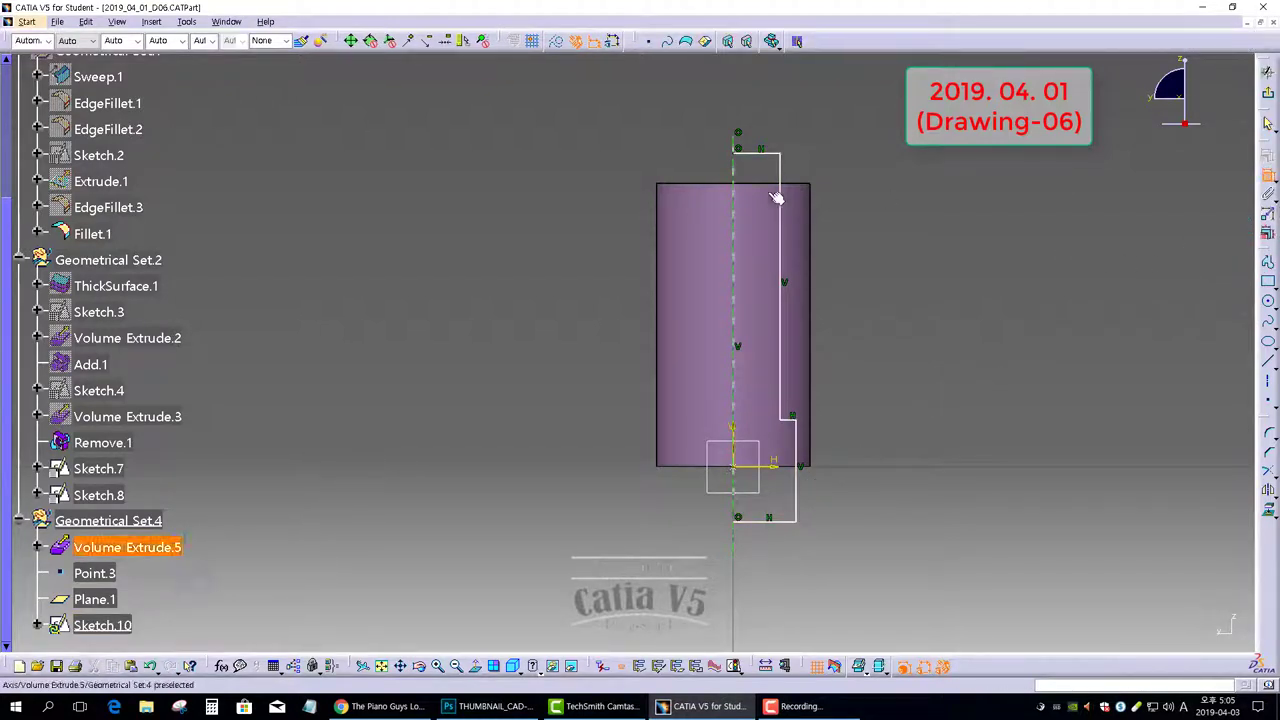
pyautogui.click(781, 168)
pyautogui.rightClick(749, 99)
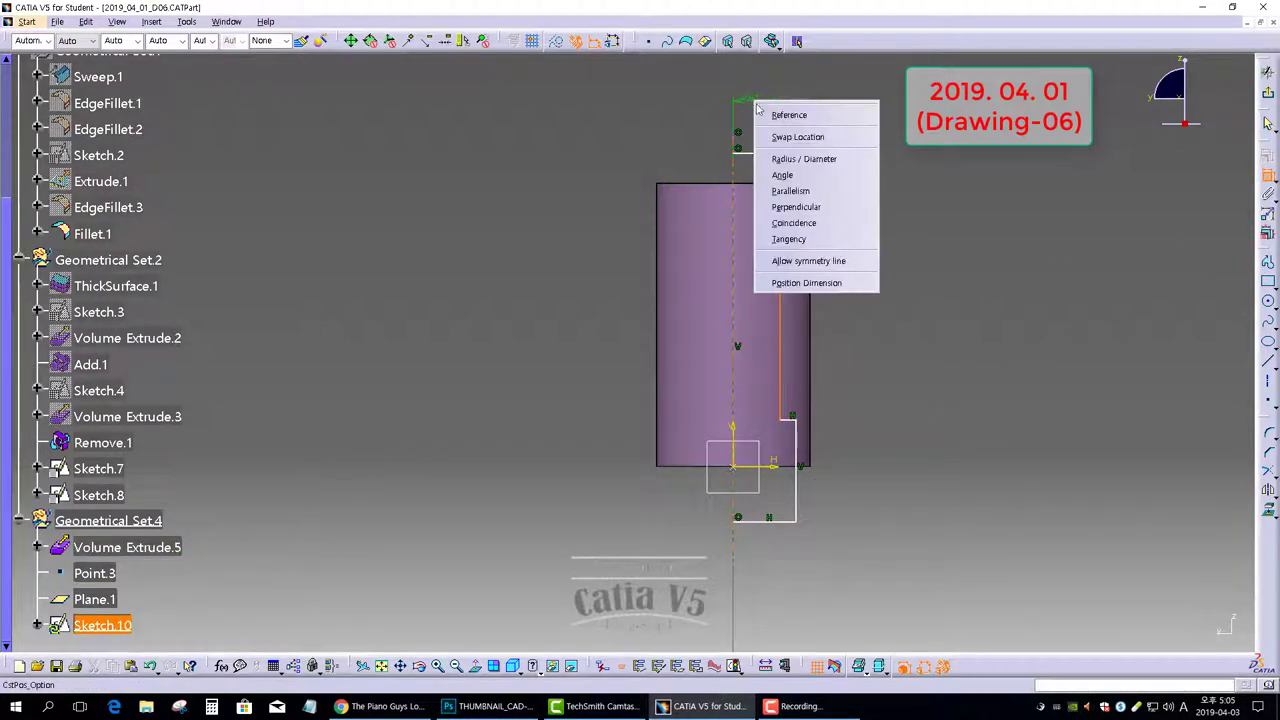
pyautogui.click(775, 135)
pyautogui.click(747, 97)
pyautogui.doubleClick(747, 95)
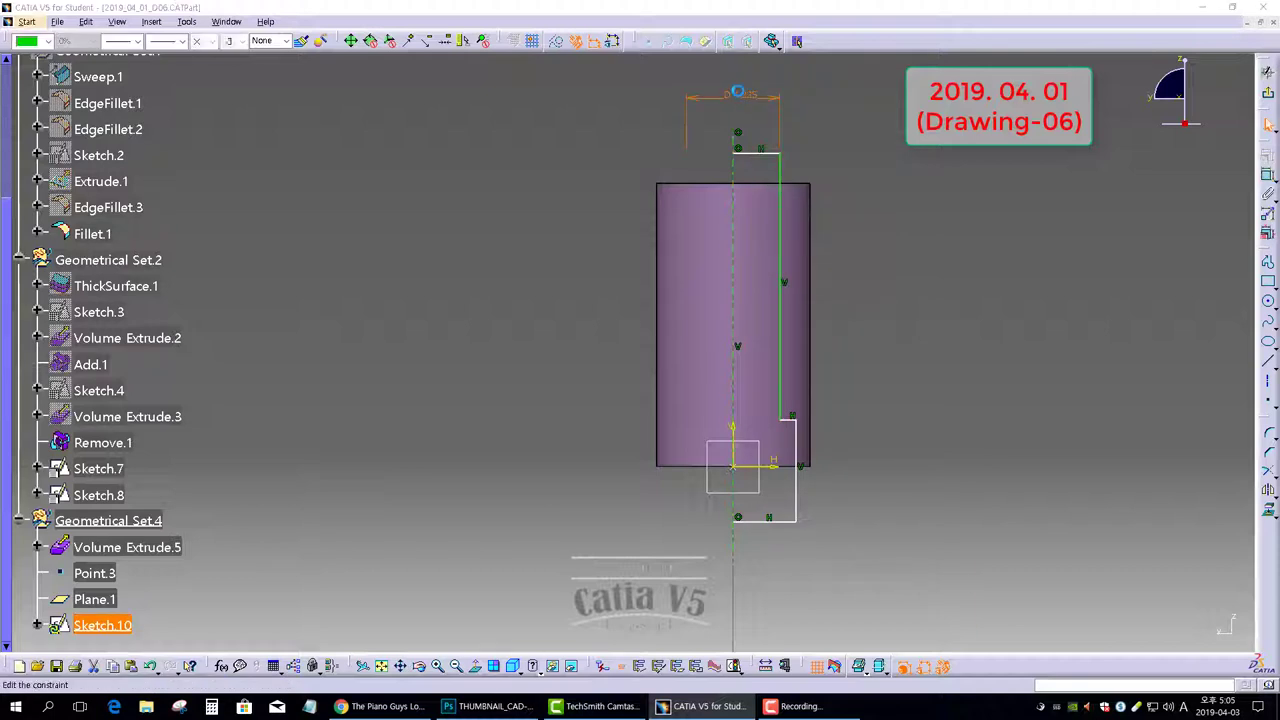
pyautogui.press('Return')
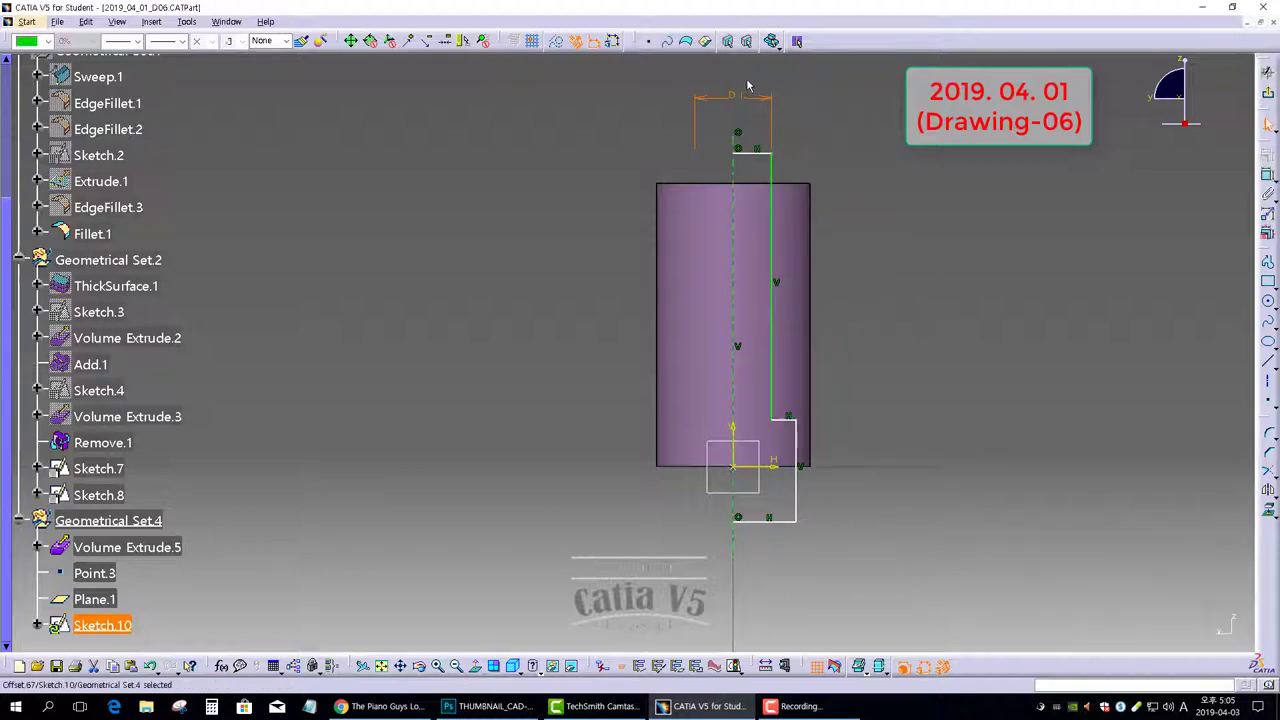
pyautogui.click(1048, 319)
# Dimension the profile's step from the cylinder's top edge and set the depth to 0.7 mm
pyautogui.click(1267, 176)
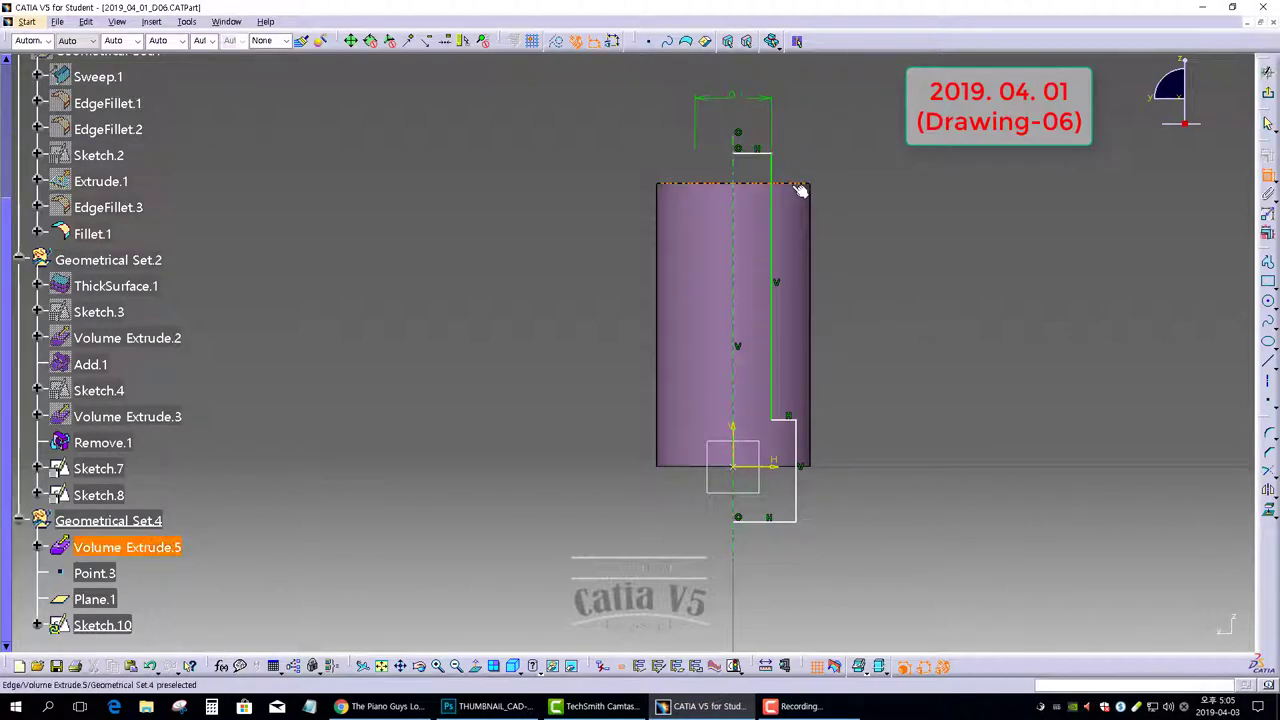
pyautogui.click(798, 185)
pyautogui.click(862, 273)
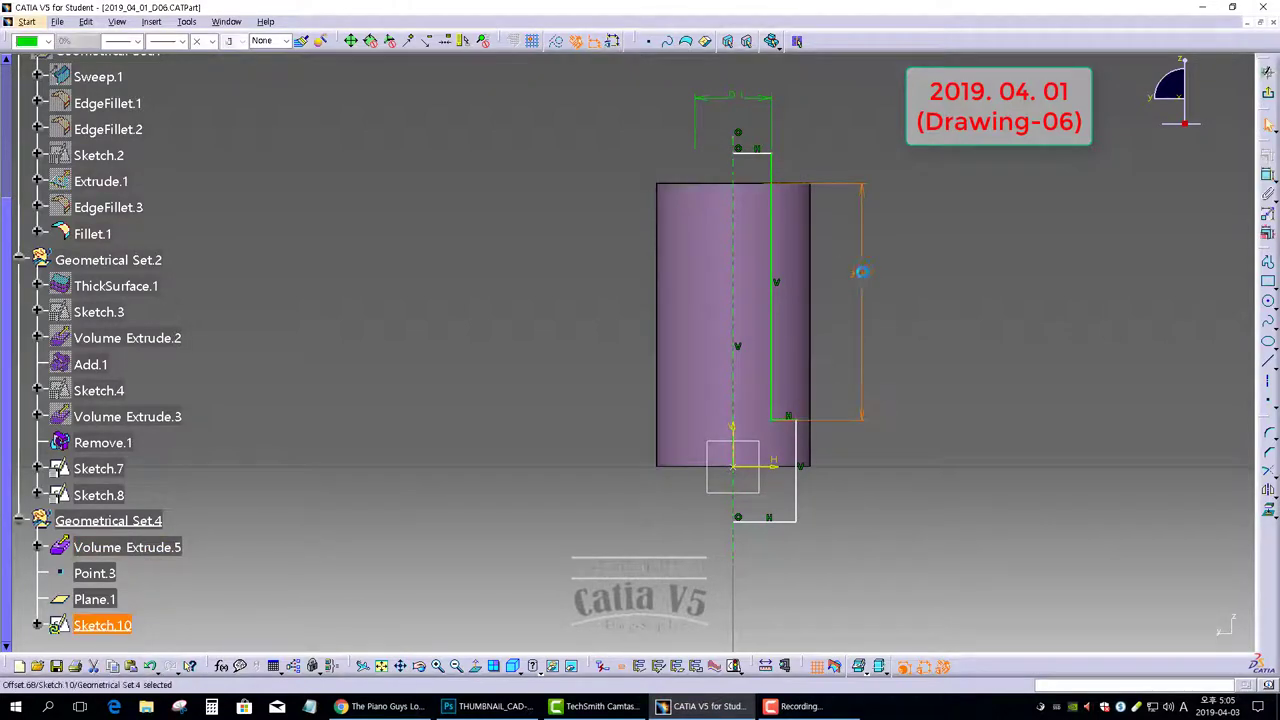
pyautogui.doubleClick(870, 272)
pyautogui.press('Return')
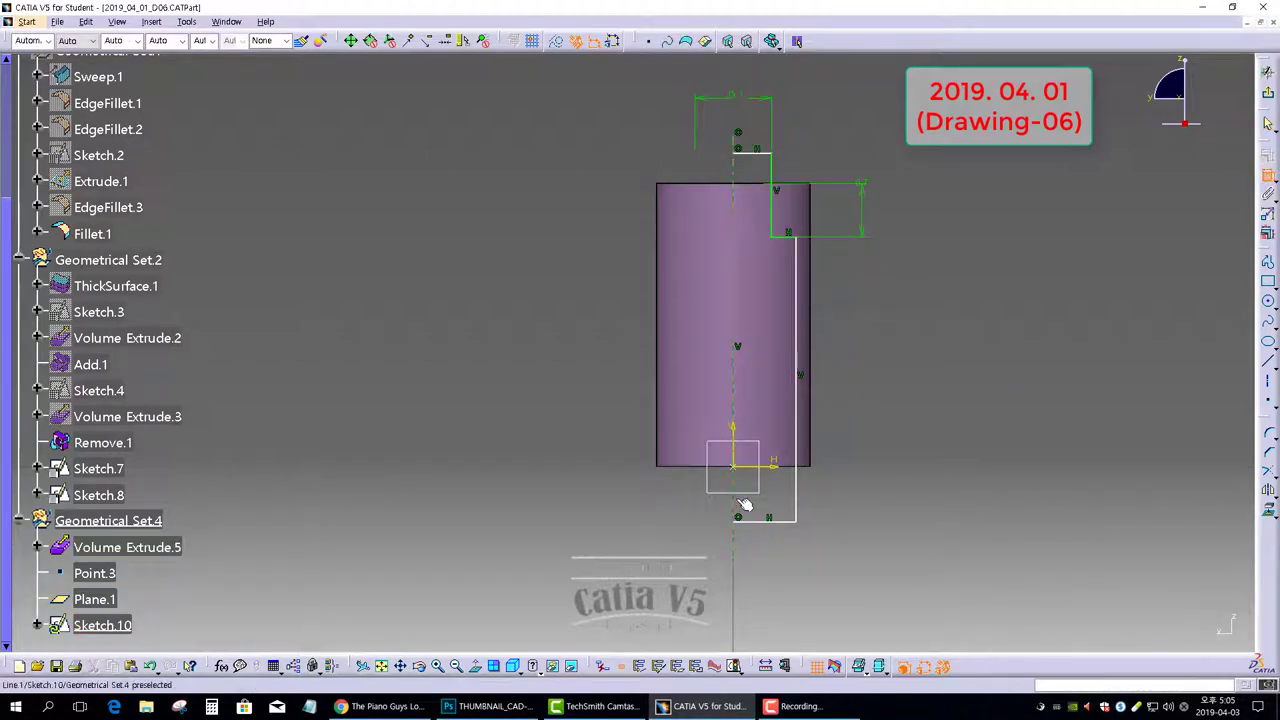
# Dimension the profile's wider lower section as a diameter about the axis, reduce its value, and exit the sketch
pyautogui.click(798, 491)
pyautogui.rightClick(748, 578)
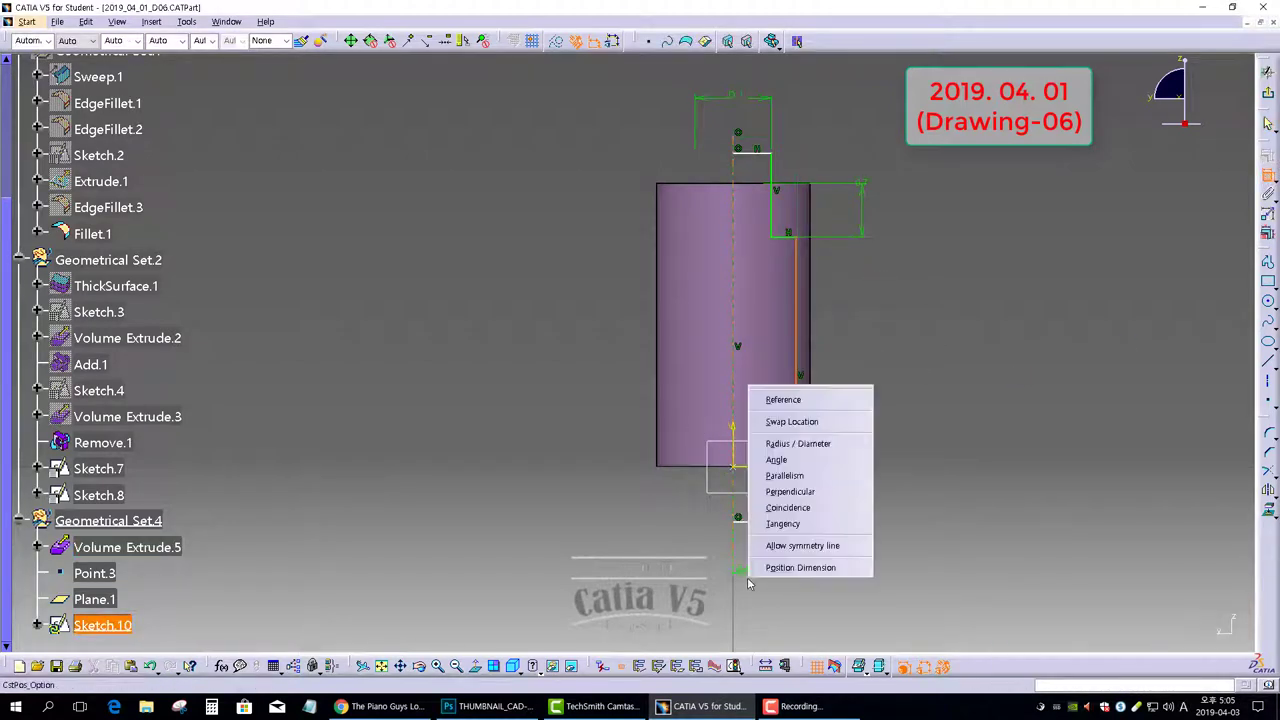
pyautogui.click(806, 445)
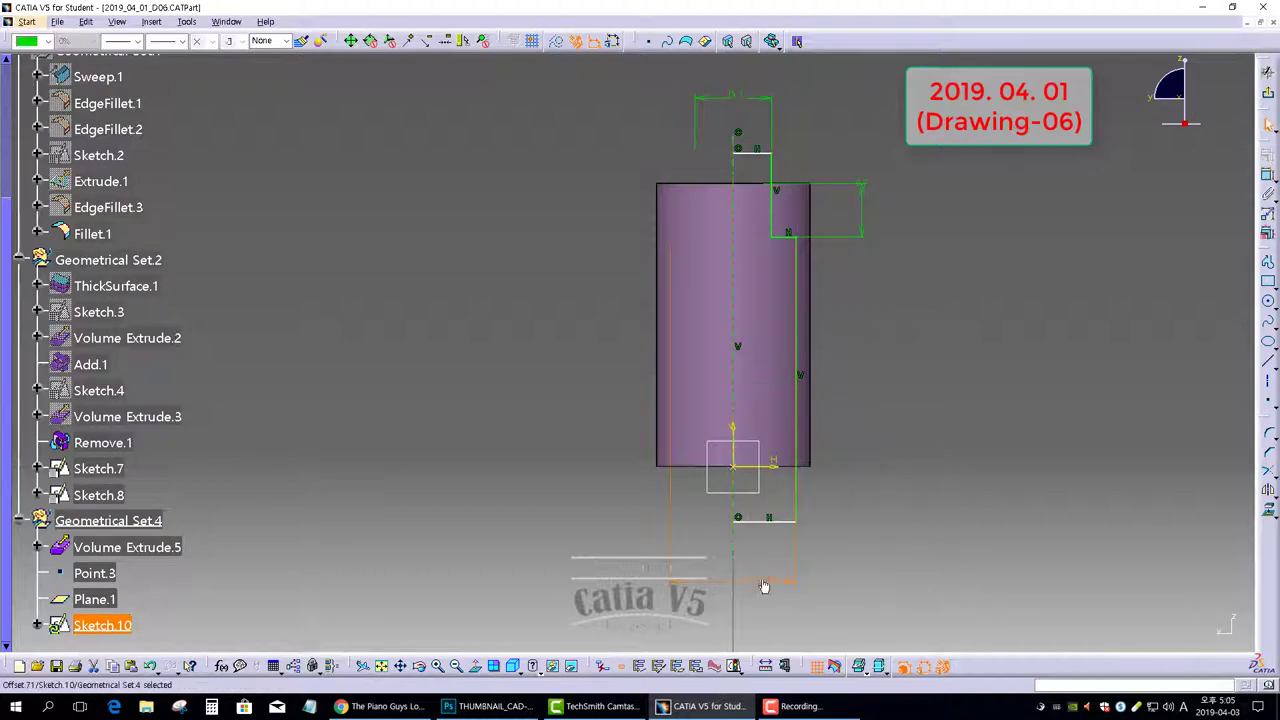
pyautogui.doubleClick(764, 585)
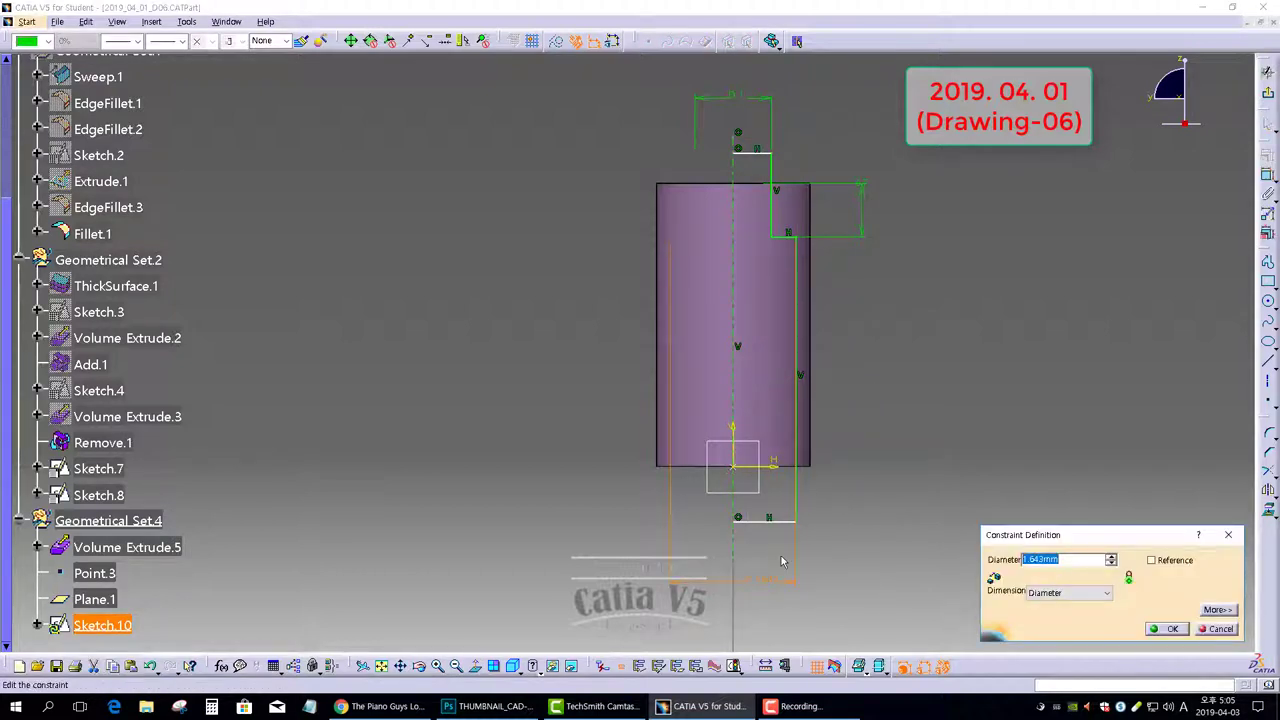
pyautogui.press('Return')
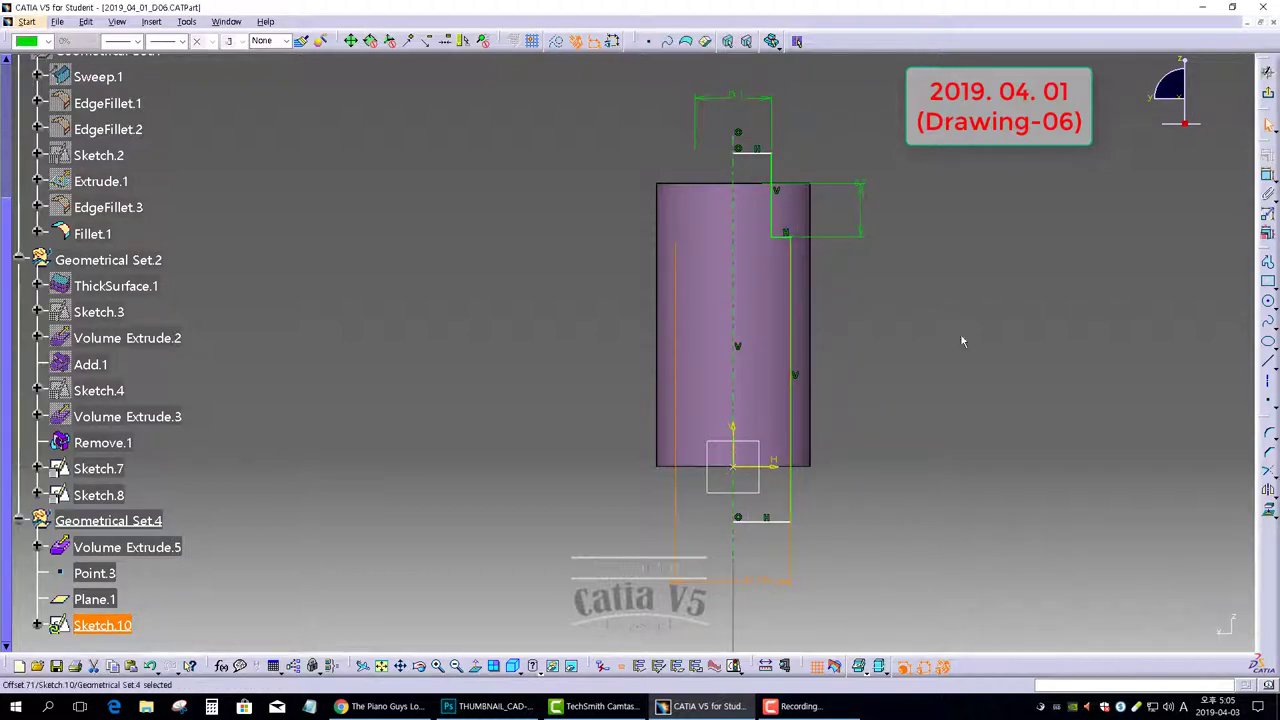
pyautogui.click(962, 341)
pyautogui.click(1268, 94)
# Revolve the stepped profile sketch 360 degrees about its sketch axis as a volume
pyautogui.moveTo(926, 211)
pyautogui.mouseDown(button='middle')
pyautogui.moveTo(811, 277)
pyautogui.moveTo(737, 191)
pyautogui.moveTo(678, 411)
pyautogui.moveTo(740, 348)
pyautogui.mouseUp(button='middle')
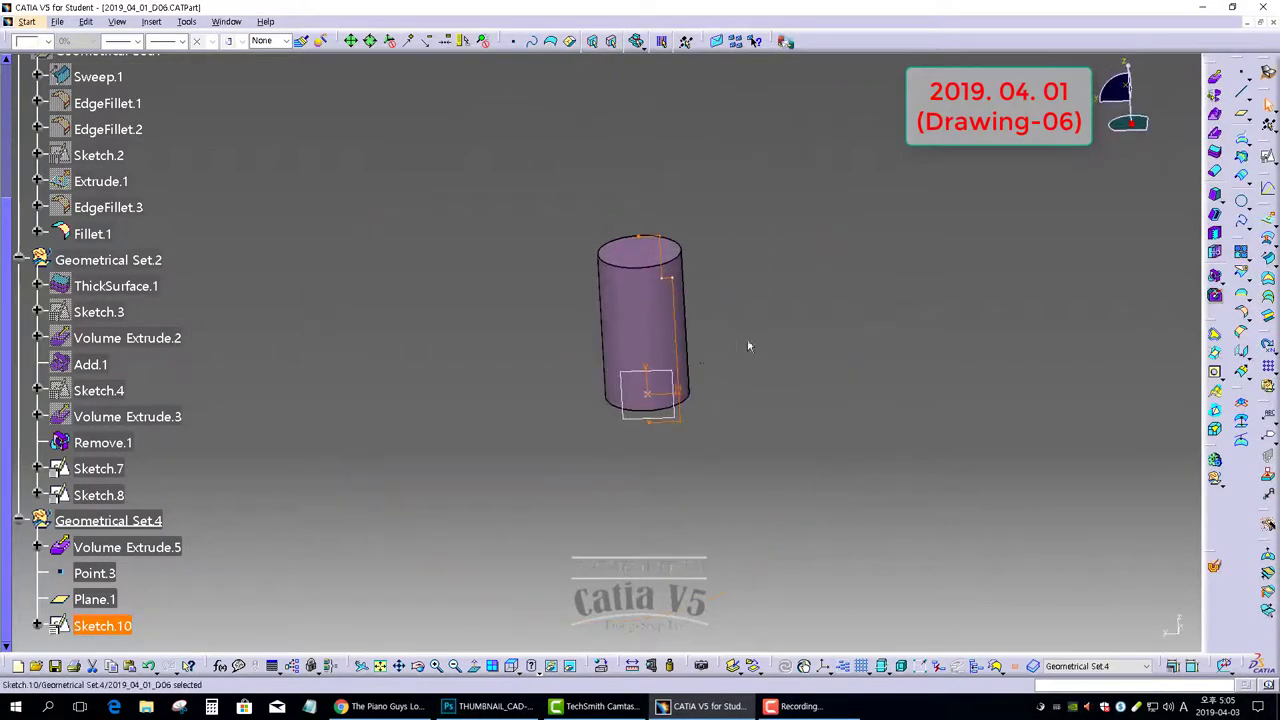
pyautogui.click(1215, 97)
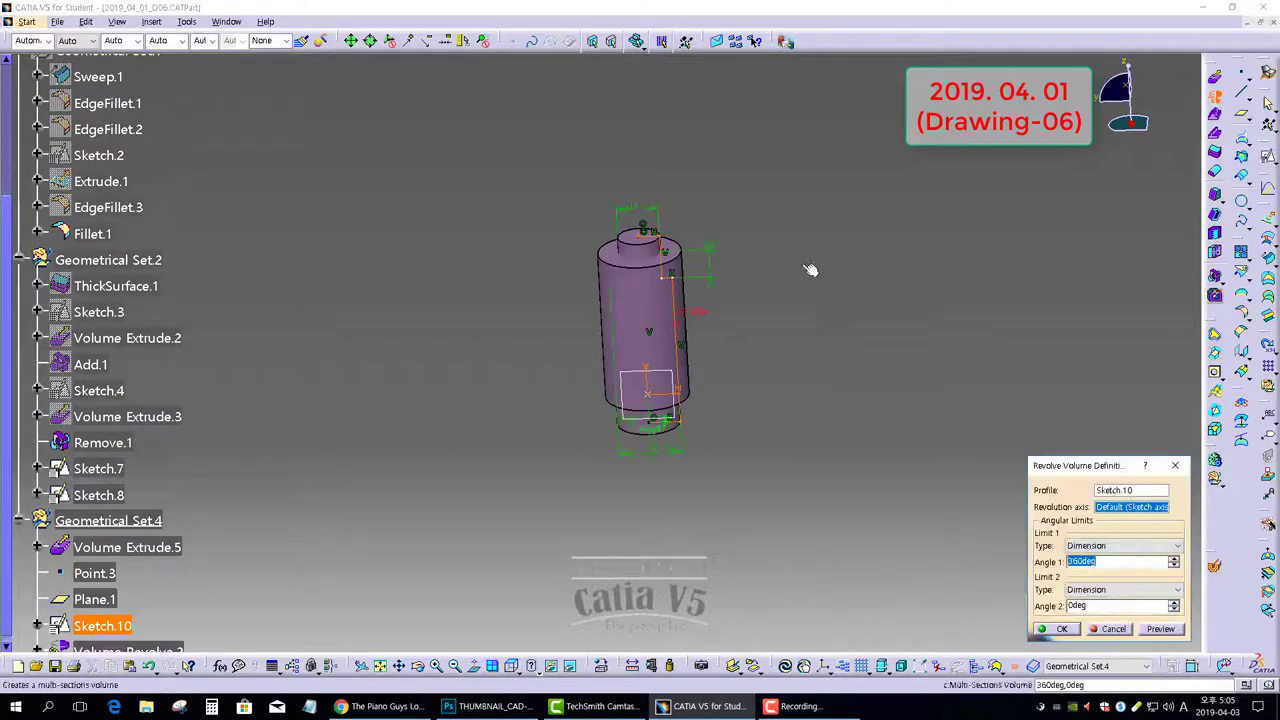
pyautogui.click(1062, 629)
# Remove the revolved volume from the extruded cylinder to cut a stepped through hole
pyautogui.moveTo(677, 391); pyautogui.dragTo(838, 286, button='middle')
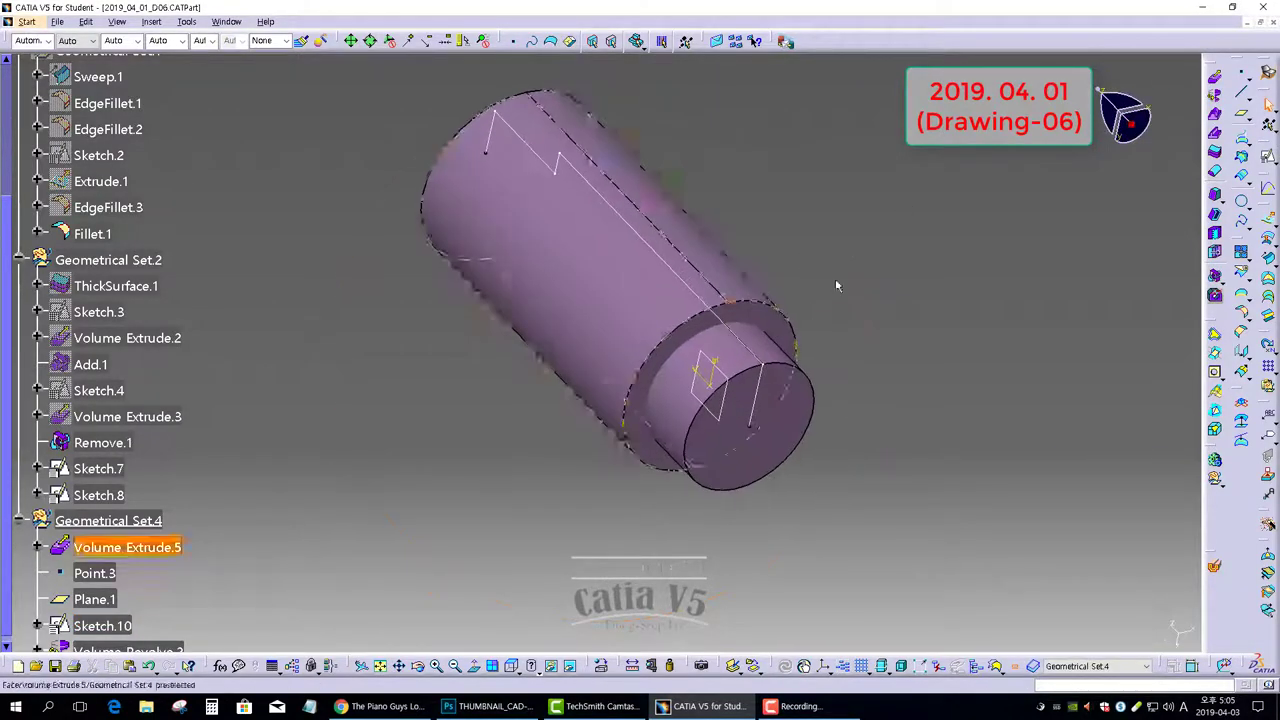
pyautogui.click(1223, 287)
pyautogui.click(1229, 293)
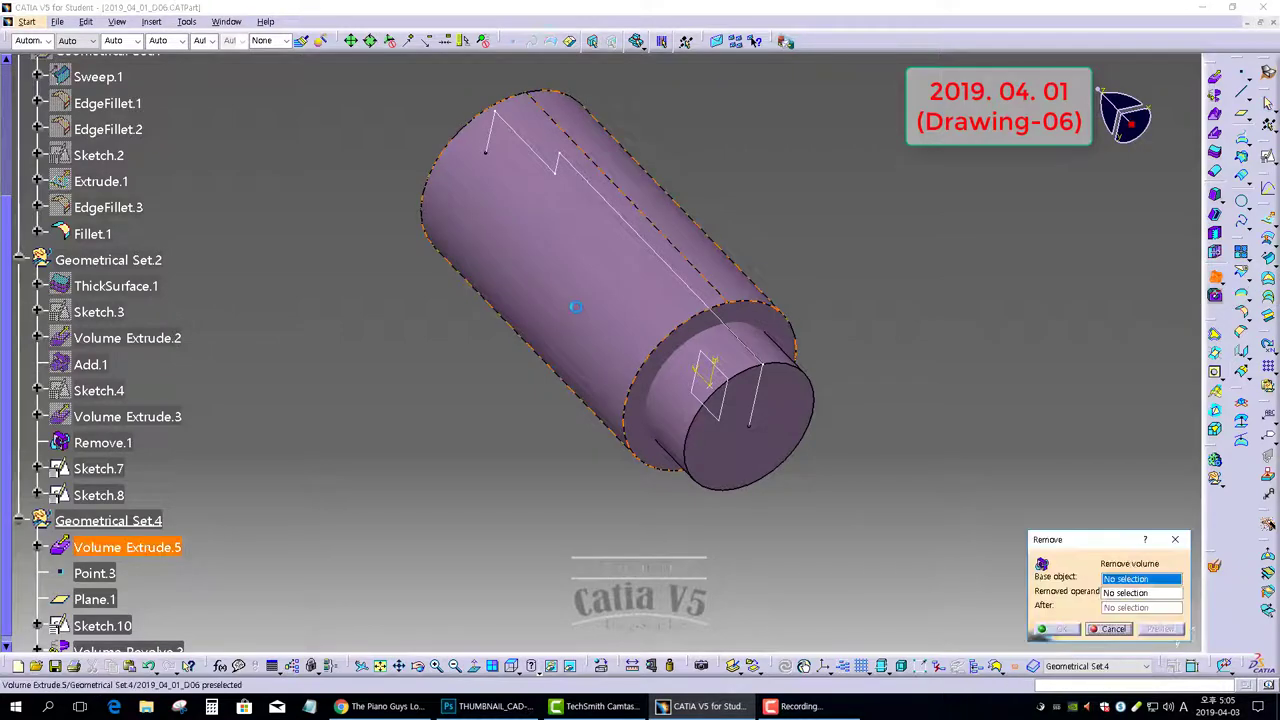
pyautogui.click(597, 306)
pyautogui.click(745, 442)
pyautogui.click(1070, 629)
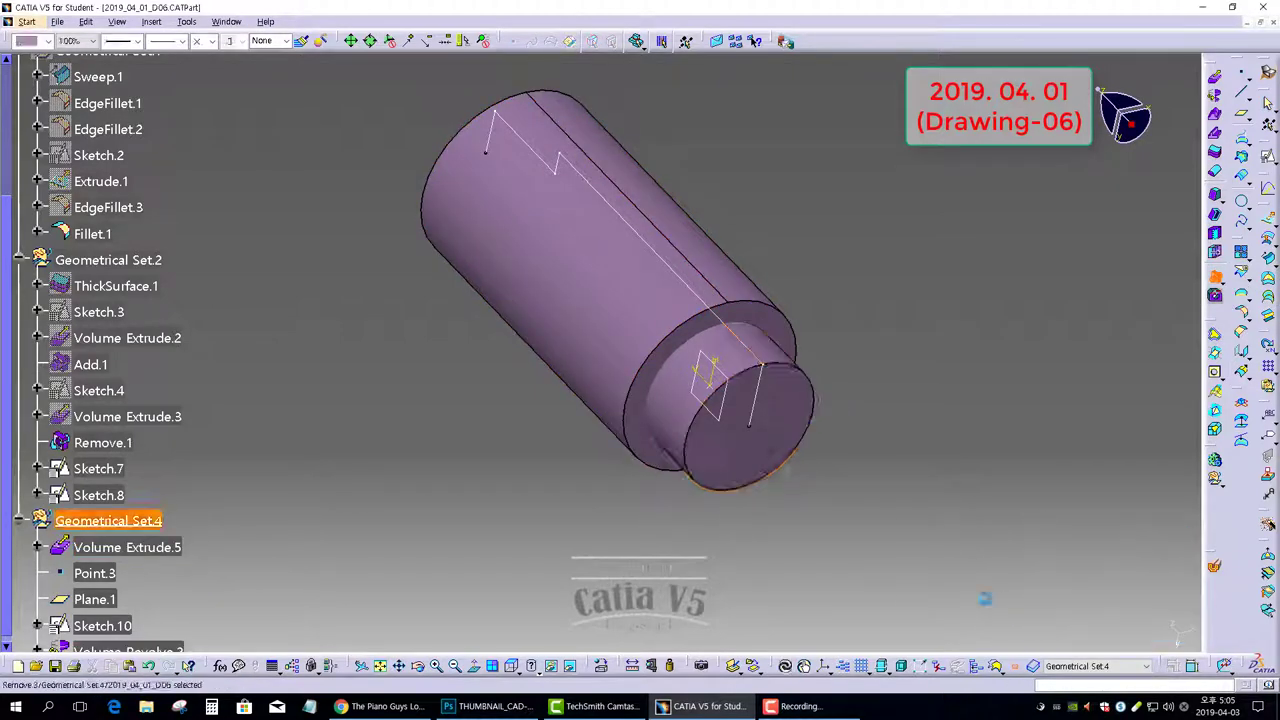
# Hide the stepped hole profile sketch
pyautogui.rightClick(679, 281)
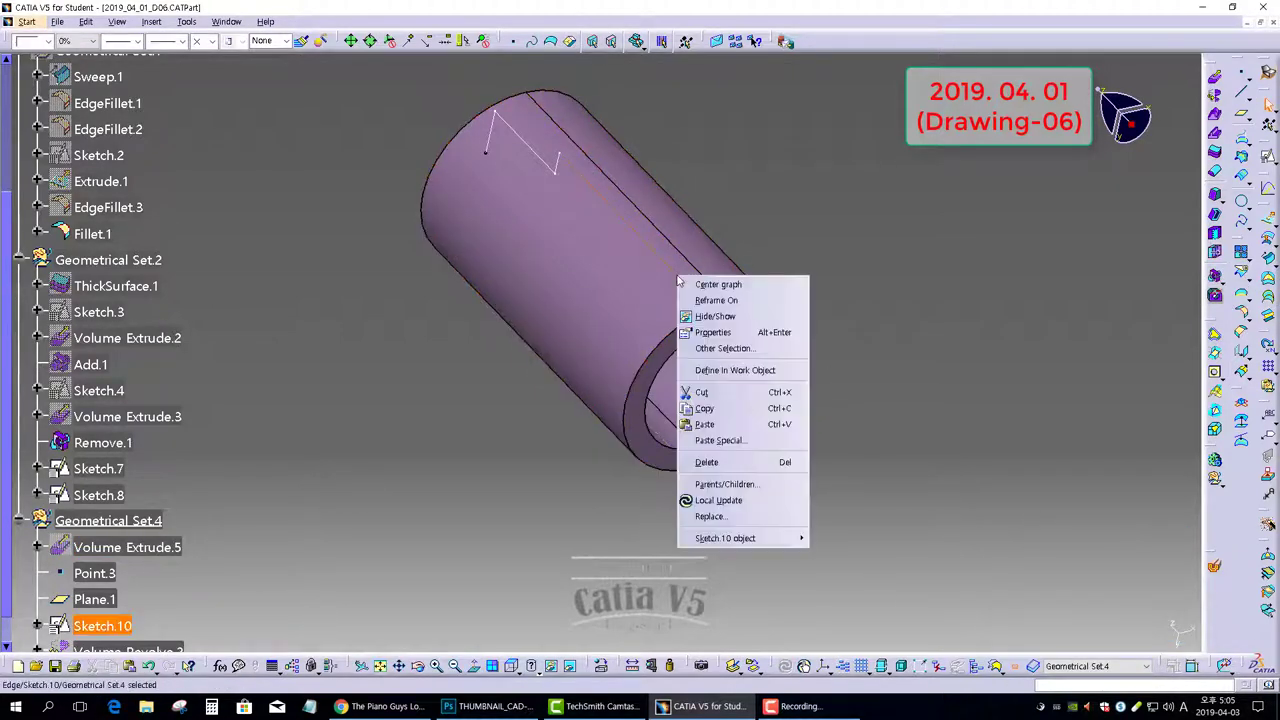
pyautogui.click(717, 316)
pyautogui.moveTo(610, 162)
pyautogui.mouseDown(button='middle')
pyautogui.moveTo(751, 438)
pyautogui.moveTo(703, 431)
pyautogui.mouseUp(button='middle')
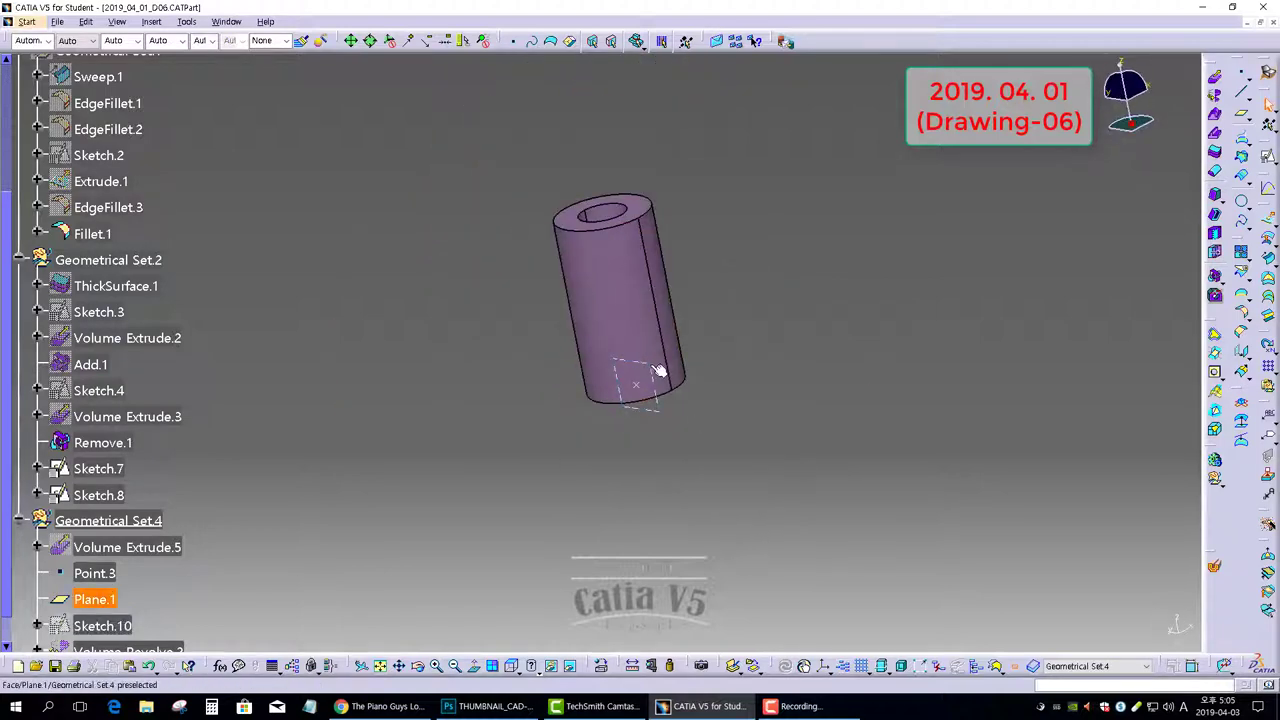
# Hide the construction plane at the peg's base and bring the tray back into view
pyautogui.rightClick(652, 364)
pyautogui.click(686, 406)
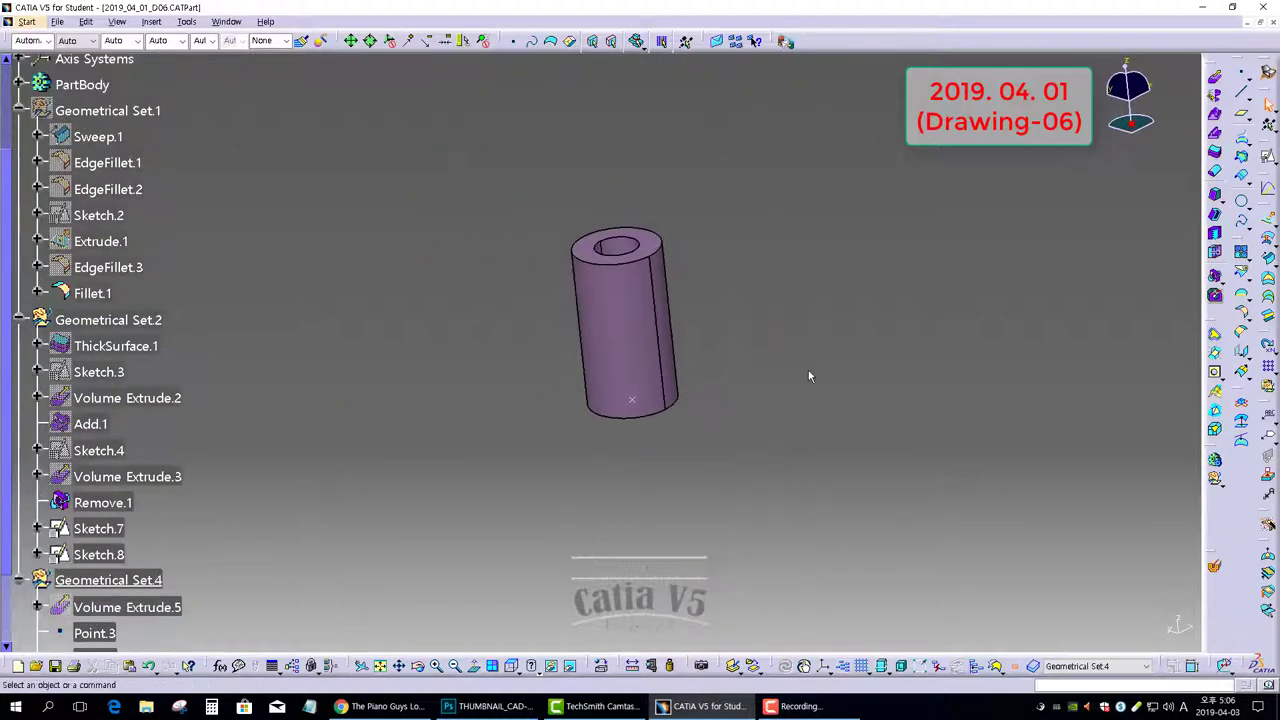
pyautogui.click(1014, 668)
# Hide the circle sketch at the tray corner beside the peg
pyautogui.moveTo(631, 291)
pyautogui.mouseDown(button='middle')
pyautogui.moveTo(551, 403)
pyautogui.moveTo(931, 206)
pyautogui.moveTo(643, 456)
pyautogui.moveTo(704, 200)
pyautogui.mouseUp(button='middle')
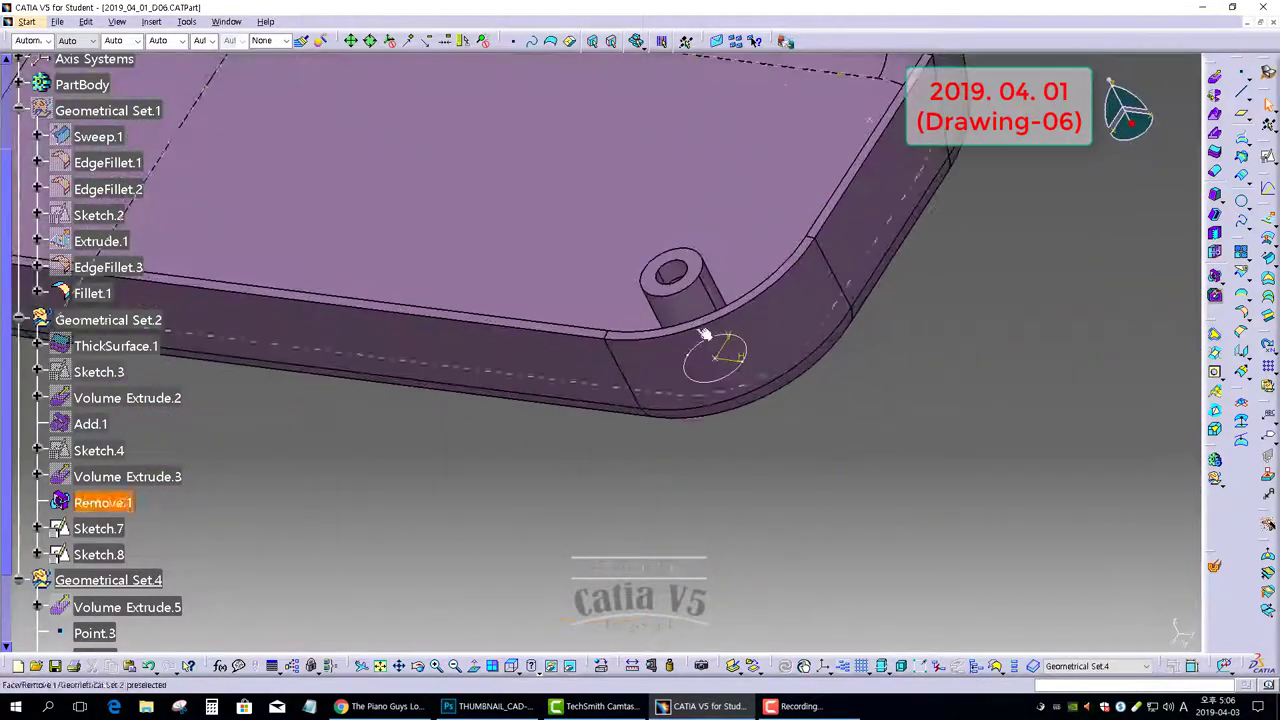
pyautogui.rightClick(696, 342)
pyautogui.click(760, 376)
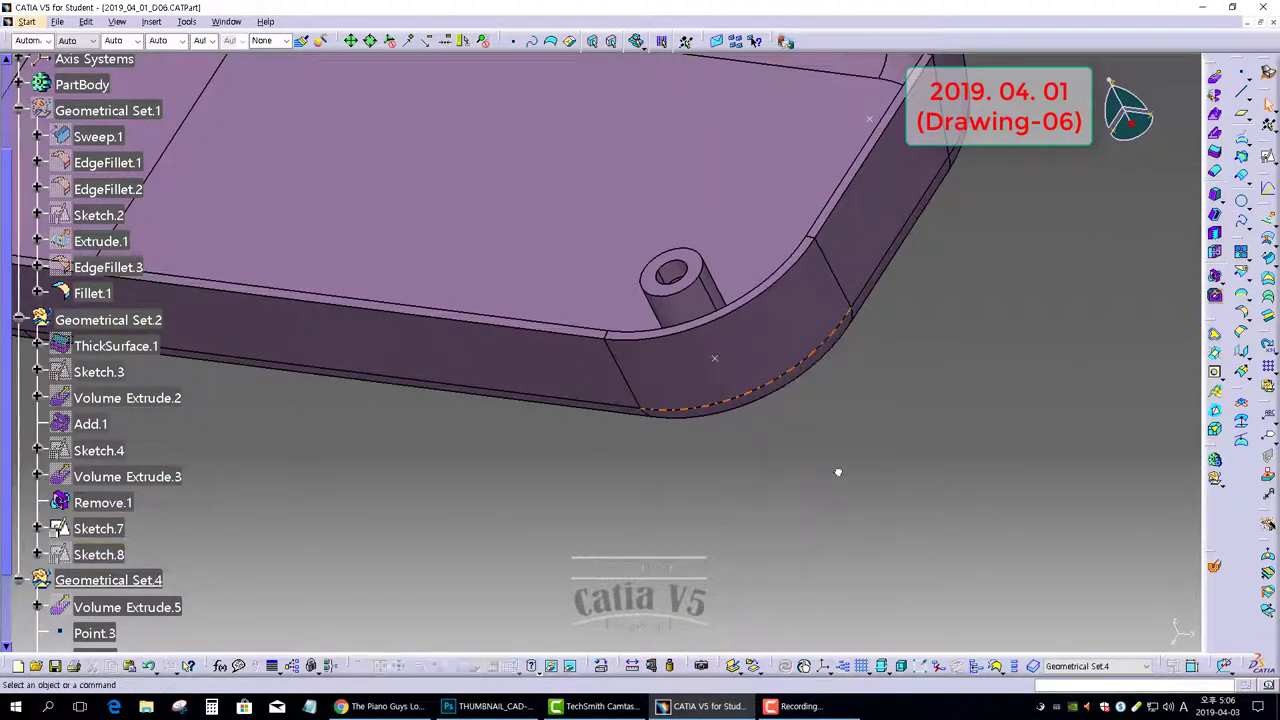
pyautogui.moveTo(837, 471)
pyautogui.mouseDown(button='middle')
pyautogui.moveTo(663, 285)
pyautogui.moveTo(560, 400)
pyautogui.moveTo(396, 491)
pyautogui.mouseUp(button='middle')
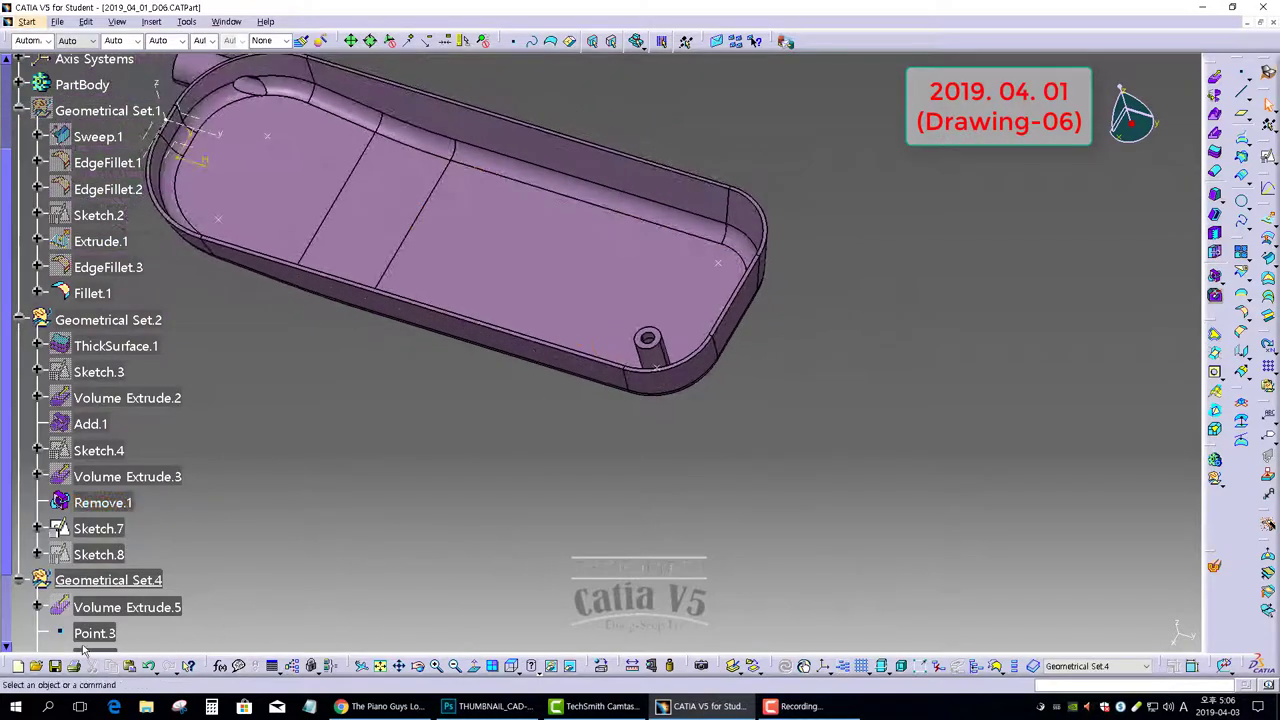
pyautogui.moveTo(549, 300); pyautogui.dragTo(810, 608, button='middle')
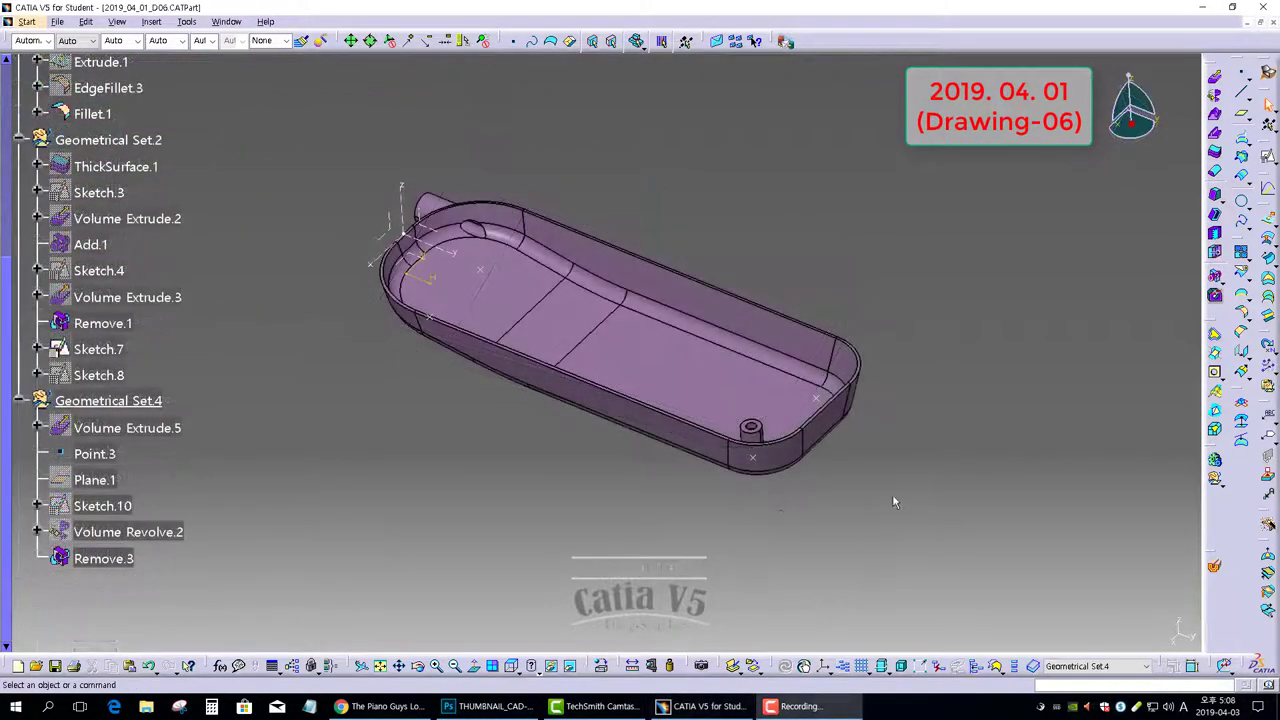
pyautogui.moveTo(803, 449); pyautogui.dragTo(730, 385, button='middle')
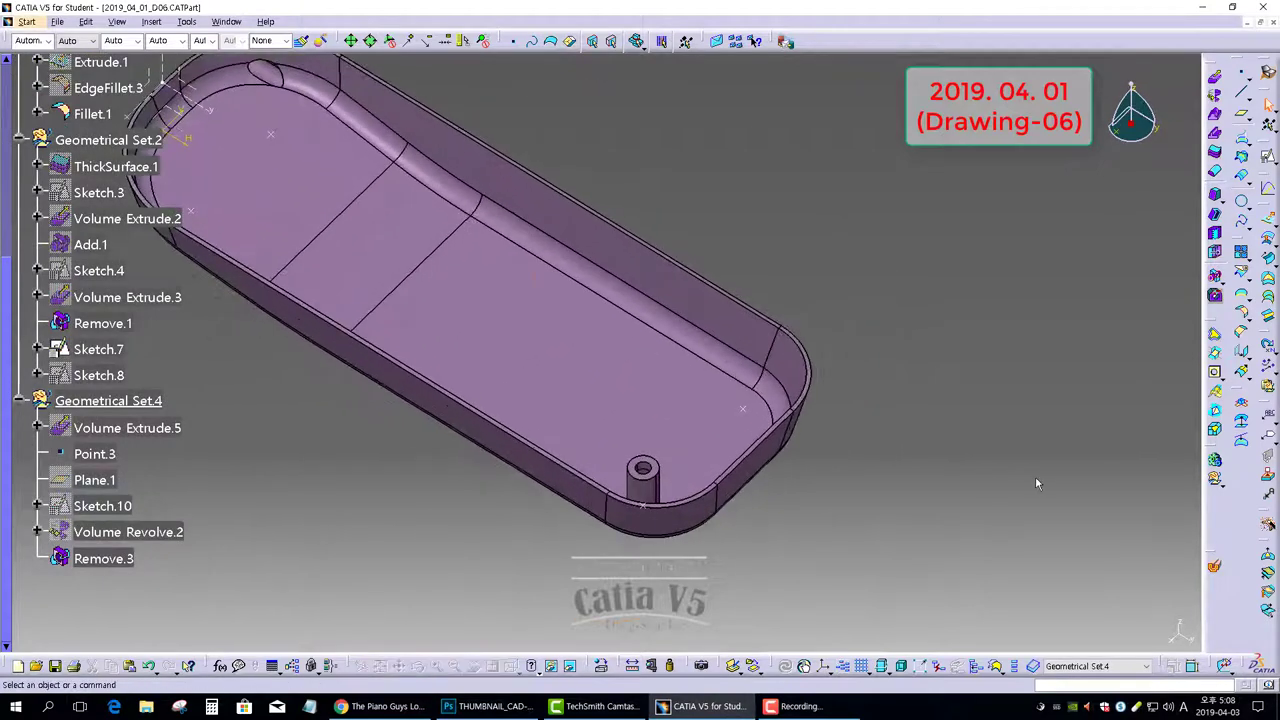
pyautogui.click(1268, 366)
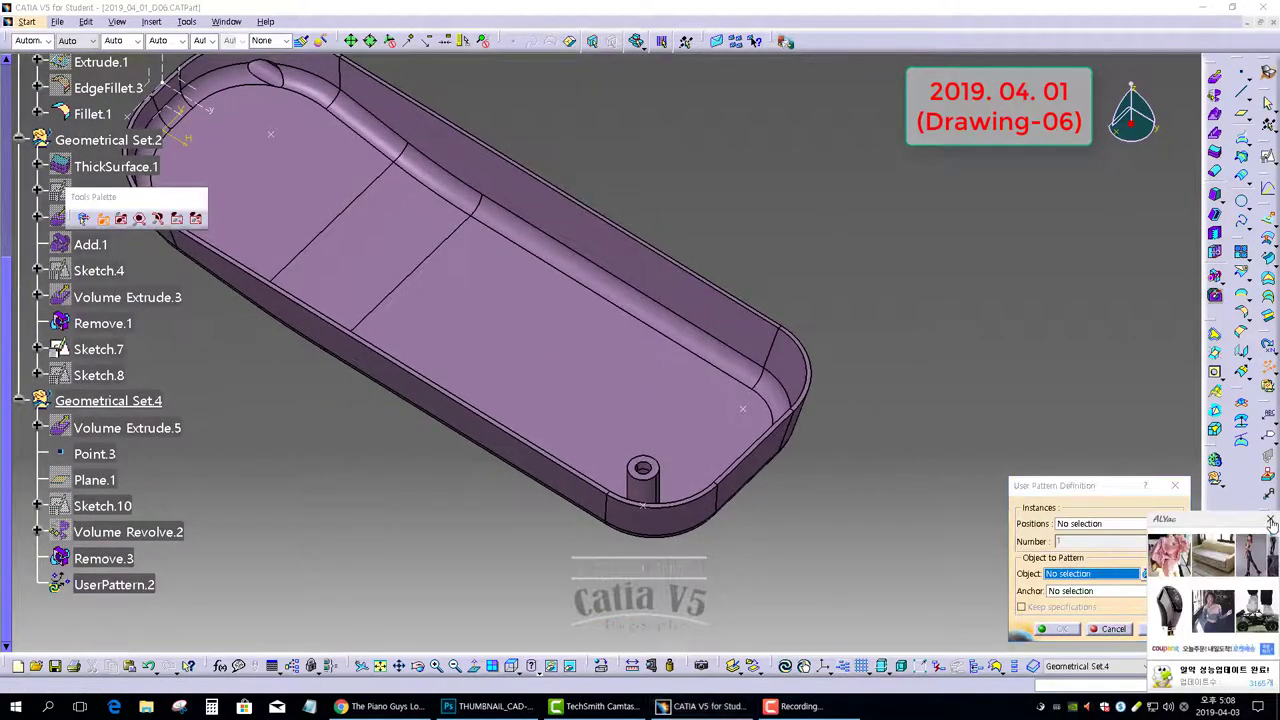
pyautogui.scroll(1, 729, 427)
pyautogui.moveTo(723, 497); pyautogui.dragTo(714, 447, button='middle')
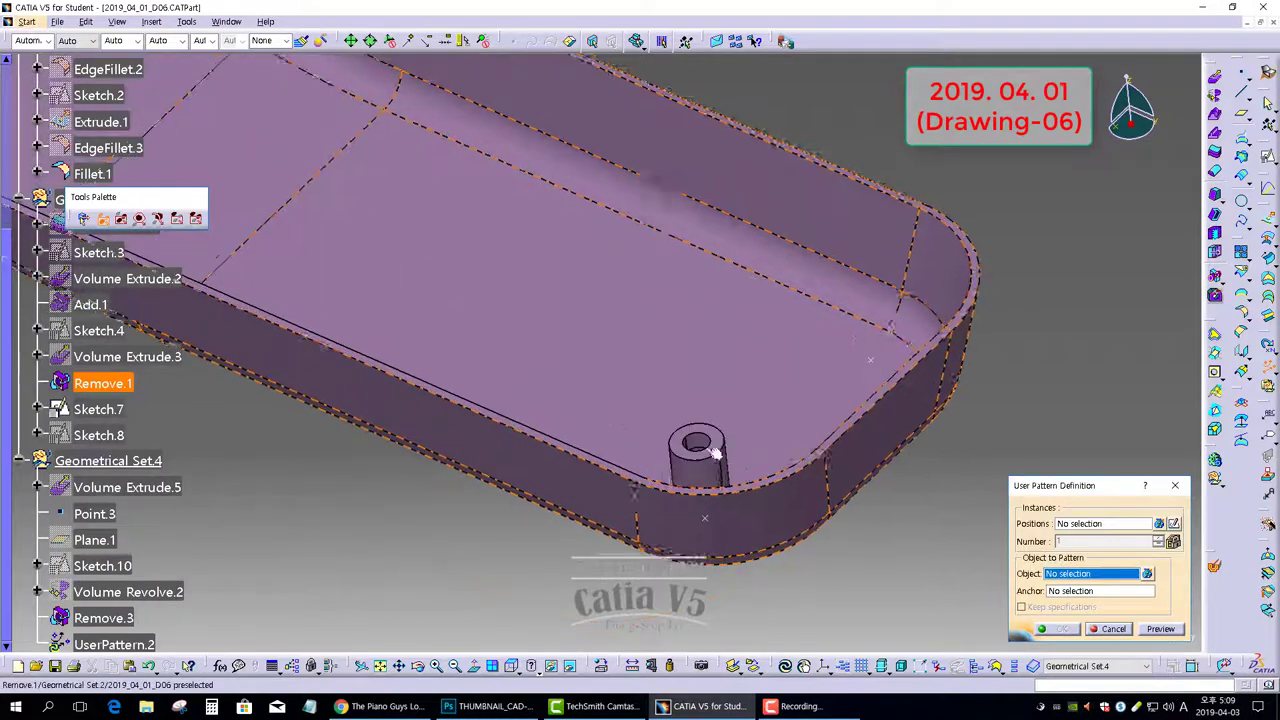
pyautogui.click(695, 474)
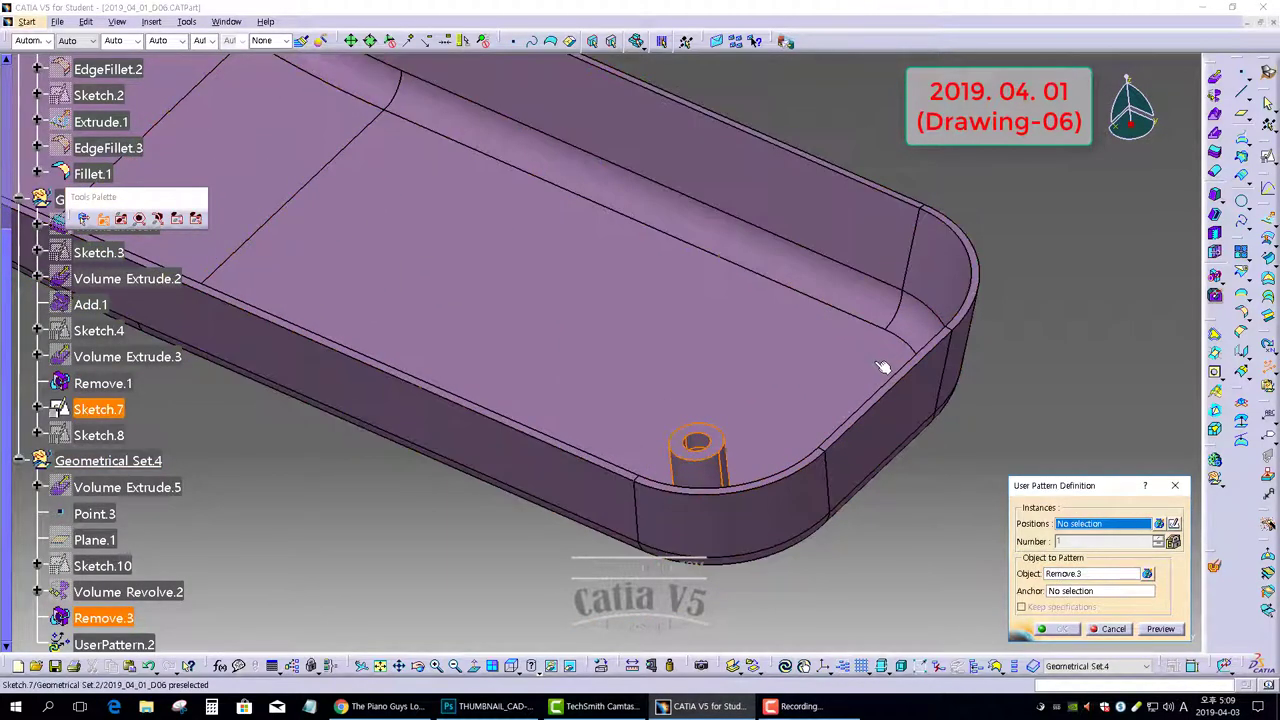
pyautogui.moveTo(634, 346); pyautogui.dragTo(733, 482, button='middle')
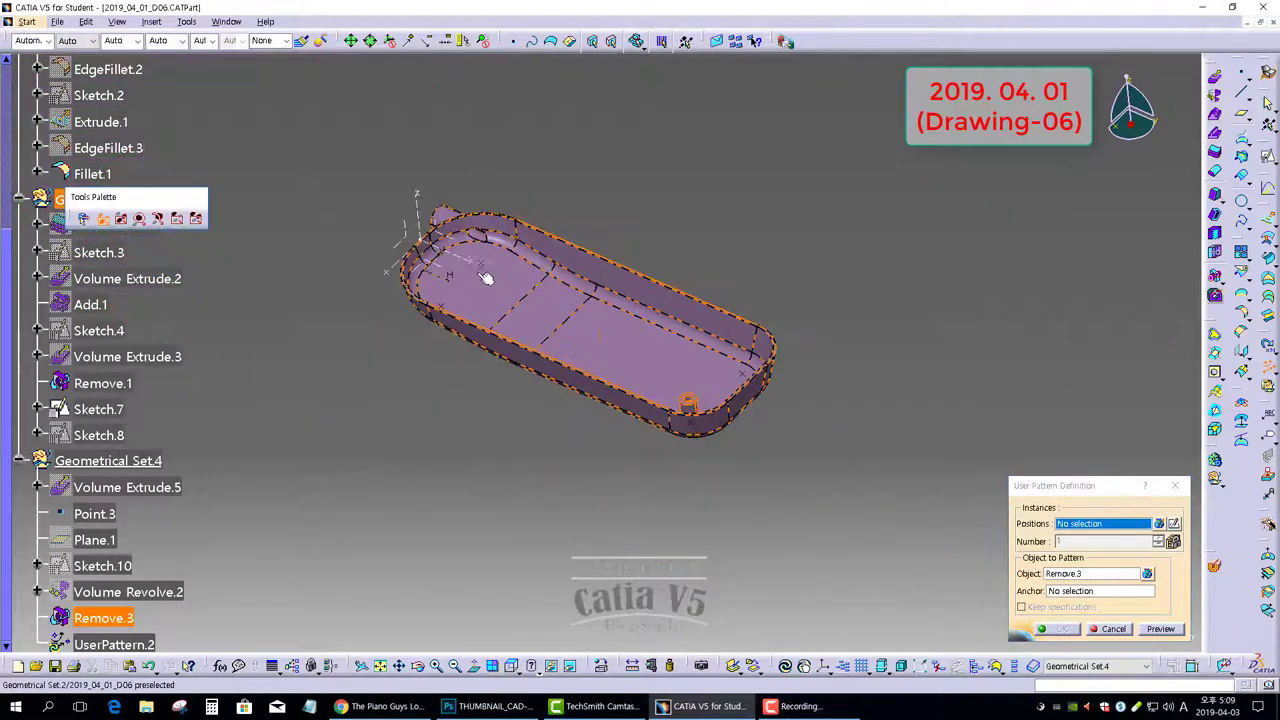
pyautogui.click(1087, 591)
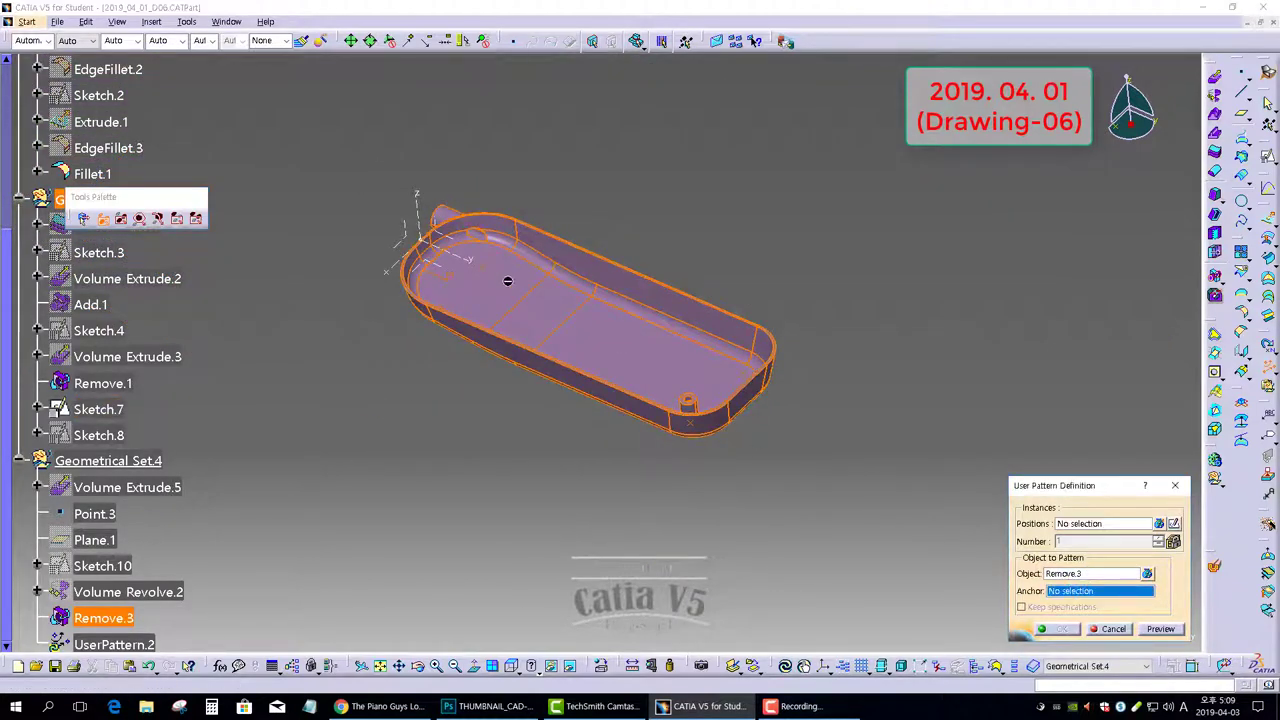
pyautogui.click(492, 270)
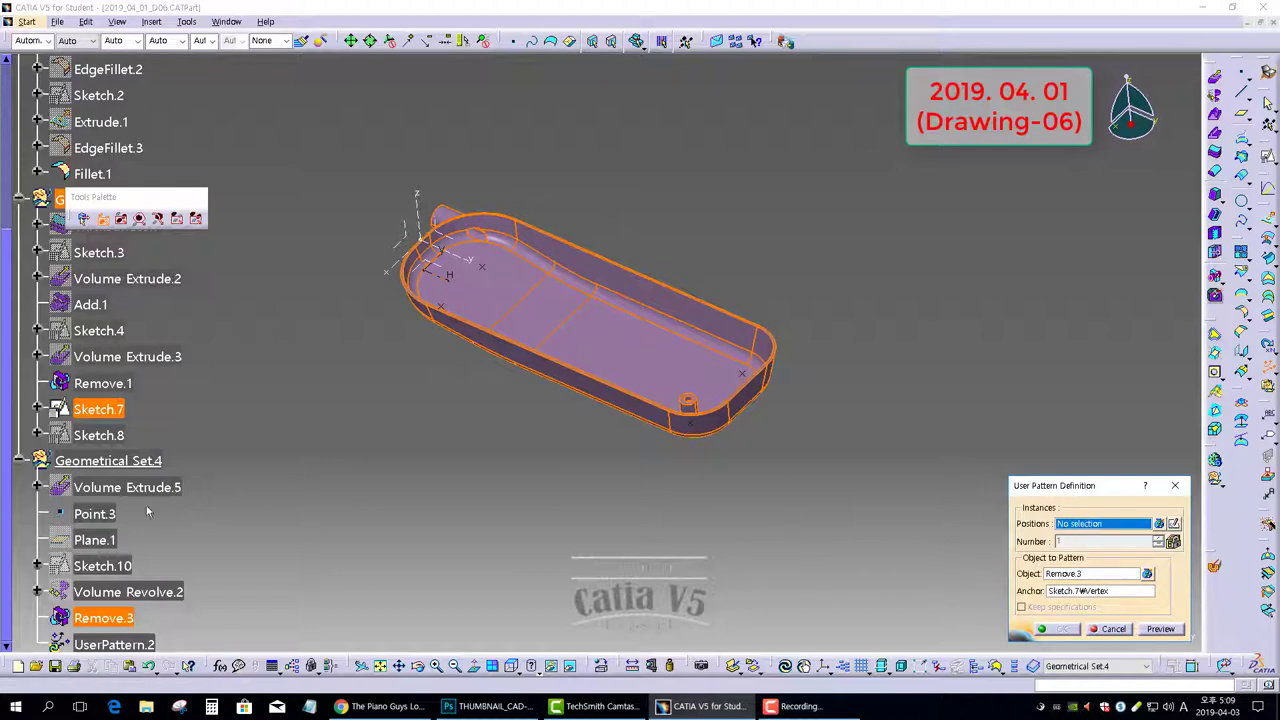
pyautogui.click(105, 409)
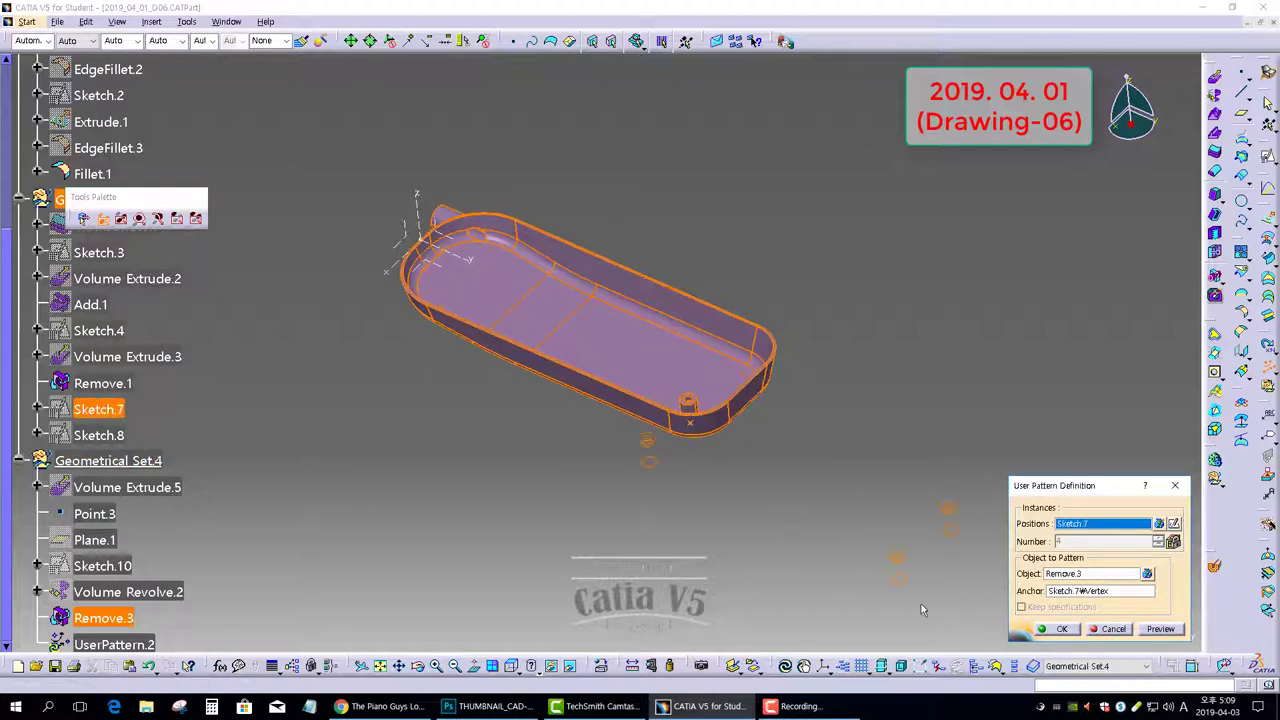
pyautogui.click(1148, 631)
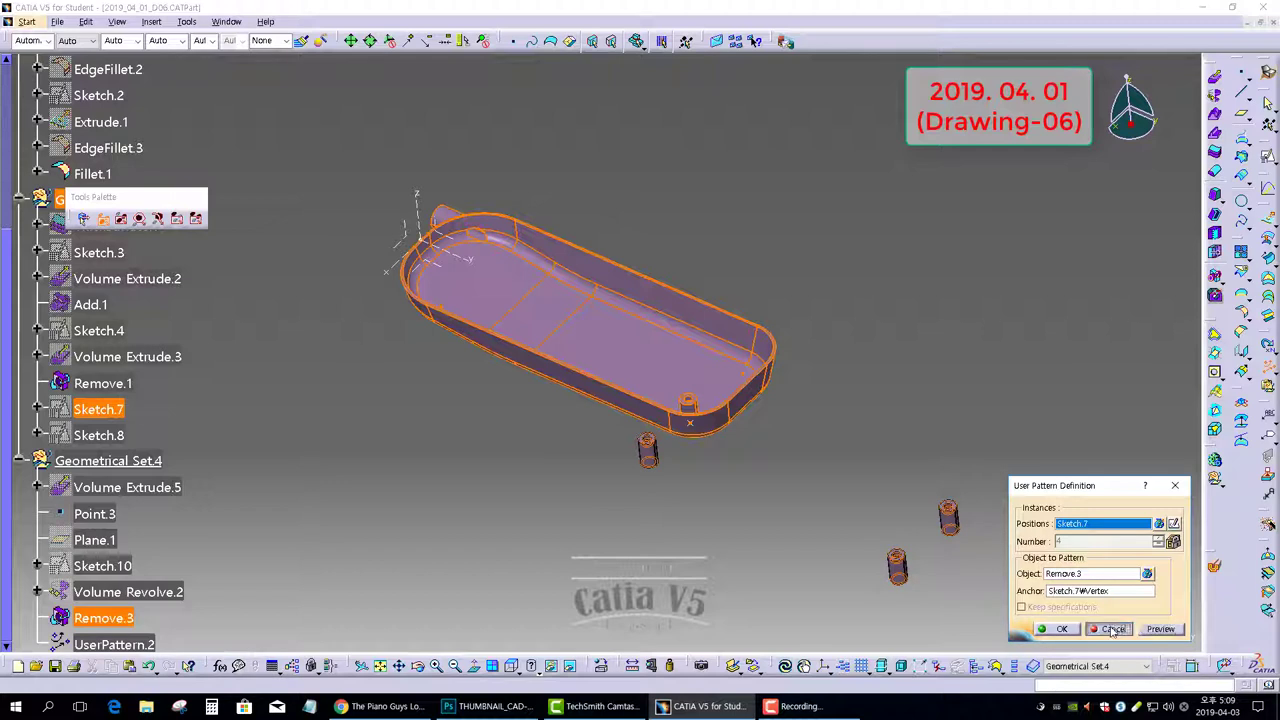
pyautogui.click(1112, 629)
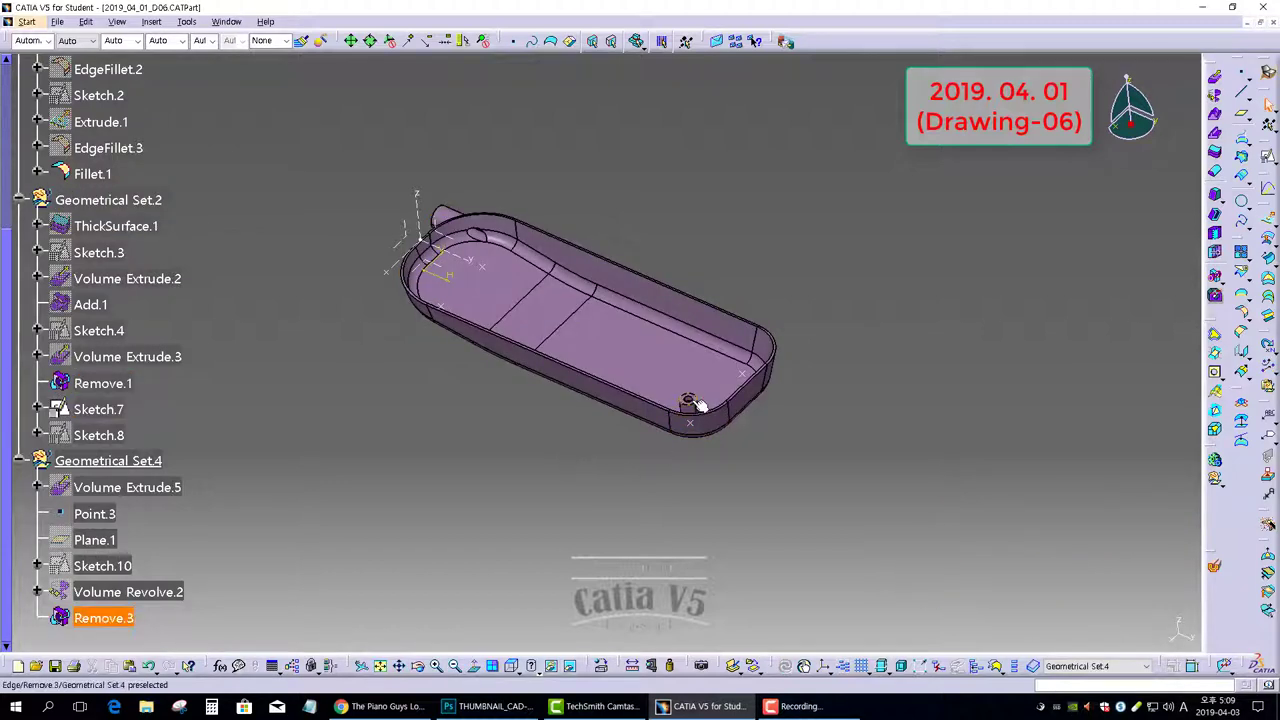
# Create a user pattern of the hollow peg Remove.3 at the four points of Sketch.7, leaving the anchor unselected
pyautogui.click(95, 618)
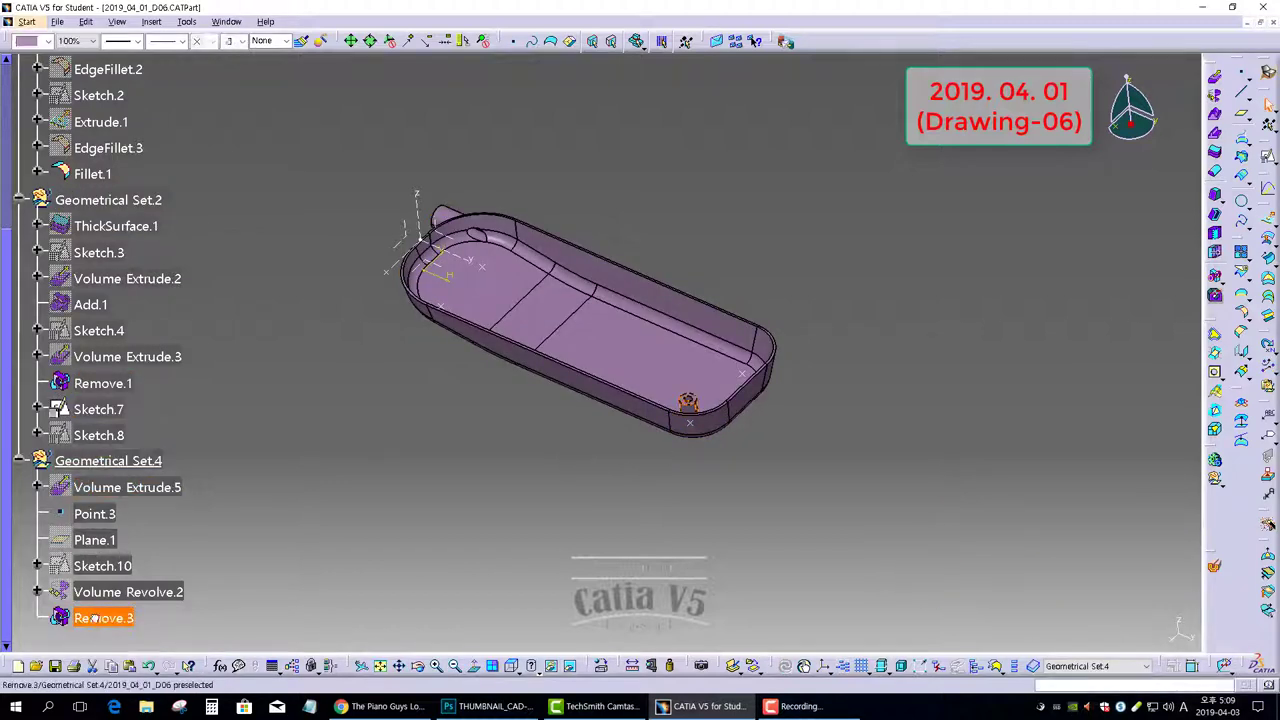
pyautogui.click(518, 588)
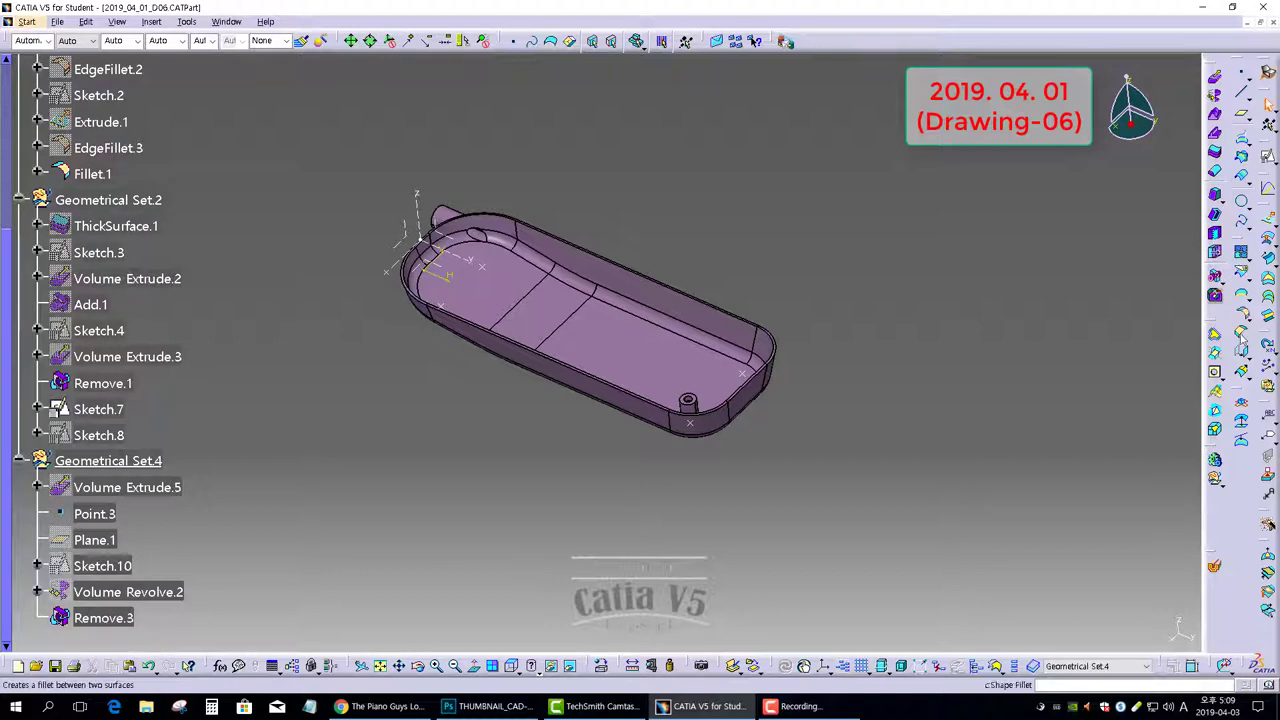
pyautogui.click(1266, 368)
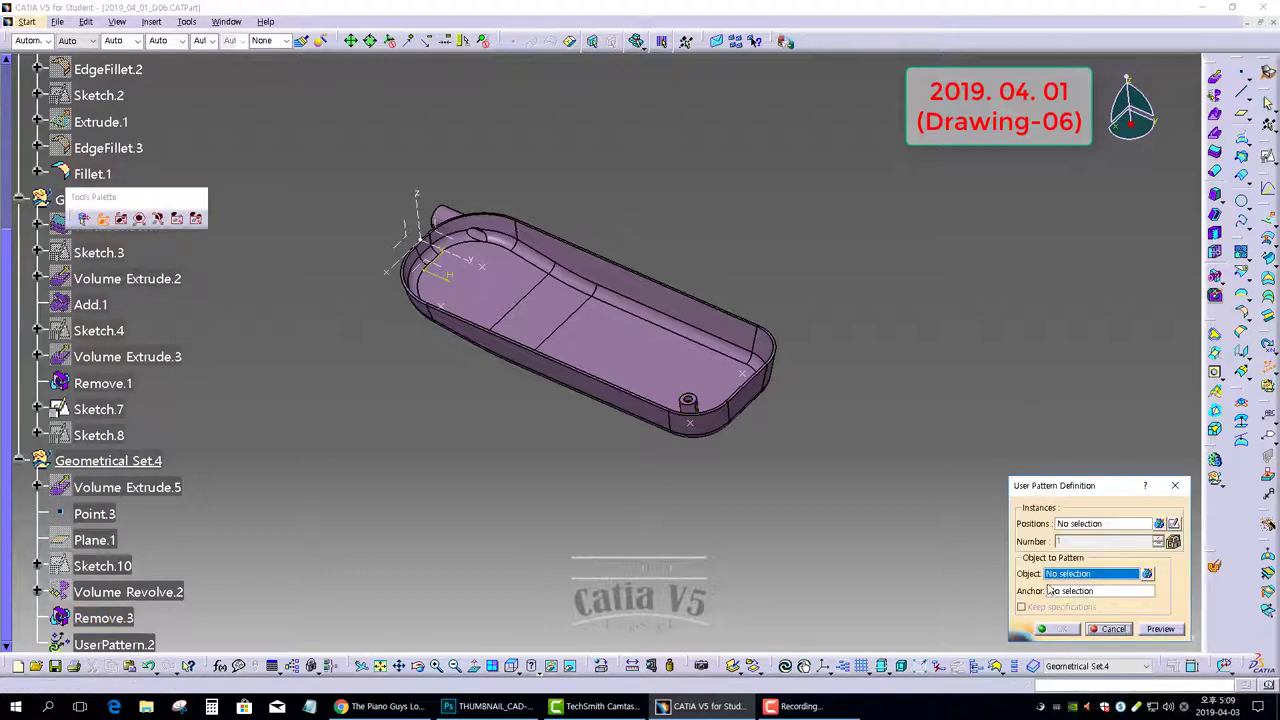
pyautogui.click(60, 619)
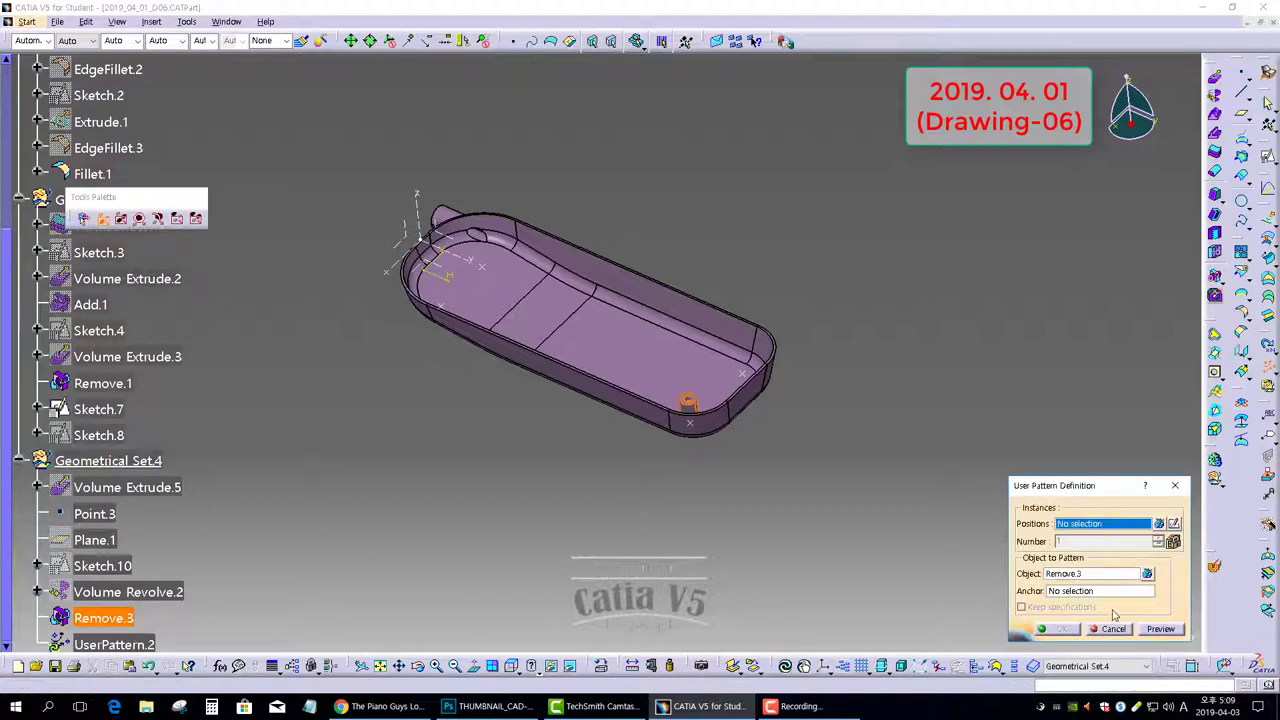
pyautogui.click(488, 273)
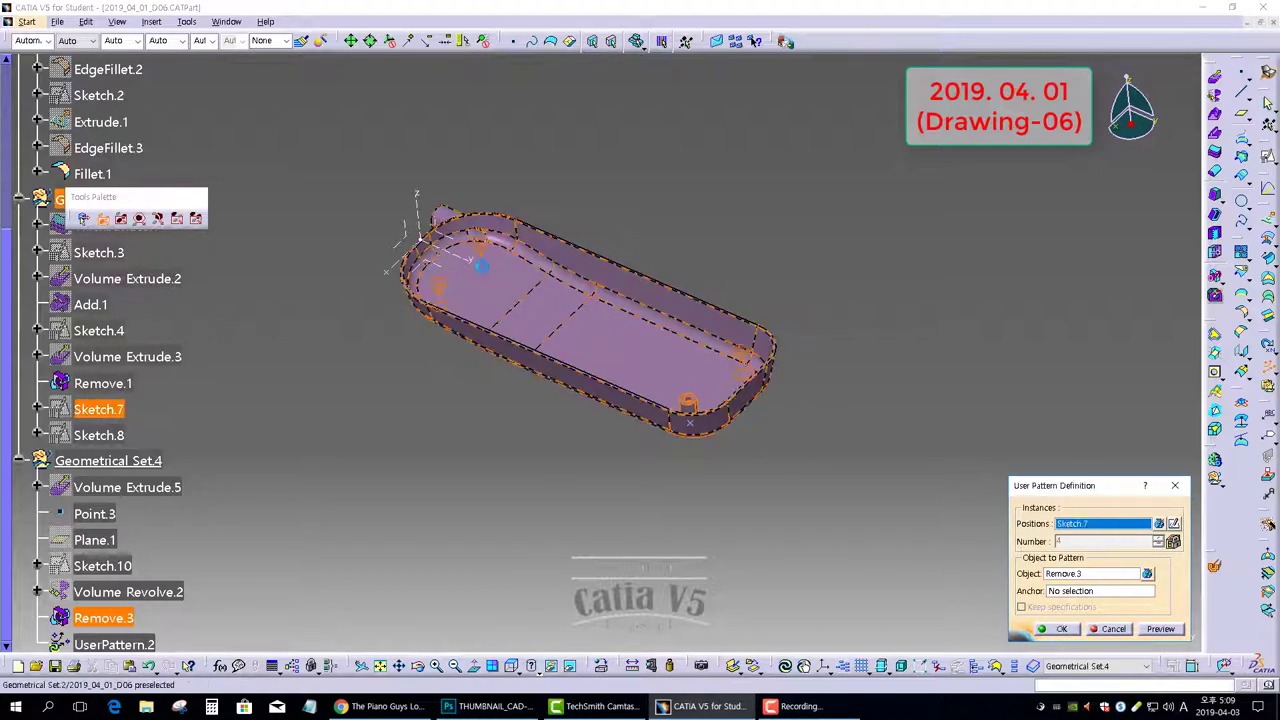
pyautogui.click(1063, 630)
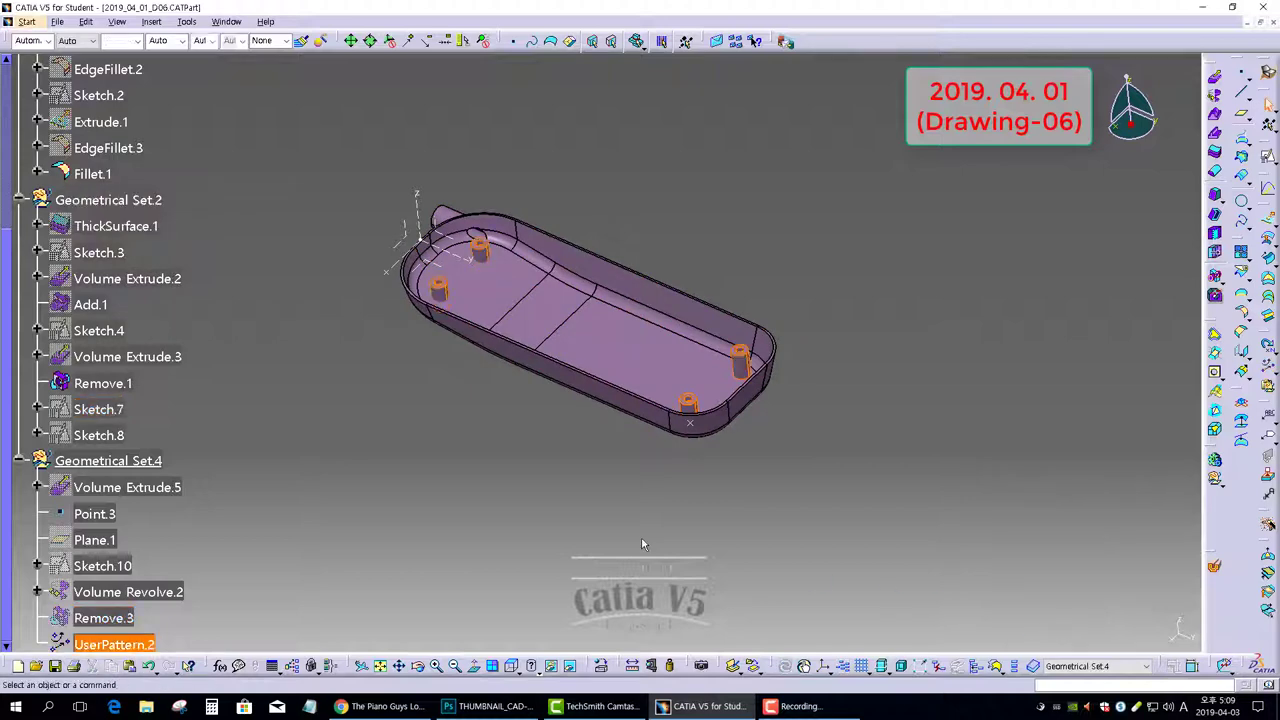
# Set up a Union Trim with the peg pattern as the volume to trim and the tray volume as the cutting volume
pyautogui.moveTo(448, 428); pyautogui.dragTo(962, 434, button='middle')
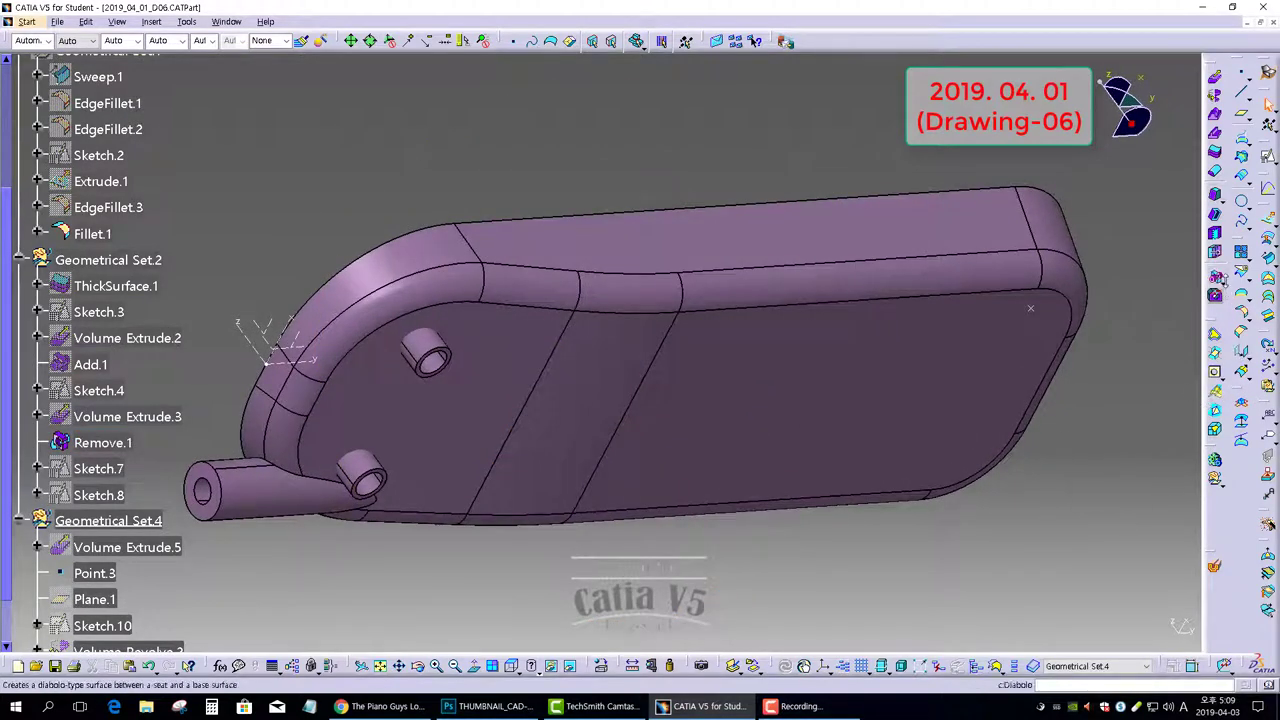
pyautogui.click(1217, 294)
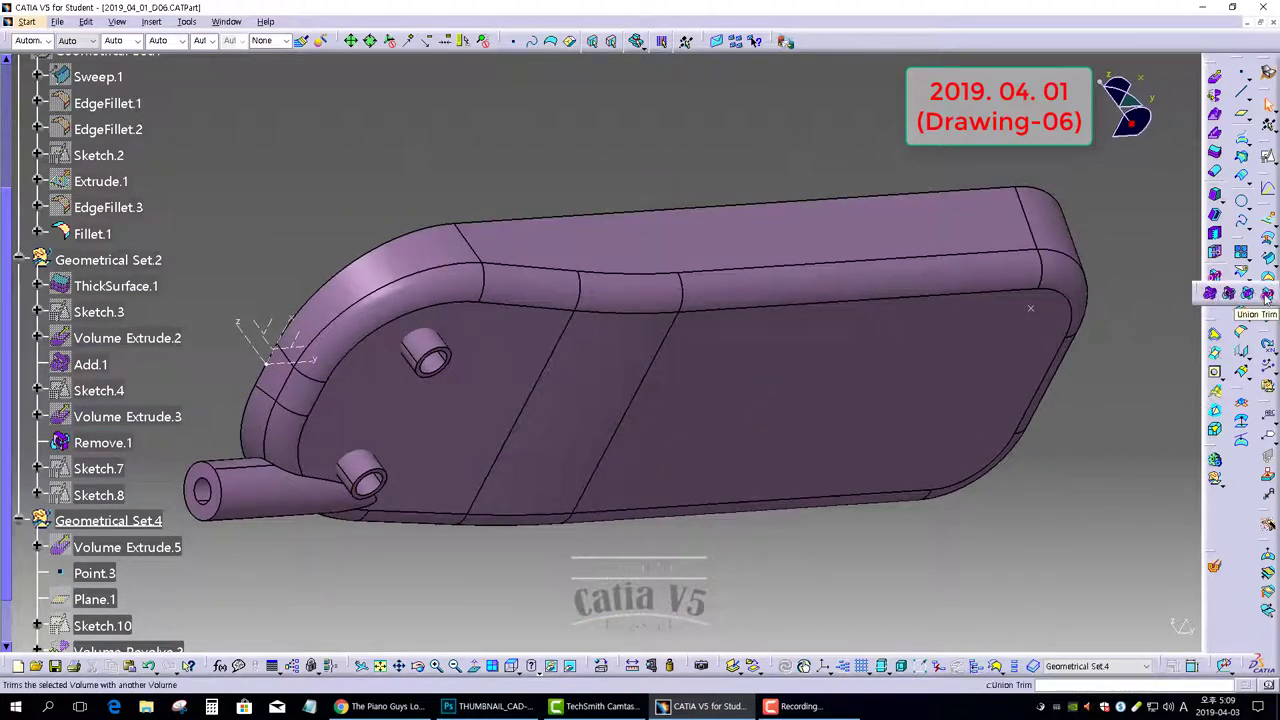
pyautogui.moveTo(637, 184); pyautogui.dragTo(530, 430, button='middle')
pyautogui.click(480, 434)
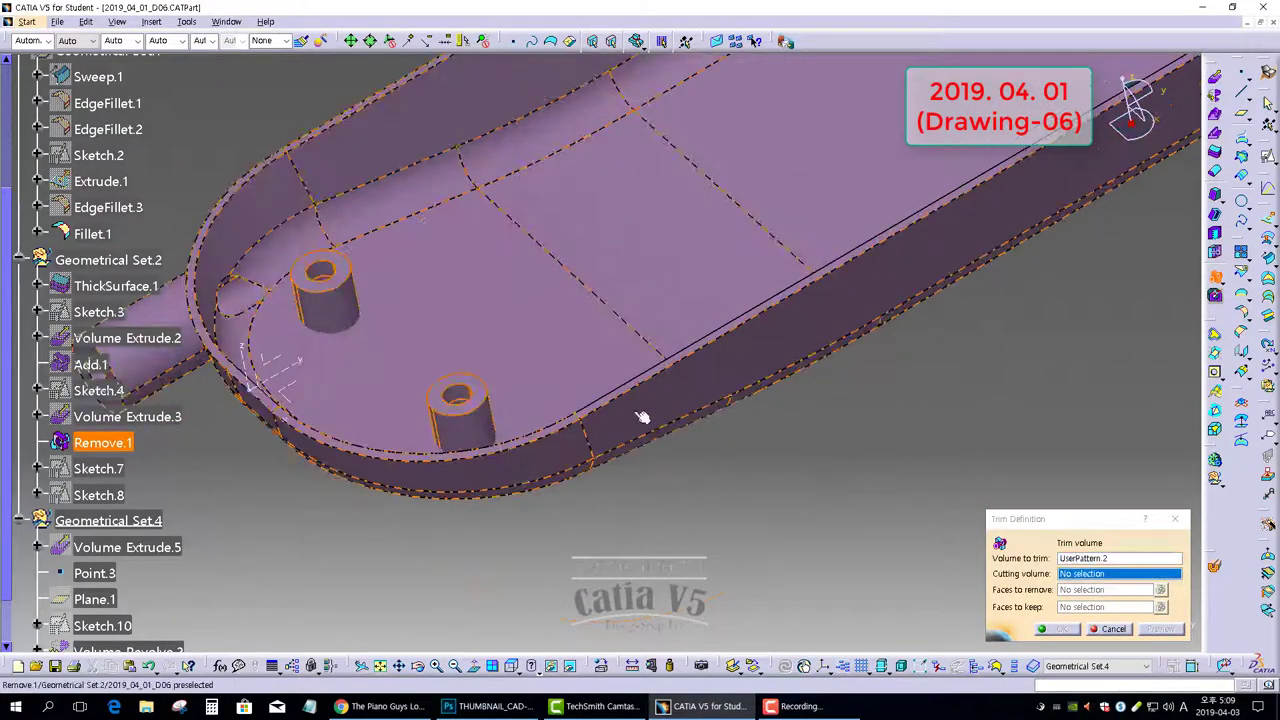
pyautogui.click(660, 412)
pyautogui.moveTo(660, 412); pyautogui.dragTo(1015, 518, button='middle')
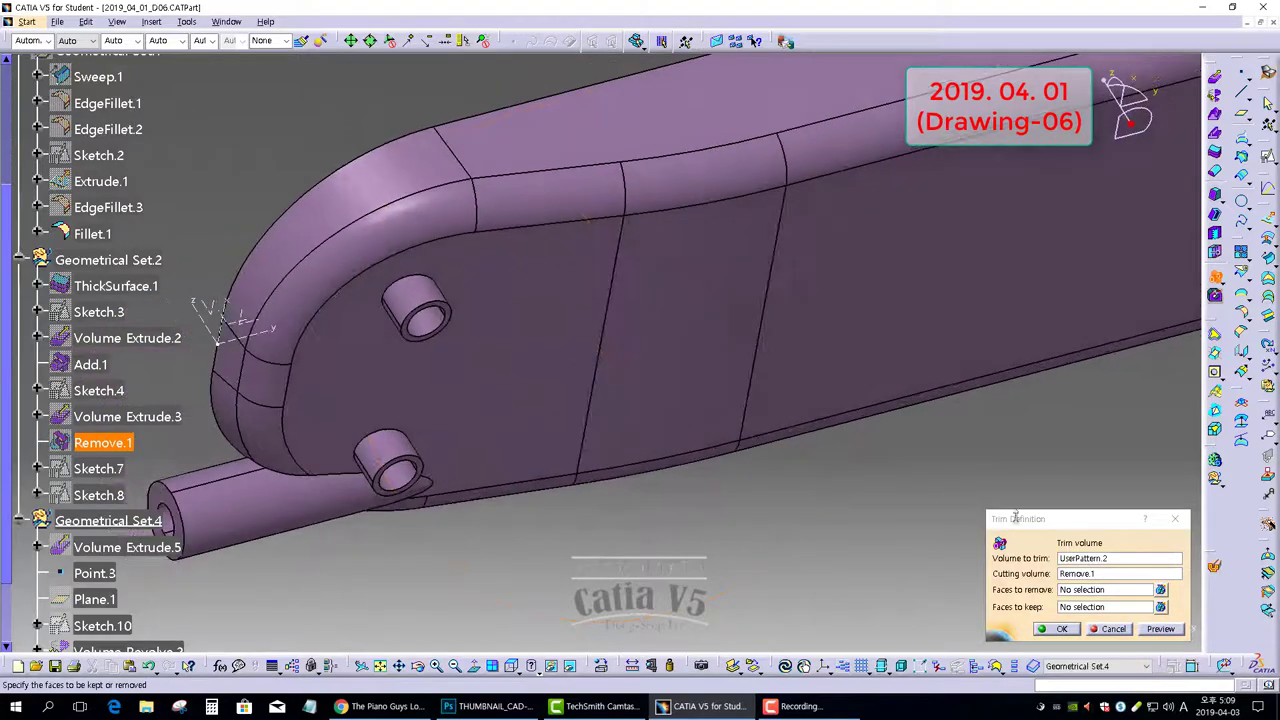
# Choose the end faces of the pegs protruding below the tray floor as faces to remove and apply the trim
pyautogui.click(1093, 594)
pyautogui.moveTo(372, 400); pyautogui.dragTo(532, 260, button='middle')
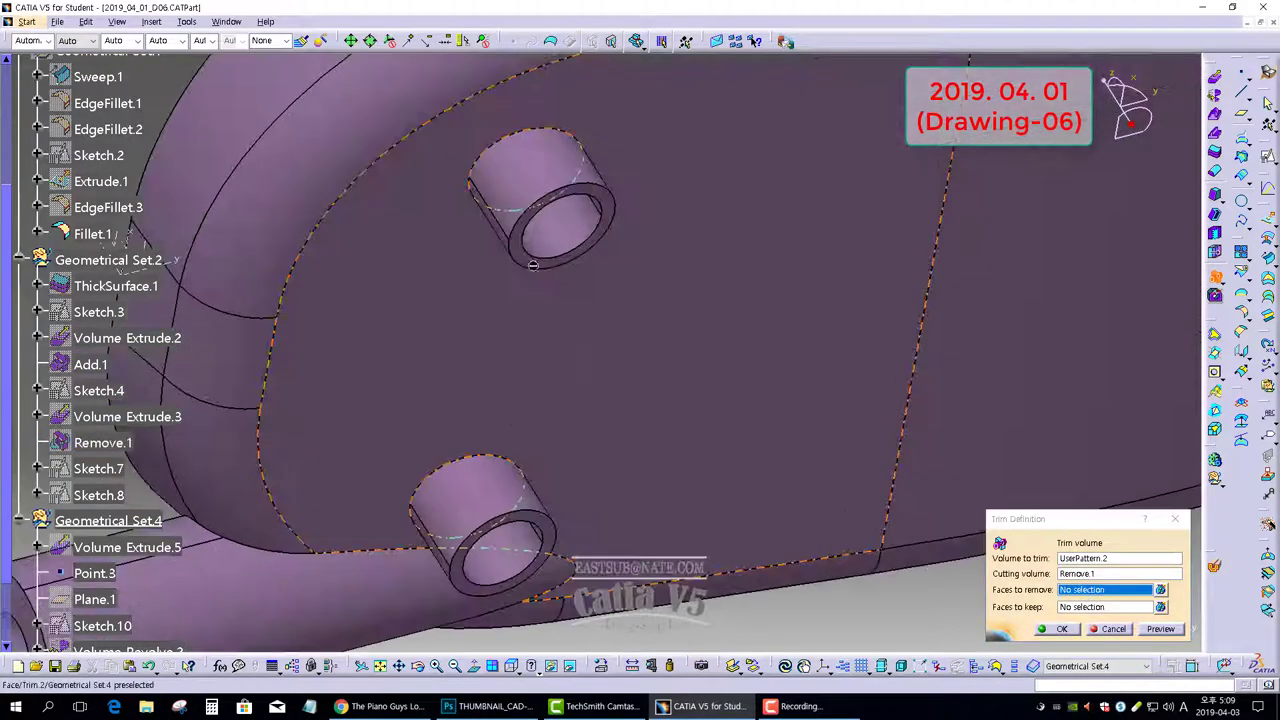
pyautogui.click(532, 262)
pyautogui.click(551, 528)
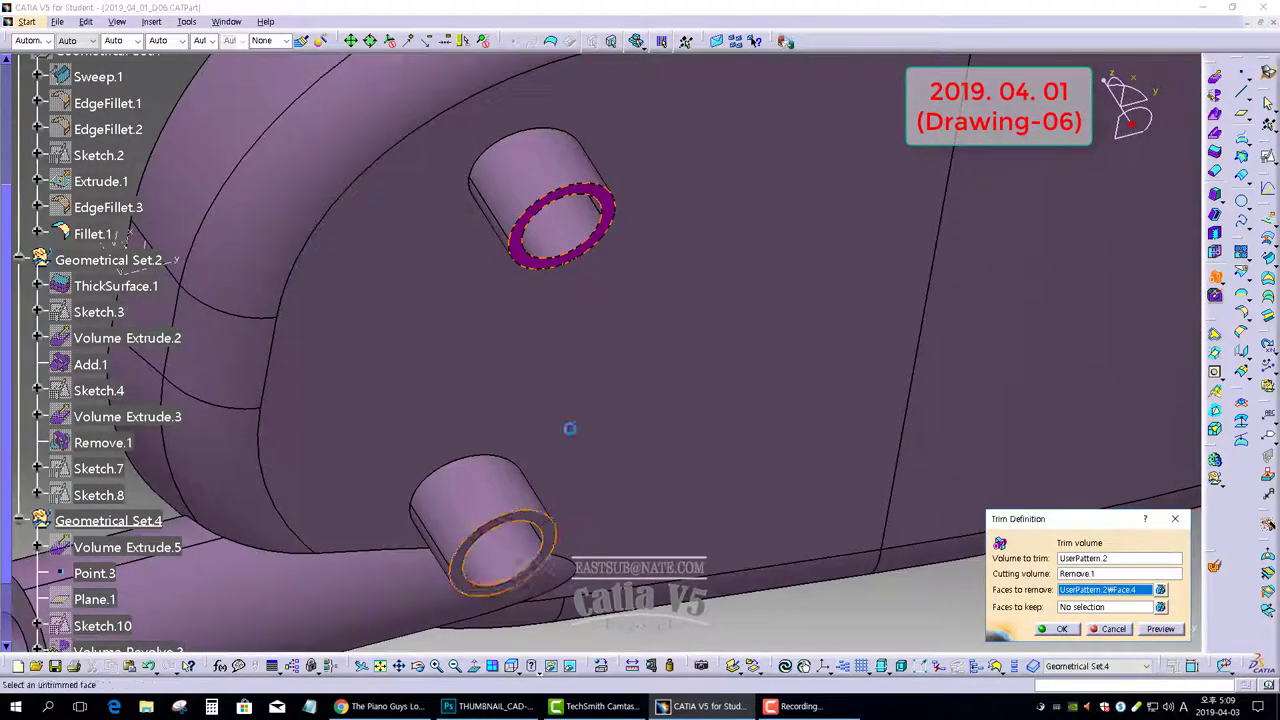
pyautogui.moveTo(663, 240); pyautogui.dragTo(708, 385, button='middle')
pyautogui.click(1062, 628)
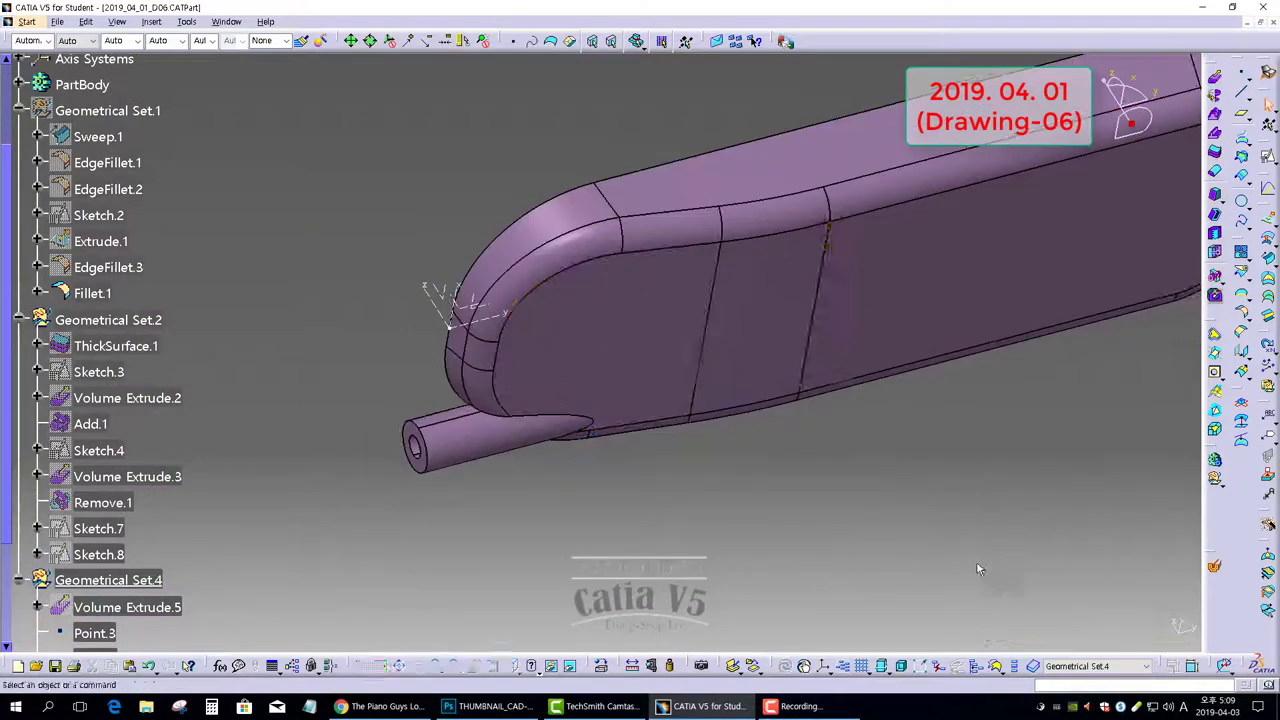
# Create a positioned sketch on the tray's flat underside with its origin projected from the existing corner point Point.3
pyautogui.moveTo(751, 277); pyautogui.dragTo(481, 481, button='middle')
pyautogui.scroll(1, 574, 334)
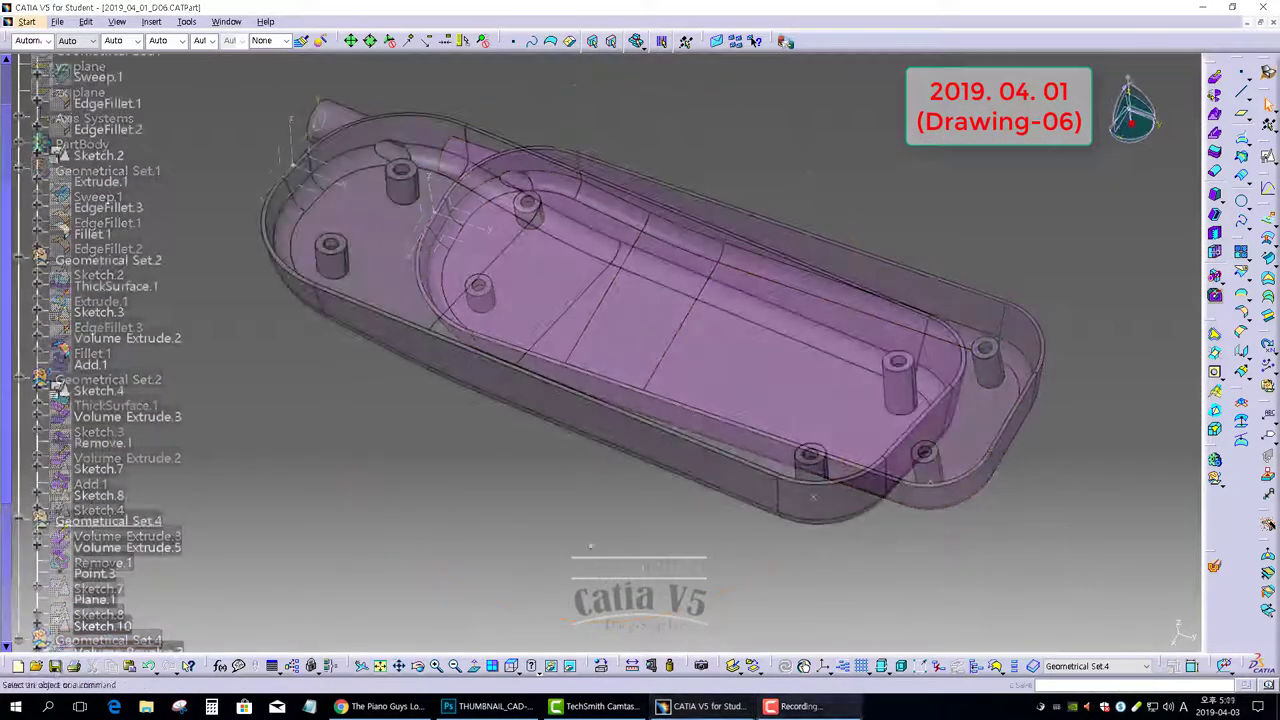
pyautogui.scroll(-3, 574, 537)
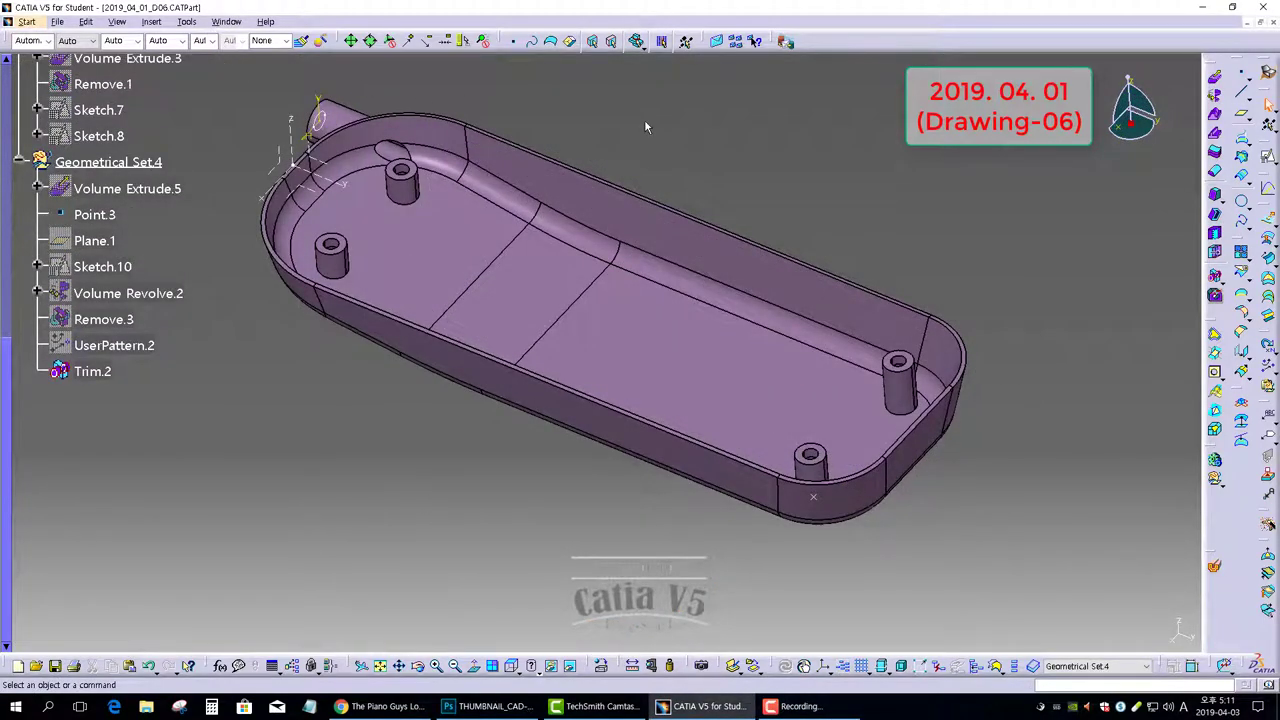
pyautogui.click(1268, 157)
pyautogui.middleClick(804, 485)
pyautogui.moveTo(533, 488); pyautogui.dragTo(606, 351, button='middle')
pyautogui.click(667, 344)
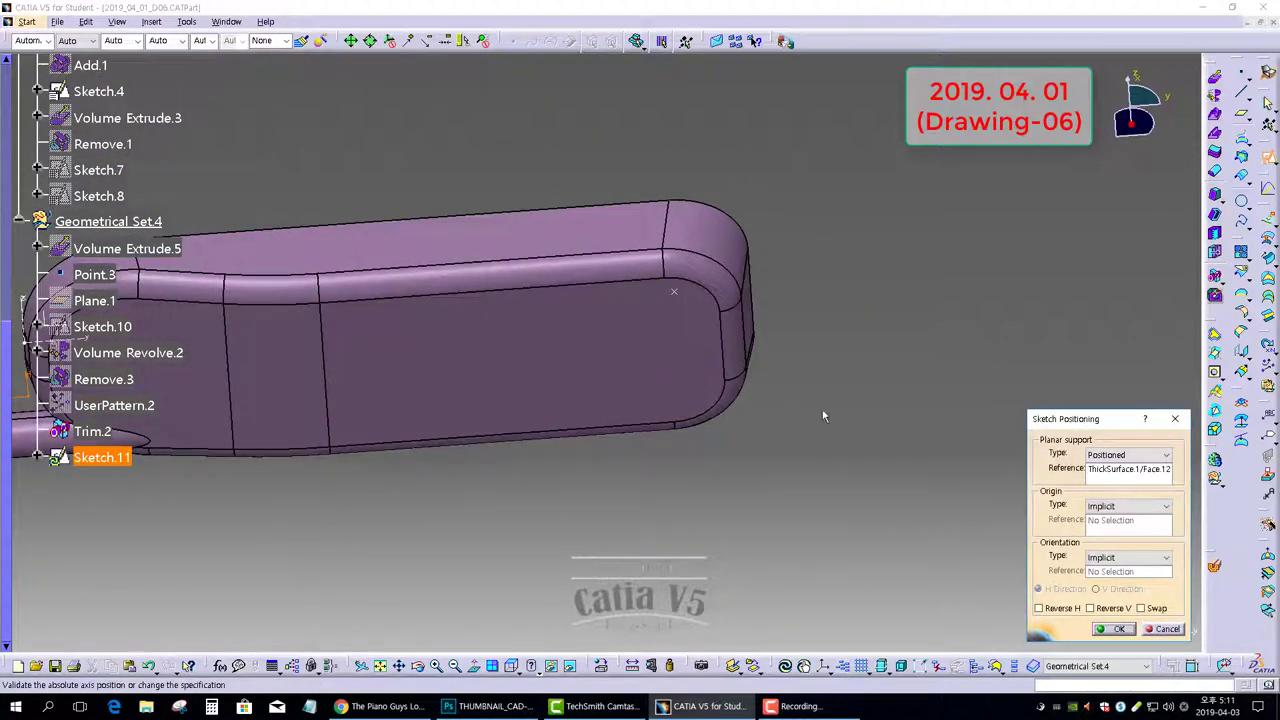
pyautogui.click(1124, 507)
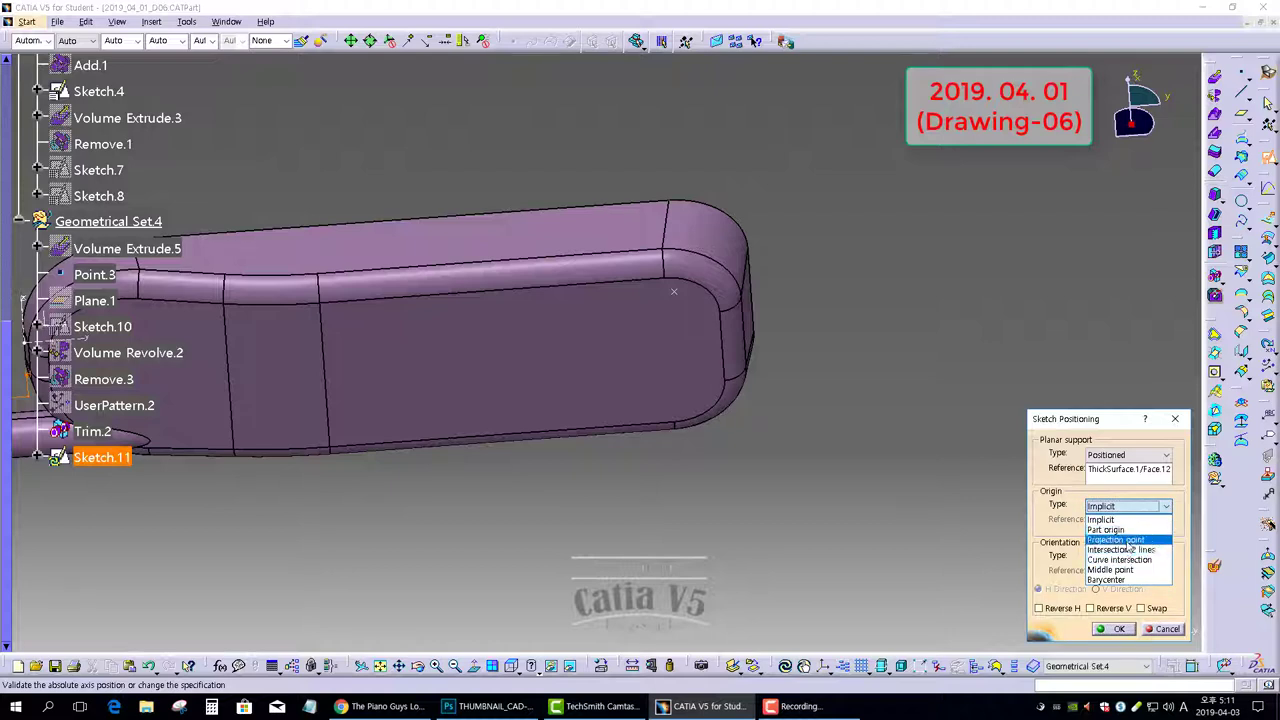
pyautogui.click(1116, 540)
pyautogui.click(673, 291)
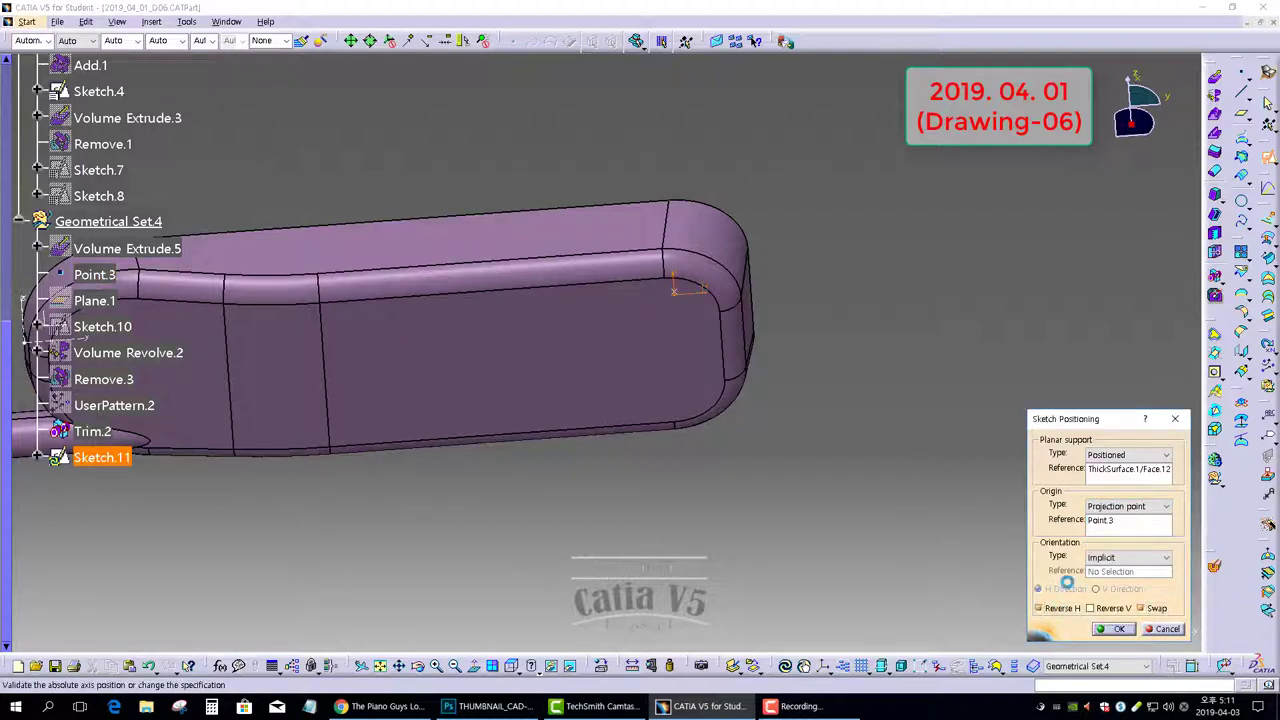
pyautogui.click(1112, 628)
# Sketch a circle centred on the sketch origin, set its diameter to 1.5 mm, and exit the sketch
pyautogui.click(1269, 303)
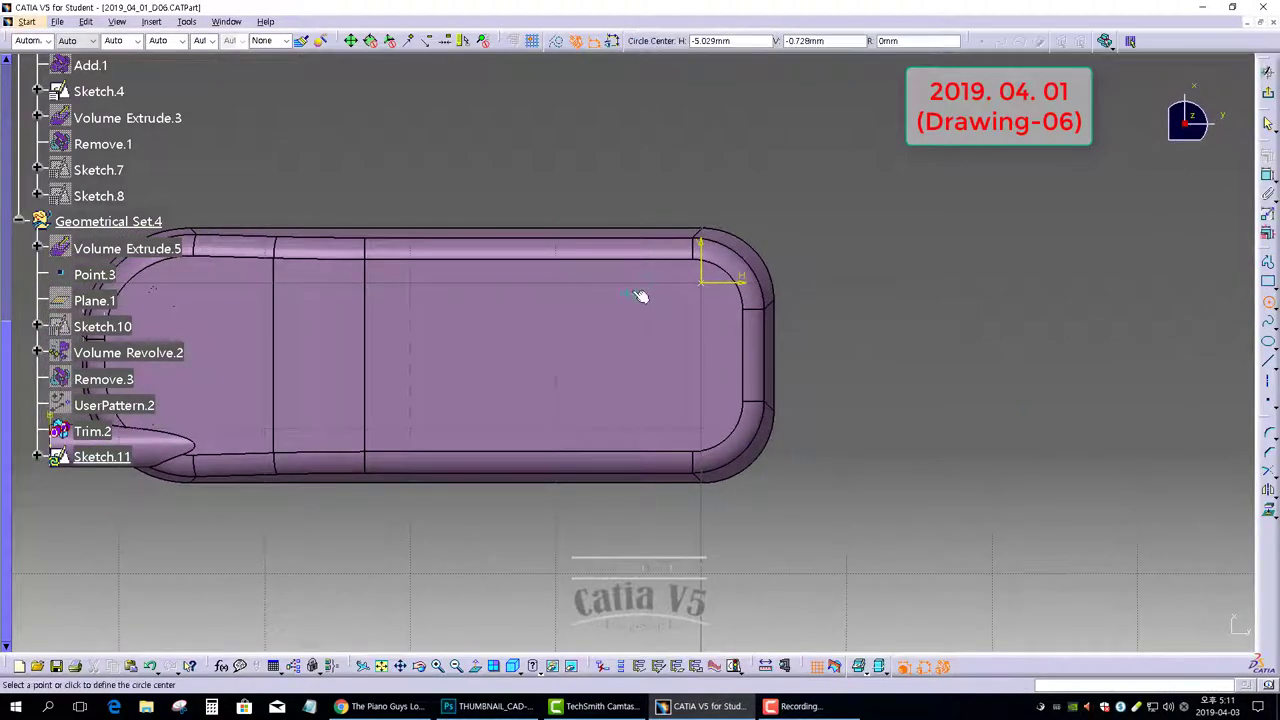
pyautogui.click(703, 283)
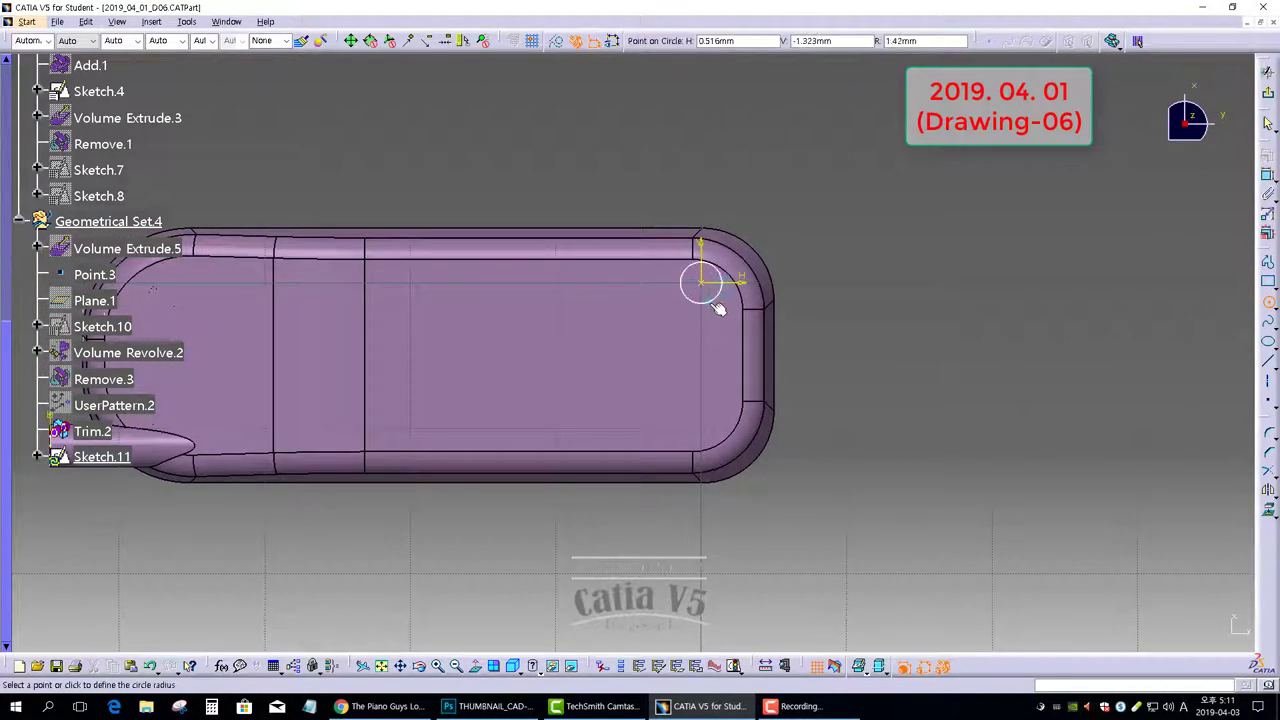
pyautogui.click(716, 303)
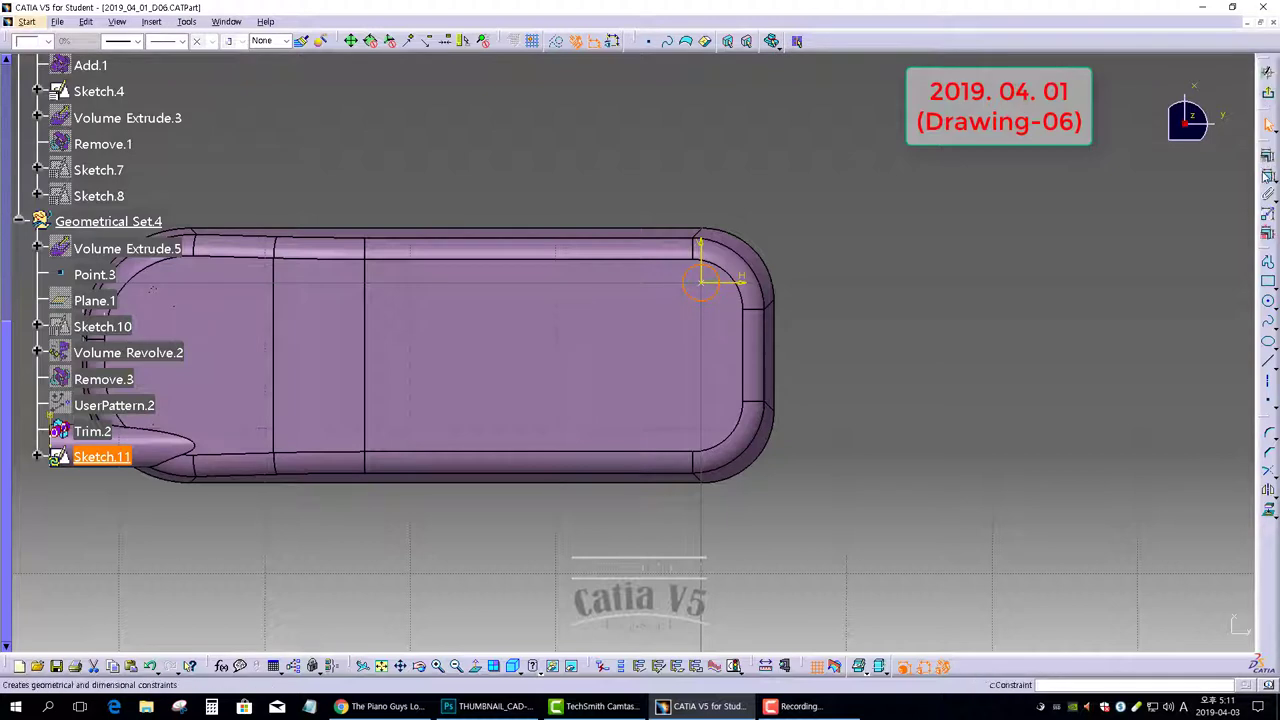
pyautogui.doubleClick(888, 318)
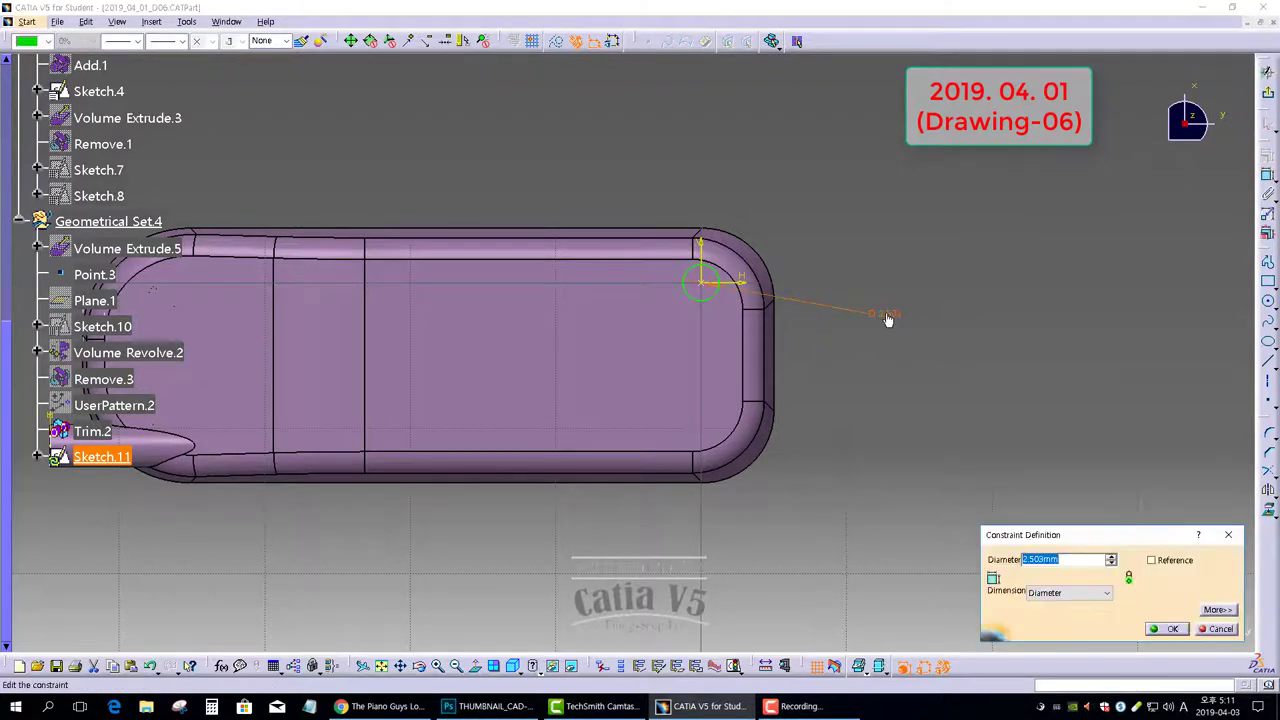
pyautogui.write('1.5')
pyautogui.press('Return')
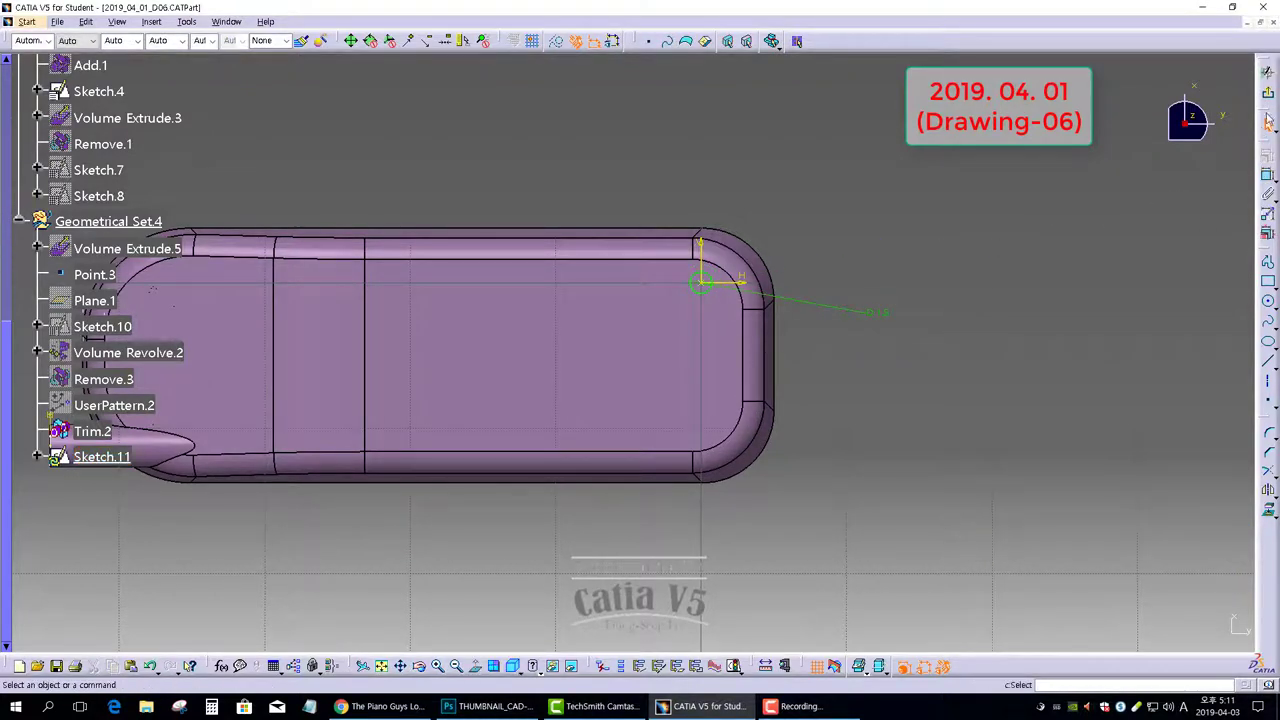
pyautogui.click(1268, 100)
# Extrude Sketch.11 as a volume 3 mm in the reversed direction, up into the corner peg
pyautogui.moveTo(700, 200)
pyautogui.mouseDown(button='middle')
pyautogui.moveTo(731, 194)
pyautogui.moveTo(629, 200)
pyautogui.moveTo(643, 377)
pyautogui.moveTo(737, 549)
pyautogui.moveTo(757, 486)
pyautogui.moveTo(651, 349)
pyautogui.moveTo(586, 449)
pyautogui.moveTo(613, 390)
pyautogui.mouseUp(button='middle')
pyautogui.click(1215, 78)
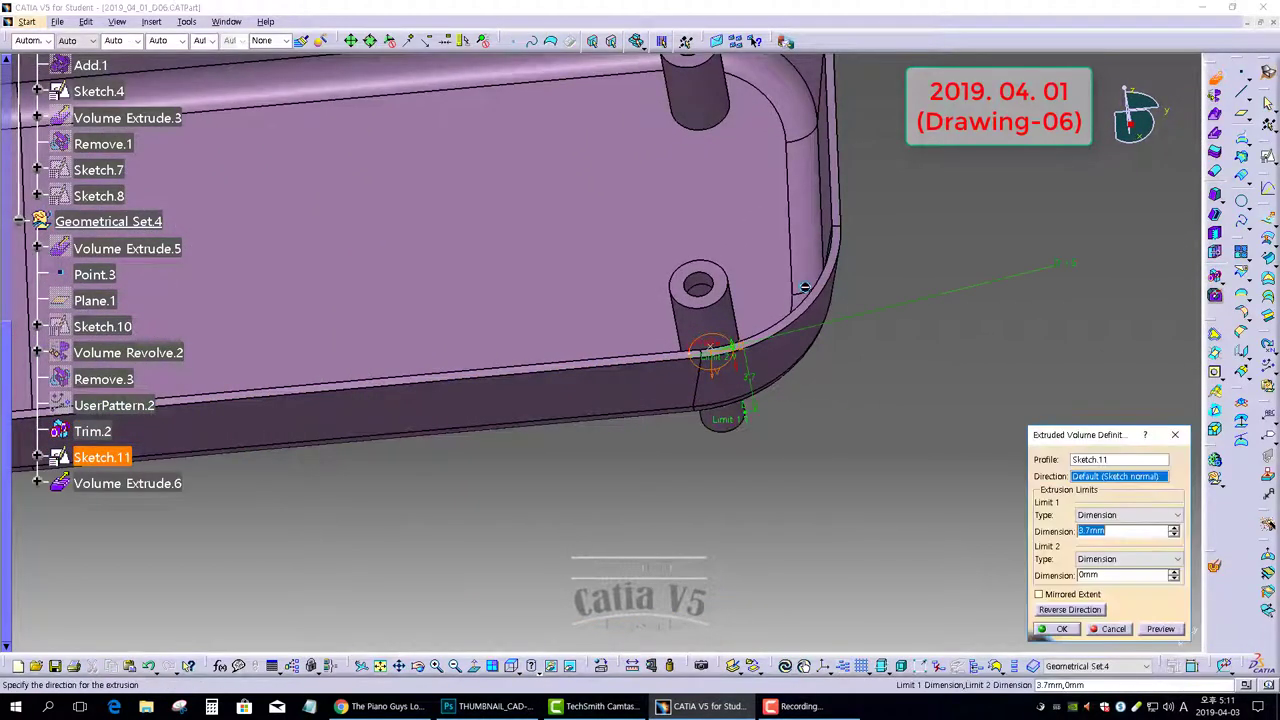
pyautogui.click(1078, 611)
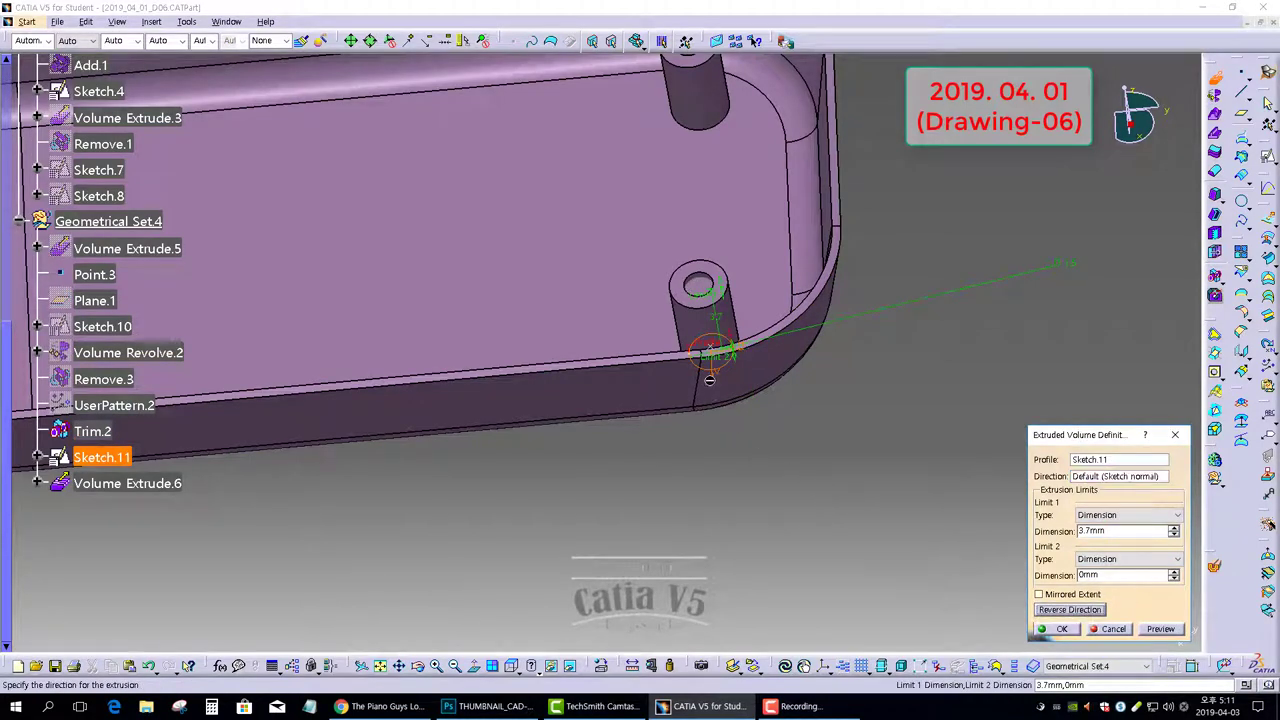
pyautogui.moveTo(664, 395)
pyautogui.mouseDown(button='middle')
pyautogui.moveTo(558, 369)
pyautogui.moveTo(586, 364)
pyautogui.moveTo(583, 252)
pyautogui.moveTo(705, 378)
pyautogui.moveTo(818, 372)
pyautogui.mouseUp(button='middle')
pyautogui.moveTo(853, 346); pyautogui.dragTo(852, 386)
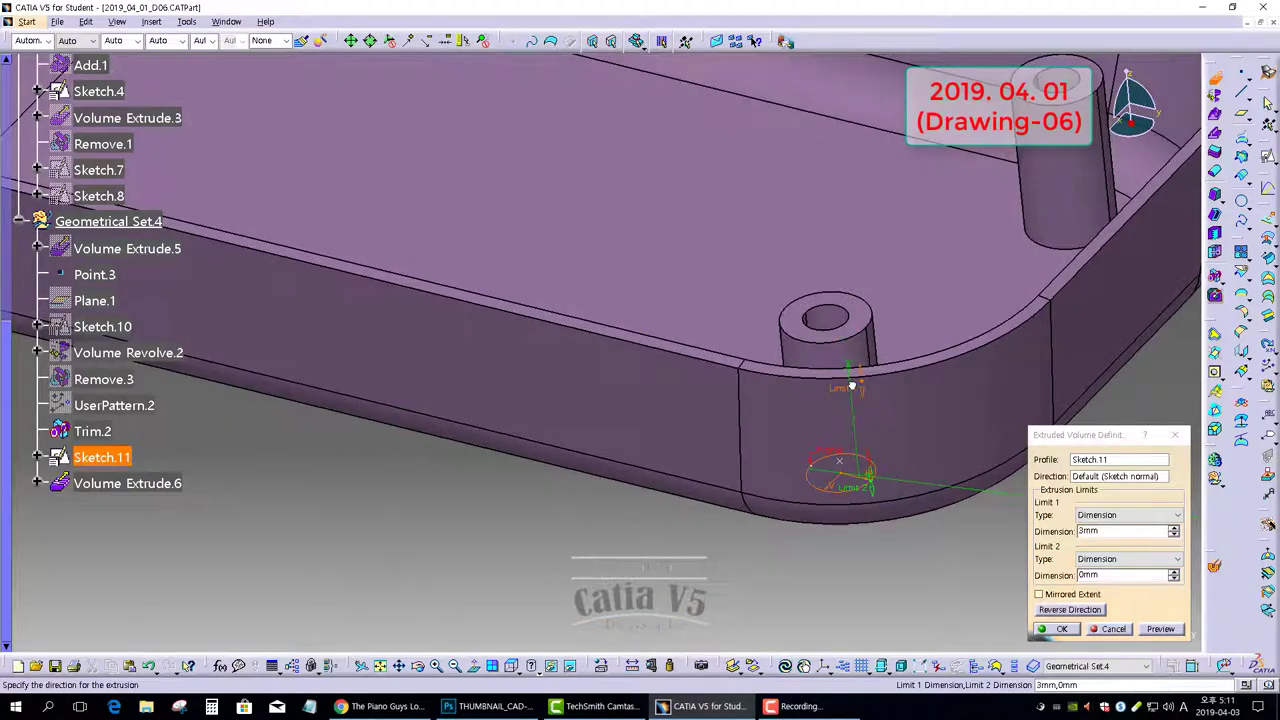
pyautogui.moveTo(852, 382); pyautogui.dragTo(798, 459, button='middle')
pyautogui.moveTo(797, 377); pyautogui.dragTo(620, 364, button='middle')
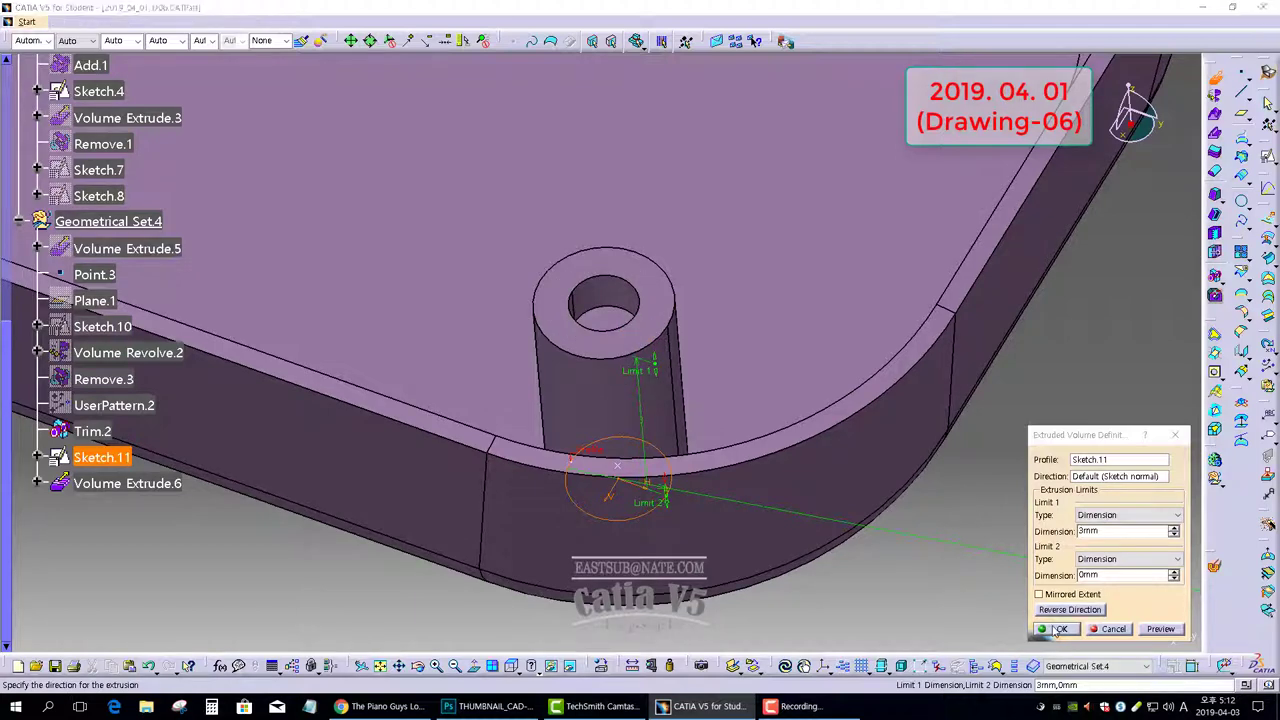
pyautogui.click(1048, 628)
pyautogui.moveTo(543, 304); pyautogui.dragTo(955, 539, button='middle')
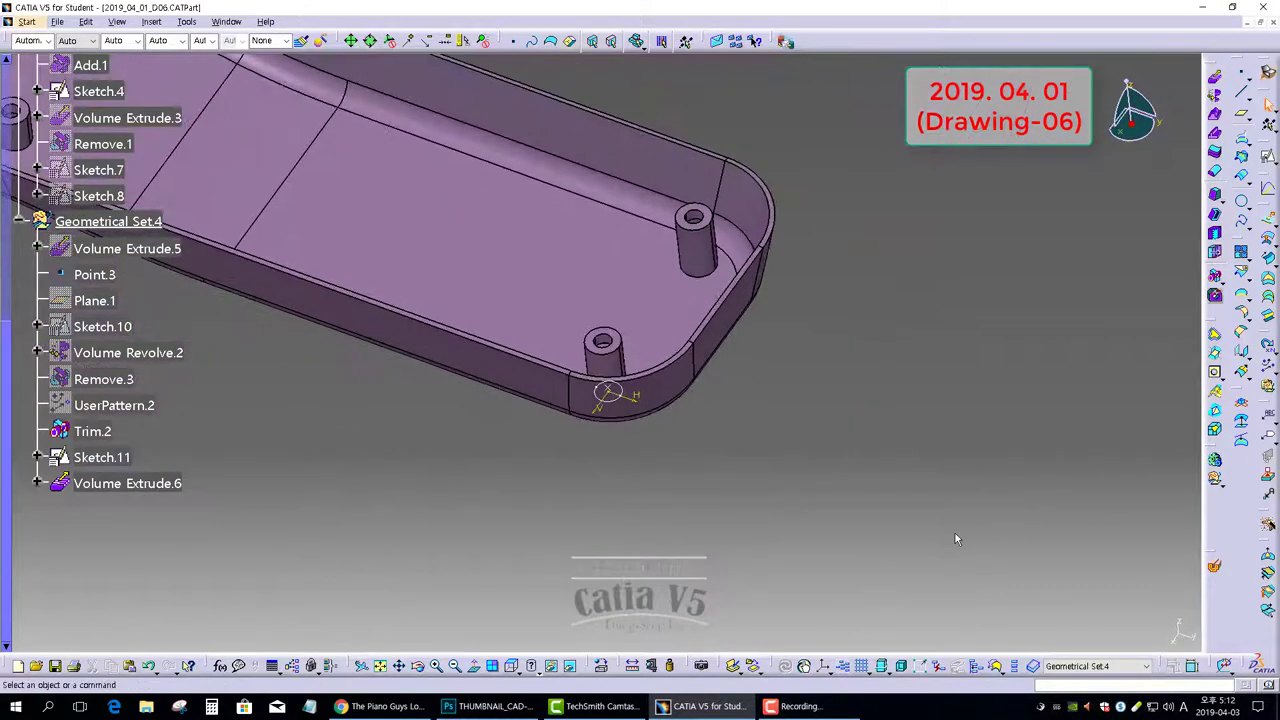
# Examine the inside of the corner peg above Sketch.11 in a section view cutting through it, and close the section
pyautogui.click(1215, 567)
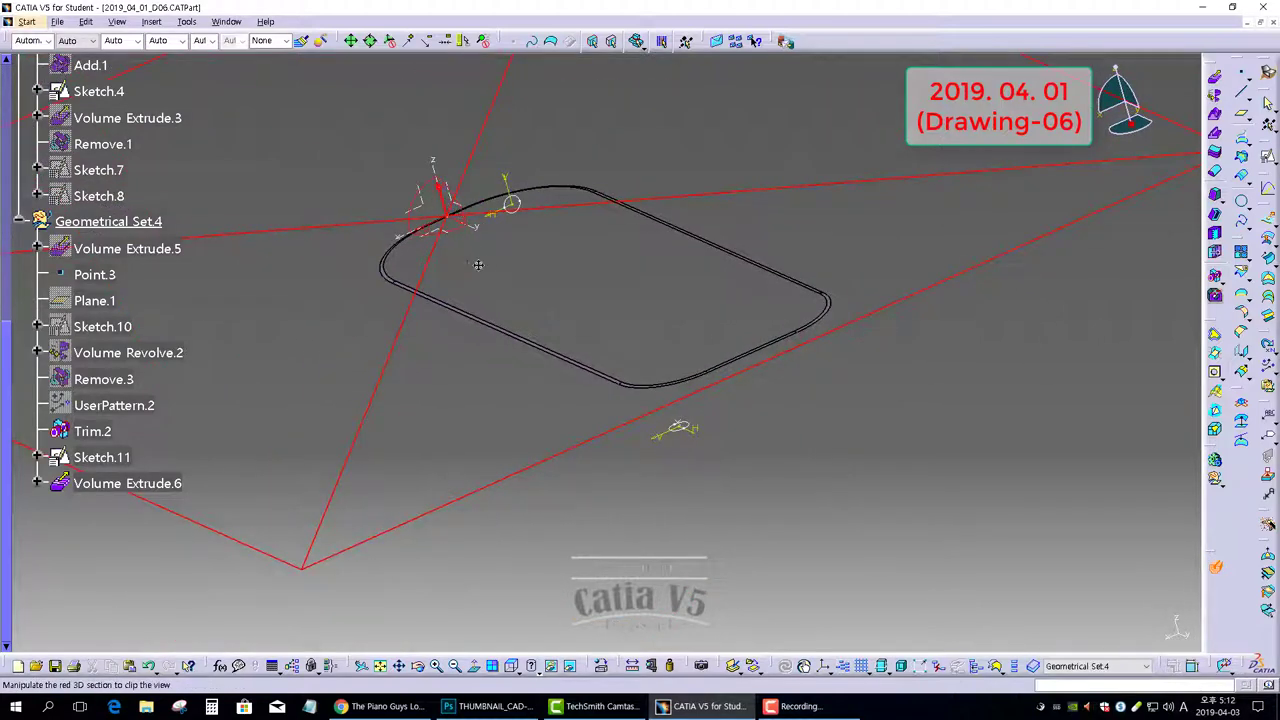
pyautogui.moveTo(478, 264); pyautogui.dragTo(427, 179, button='middle')
pyautogui.scroll(1, 427, 179)
pyautogui.moveTo(294, 120); pyautogui.dragTo(287, 113)
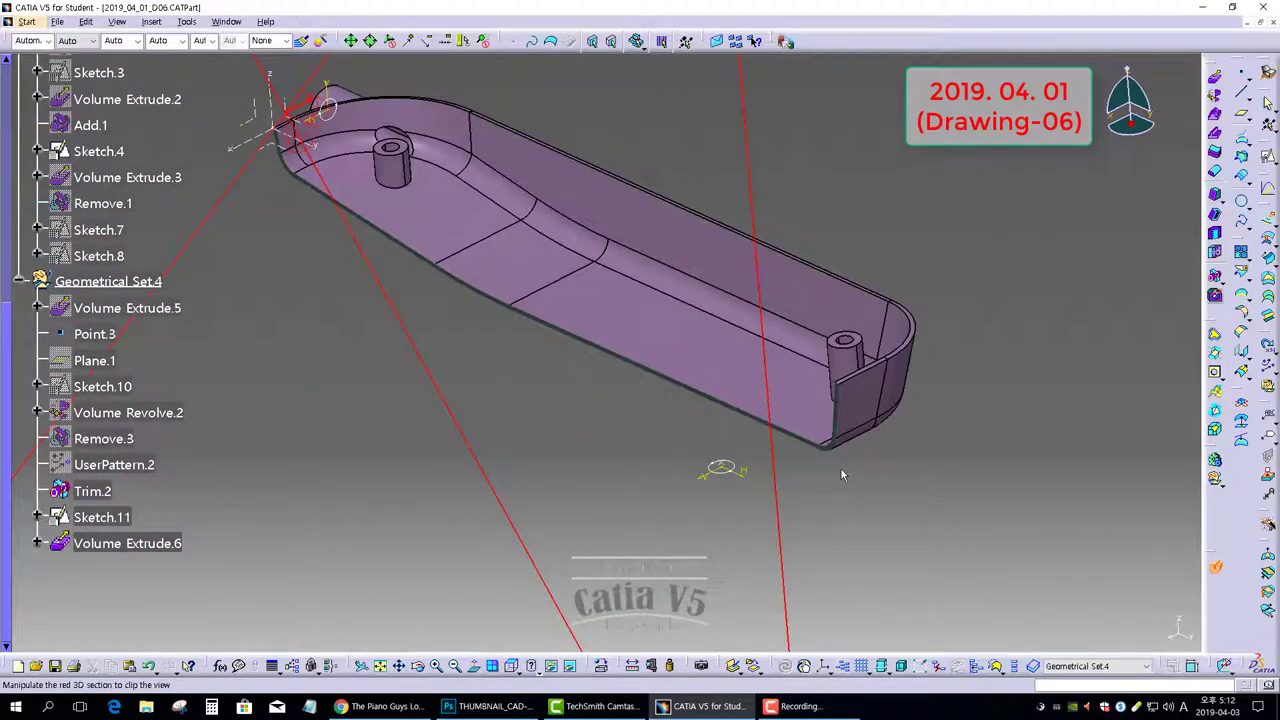
pyautogui.moveTo(841, 470); pyautogui.dragTo(669, 386, button='middle')
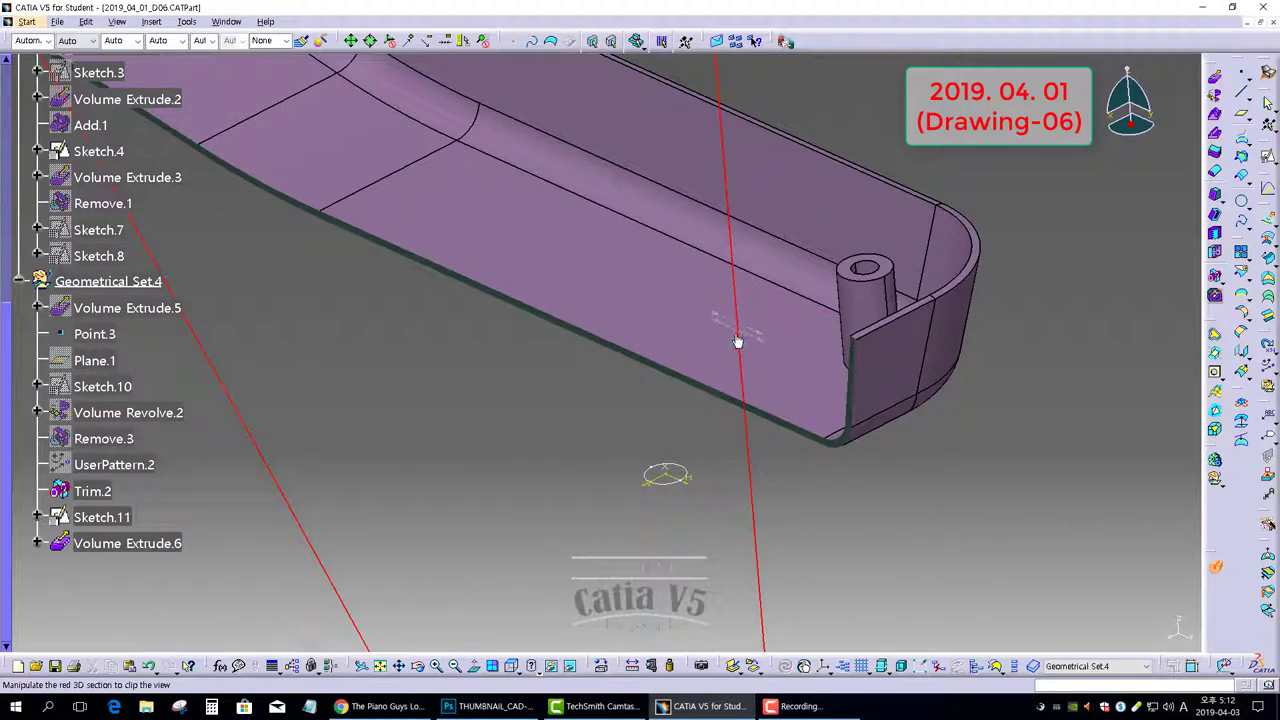
pyautogui.moveTo(313, 545); pyautogui.dragTo(416, 495)
pyautogui.moveTo(634, 437); pyautogui.dragTo(550, 480, button='middle')
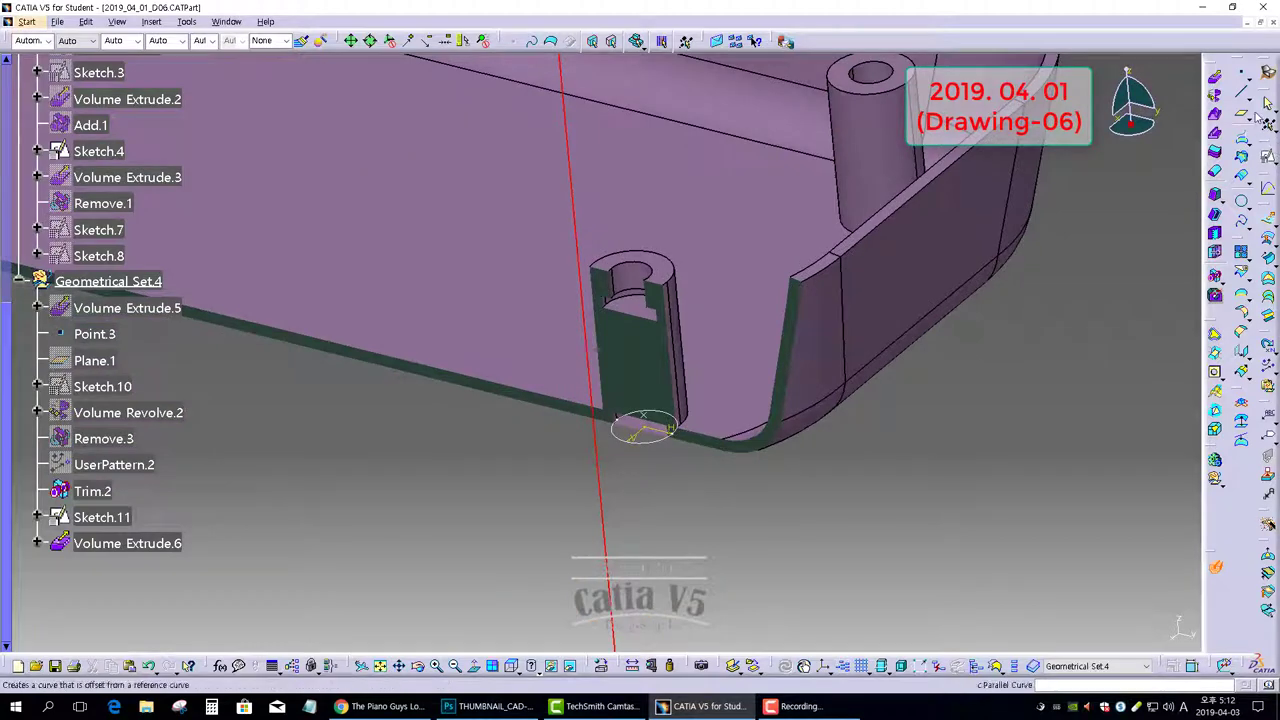
pyautogui.click(1265, 107)
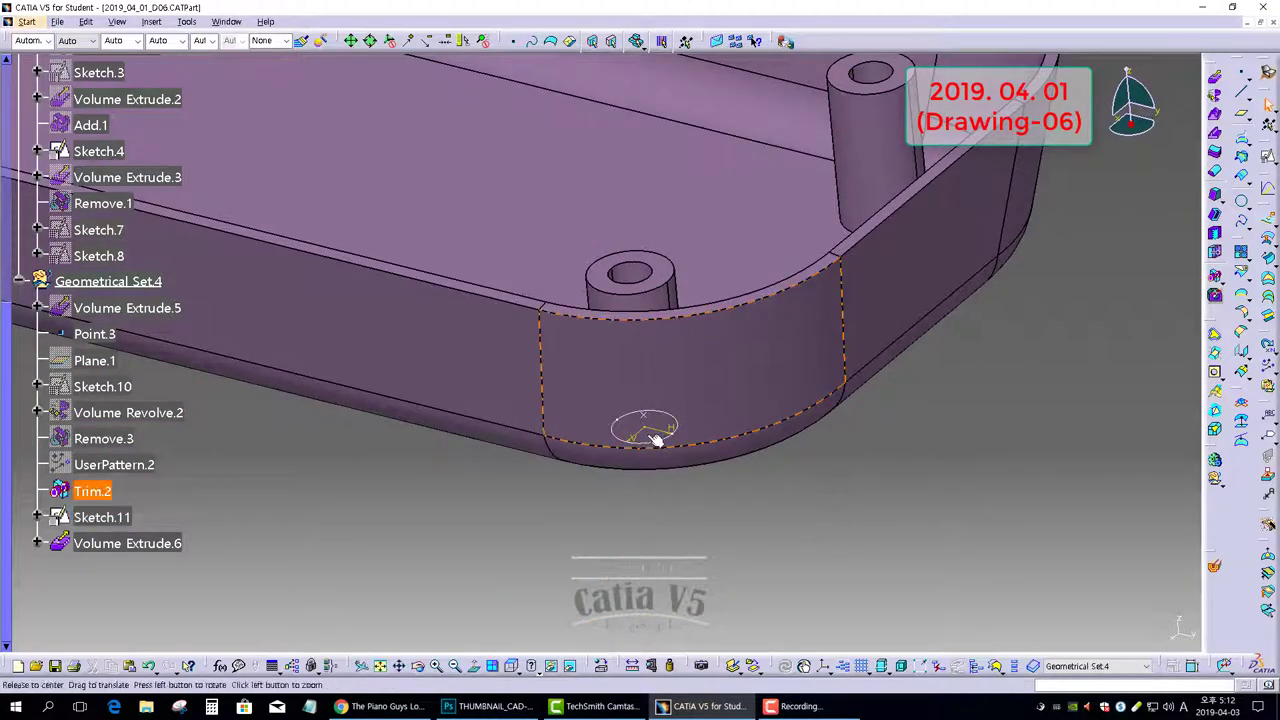
# Reopen Sketch.11, re-enter the circle's diameter as 1.5 mm, and exit the sketch
pyautogui.moveTo(657, 438)
pyautogui.mouseDown(button='middle')
pyautogui.moveTo(611, 431)
pyautogui.moveTo(554, 214)
pyautogui.moveTo(571, 297)
pyautogui.moveTo(642, 285)
pyautogui.moveTo(714, 409)
pyautogui.mouseUp(button='middle')
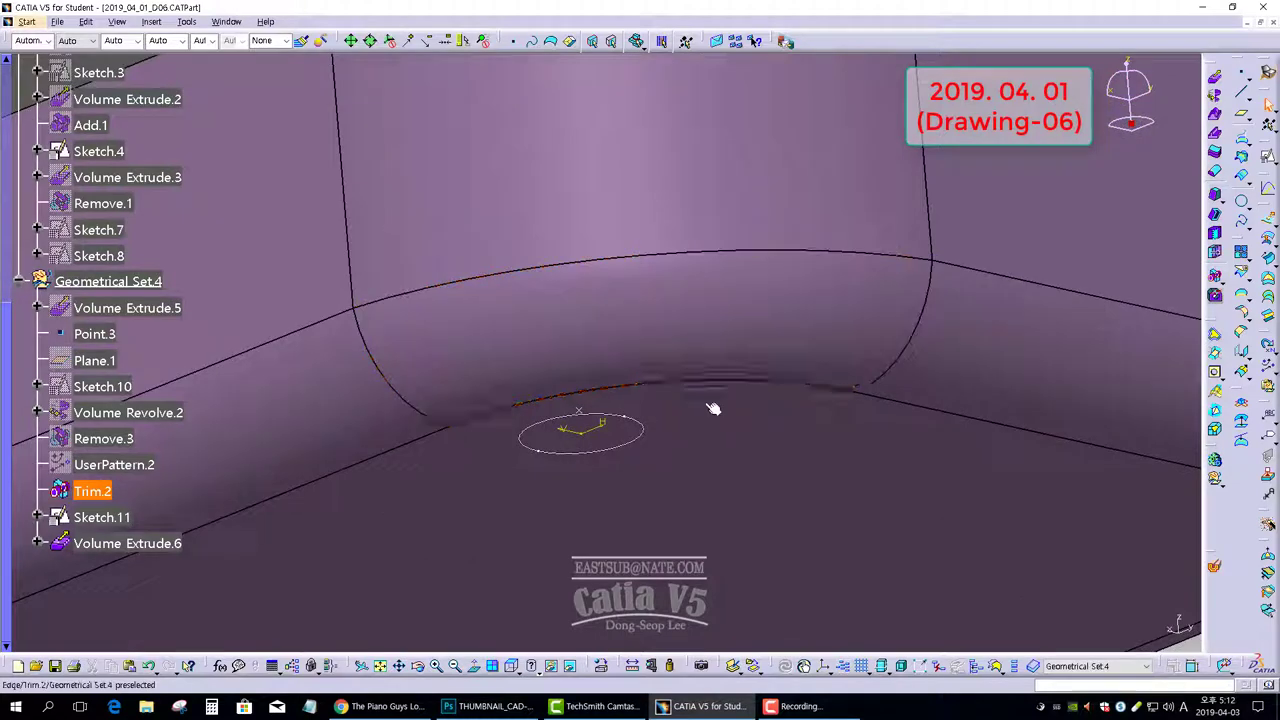
pyautogui.doubleClick(638, 420)
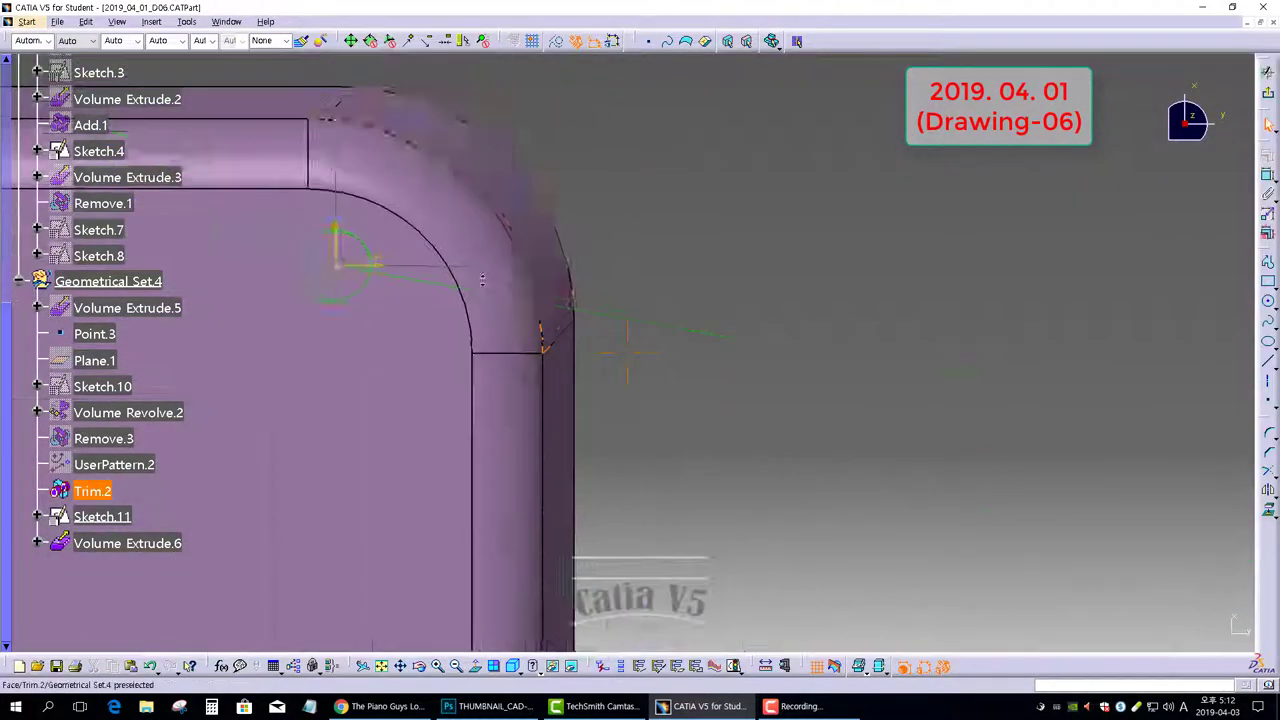
pyautogui.doubleClick(895, 366)
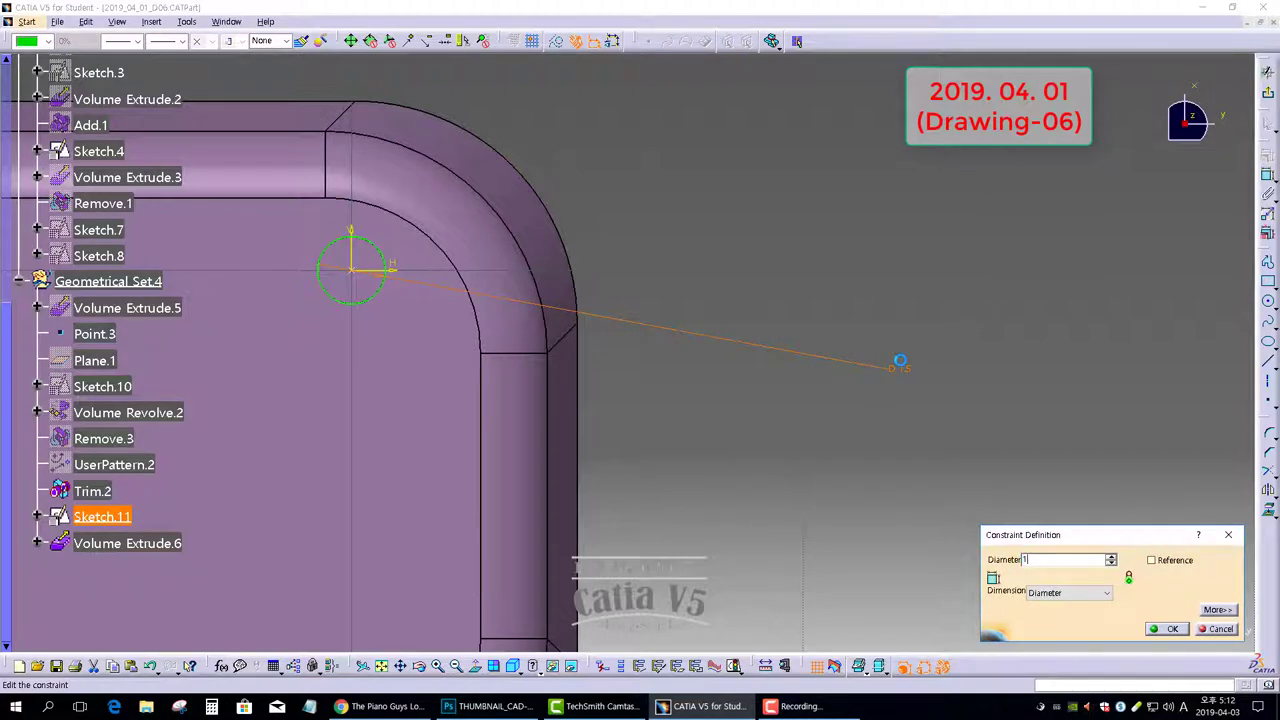
pyautogui.write('1.5')
pyautogui.press('Return')
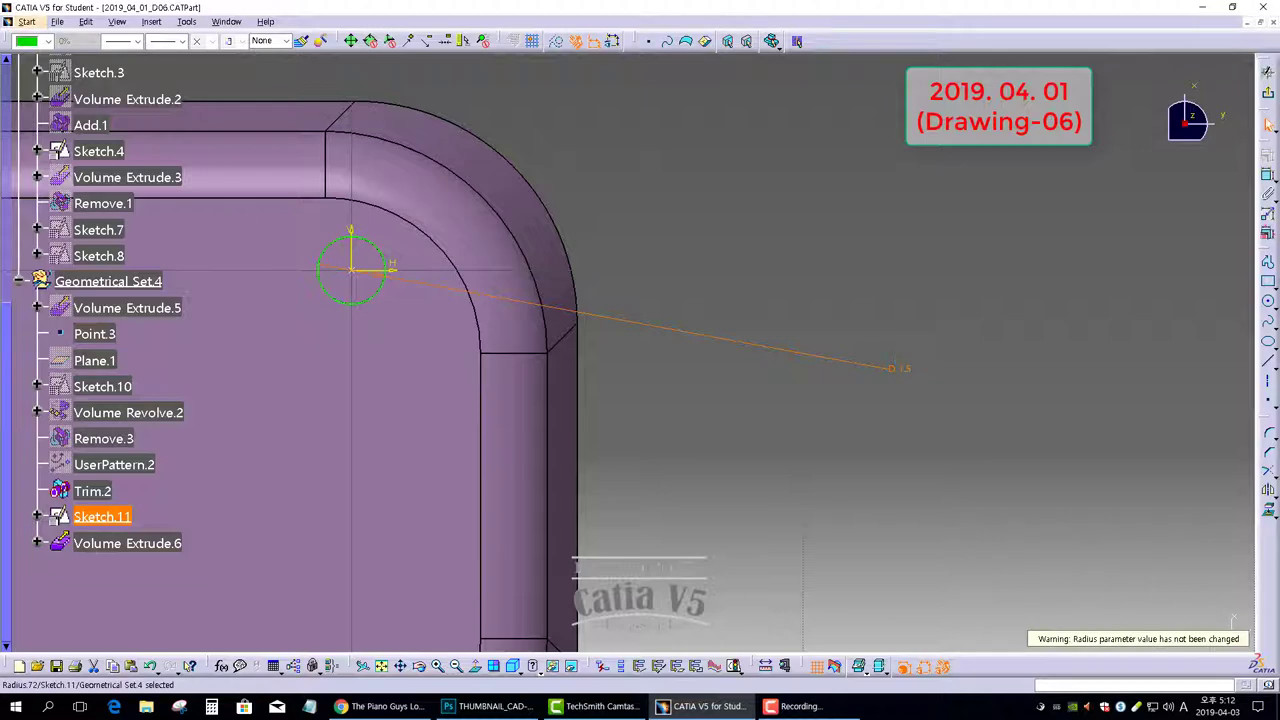
pyautogui.click(1271, 97)
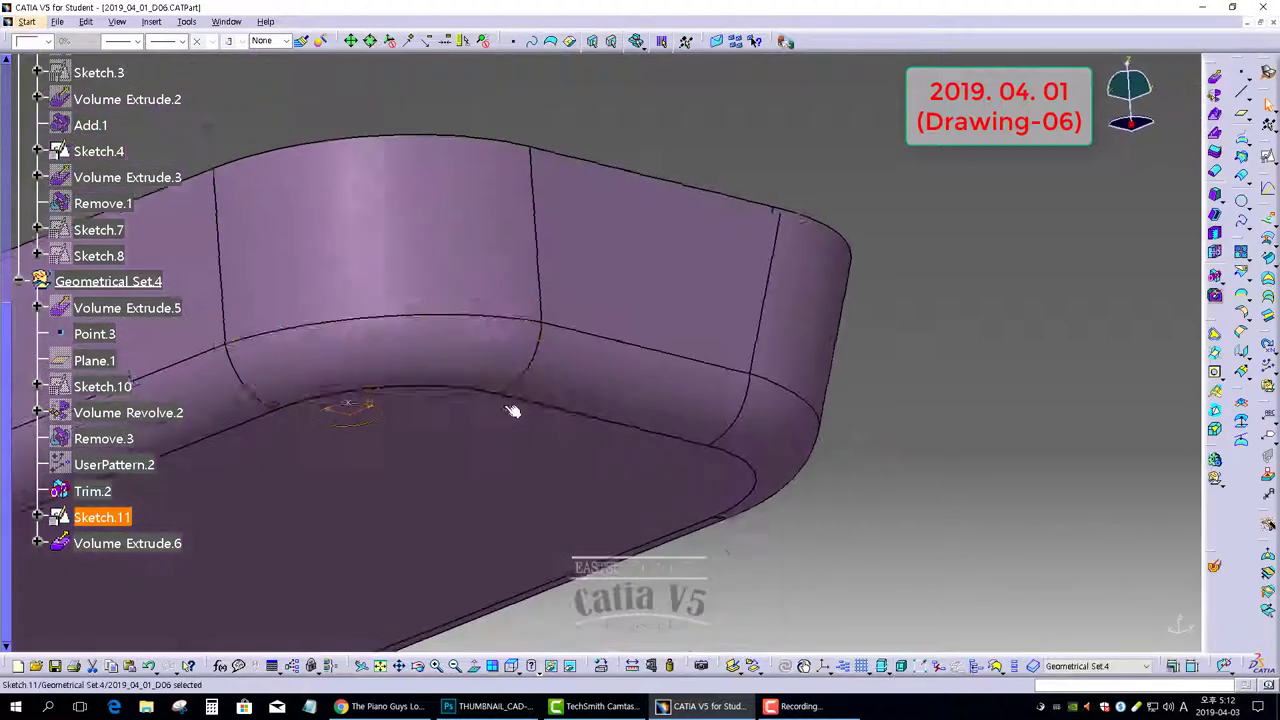
# Colour Volume Extrude.6 yellow
pyautogui.moveTo(432, 380)
pyautogui.mouseDown(button='middle')
pyautogui.moveTo(549, 280)
pyautogui.moveTo(608, 514)
pyautogui.moveTo(706, 435)
pyautogui.moveTo(713, 540)
pyautogui.mouseUp(button='middle')
pyautogui.click(710, 540)
pyautogui.click(150, 543)
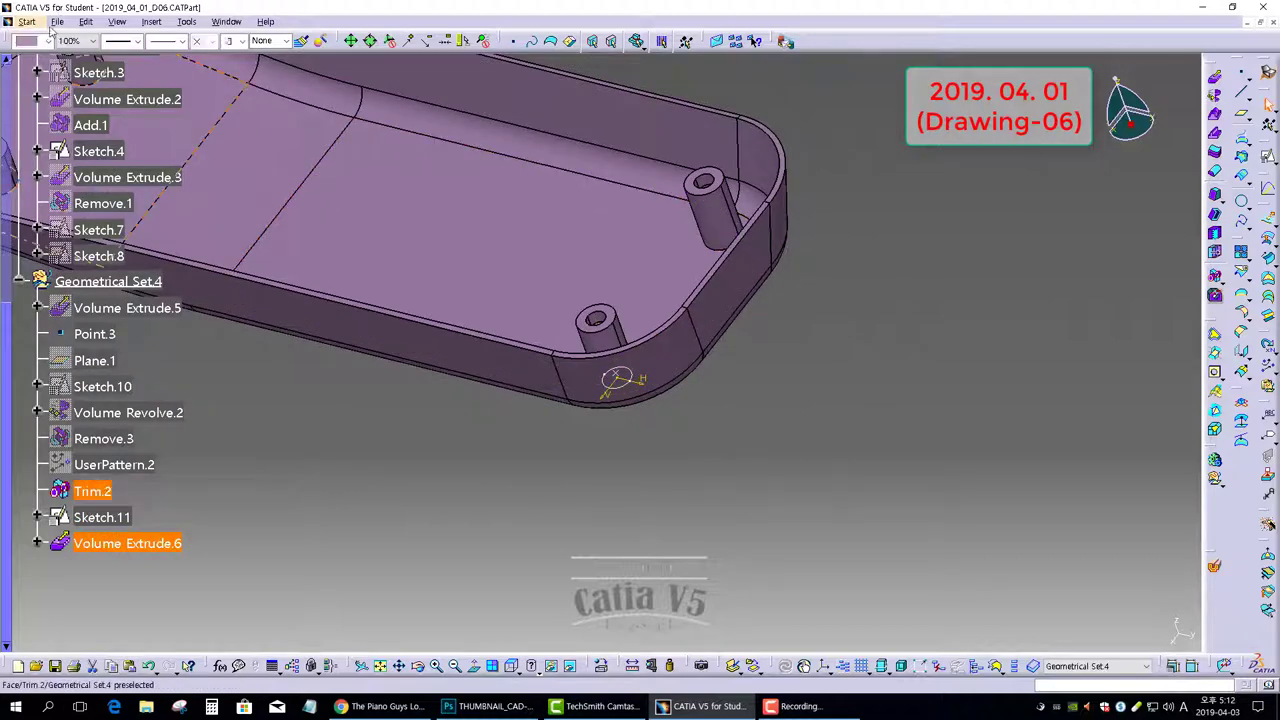
pyautogui.click(47, 41)
pyautogui.click(36, 110)
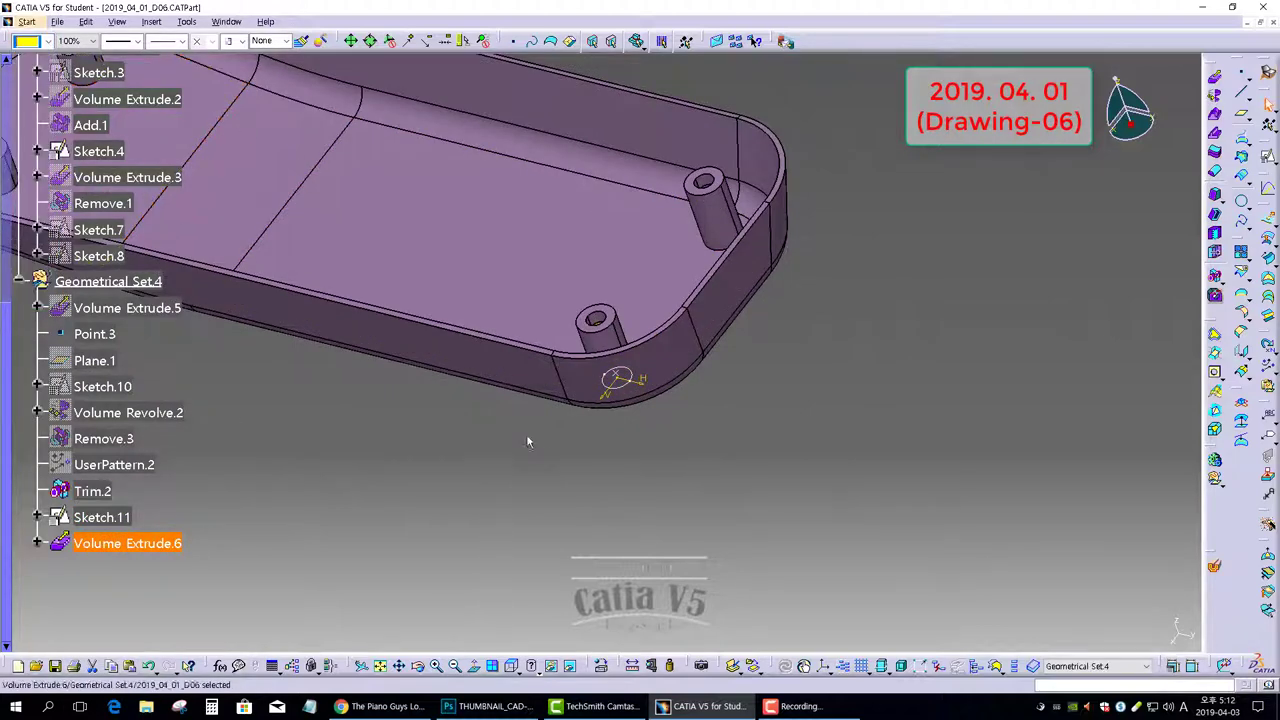
pyautogui.click(528, 441)
pyautogui.moveTo(667, 216); pyautogui.dragTo(590, 493, button='middle')
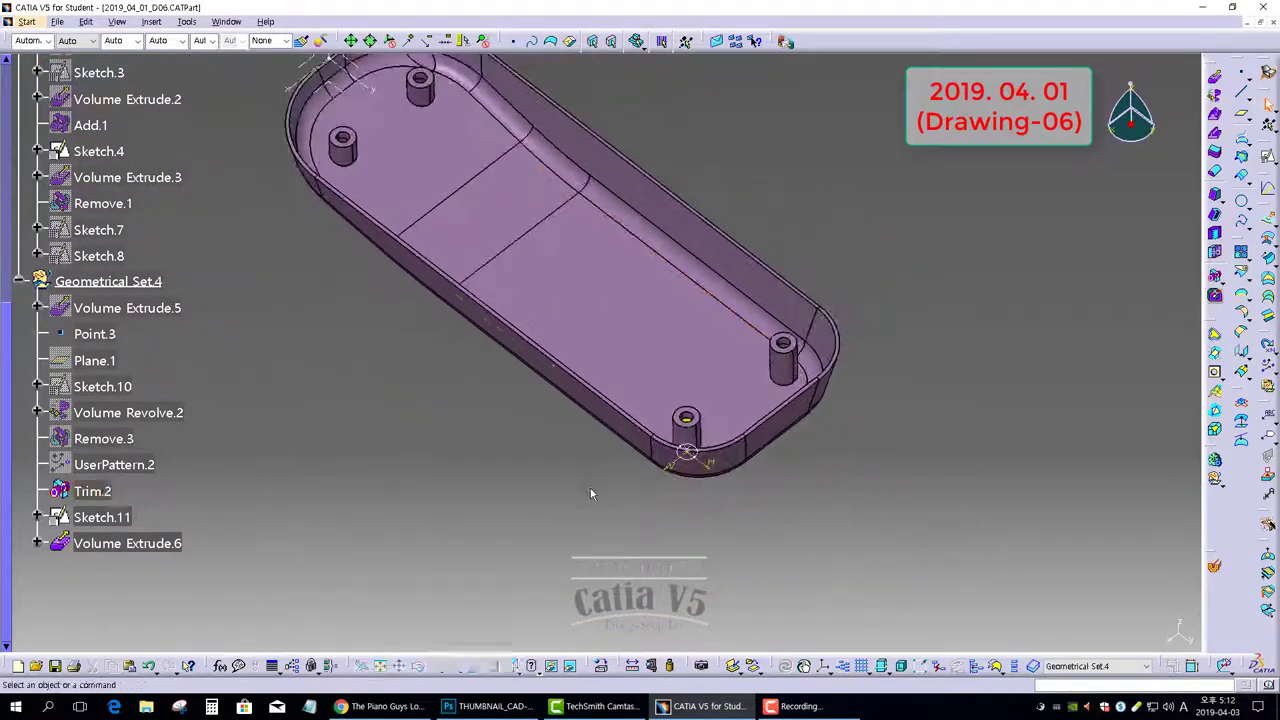
# Show Sketch.7 and create a user pattern of Volume Extrude.6 at its points, leaving the anchor unselected
pyautogui.rightClick(109, 229)
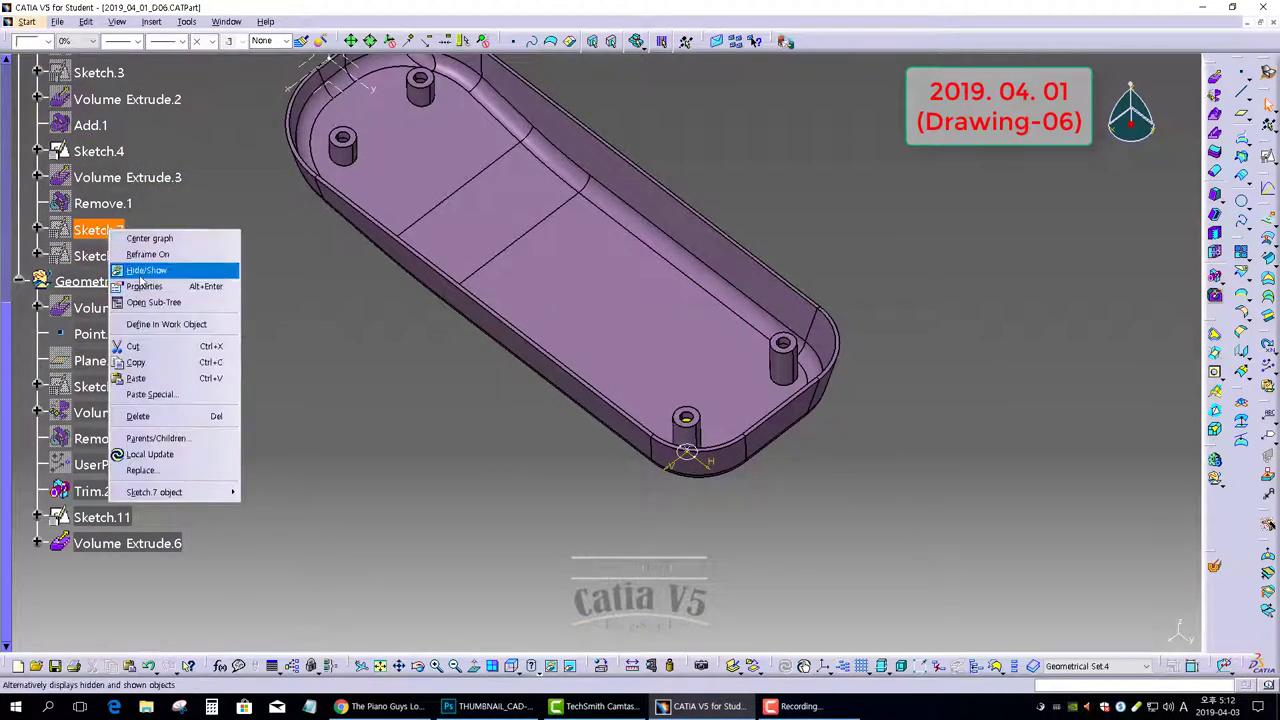
pyautogui.click(140, 273)
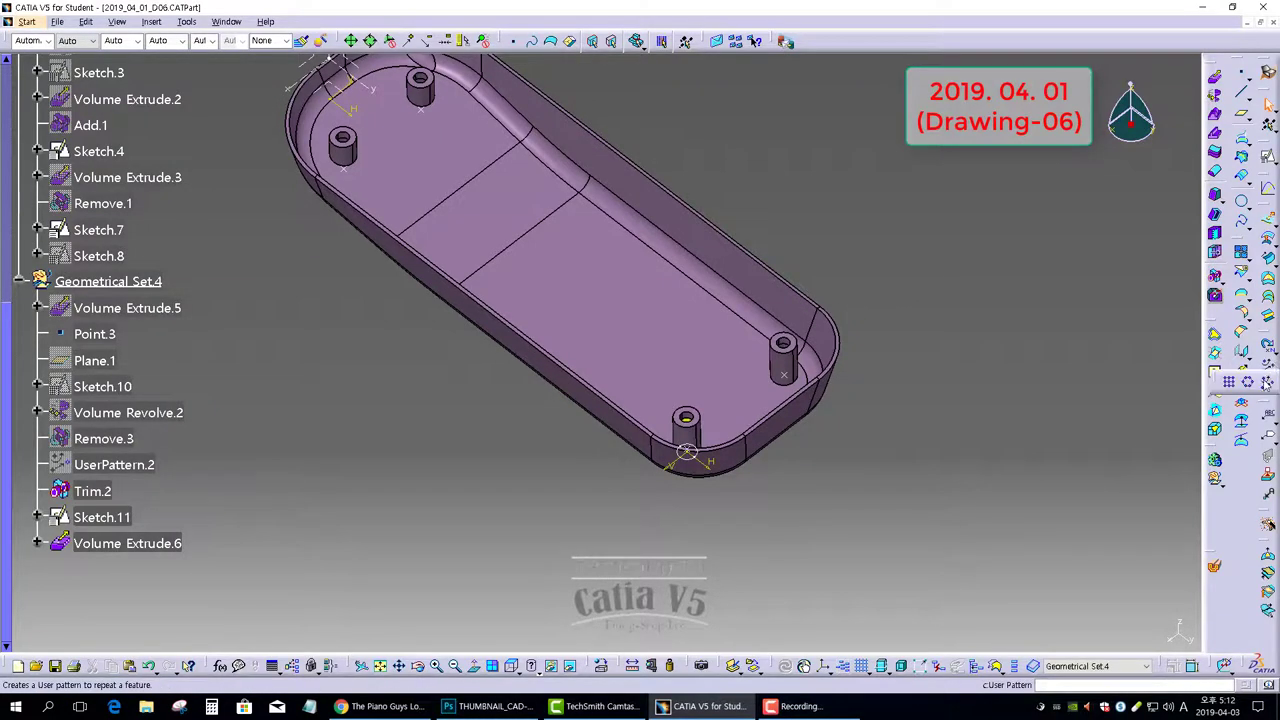
pyautogui.click(108, 545)
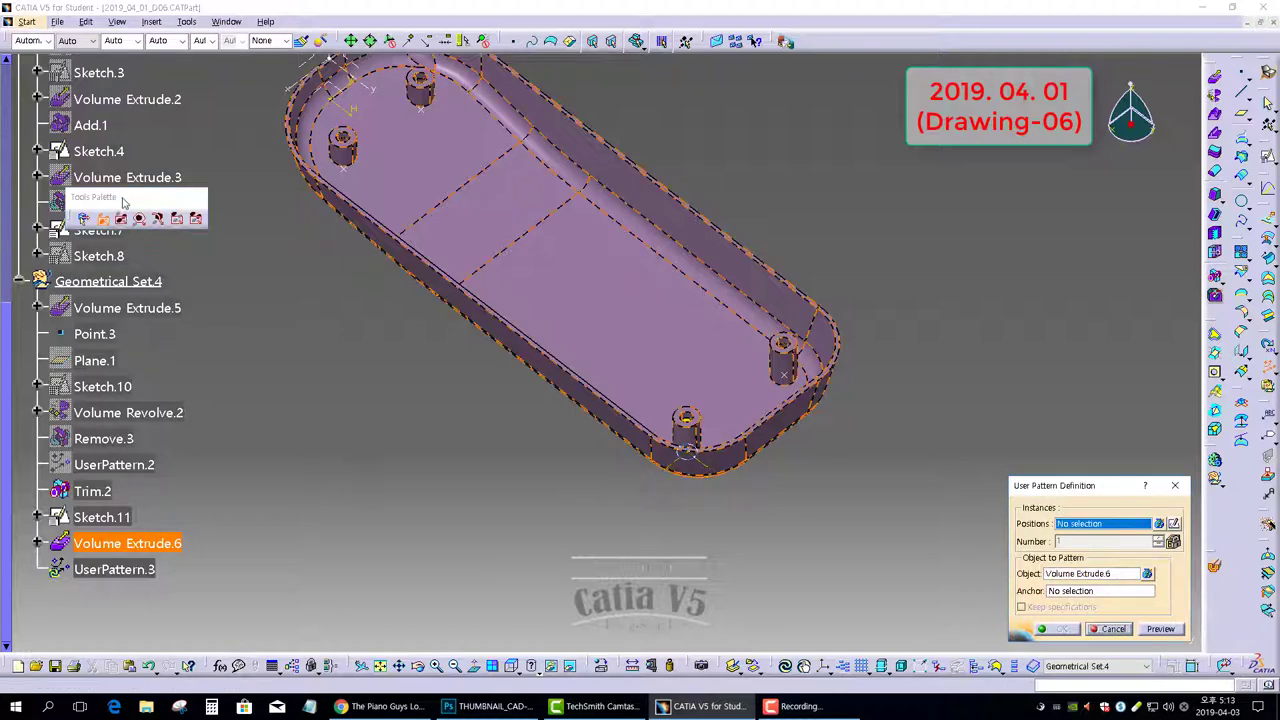
pyautogui.moveTo(123, 203); pyautogui.dragTo(175, 237)
pyautogui.click(95, 230)
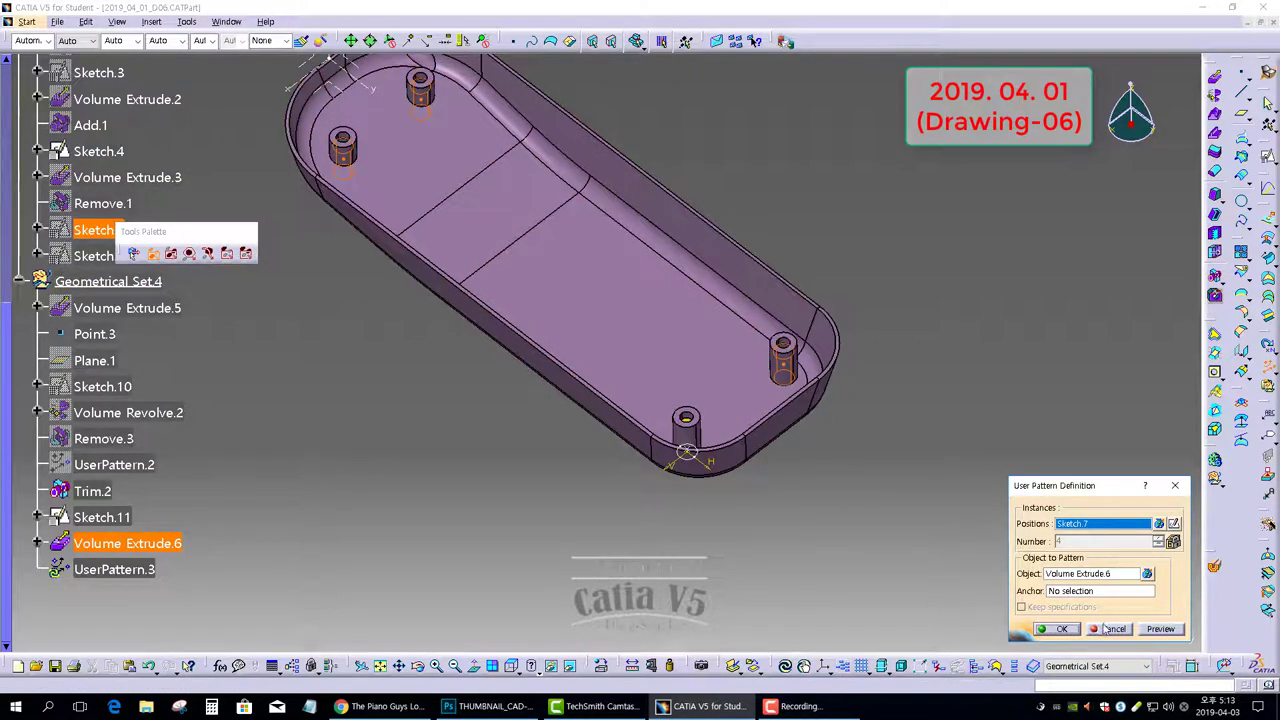
pyautogui.click(1062, 629)
pyautogui.moveTo(471, 268); pyautogui.dragTo(570, 420, button='middle')
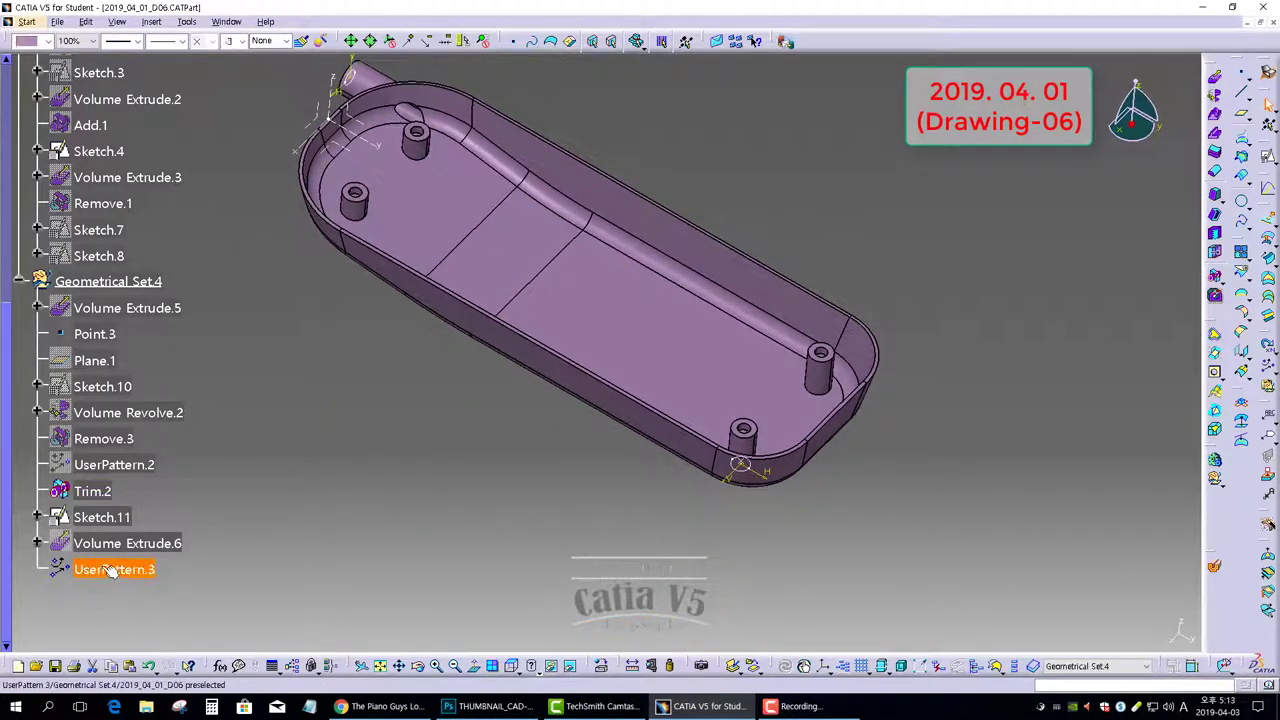
# Insert a new empty geometrical set and move UserPattern.3 into it
pyautogui.click(283, 539)
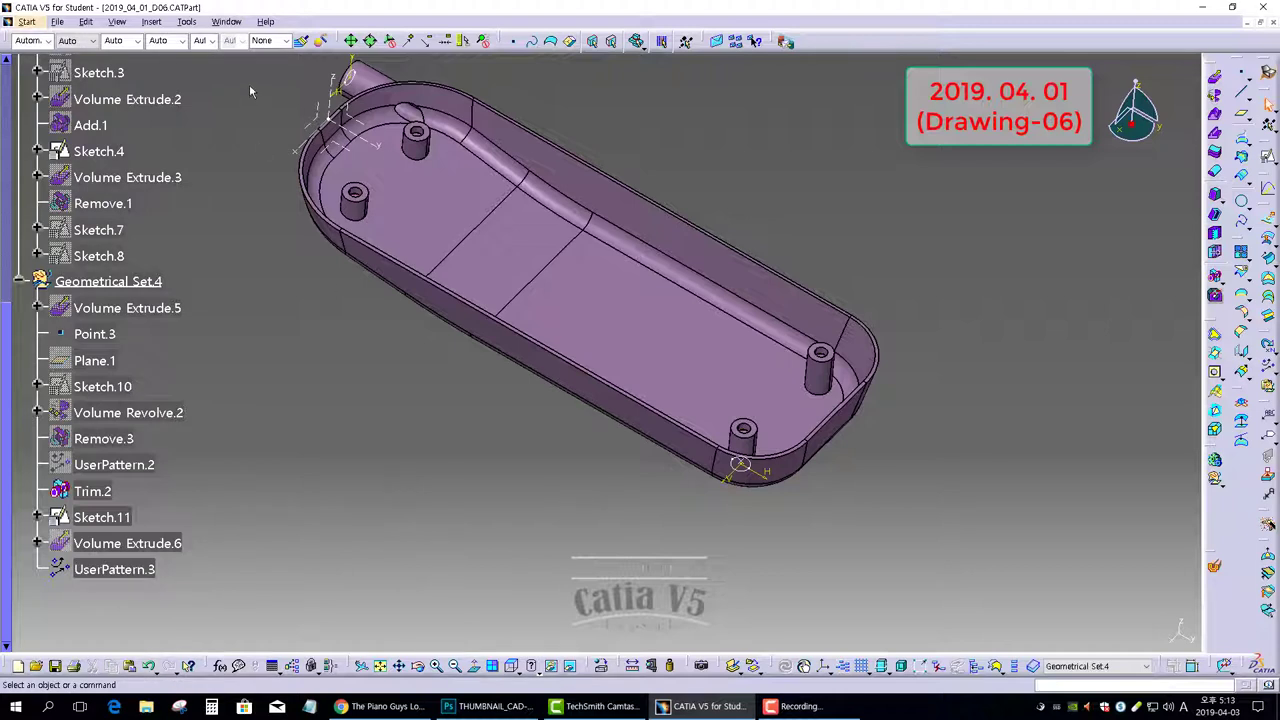
pyautogui.click(151, 22)
pyautogui.click(185, 97)
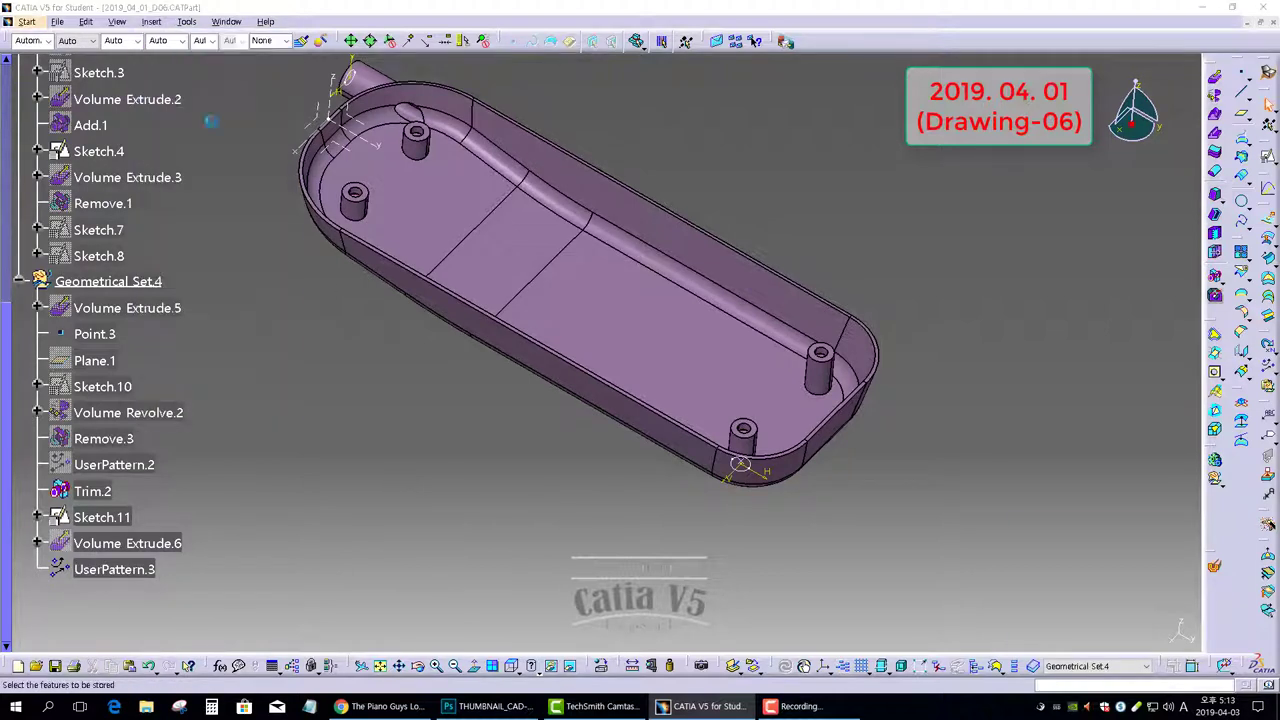
pyautogui.click(1110, 629)
pyautogui.click(100, 569)
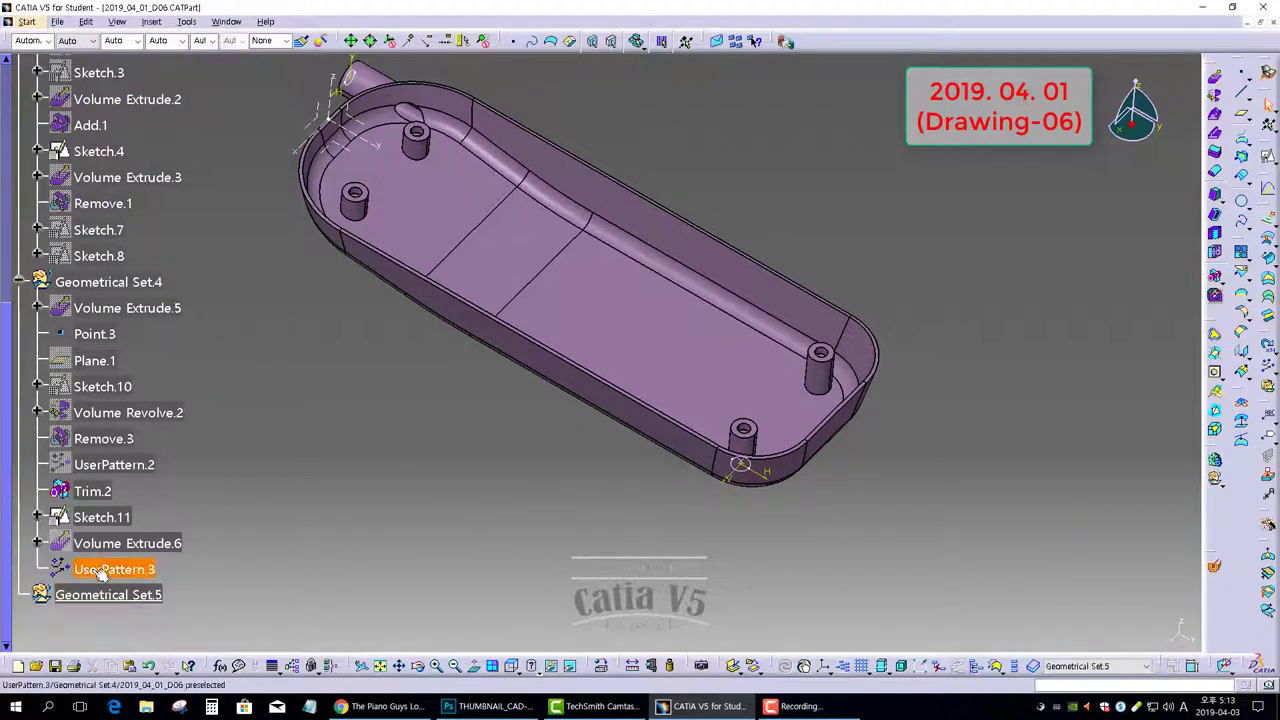
pyautogui.rightClick(100, 569)
pyautogui.moveTo(157, 558)
pyautogui.click(320, 590)
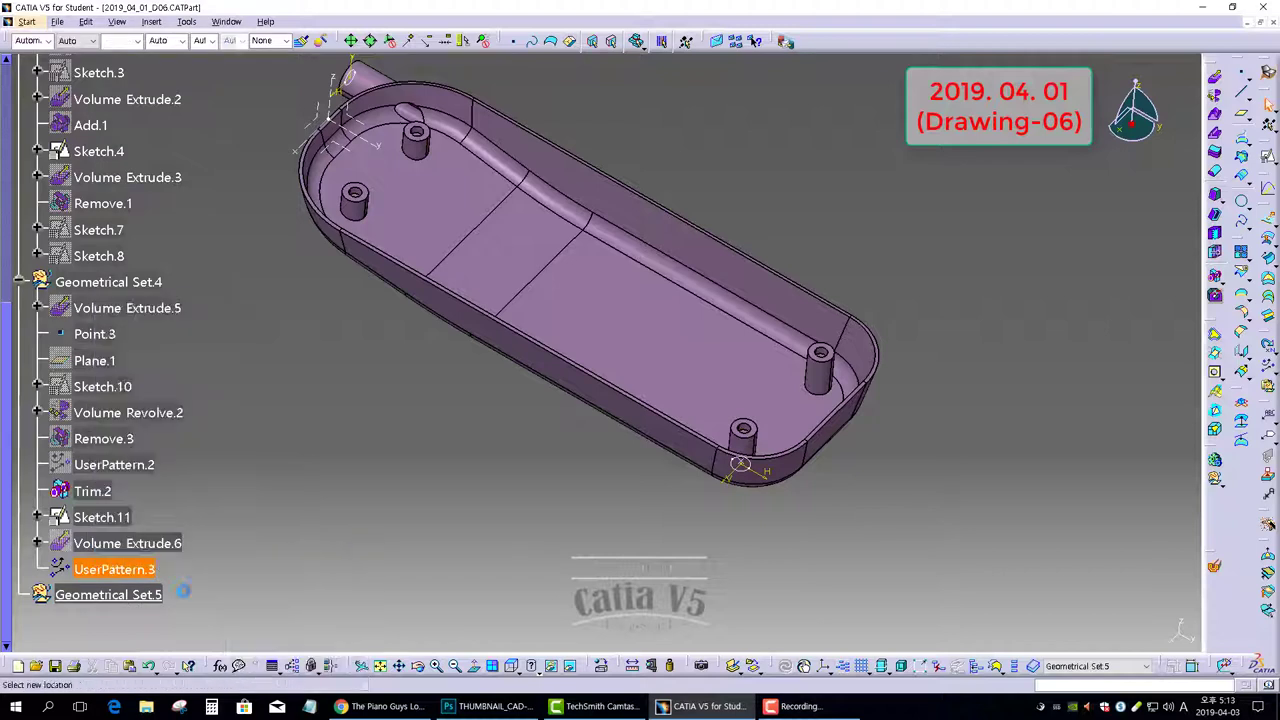
pyautogui.click(1110, 629)
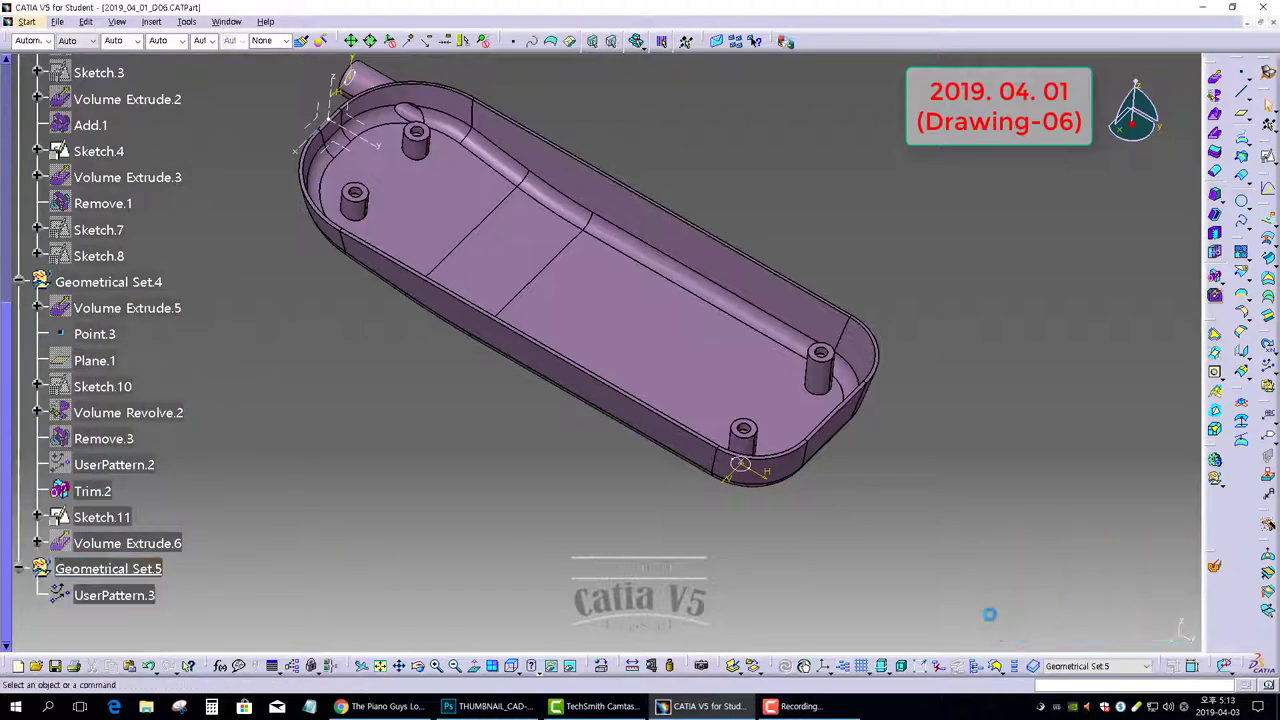
# Display only the current geometrical set's contents to inspect the patterned cylinders, and restore the full display
pyautogui.click(1013, 666)
pyautogui.moveTo(703, 466); pyautogui.dragTo(882, 333, button='middle')
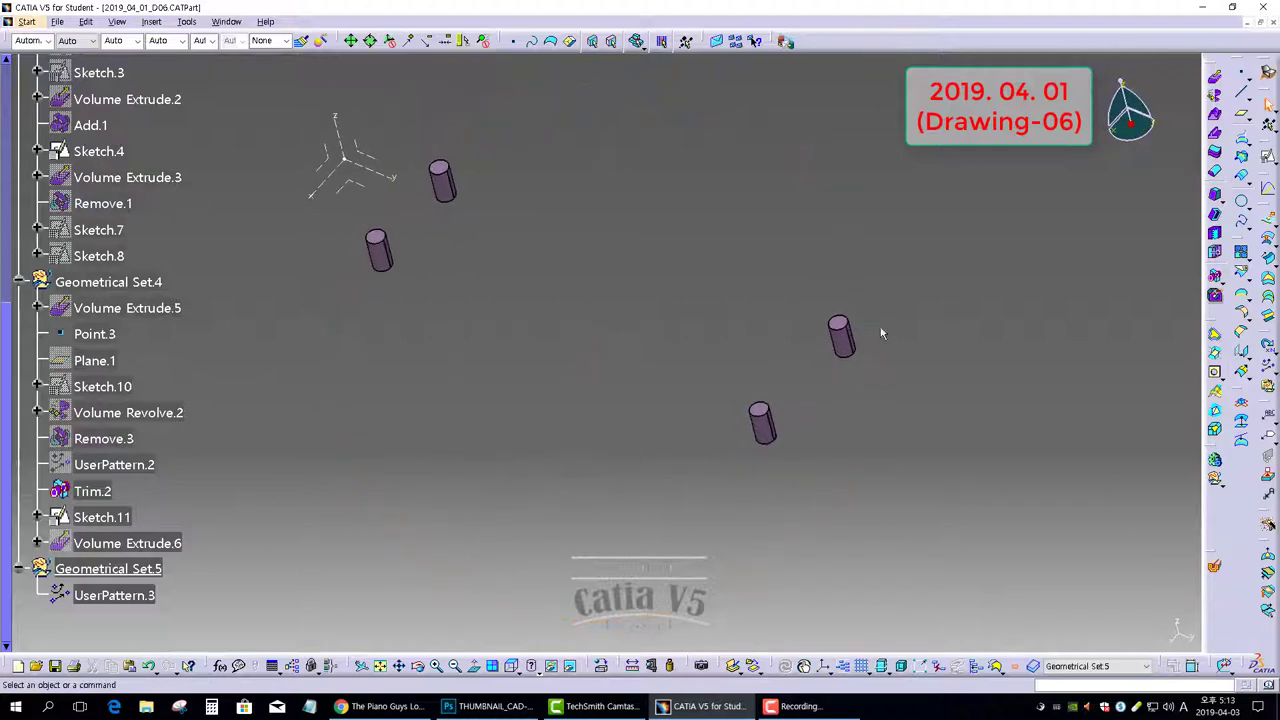
pyautogui.click(1017, 668)
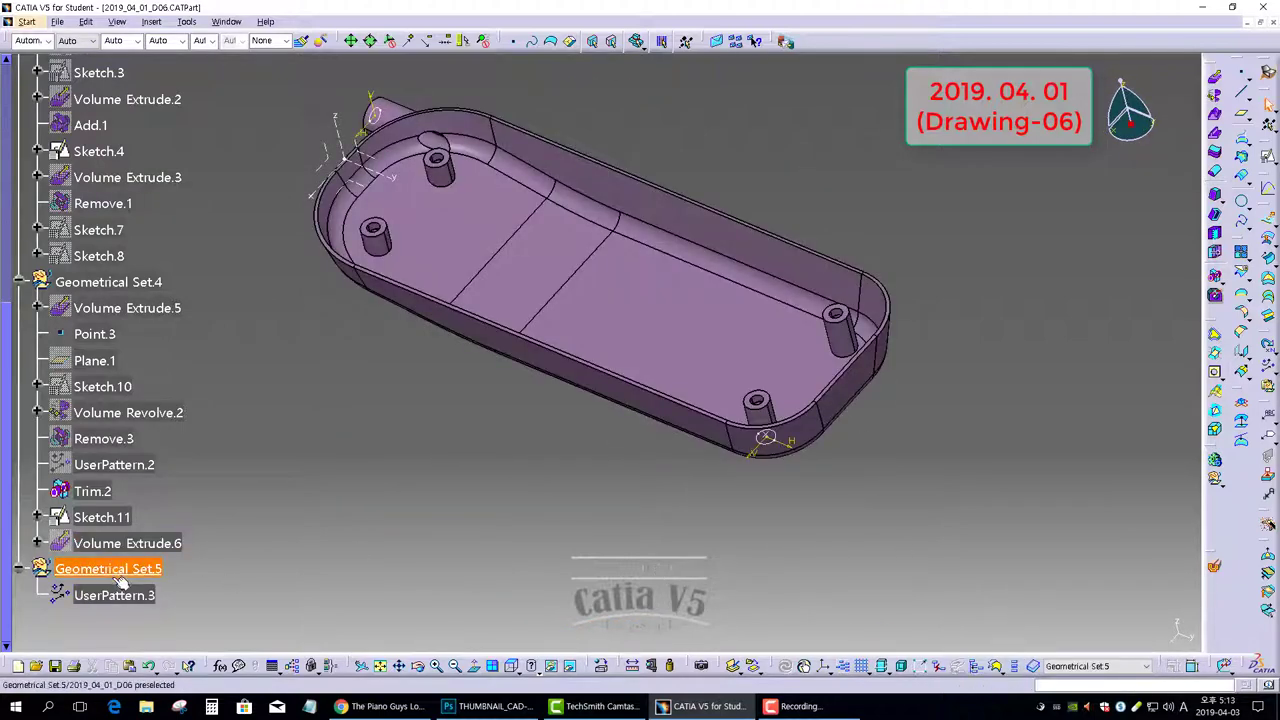
# Set the opacity of Trim.2 to 75% and colour UserPattern.3 yellow
pyautogui.click(91, 41)
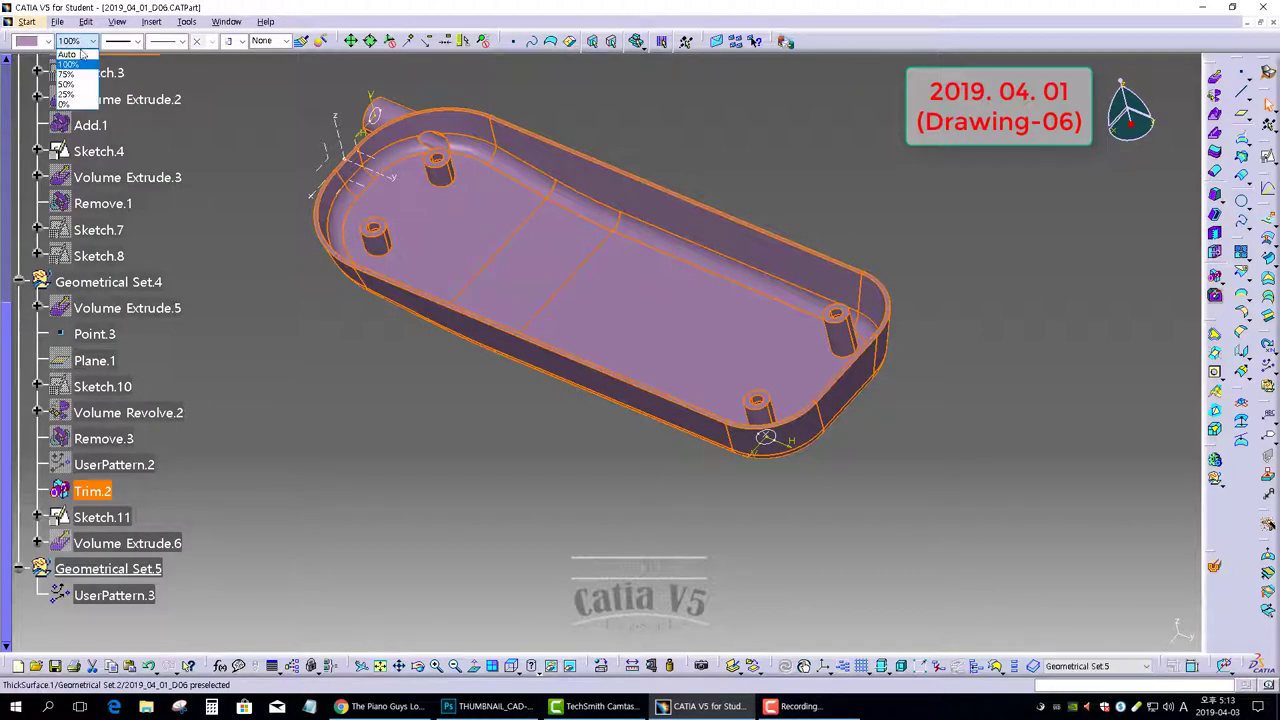
pyautogui.click(74, 75)
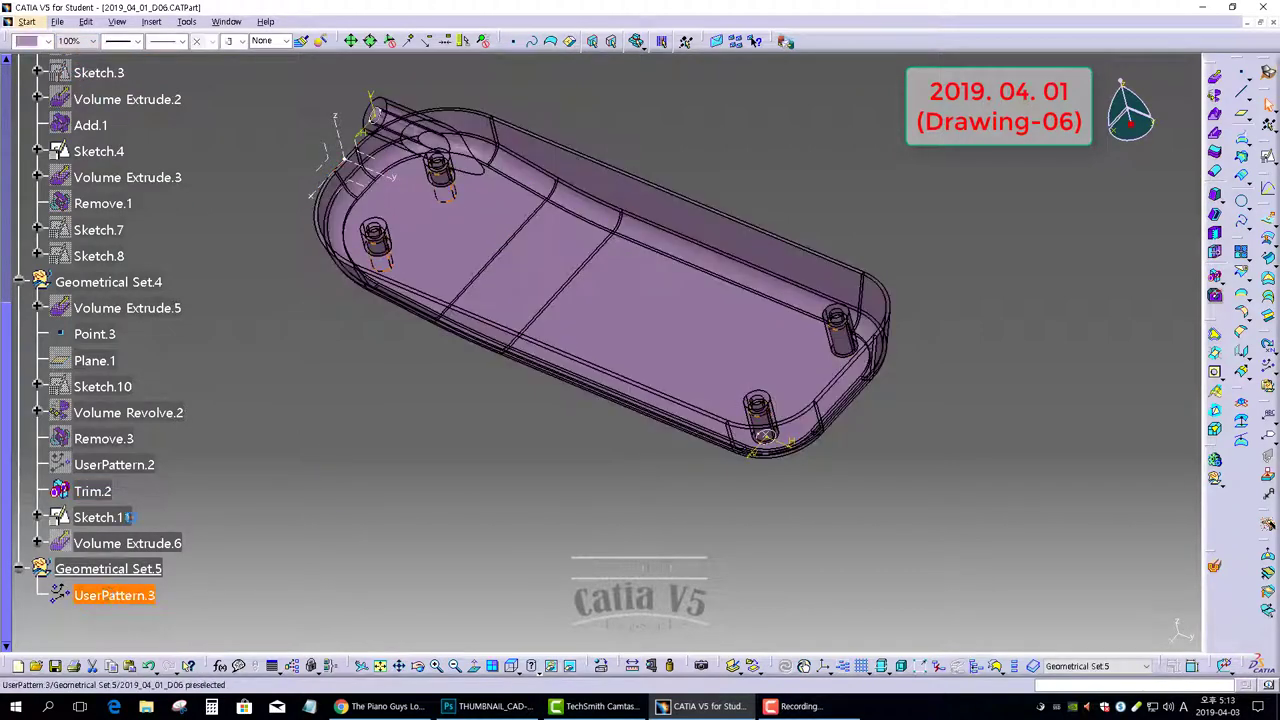
pyautogui.click(49, 41)
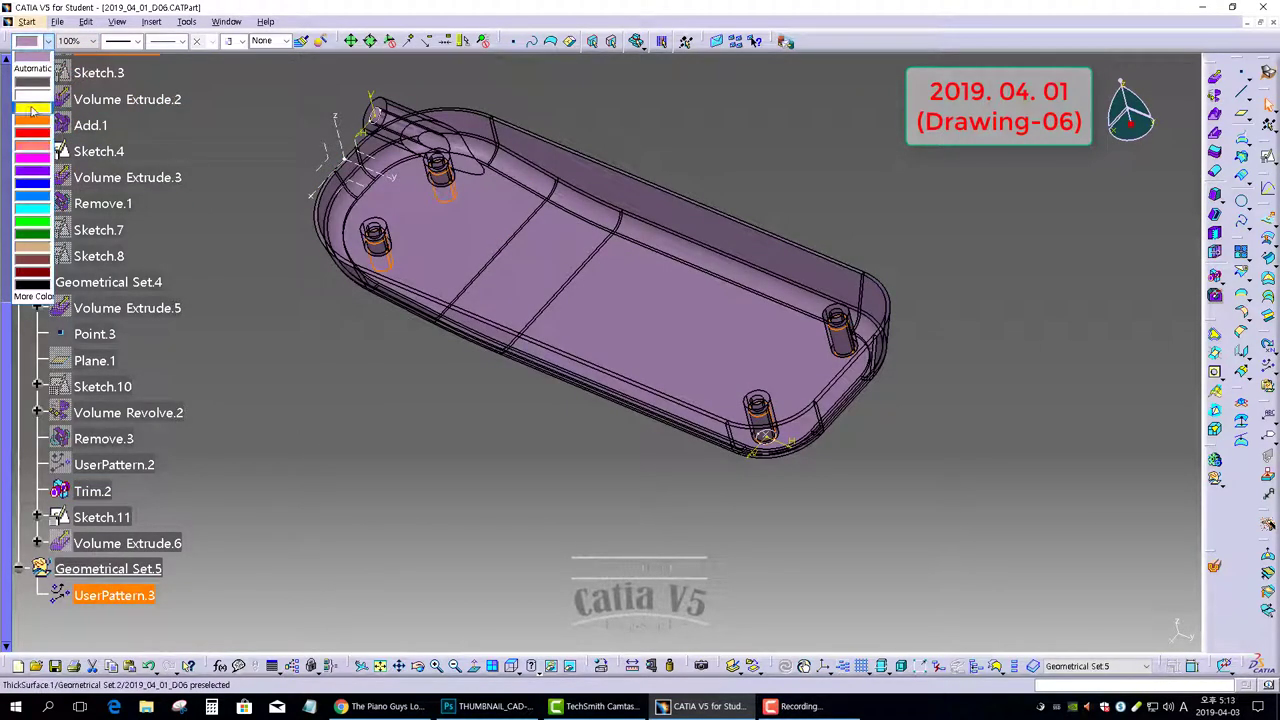
pyautogui.click(32, 110)
pyautogui.click(397, 440)
pyautogui.moveTo(567, 450); pyautogui.dragTo(600, 480, button='middle')
pyautogui.click(114, 595)
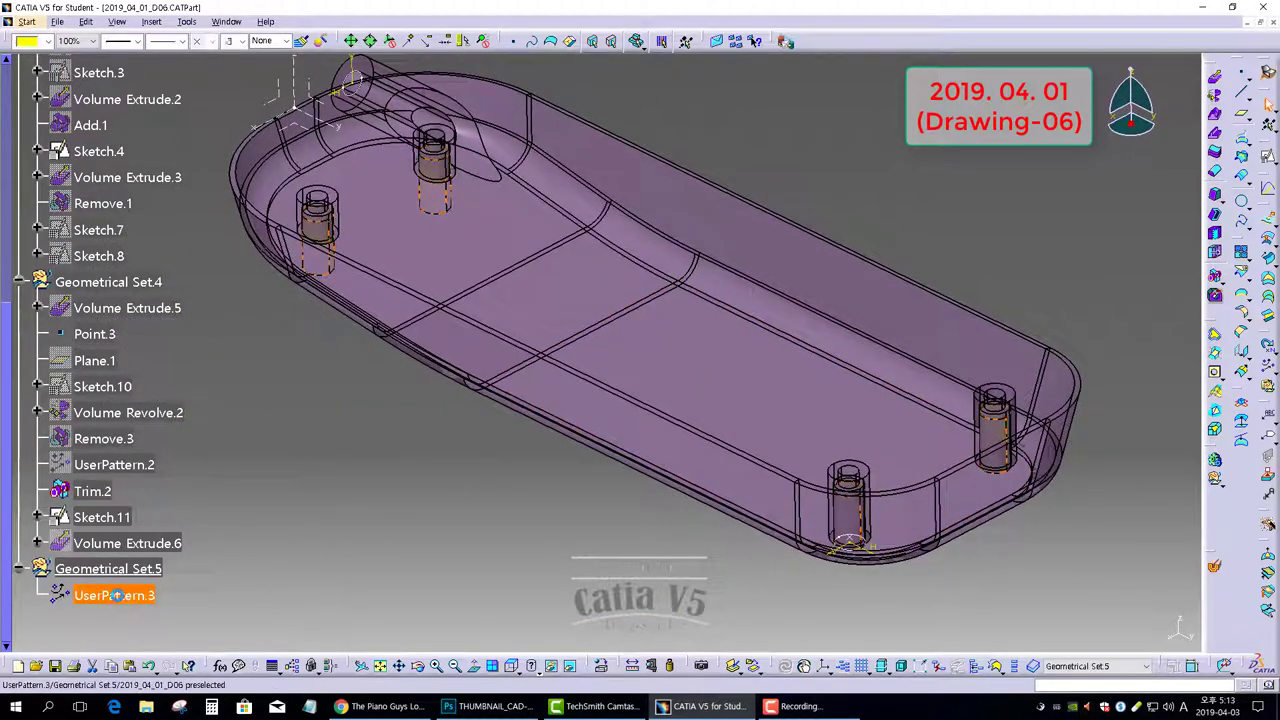
pyautogui.click(498, 575)
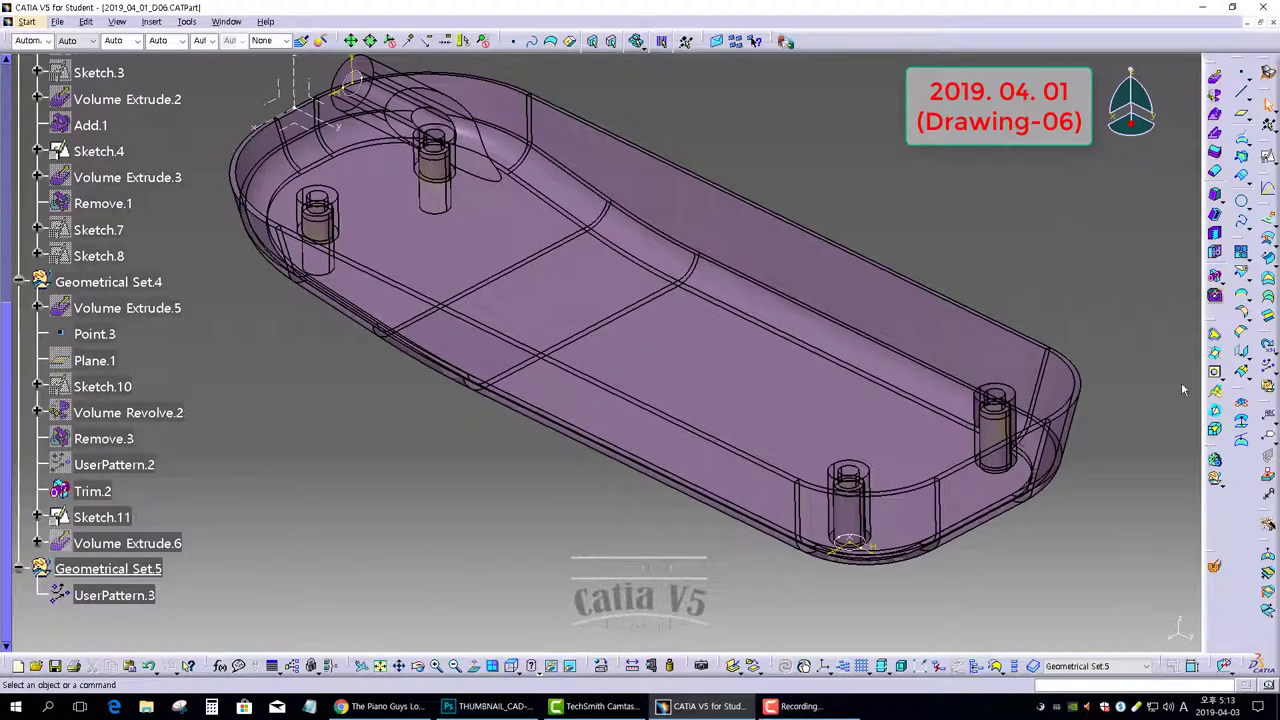
# Remove the UserPattern.3 cylinders from the Trim.2 volume to cut the holes beneath the pegs, and inspect the part's underside
pyautogui.click(1220, 297)
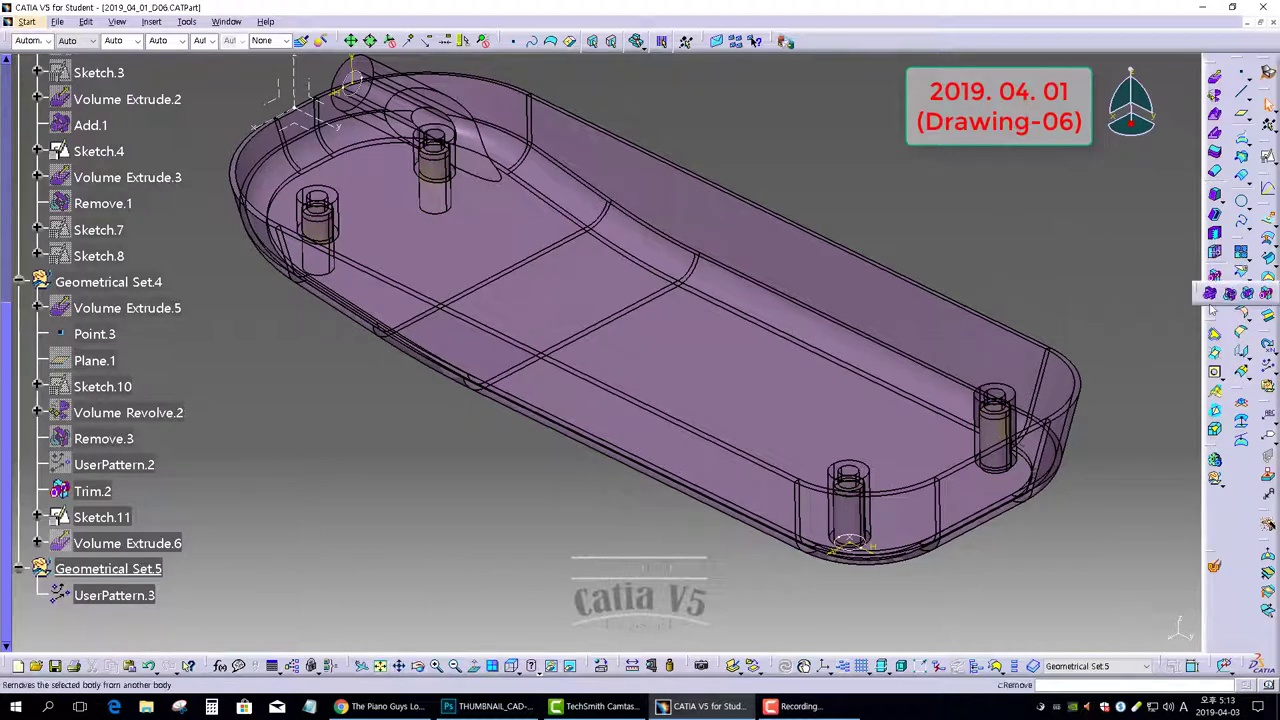
pyautogui.click(1227, 299)
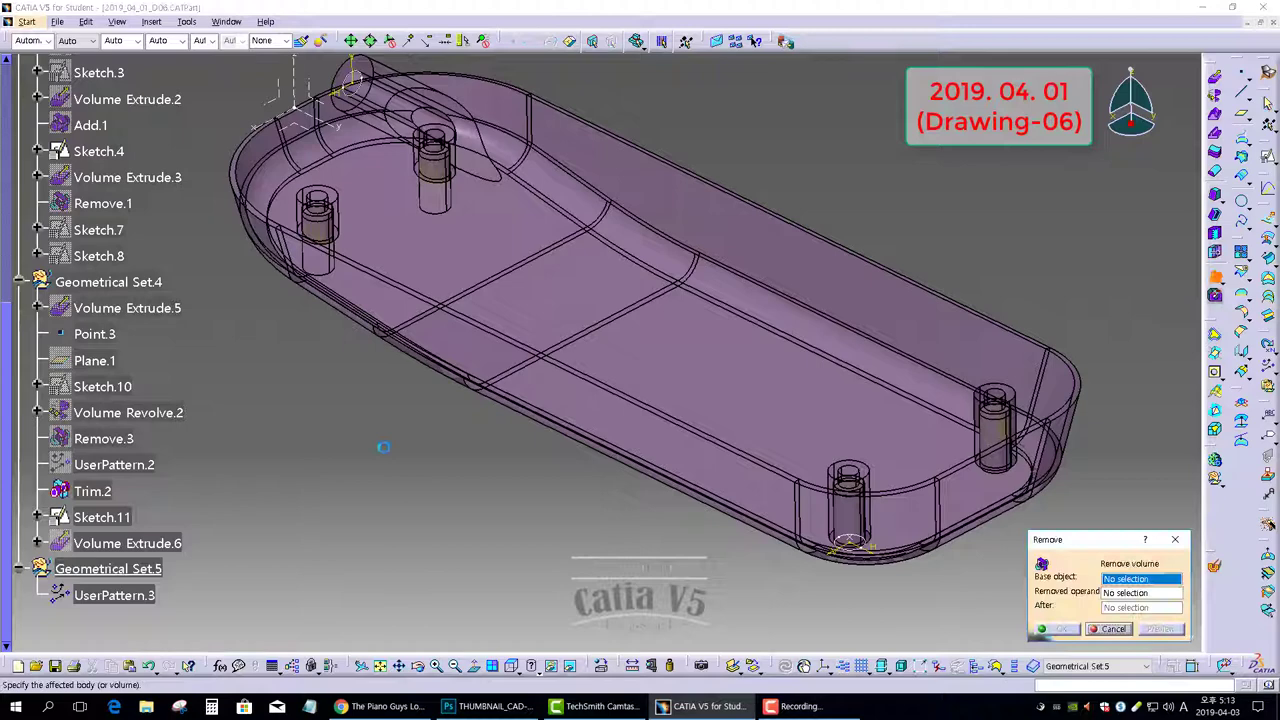
pyautogui.click(569, 400)
pyautogui.click(110, 595)
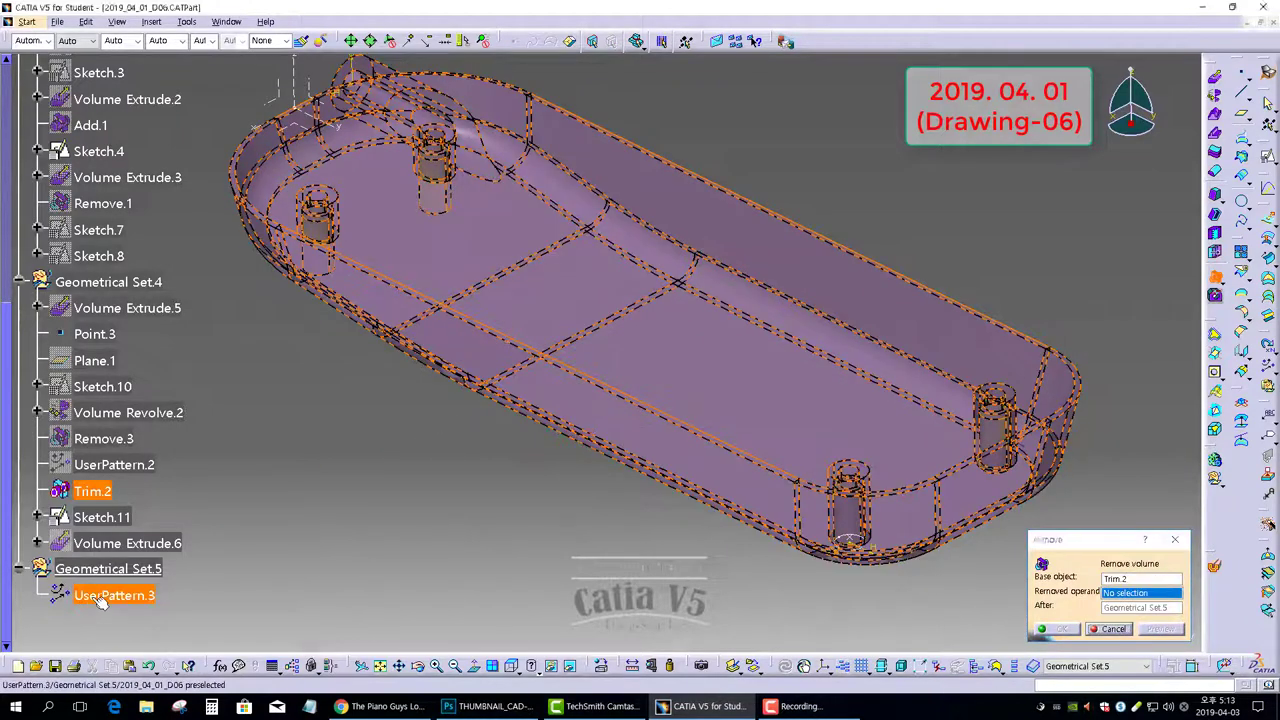
pyautogui.click(1062, 629)
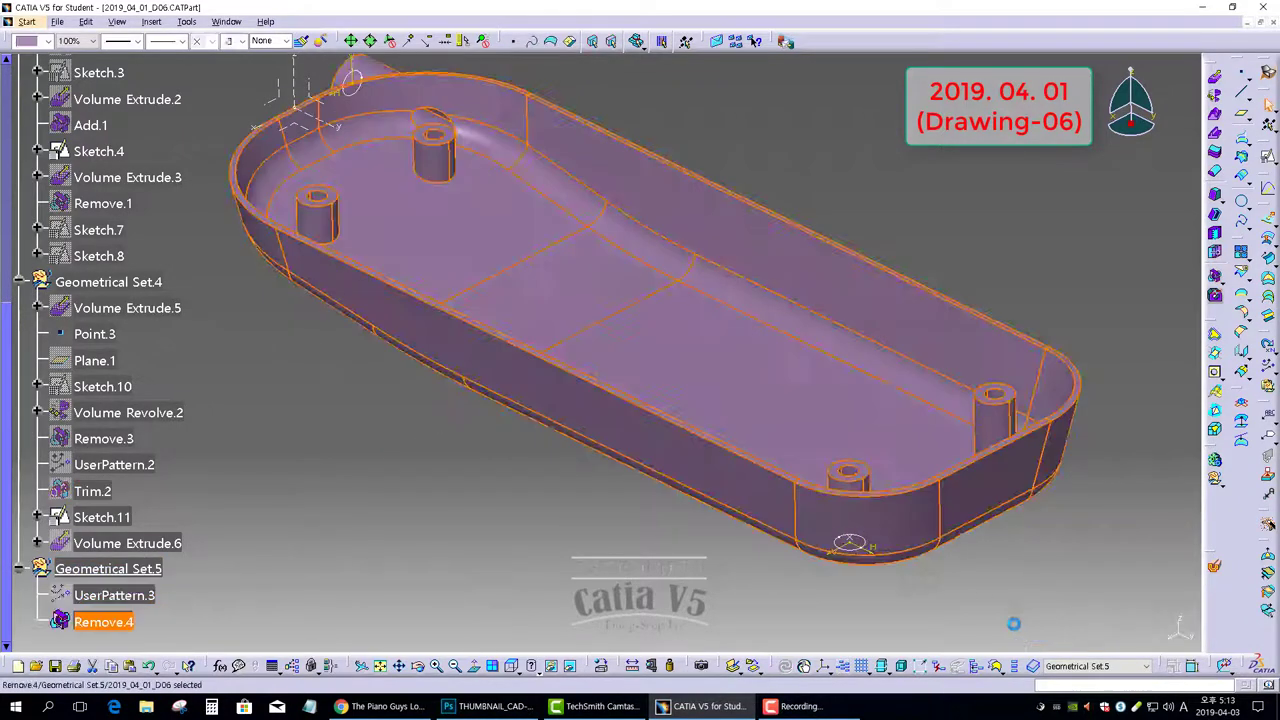
pyautogui.click(735, 590)
pyautogui.moveTo(817, 543); pyautogui.dragTo(813, 466, button='middle')
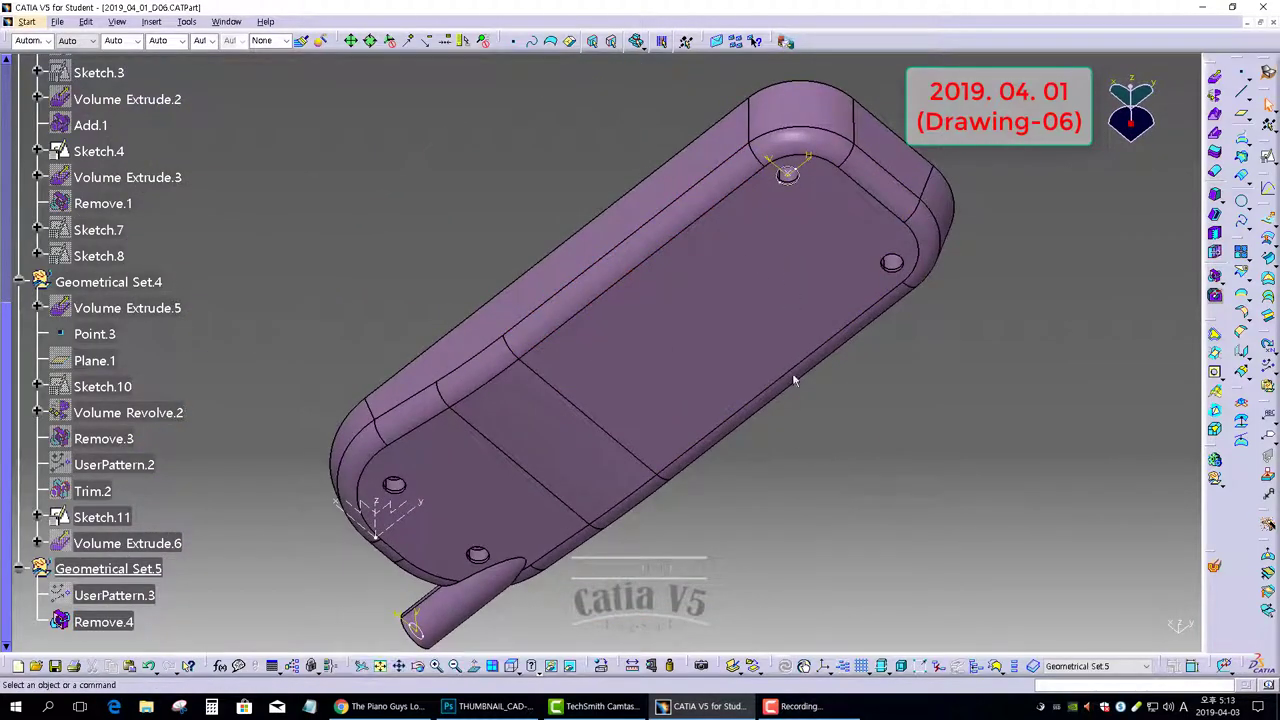
# Hide all sketches and all points in the part
pyautogui.click(187, 22)
pyautogui.moveTo(212, 134)
pyautogui.click(373, 175)
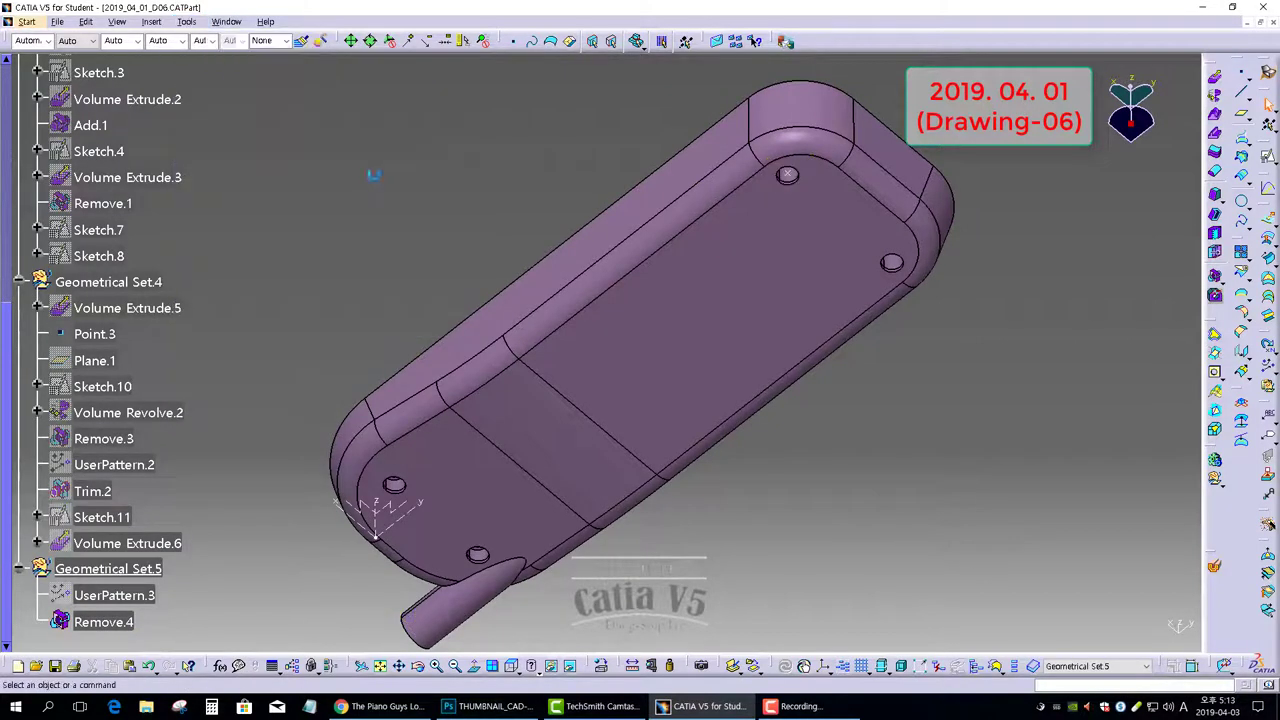
pyautogui.click(185, 22)
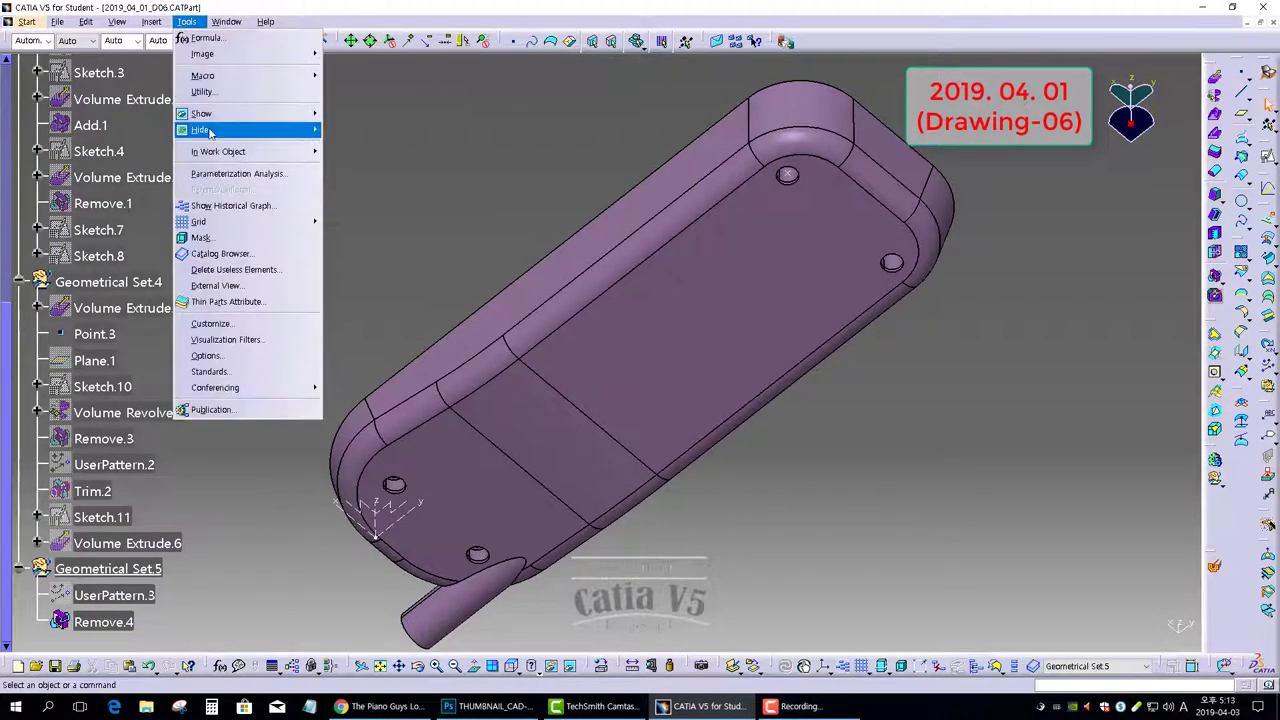
pyautogui.moveTo(210, 129)
pyautogui.click(362, 139)
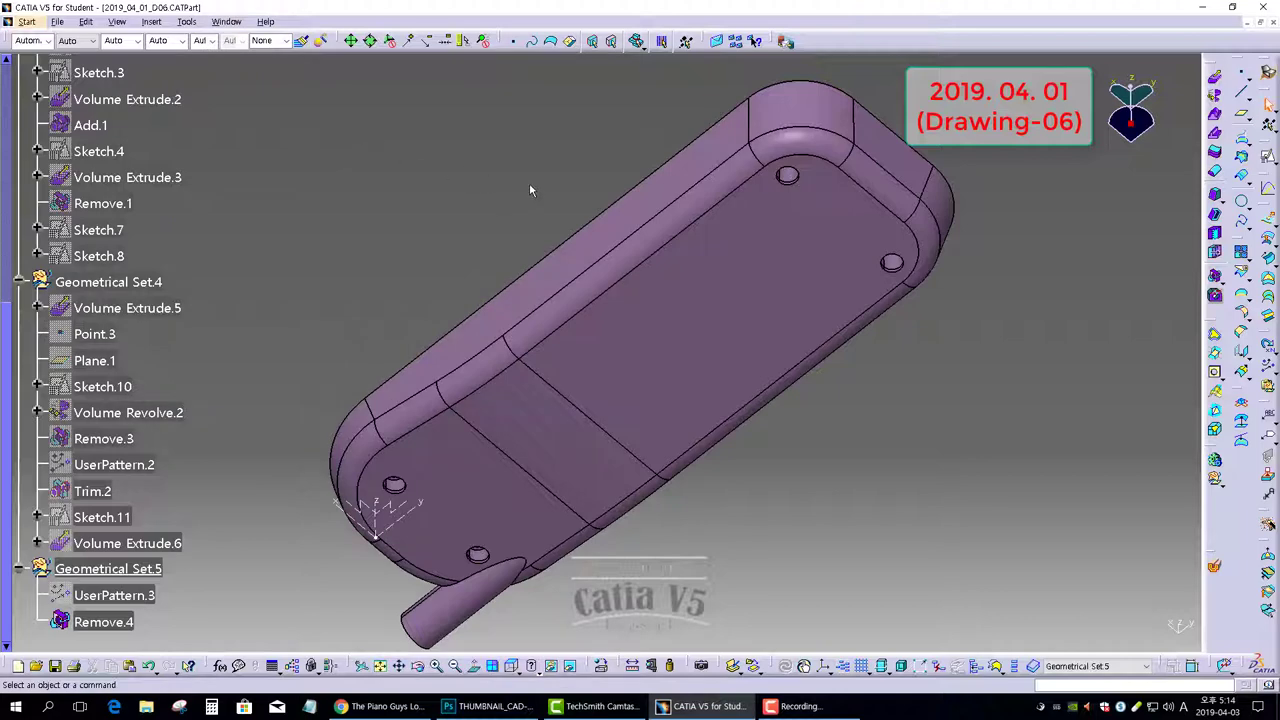